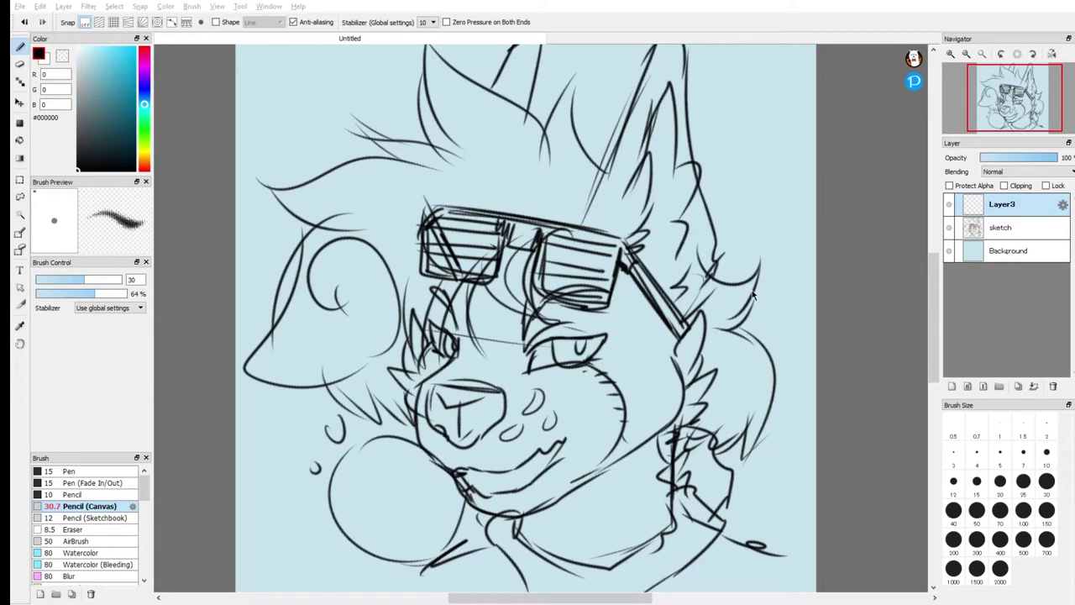
- Name the new top layer "lineart" and lower the sketch layer's opacity so it serves as a faint tracing guide
key("Return")
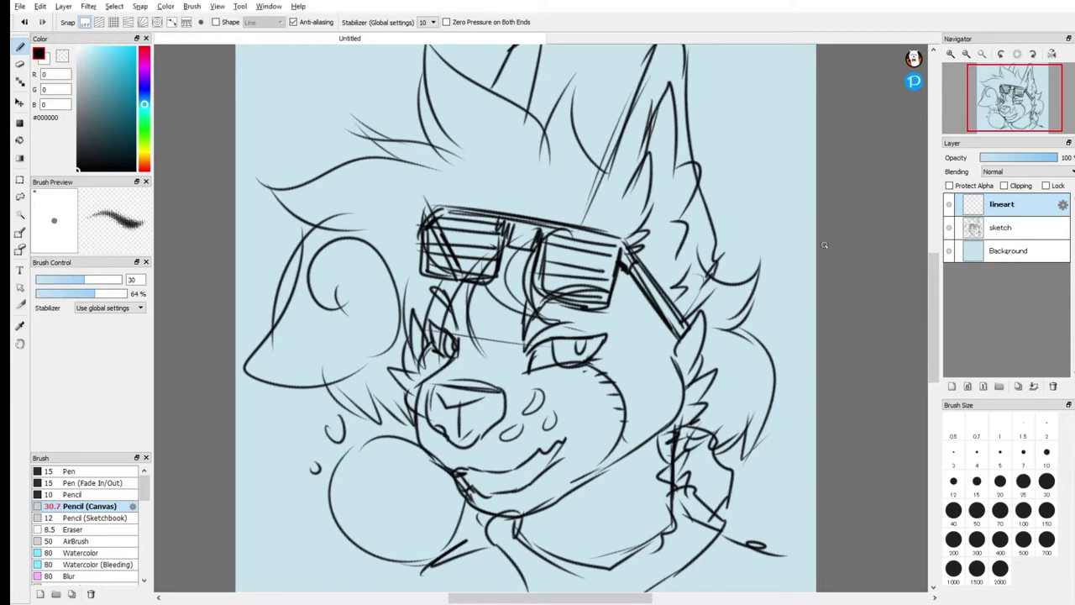
left_click(1014, 228)
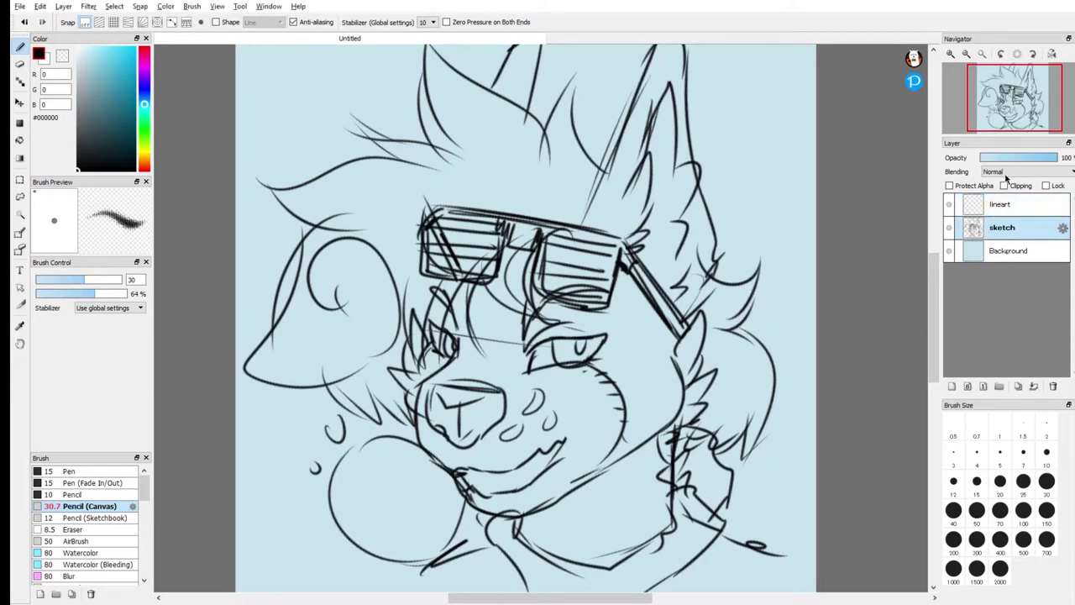
left_click(1011, 161)
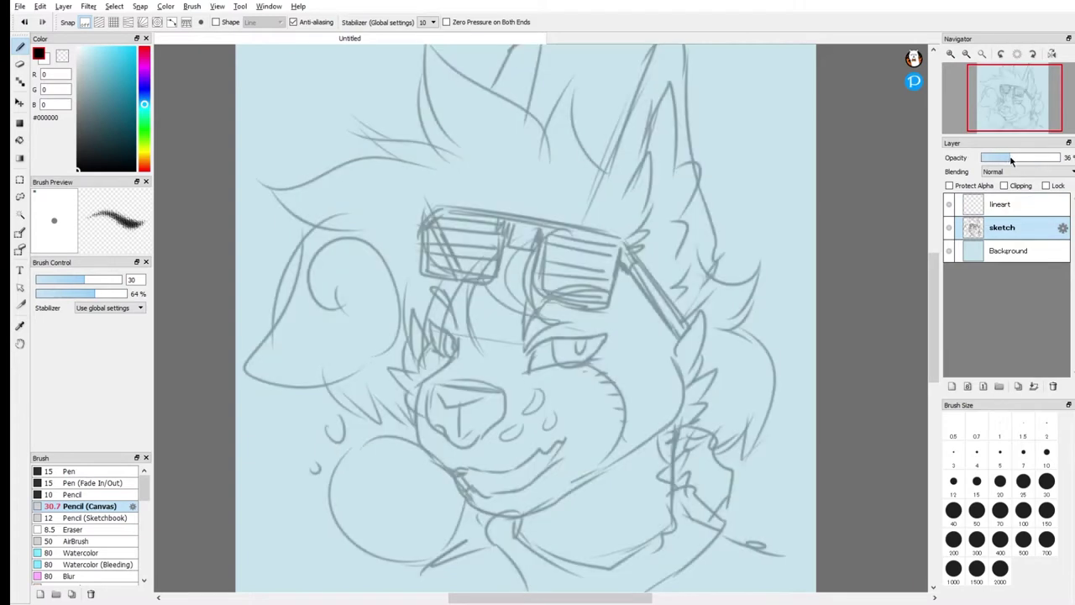
mouse_move(1014, 160)
left_mouse_down()
mouse_move(983, 160)
mouse_move(997, 159)
left_mouse_up()
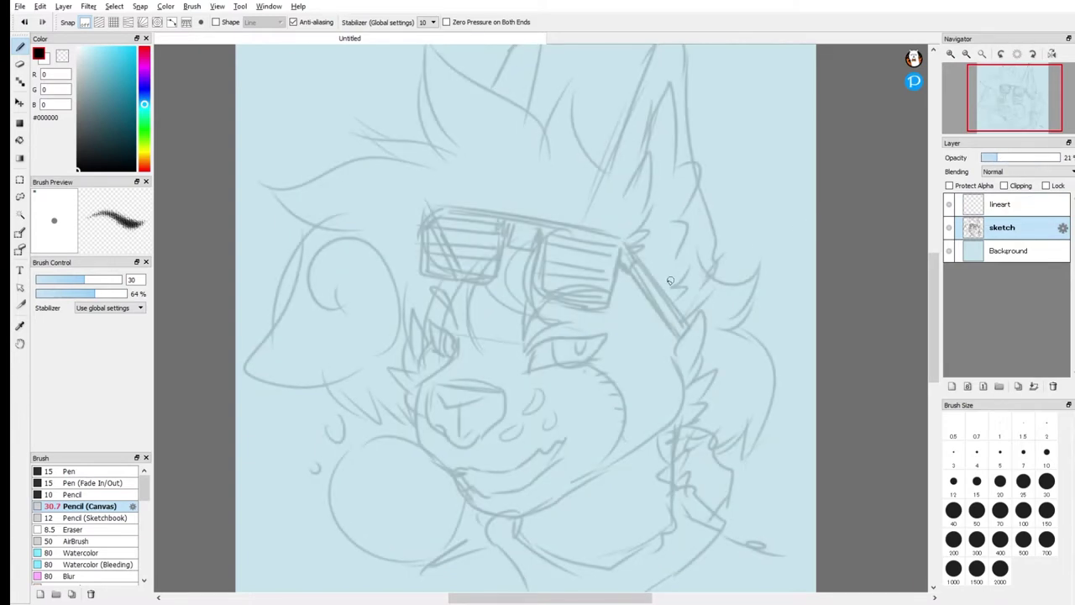
left_click(993, 161)
left_click_drag(990, 159, 995, 159)
- Lock the sketch and Background layers and make the lineart layer active
left_click(1048, 186)
left_click(1025, 252)
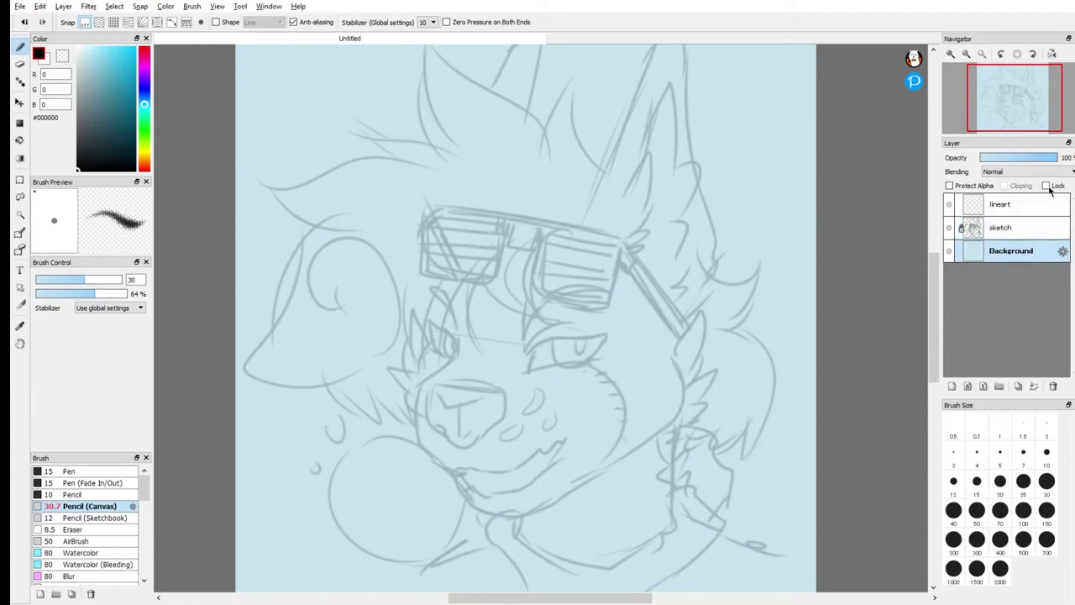
left_click(998, 206)
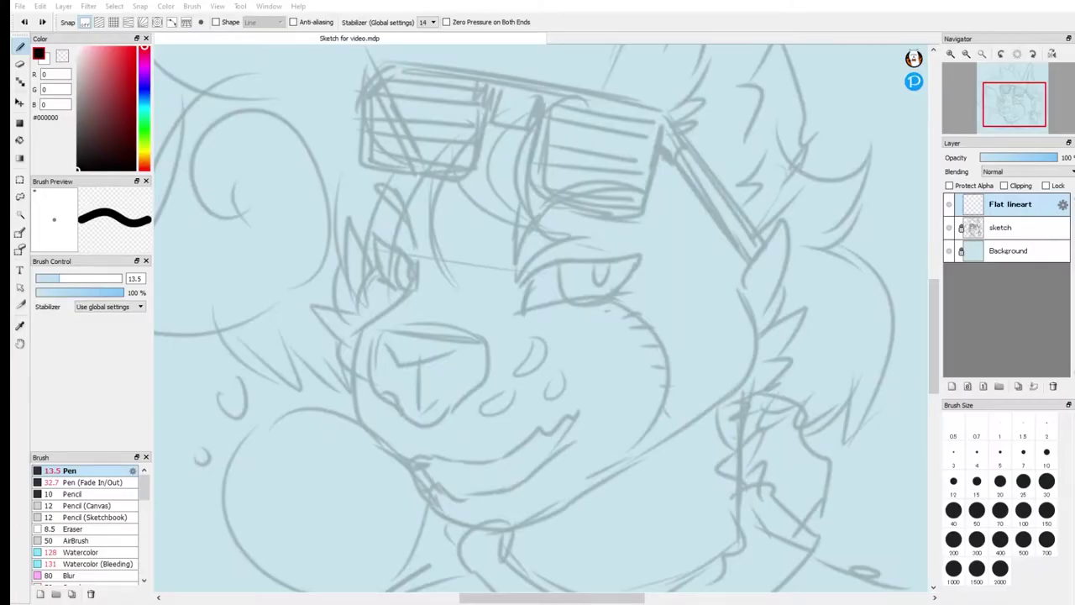
- Try tracing the face outline with the Pen at size 74, and undo the strokes
left_click(845, 29)
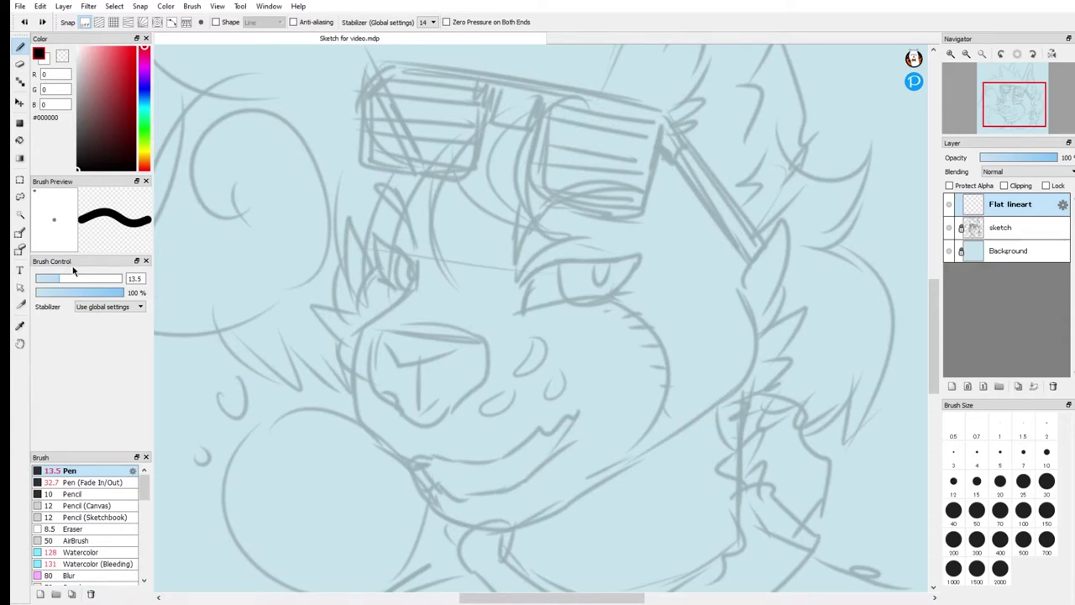
left_click_drag(68, 280, 107, 280)
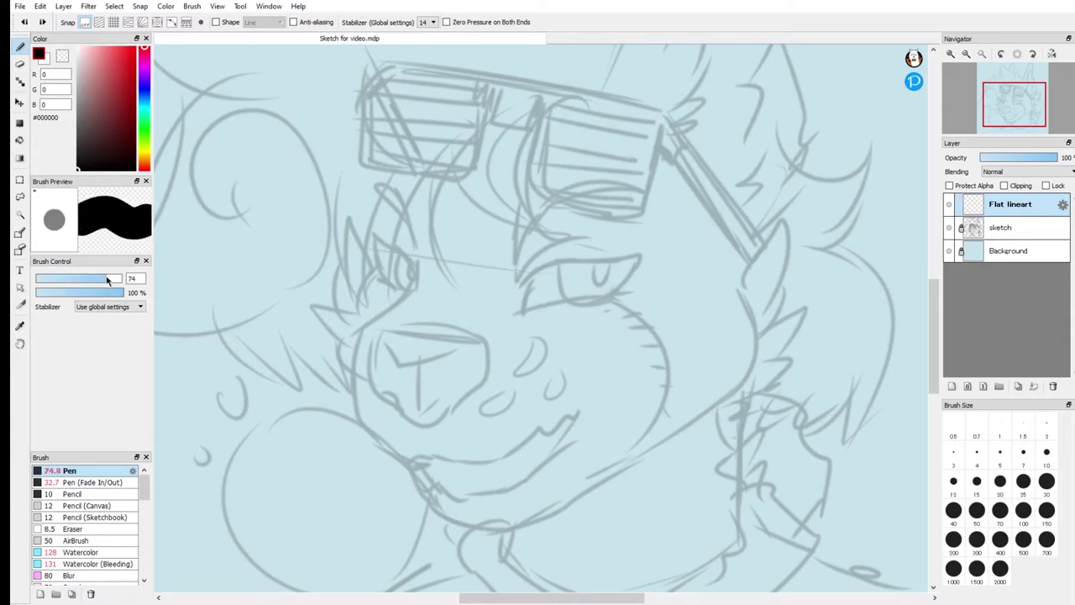
mouse_move(746, 286)
left_mouse_down()
mouse_move(759, 343)
mouse_move(677, 440)
left_mouse_up()
mouse_move(727, 408)
left_mouse_down()
mouse_move(657, 457)
mouse_move(517, 520)
mouse_move(440, 483)
mouse_move(451, 489)
mouse_move(367, 430)
mouse_move(352, 362)
mouse_move(399, 297)
mouse_move(412, 247)
left_mouse_up()
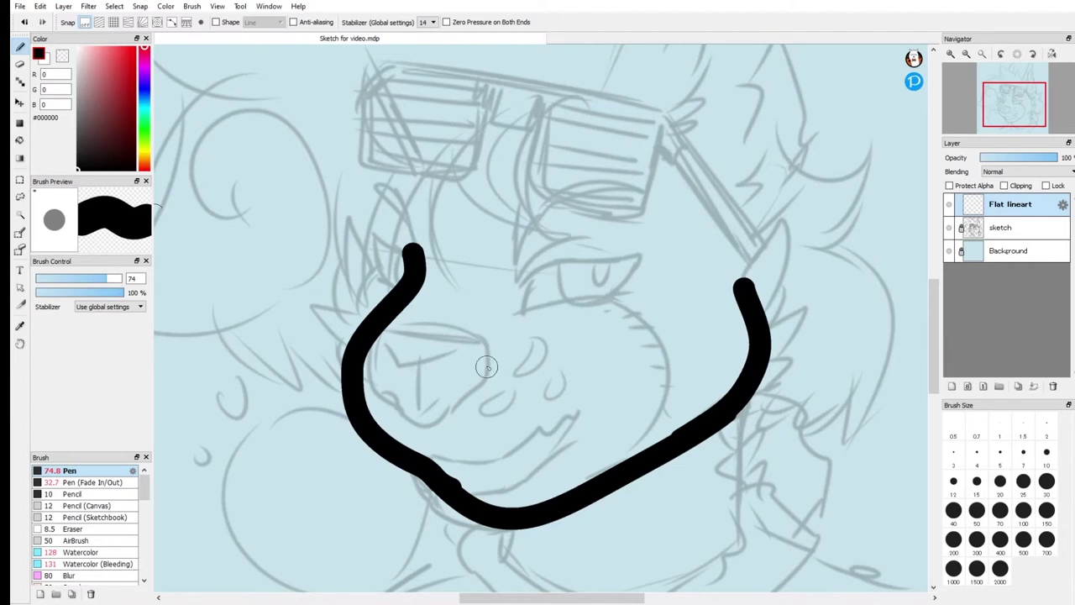
key("ctrl+z")
key("ctrl+z")
key("ctrl+z")
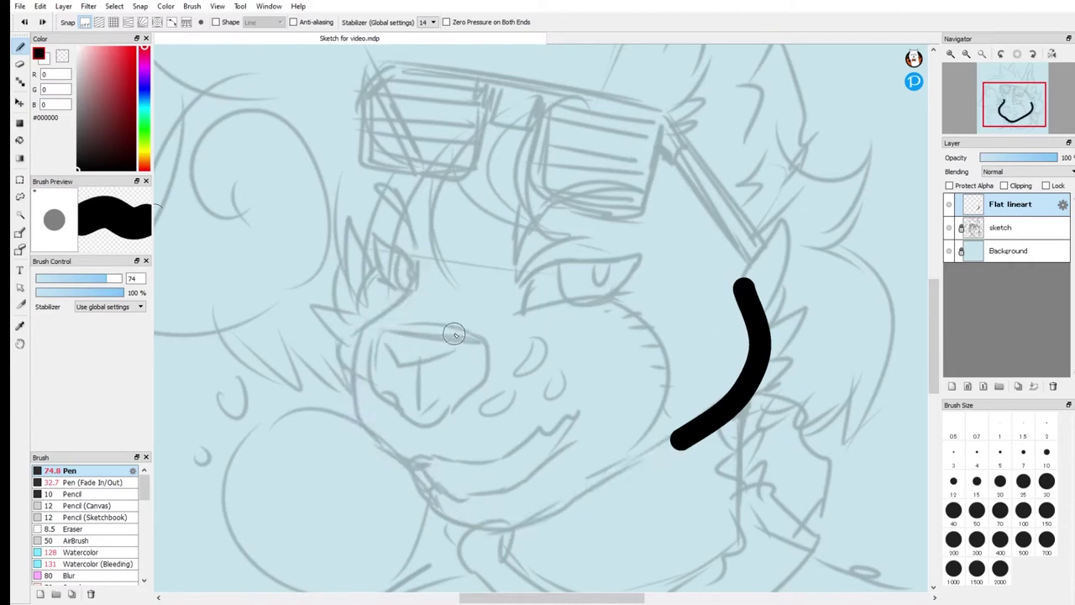
- Ink the pointed cheek-fur tufts beside the sunglasses arm on the Flat lineart layer with the Pen at size 10
left_click_drag(79, 279, 53, 282)
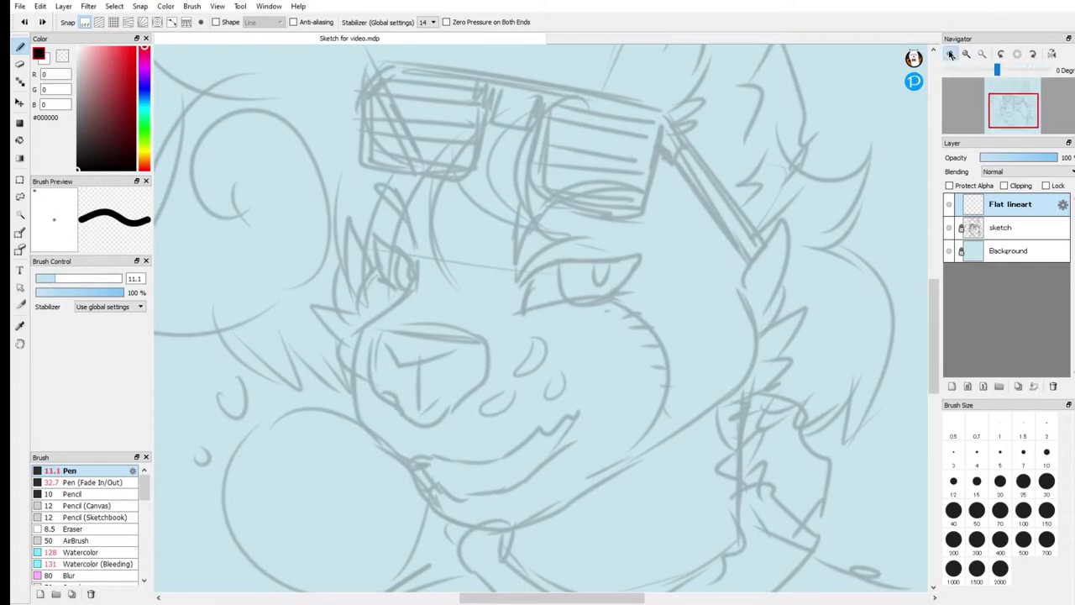
left_click(951, 53)
left_click(951, 54)
mouse_move(1012, 109)
left_mouse_down()
mouse_move(1040, 110)
mouse_move(1012, 109)
mouse_move(1031, 102)
mouse_move(1026, 108)
left_mouse_up()
left_click(966, 54)
left_click(1014, 117)
left_click(951, 54)
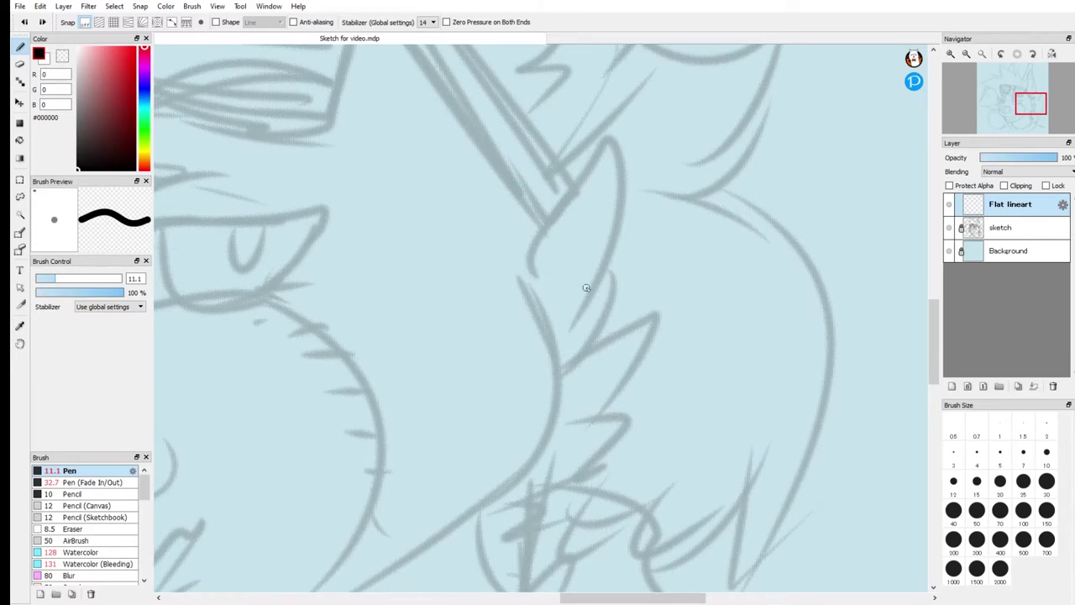
left_click(1047, 454)
left_click_drag(527, 283, 588, 157)
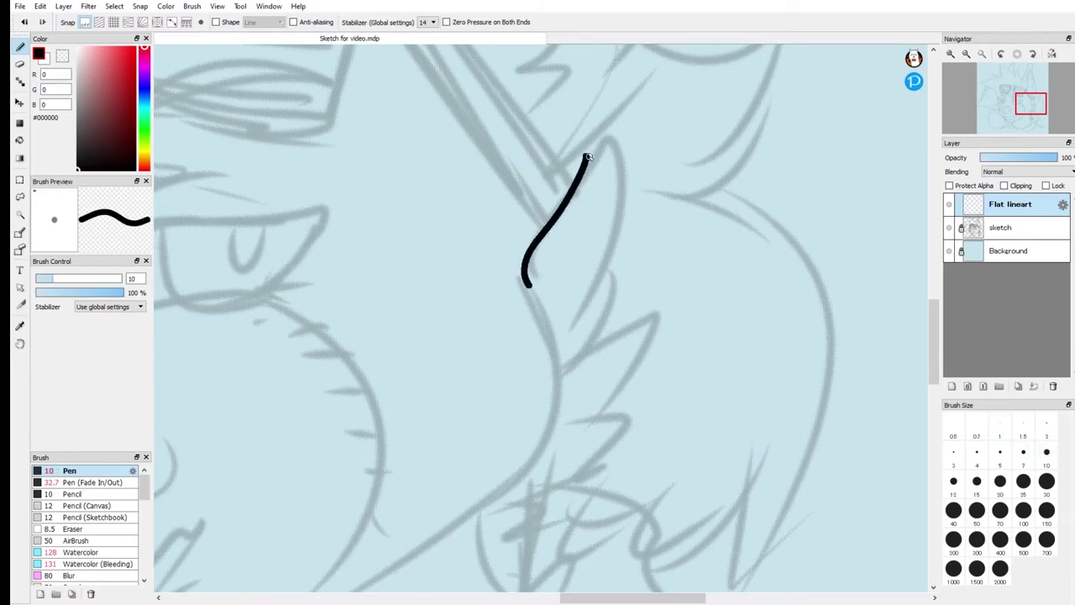
key("ctrl+z")
mouse_move(526, 288)
left_mouse_down()
mouse_move(543, 223)
mouse_move(620, 128)
mouse_move(580, 308)
left_mouse_up()
mouse_move(611, 269)
left_mouse_down()
mouse_move(581, 345)
mouse_move(653, 312)
mouse_move(570, 419)
mouse_move(635, 407)
mouse_move(511, 489)
left_mouse_up()
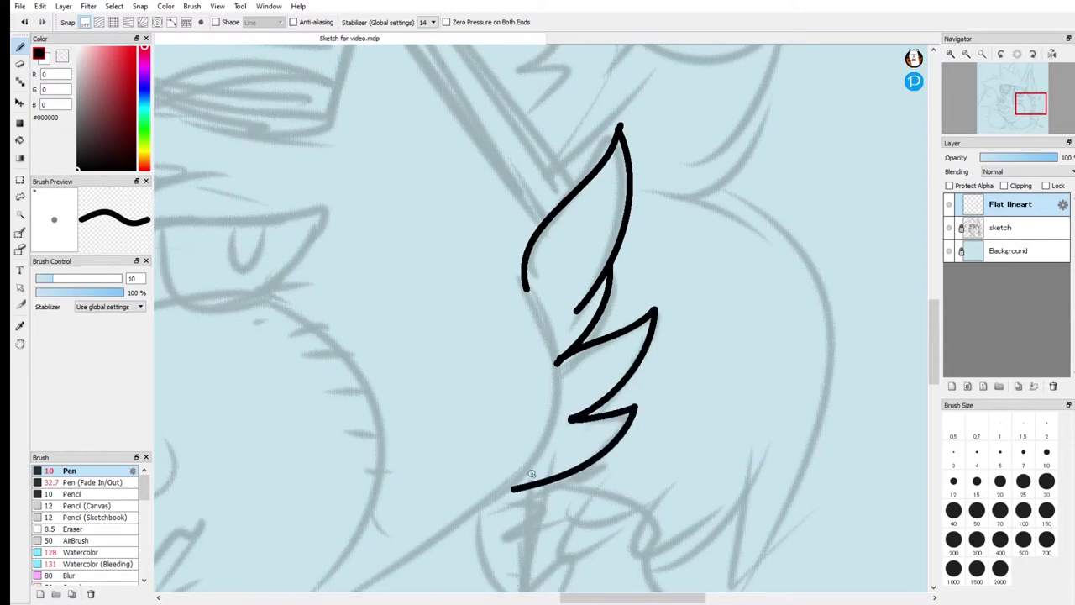
- Trim the rounded overshoot at the tip of the uppermost fur tuft with the size 21 Eraser
scroll(661, 264, "up", 2)
scroll(661, 266, "down", 5)
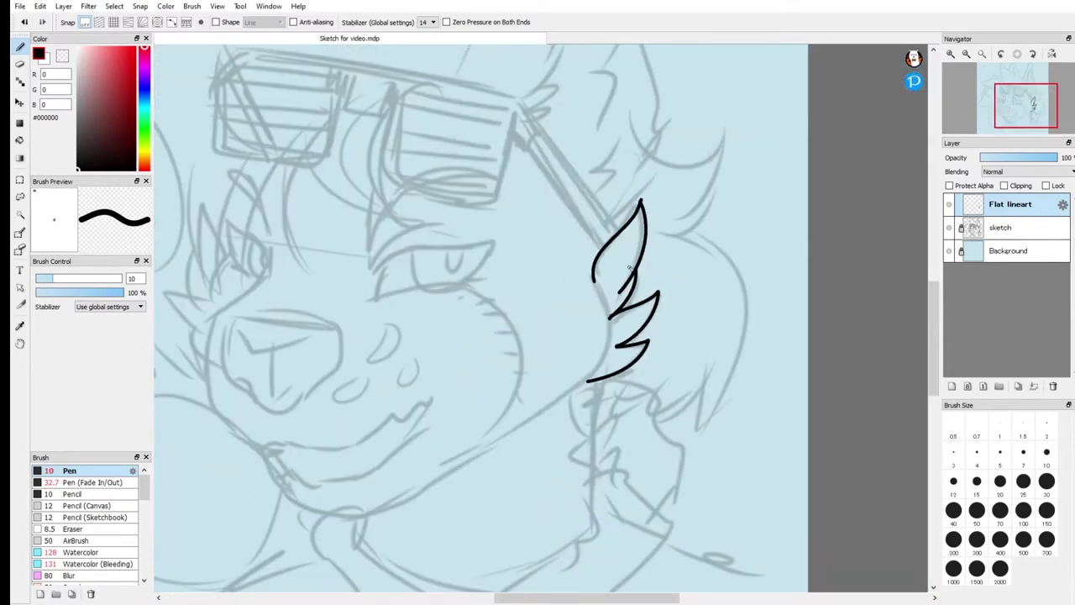
scroll(445, 242, "down", 2)
scroll(518, 226, "up", 1)
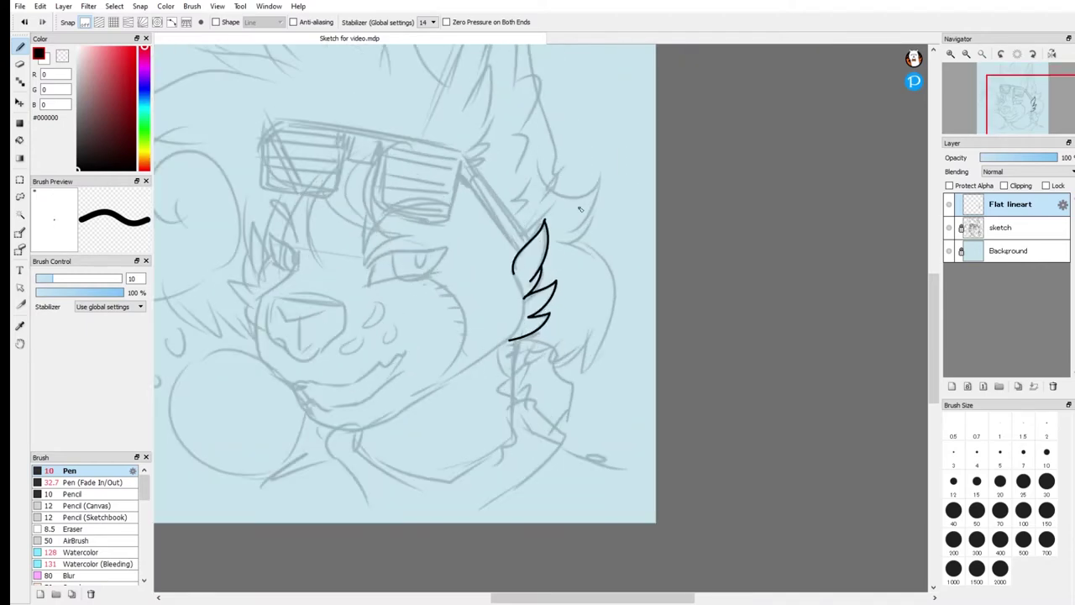
scroll(608, 180, "down", 4)
scroll(609, 180, "up", 6)
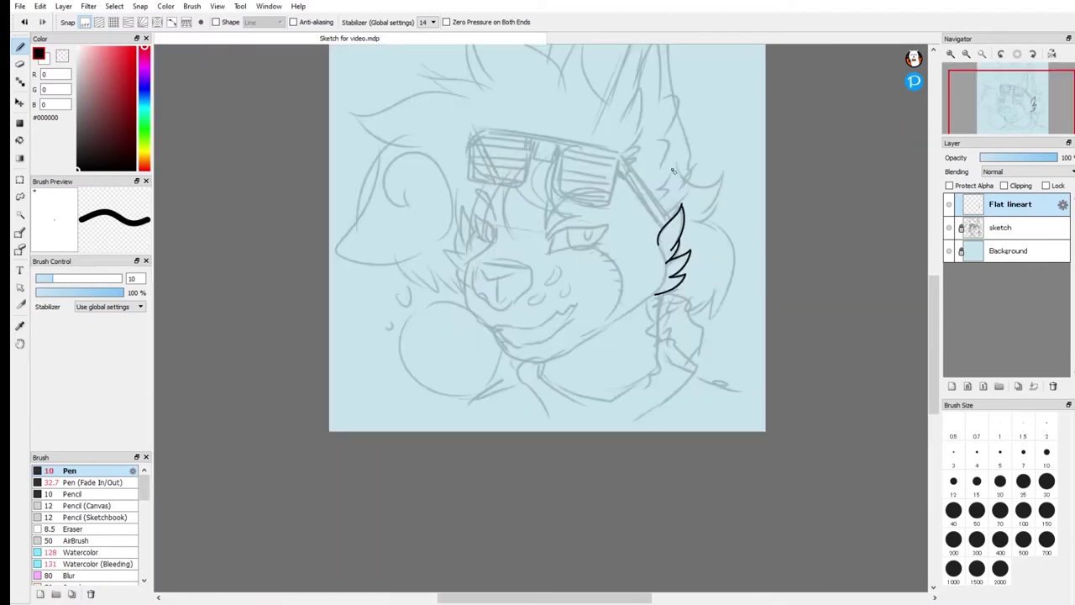
scroll(707, 218, "up", 3)
left_click(20, 63)
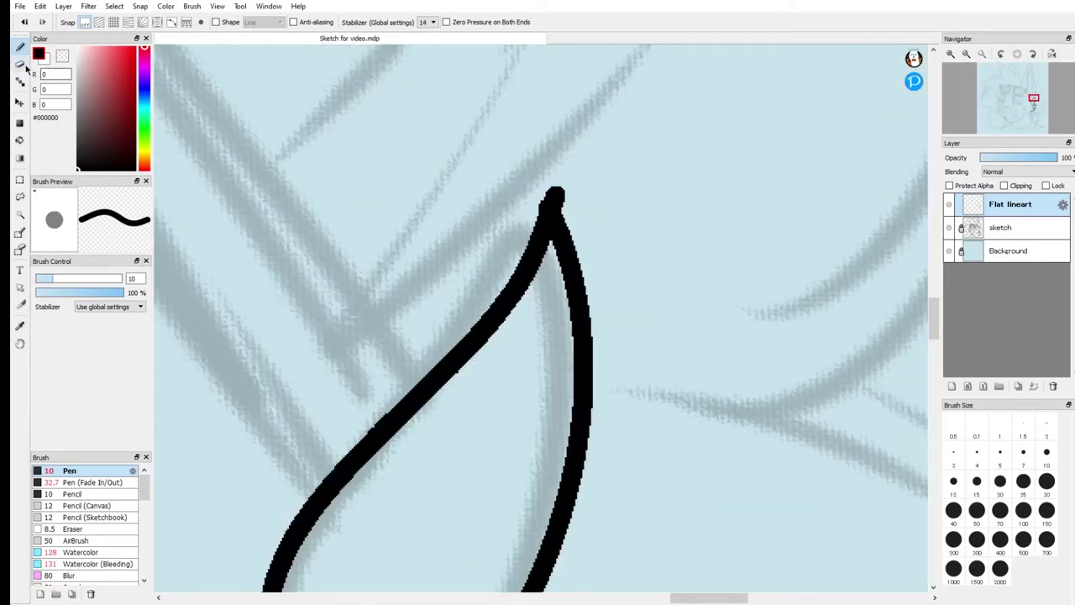
left_click(74, 276)
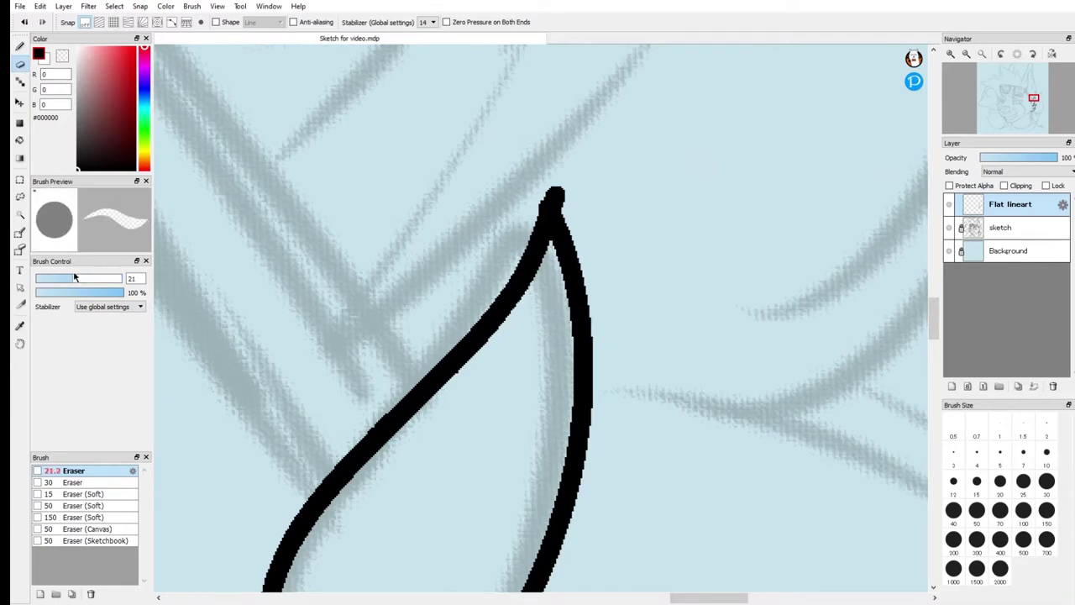
mouse_move(559, 169)
left_mouse_down()
mouse_move(581, 201)
mouse_move(574, 171)
mouse_move(581, 202)
mouse_move(547, 176)
left_mouse_up()
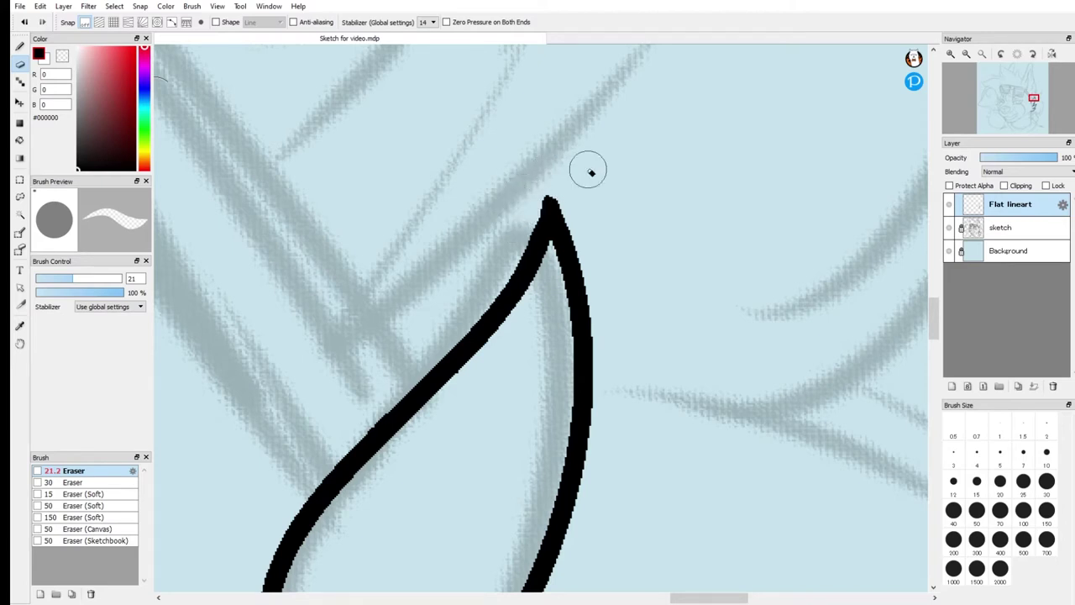
key("ctrl+z")
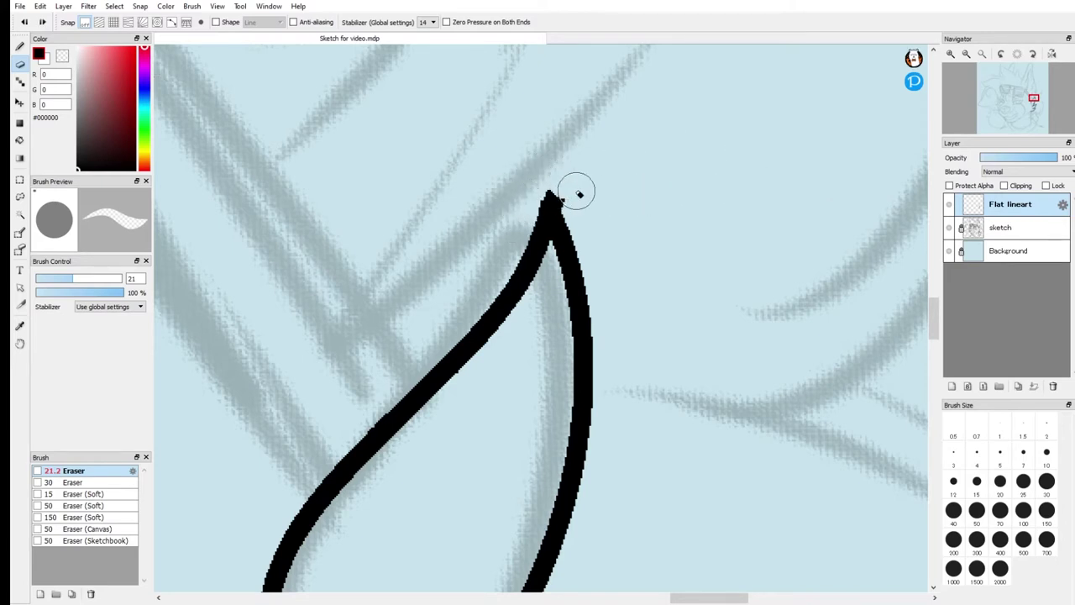
- Try tapering the loose inner end of the uppermost tuft's line to a thin point with the Eraser
left_click_drag(1033, 107, 1030, 105)
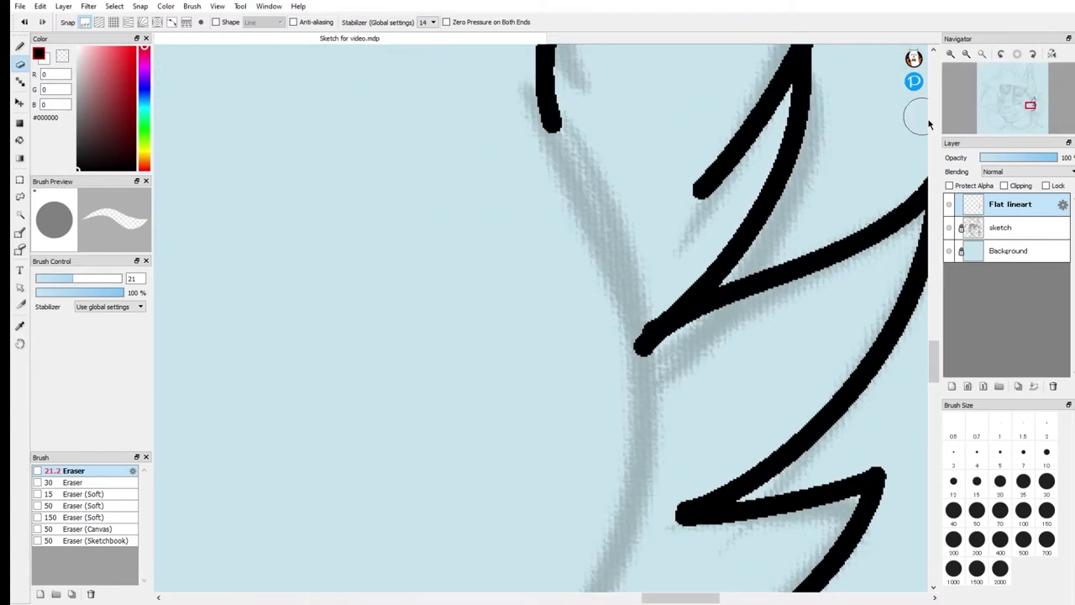
left_click_drag(675, 185, 693, 206)
key("ctrl+z")
left_click_drag(704, 105, 660, 217)
left_click_drag(718, 115, 657, 240)
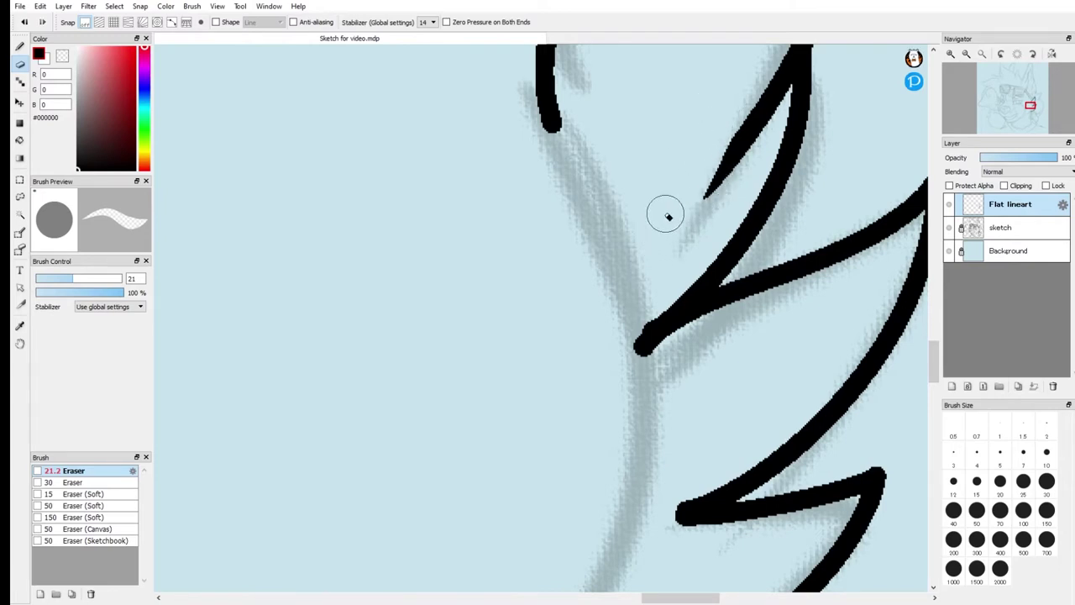
mouse_move(1032, 88)
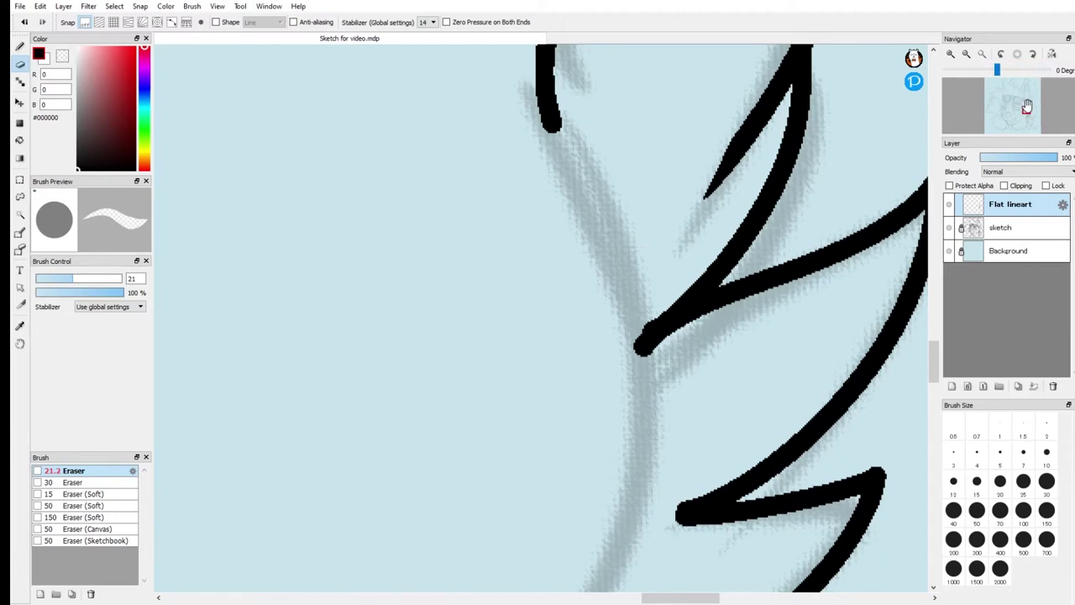
scroll(888, 156, "up", 3)
scroll(815, 161, "down", 5)
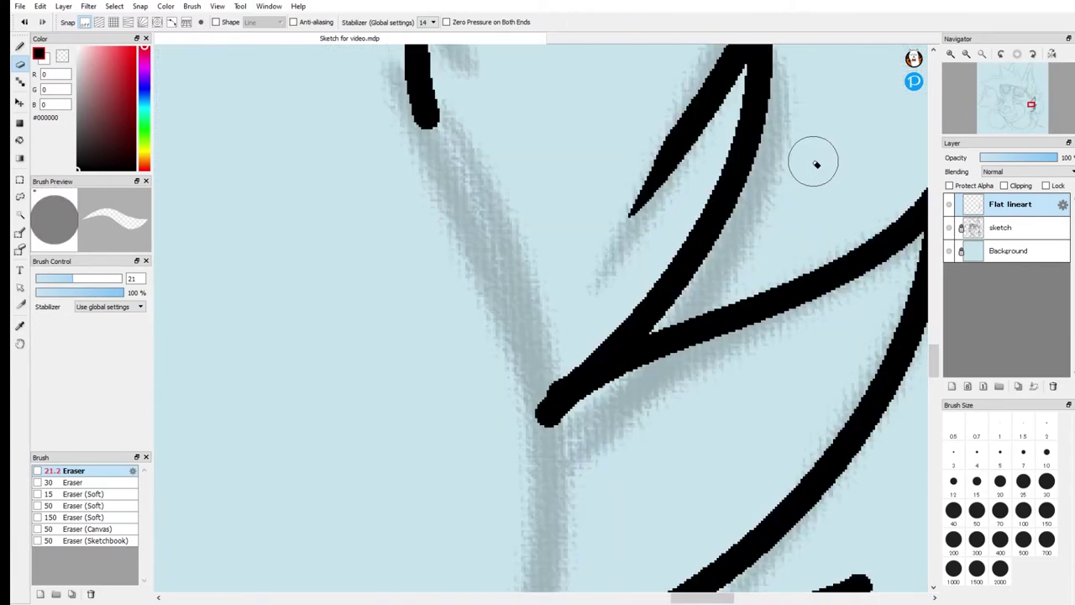
scroll(813, 160, "down", 3)
scroll(799, 156, "up", 4)
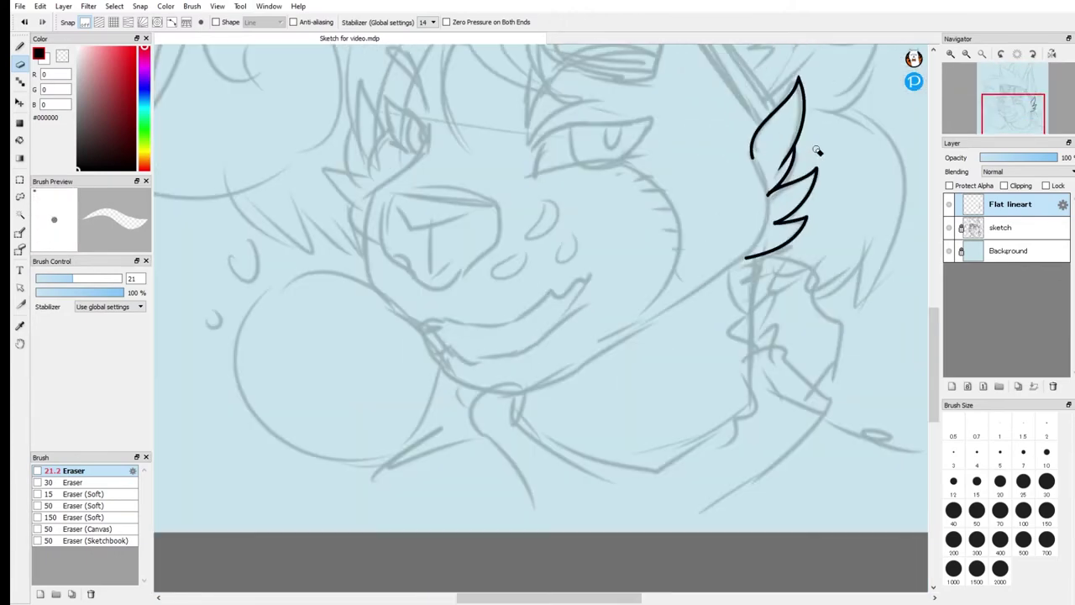
scroll(786, 155, "up", 2)
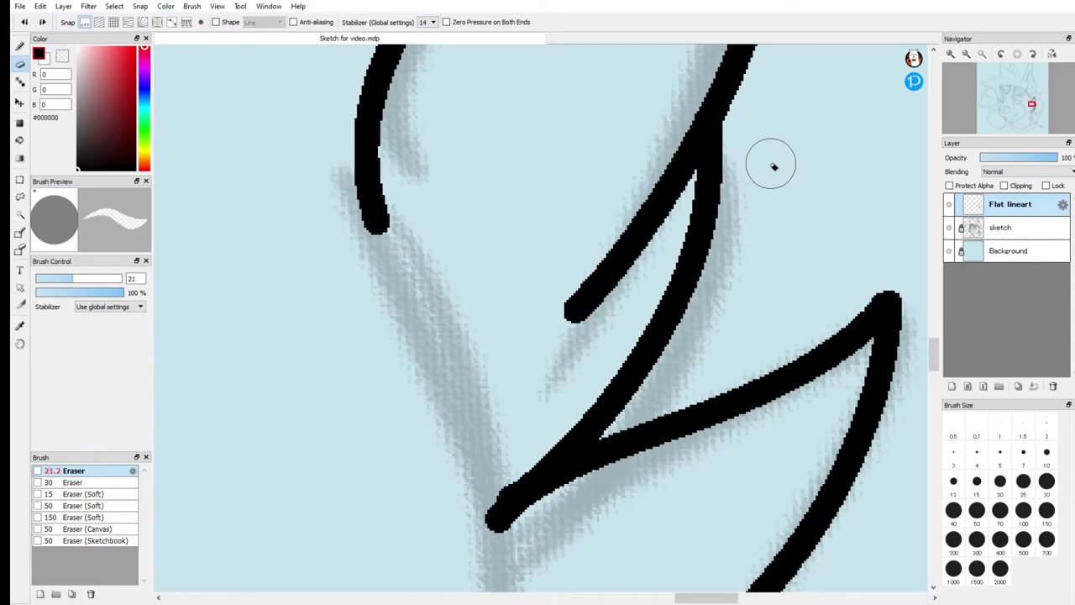
- Erase the rounded line ends at the inner ends and joints of the cheek-fur tufts to leave clean, flat cuts
left_click_drag(553, 319, 574, 341)
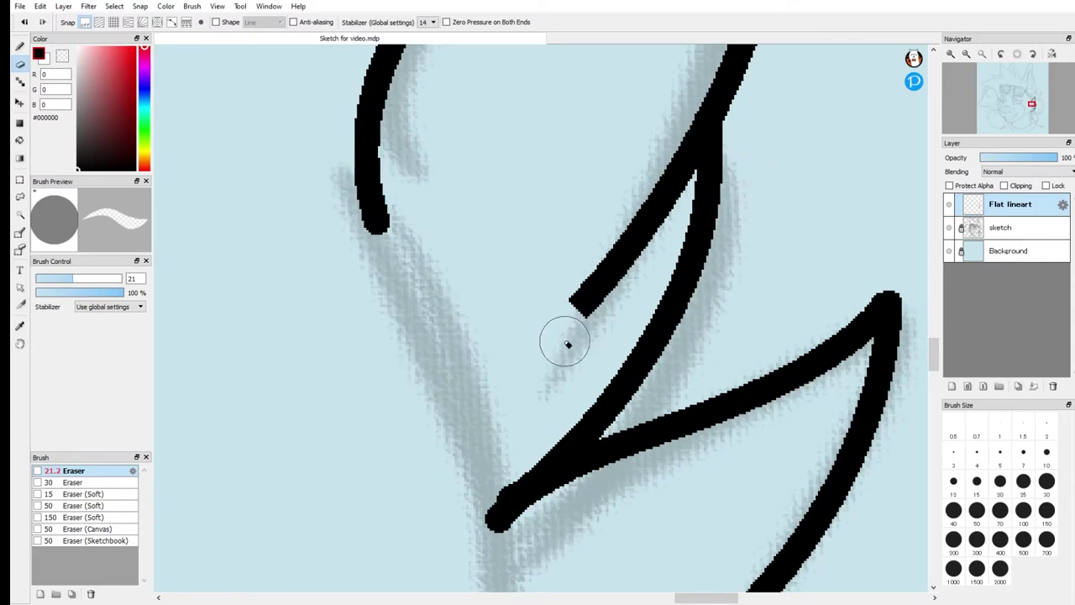
mouse_move(491, 538)
left_mouse_down()
mouse_move(483, 504)
mouse_move(523, 500)
left_mouse_up()
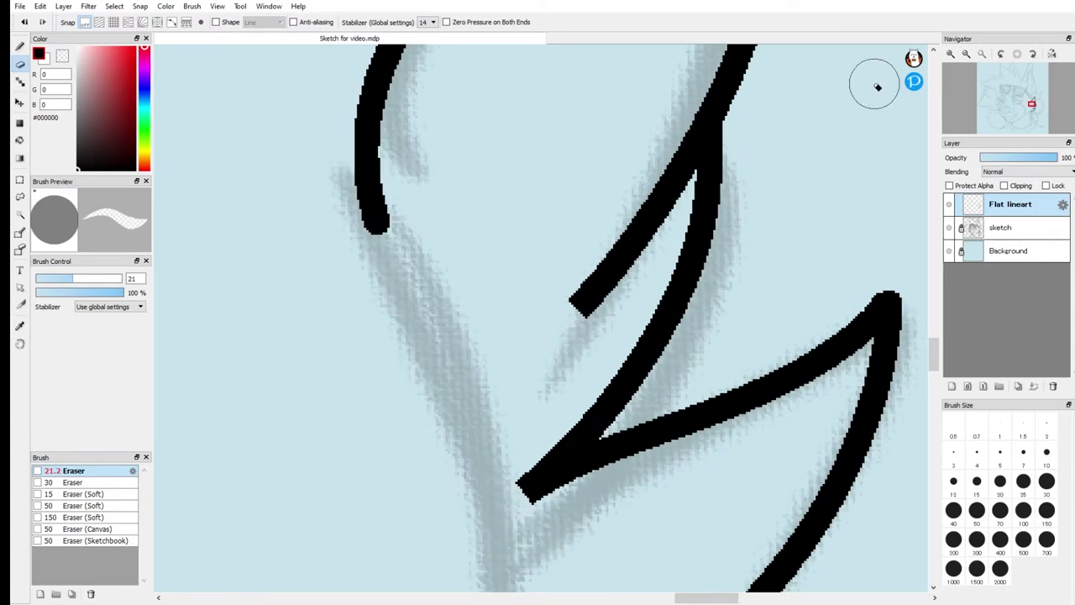
scroll(774, 139, "down", 2)
scroll(774, 141, "down", 2)
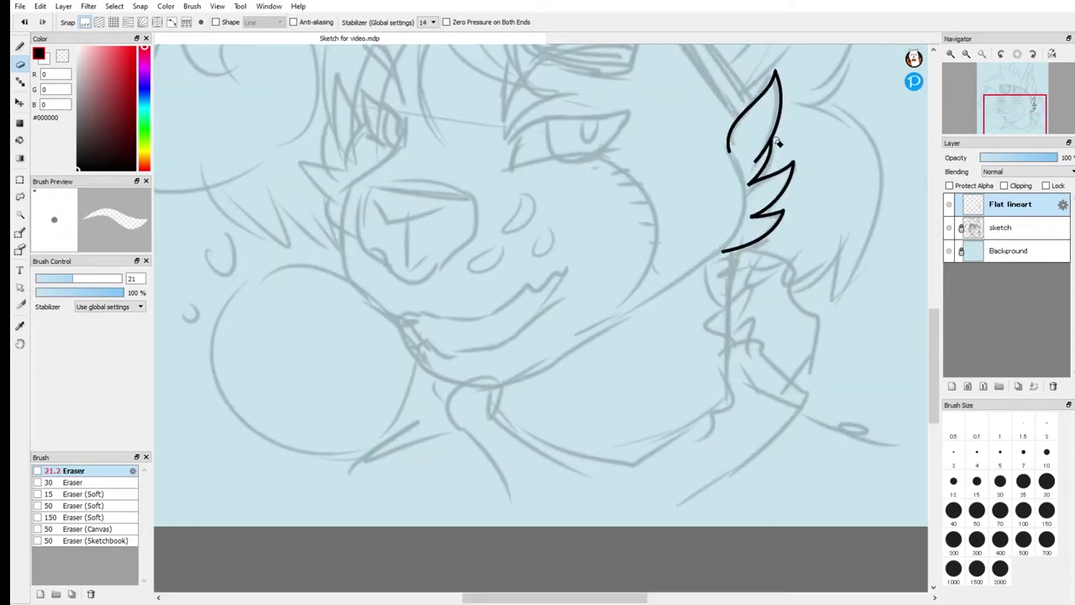
left_click_drag(1018, 111, 1018, 113)
scroll(787, 289, "down", 4)
scroll(788, 290, "up", 5)
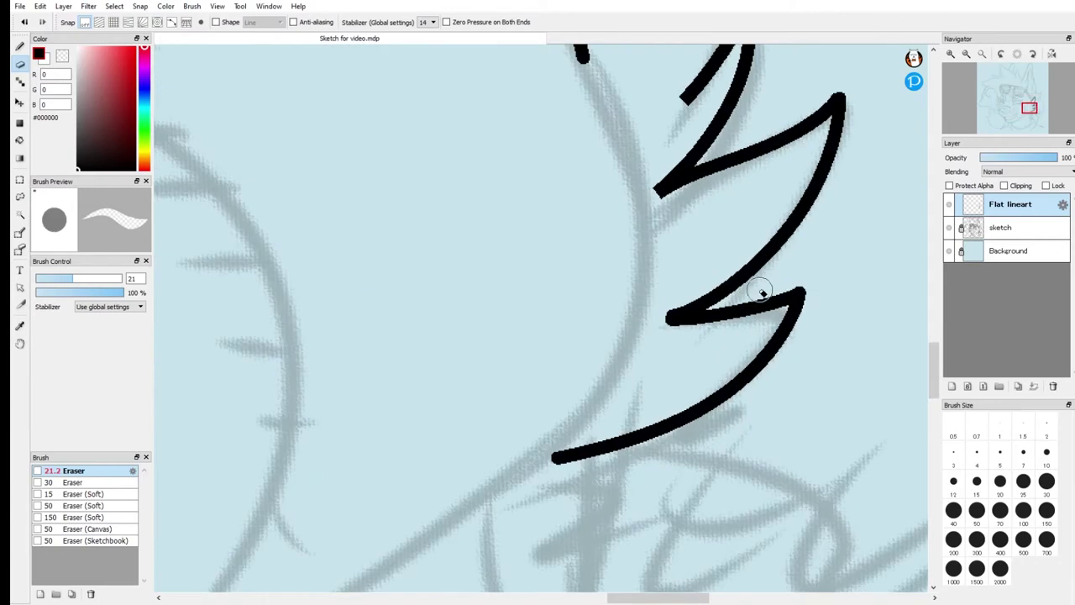
mouse_move(657, 345)
left_mouse_down()
mouse_move(659, 276)
mouse_move(660, 305)
left_mouse_up()
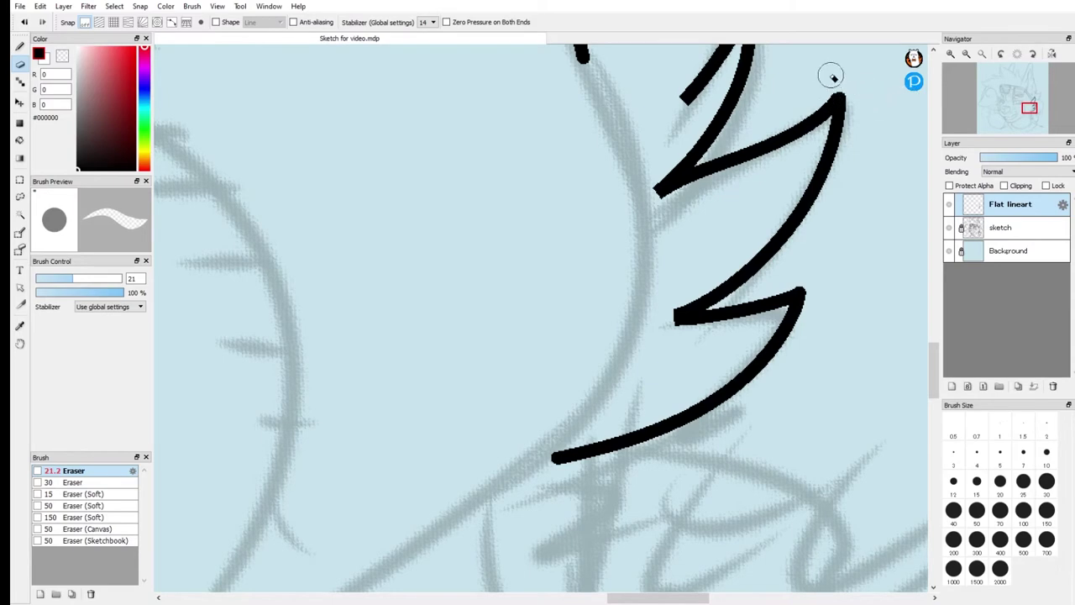
- Ink the cheek and jawline from below the uppermost fur tuft around to the chin with the Pen at size 10
mouse_move(1027, 114)
left_click_drag(1027, 115, 1027, 108)
scroll(759, 189, "down", 8)
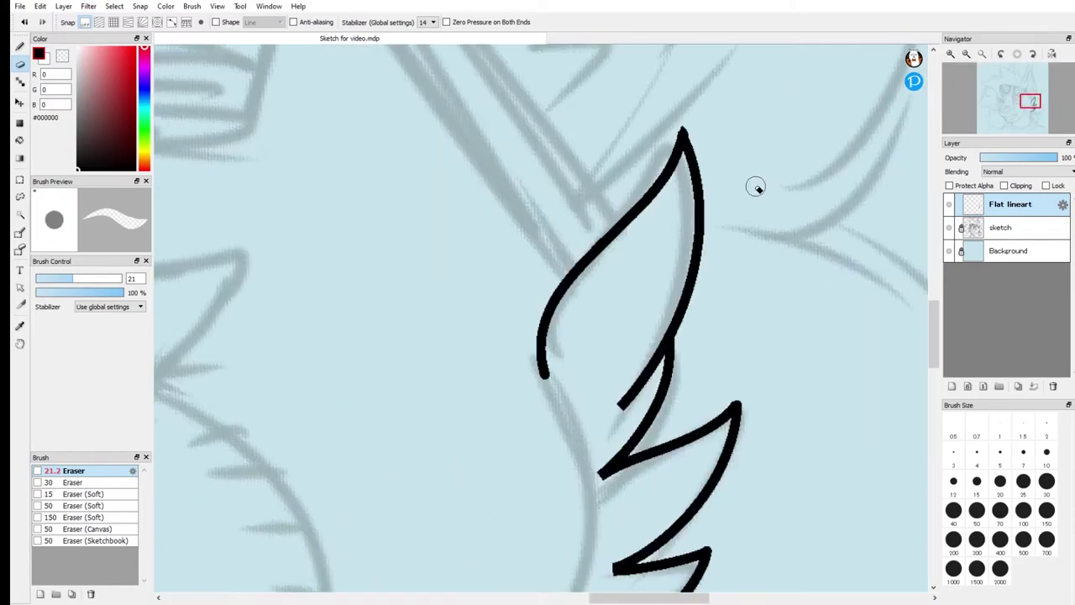
left_click(20, 46)
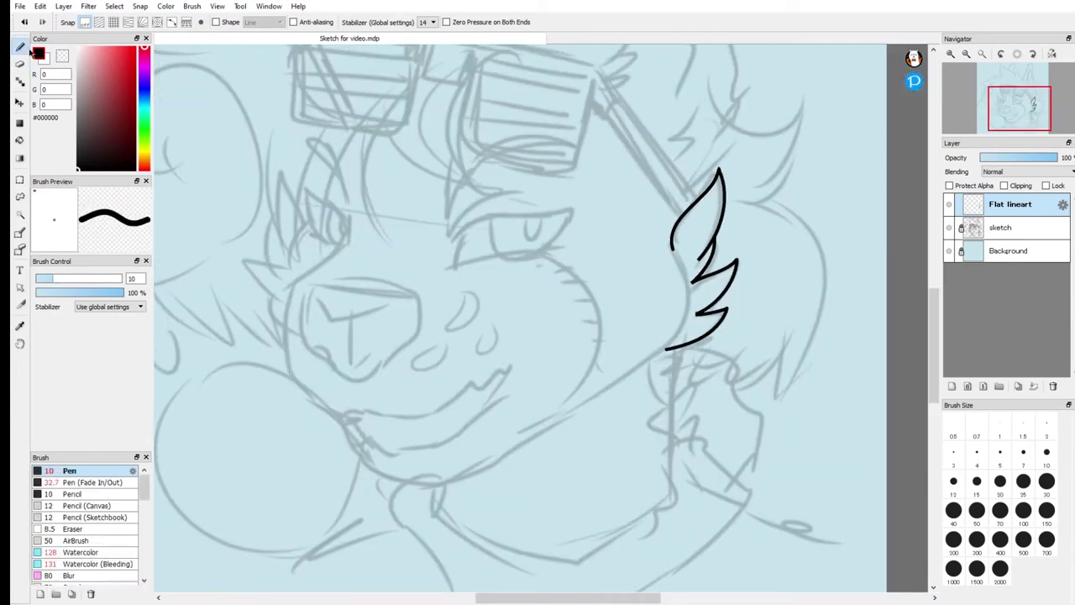
mouse_move(675, 266)
left_mouse_down()
mouse_move(686, 296)
mouse_move(647, 355)
mouse_move(572, 396)
mouse_move(478, 428)
mouse_move(396, 389)
left_mouse_up()
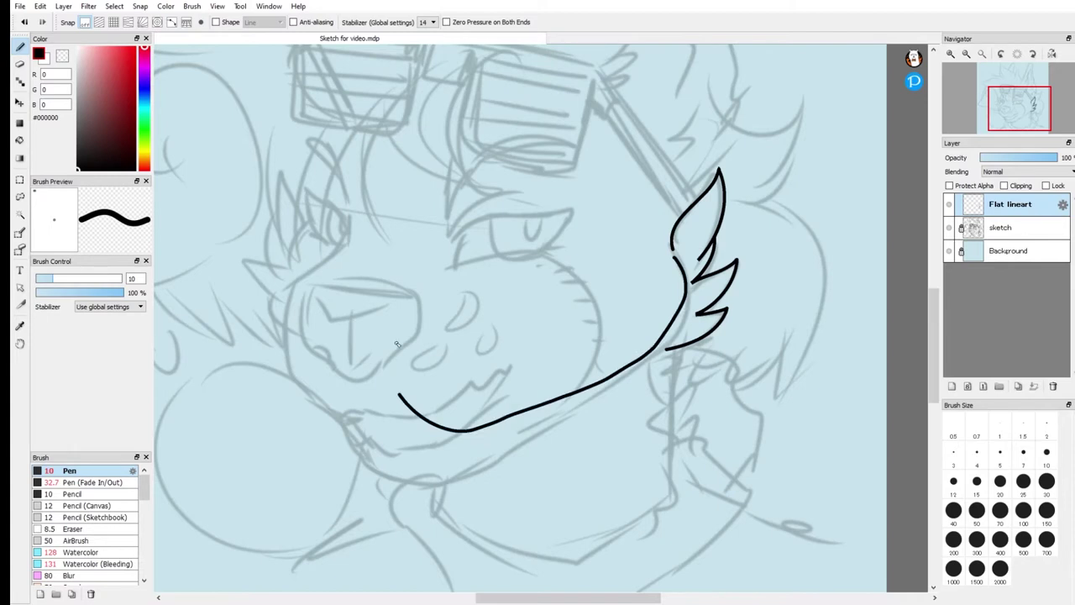
- Undo the freehand jawline and ink the face outline along a curve snap guide from below the uppermost tuft around the chin to the brow
key("ctrl+z")
left_click(174, 22)
left_click(200, 22)
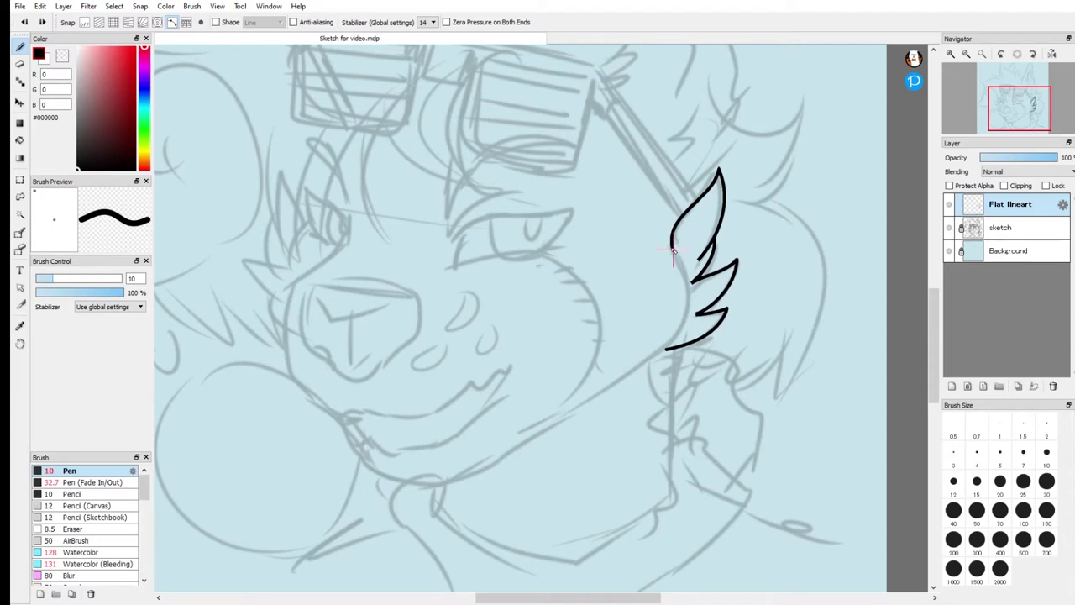
left_click(688, 282)
left_click(660, 352)
left_click(592, 398)
left_click(482, 469)
left_click(380, 472)
double_click(348, 198)
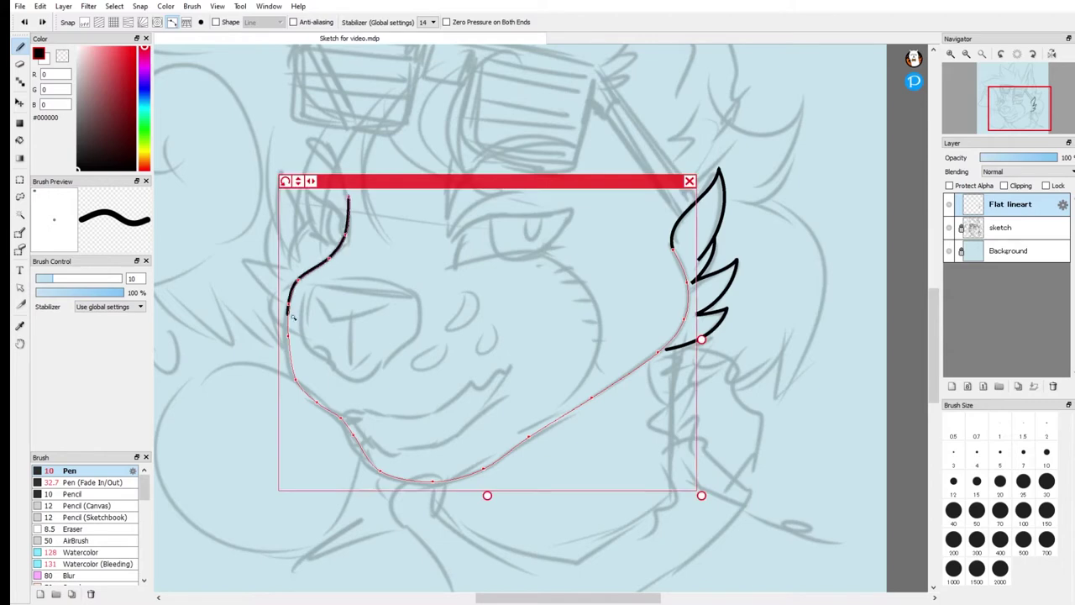
left_click(689, 181)
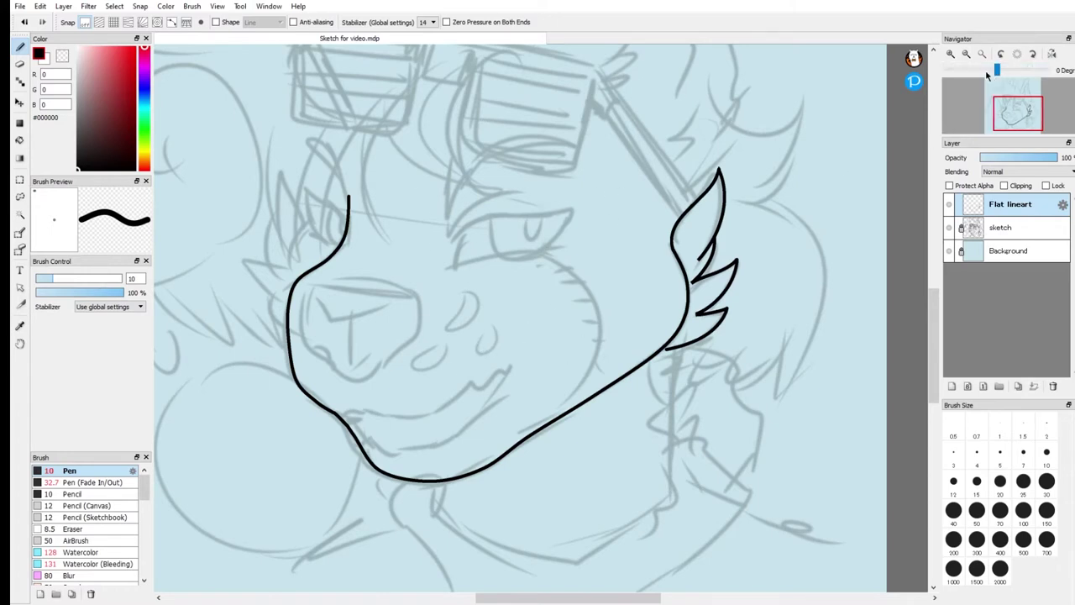
- Try a loose spiral and a short upper-eyelid stroke with the size 10 Pen at stabilizer 14
left_click(950, 54)
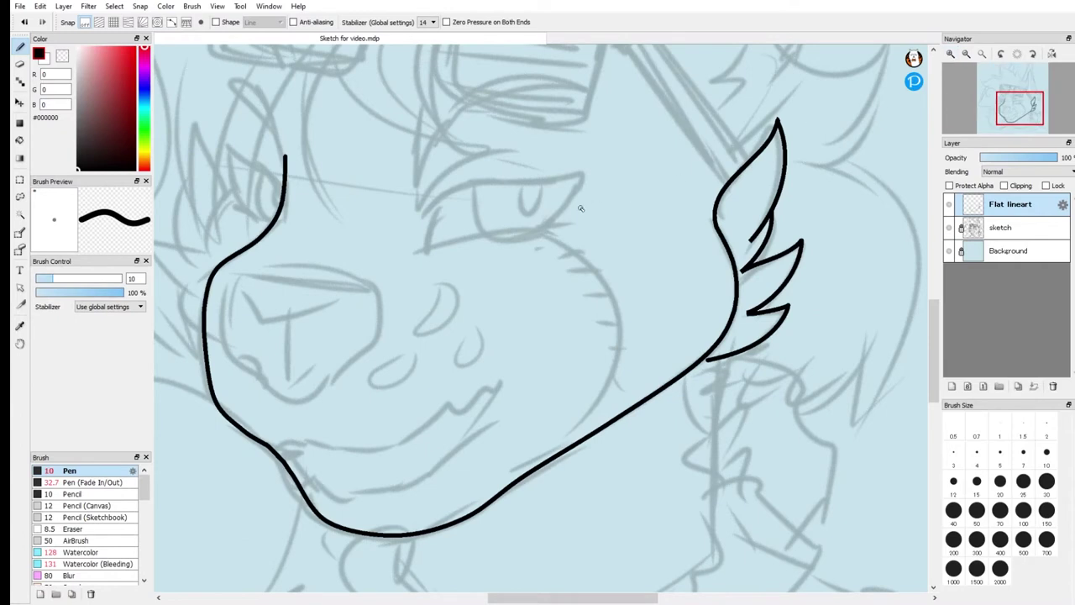
mouse_move(517, 162)
left_mouse_down()
mouse_move(463, 202)
mouse_move(466, 256)
mouse_move(553, 289)
mouse_move(622, 221)
mouse_move(610, 123)
mouse_move(529, 74)
mouse_move(446, 85)
mouse_move(389, 132)
mouse_move(360, 205)
mouse_move(376, 291)
mouse_move(475, 376)
mouse_move(569, 356)
left_mouse_up()
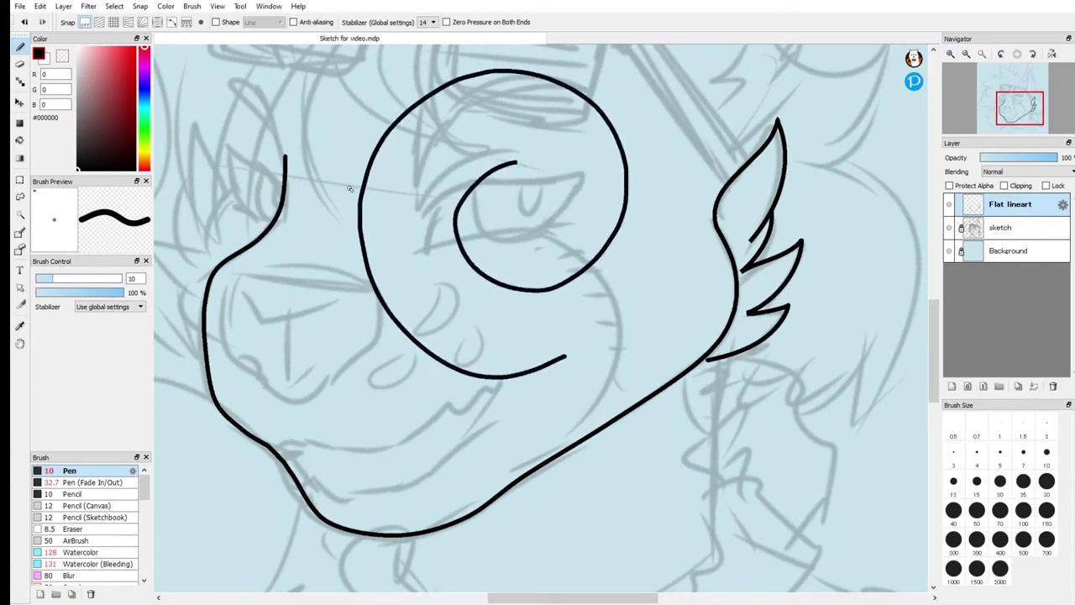
key("ctrl+z")
mouse_move(432, 250)
left_mouse_down()
mouse_move(447, 213)
mouse_move(483, 196)
left_mouse_up()
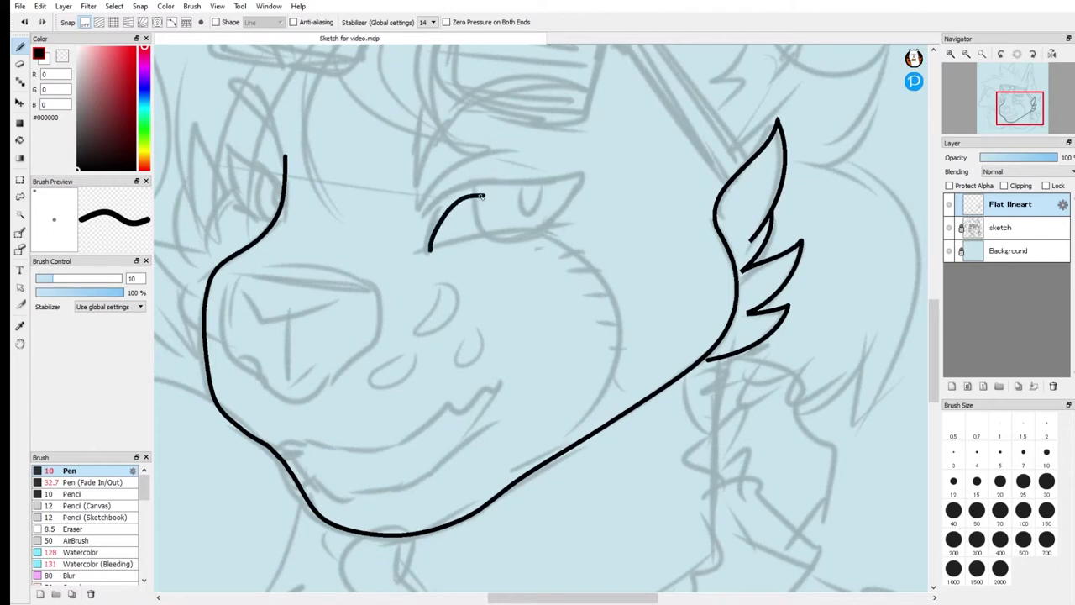
key("ctrl+z")
- Raise the global stabilizer to 40 and try inking the eye's outline with the Pen
left_click(436, 282)
mouse_move(424, 250)
left_mouse_down()
mouse_move(448, 188)
mouse_move(552, 177)
mouse_move(579, 158)
left_mouse_up()
key("ctrl+z")
mouse_move(425, 252)
left_mouse_down()
mouse_move(465, 193)
mouse_move(560, 177)
left_mouse_up()
key("ctrl+z")
mouse_move(444, 199)
left_mouse_down()
mouse_move(564, 173)
mouse_move(557, 204)
mouse_move(532, 226)
mouse_move(432, 250)
left_mouse_up()
left_click_drag(442, 204, 429, 244)
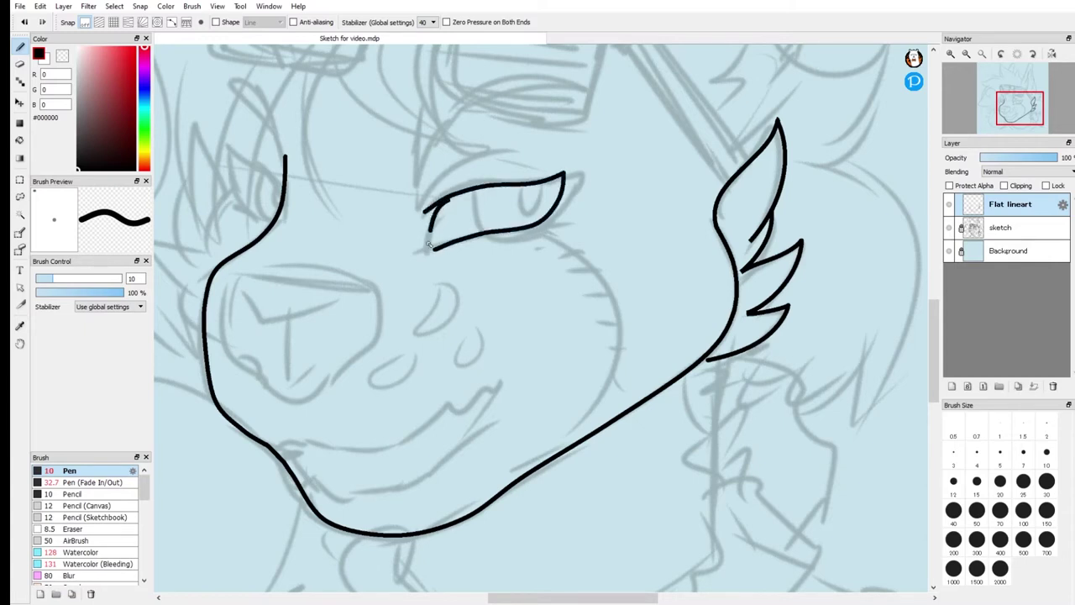
scroll(493, 249, "down", 2)
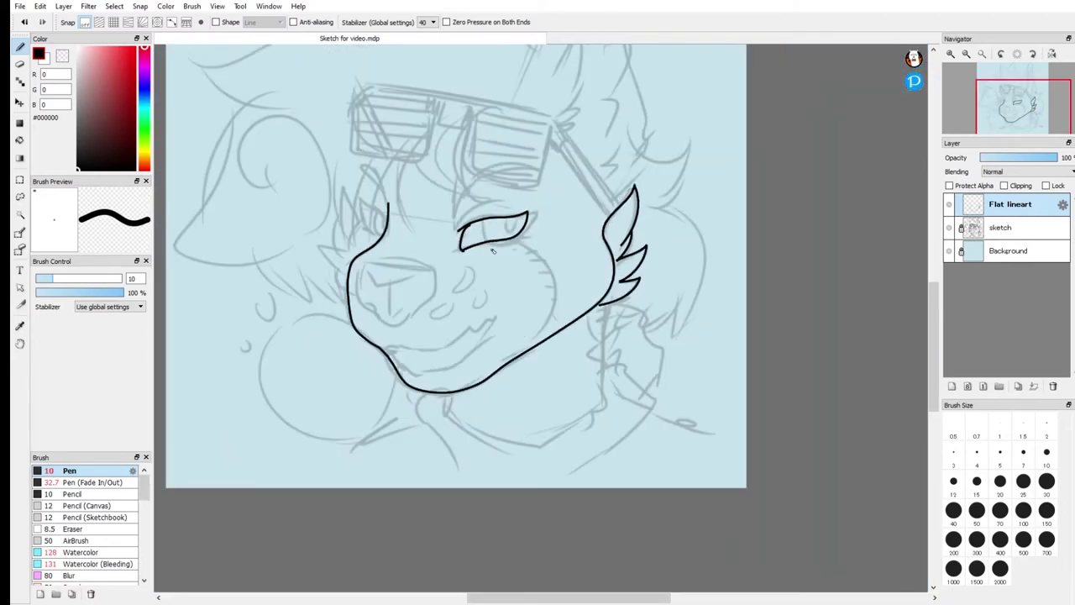
key("ctrl+z")
key("ctrl+z")
- Hide the Flat lineart layer and add a new layer above it for trial linework
scroll(497, 242, "up", 2)
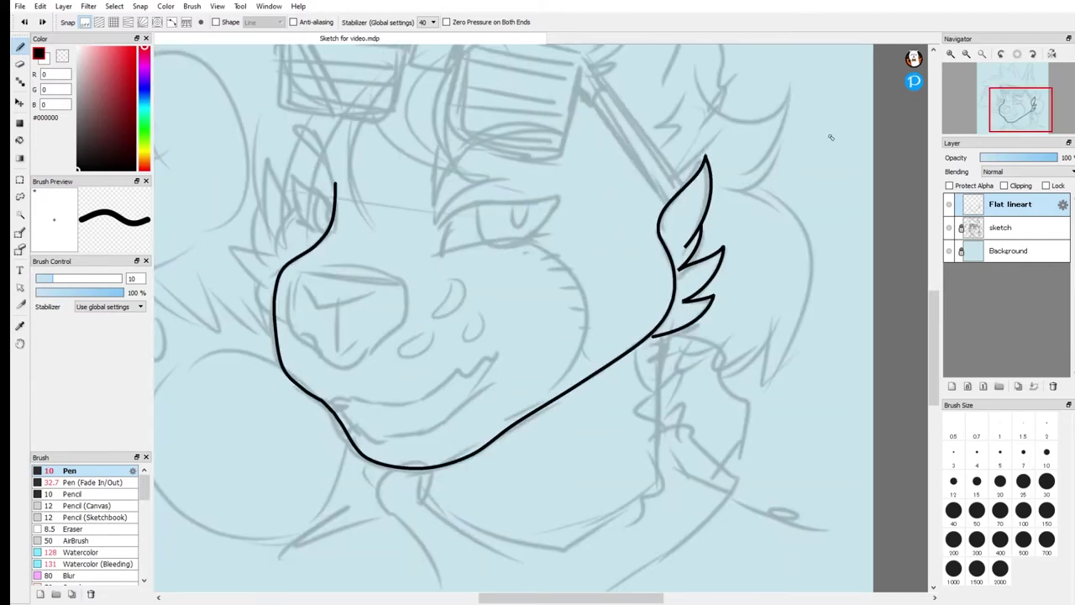
left_click_drag(1020, 110, 1014, 115)
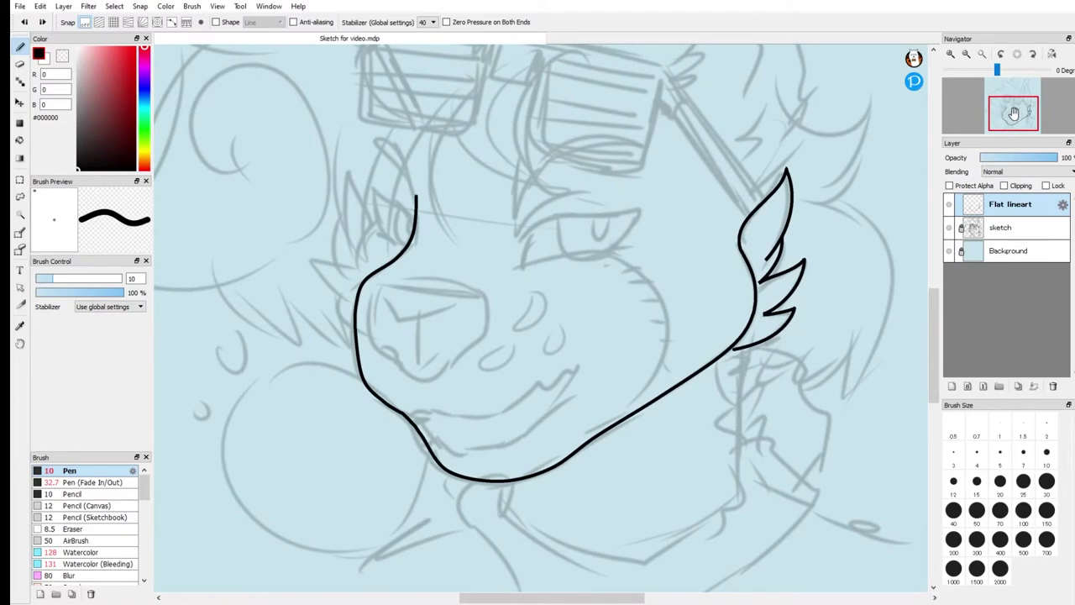
left_click(951, 205)
left_click(954, 386)
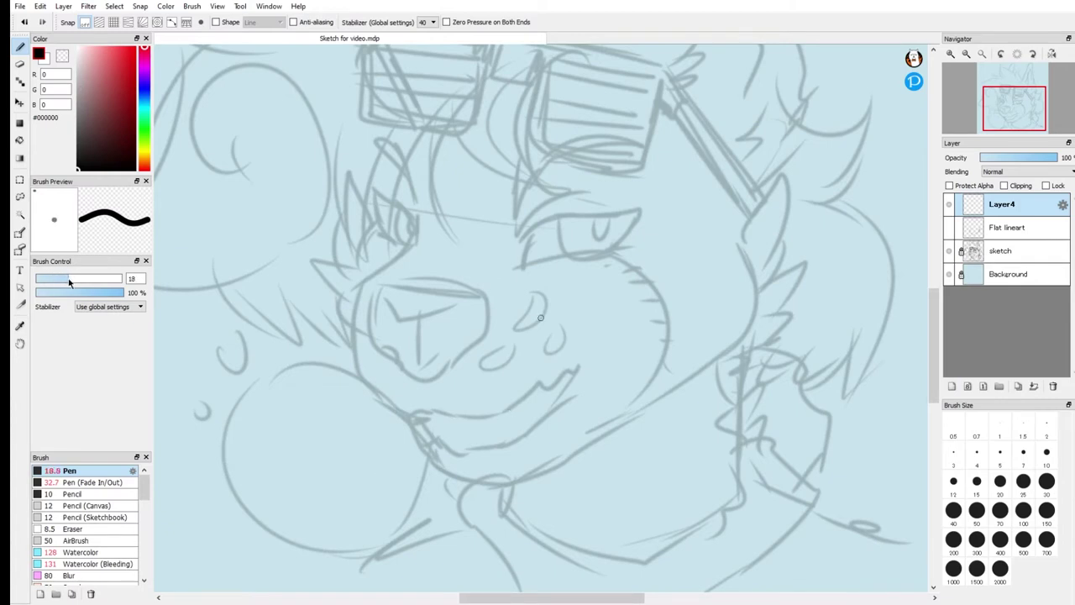
- Ink the short rounded tip behind the hair and the tall ear's outer contour with the Pen at size 20
left_click(1023, 482)
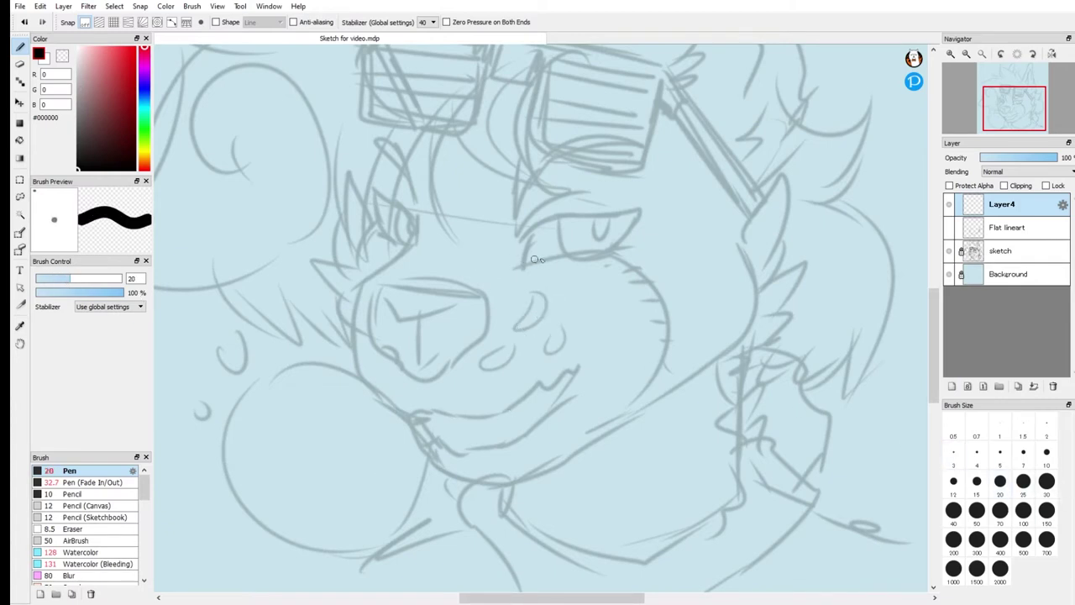
mouse_move(1021, 88)
left_mouse_down()
mouse_move(998, 133)
mouse_move(1031, 97)
mouse_move(1019, 93)
left_mouse_up()
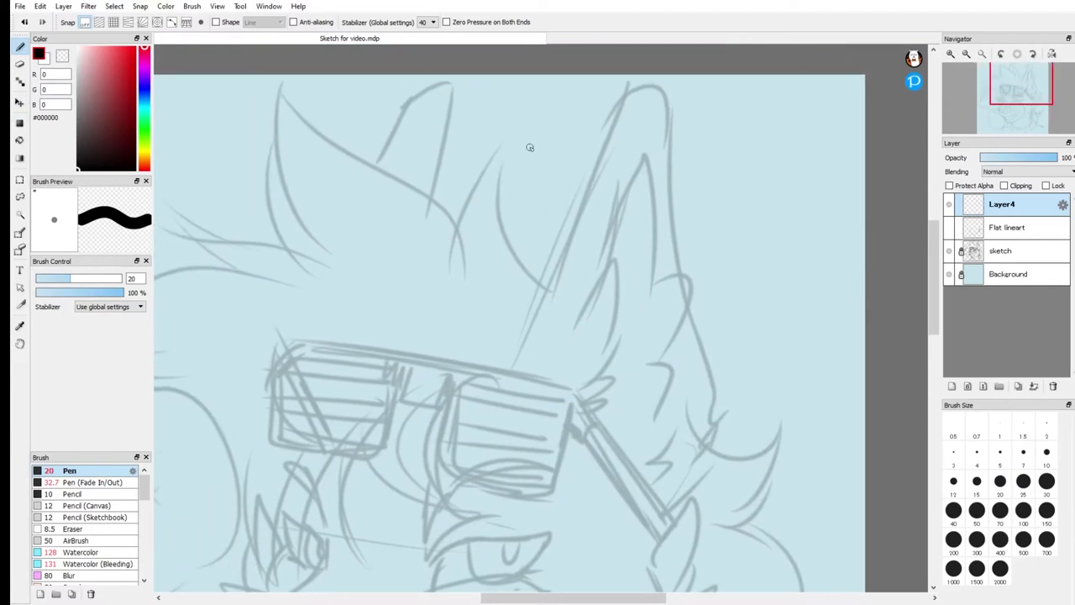
mouse_move(427, 205)
left_mouse_down()
mouse_move(445, 148)
mouse_move(444, 95)
mouse_move(423, 91)
mouse_move(364, 180)
left_mouse_up()
mouse_move(674, 500)
left_mouse_down()
mouse_move(716, 428)
mouse_move(672, 225)
mouse_move(663, 107)
mouse_move(631, 83)
mouse_move(587, 168)
mouse_move(552, 299)
mouse_move(493, 425)
left_mouse_up()
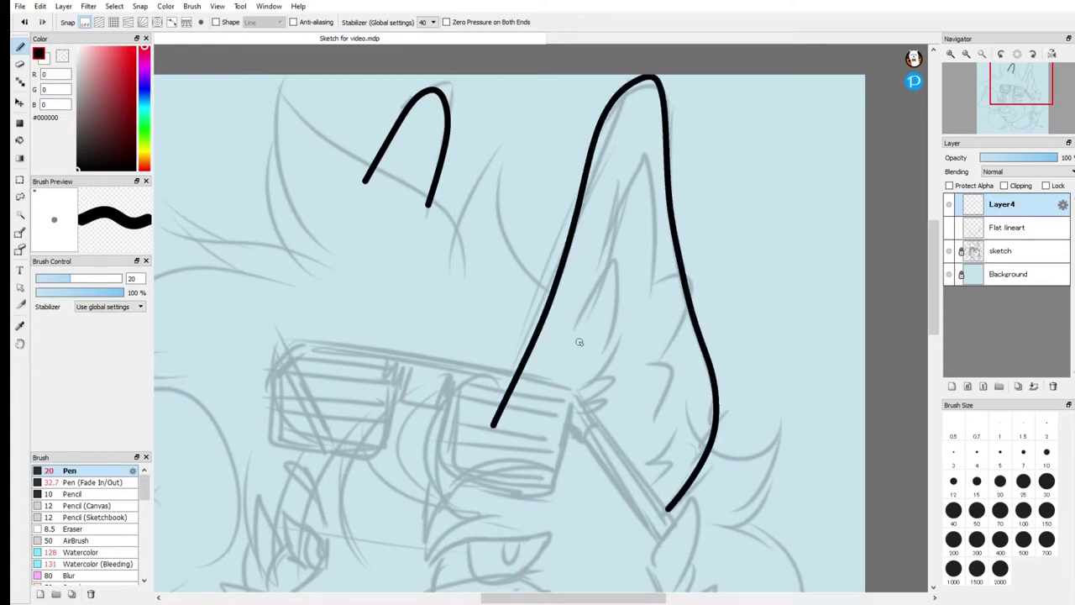
- Ink the jaw, mouth and muzzle outline and the fluffy hair contour behind the cheek with the size 20 Pen
left_click_drag(1026, 70, 1005, 113)
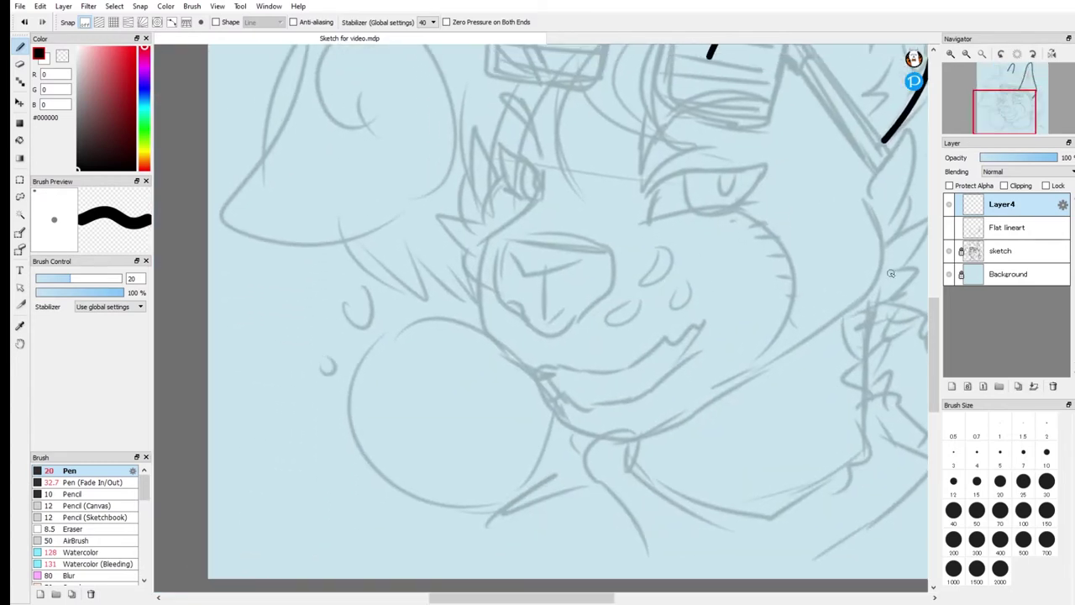
mouse_move(859, 301)
left_mouse_down()
mouse_move(815, 340)
mouse_move(660, 426)
mouse_move(596, 442)
mouse_move(564, 431)
mouse_move(536, 372)
left_mouse_up()
mouse_move(710, 327)
left_mouse_down()
mouse_move(619, 368)
mouse_move(508, 358)
mouse_move(480, 324)
mouse_move(480, 261)
mouse_move(542, 189)
left_mouse_up()
left_click_drag(1015, 115, 1026, 106)
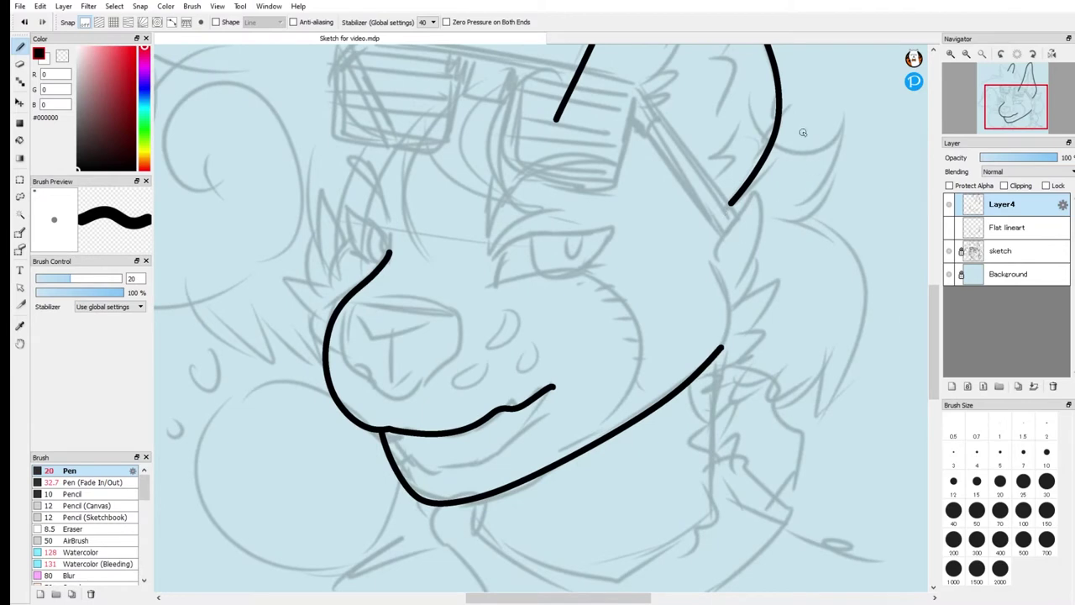
mouse_move(771, 144)
left_mouse_down()
mouse_move(845, 113)
mouse_move(828, 171)
mouse_move(785, 218)
mouse_move(839, 226)
mouse_move(859, 290)
mouse_move(854, 344)
mouse_move(823, 408)
mouse_move(821, 369)
mouse_move(777, 410)
mouse_move(768, 381)
mouse_move(735, 378)
left_mouse_up()
- Set the global stabilizer to 0 and ink the nose and three cheek spots with the Pen at size 7.1
left_click_drag(1017, 108, 1009, 110)
left_click_drag(69, 284, 49, 284)
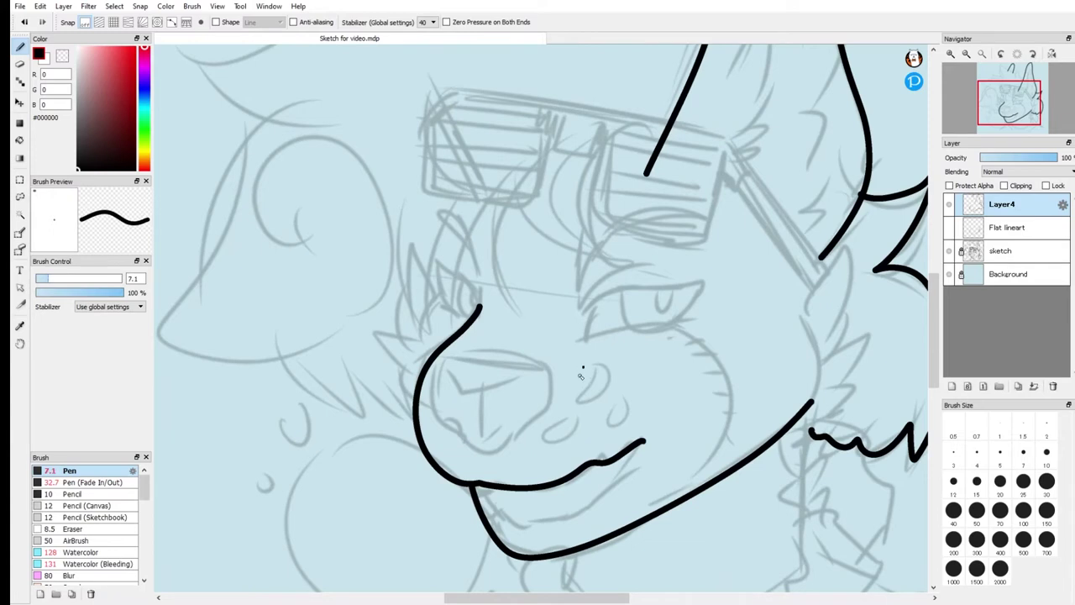
left_click(433, 23)
left_click(433, 33)
mouse_move(563, 426)
left_mouse_down()
mouse_move(542, 445)
mouse_move(576, 426)
mouse_move(609, 427)
mouse_move(620, 408)
left_mouse_up()
mouse_move(443, 356)
left_mouse_down()
mouse_move(523, 365)
mouse_move(448, 391)
left_mouse_up()
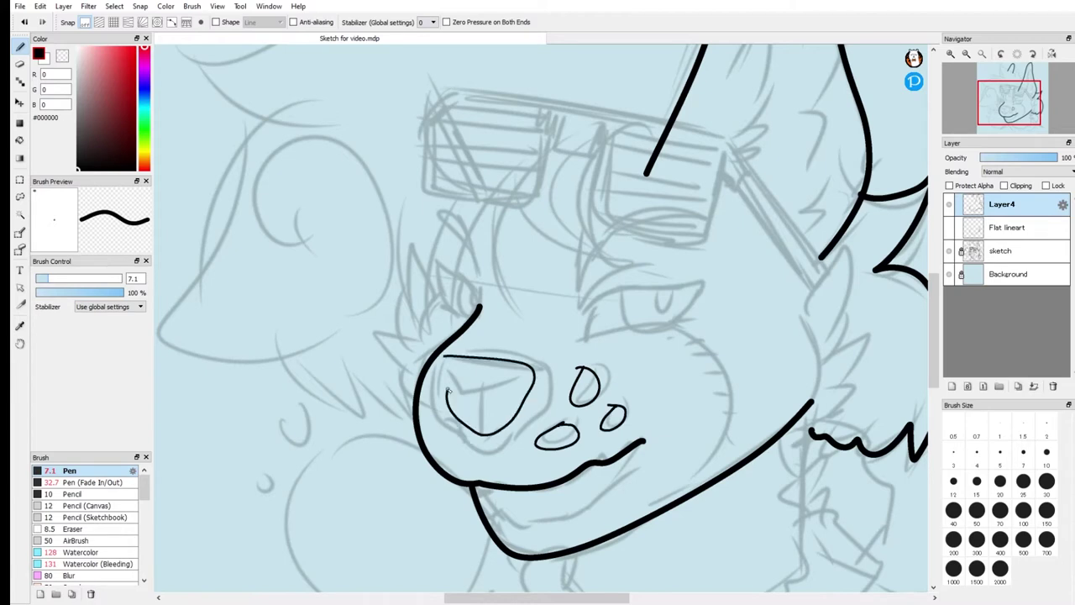
- Outline the eye with a thin line and thicken its upper lash line with the Pen at size 26.7
left_click_drag(579, 346, 621, 345)
left_click(54, 278)
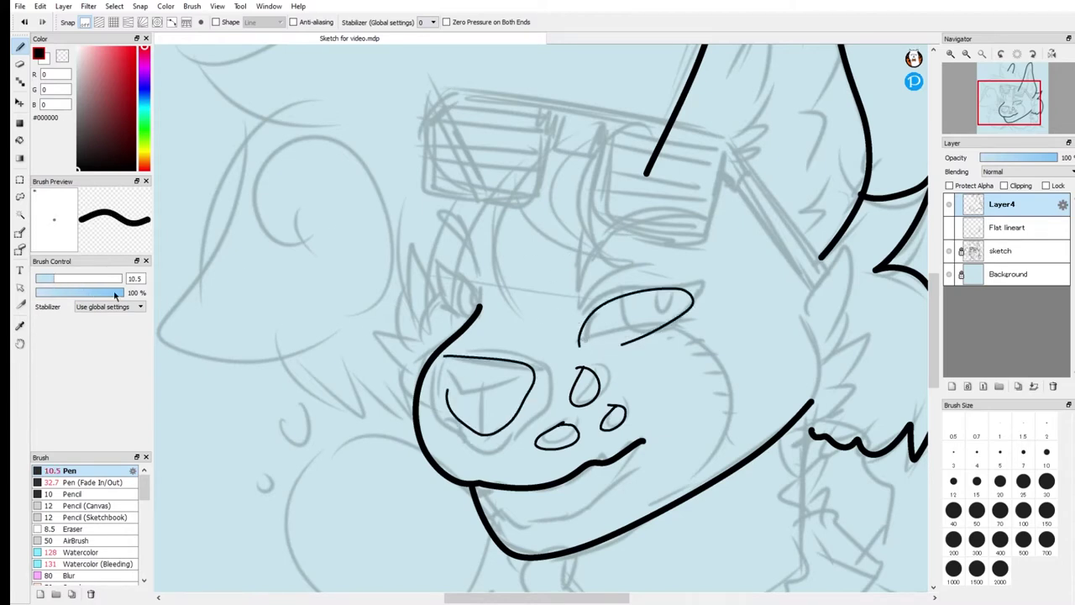
left_click(81, 280)
mouse_move(576, 351)
left_mouse_down()
mouse_move(606, 304)
mouse_move(647, 296)
mouse_move(606, 305)
mouse_move(642, 294)
mouse_move(579, 328)
mouse_move(687, 309)
left_mouse_up()
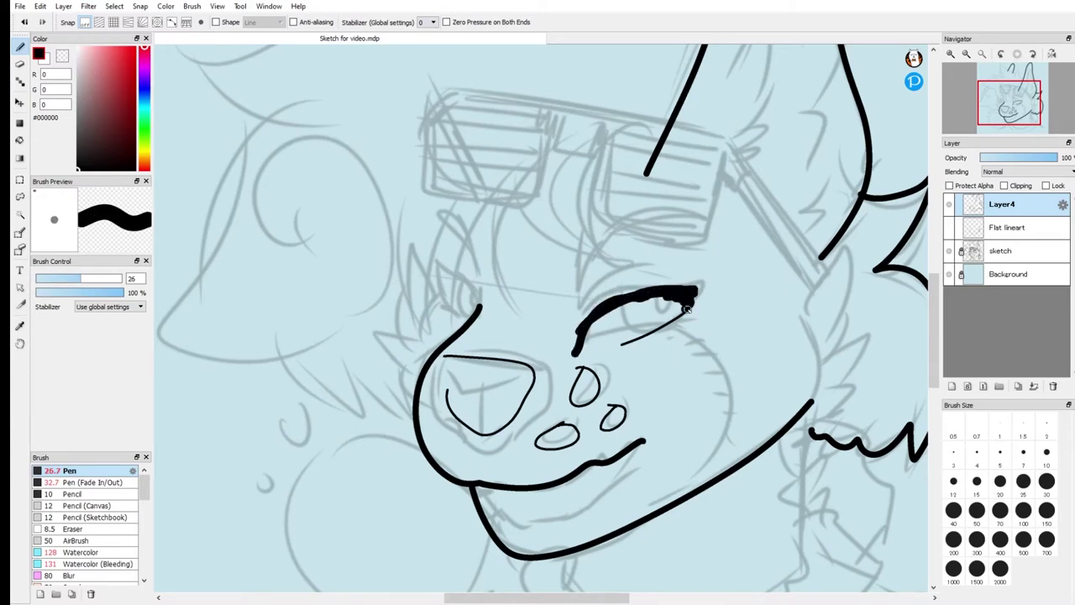
- Ink the glasses' top edge and the outline of the far lens with the Pen at size 10.8
left_click_drag(1017, 114, 1024, 118)
left_click_drag(82, 280, 55, 279)
mouse_move(1017, 109)
left_mouse_down()
mouse_move(1002, 120)
mouse_move(1009, 106)
left_mouse_up()
left_click_drag(713, 178, 446, 110)
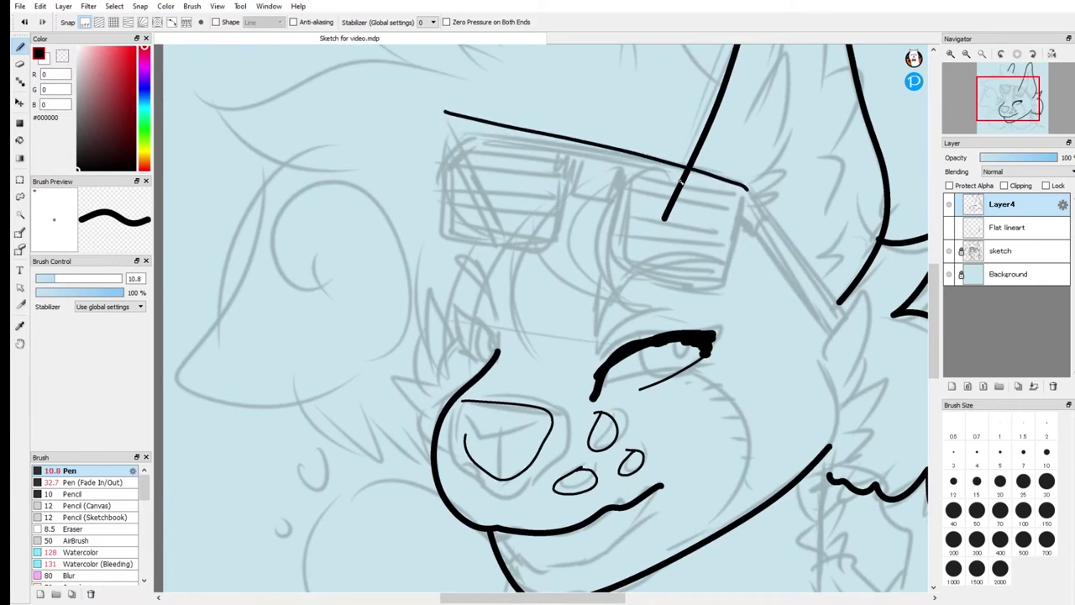
key("ctrl+z")
mouse_move(742, 184)
left_mouse_down()
mouse_move(460, 131)
mouse_move(439, 165)
mouse_move(506, 241)
left_mouse_up()
left_click_drag(558, 189, 494, 244)
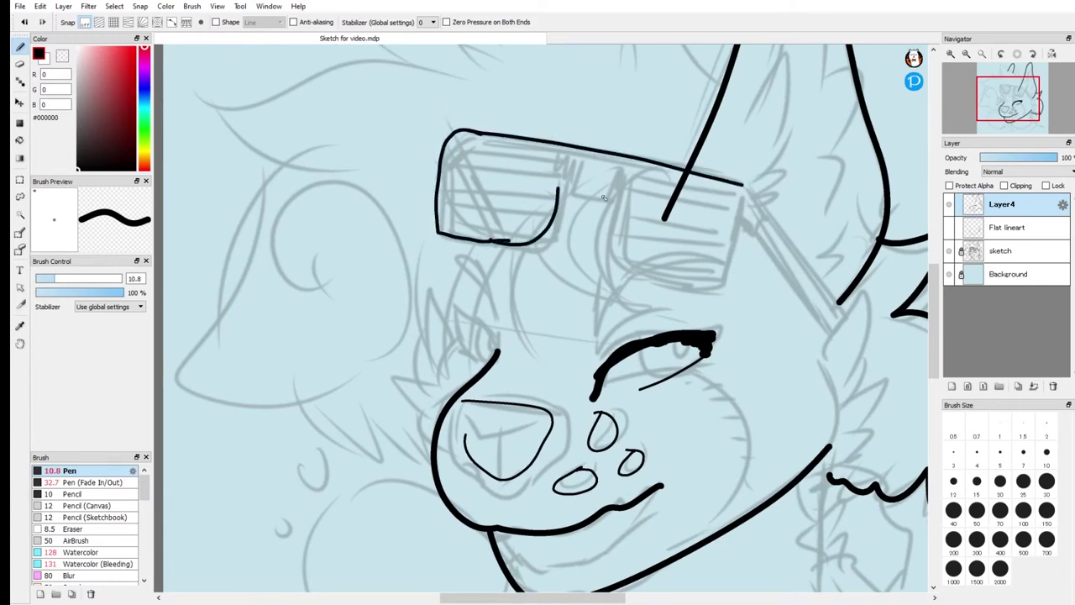
- Ink the glasses' bridge and near lens outline, plus both edges of the temple arm
mouse_move(559, 191)
left_mouse_down()
mouse_move(613, 217)
mouse_move(638, 259)
left_mouse_up()
mouse_move(744, 183)
left_mouse_down()
mouse_move(746, 210)
mouse_move(713, 273)
mouse_move(634, 244)
left_mouse_up()
left_click_drag(746, 190, 839, 326)
left_click_drag(752, 210, 826, 337)
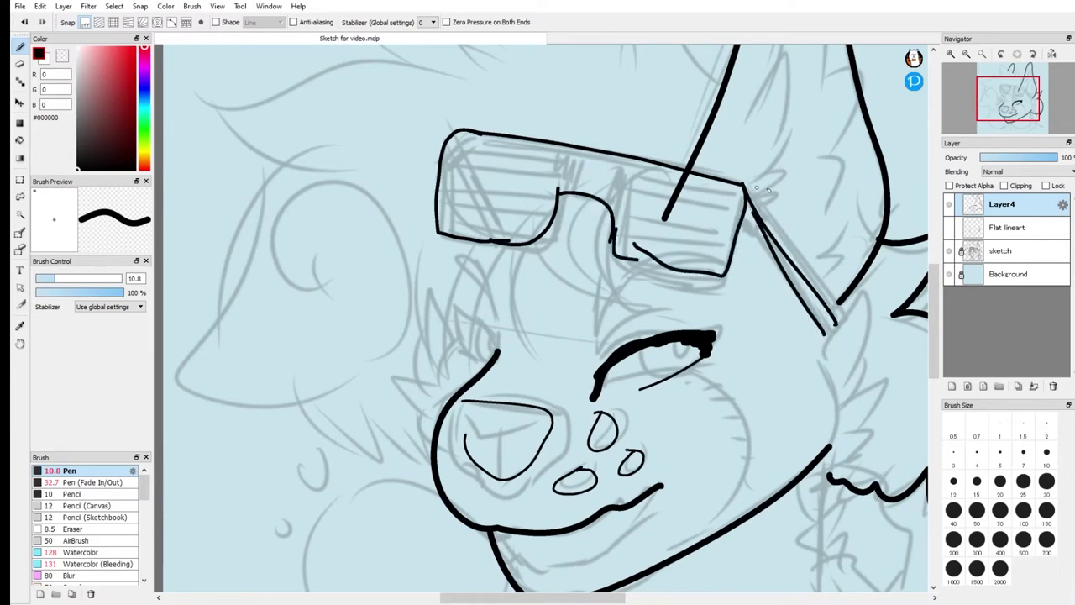
- Trim the line at the inner notch of the hair contour behind the cheek with the Eraser
mouse_move(1003, 107)
left_mouse_down()
mouse_move(1019, 118)
mouse_move(1010, 123)
mouse_move(1006, 92)
left_mouse_up()
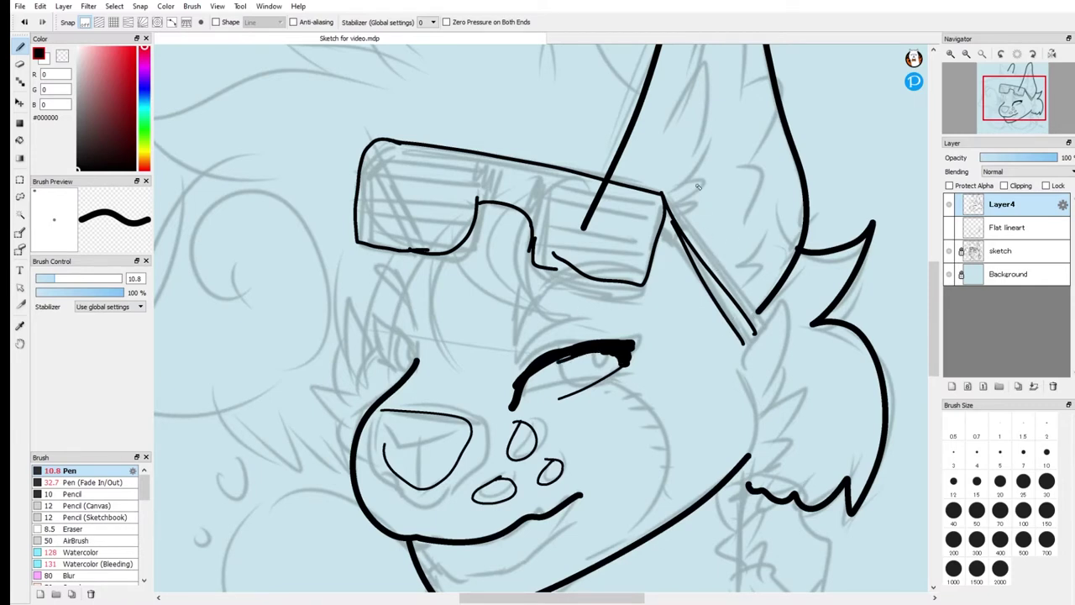
key("e")
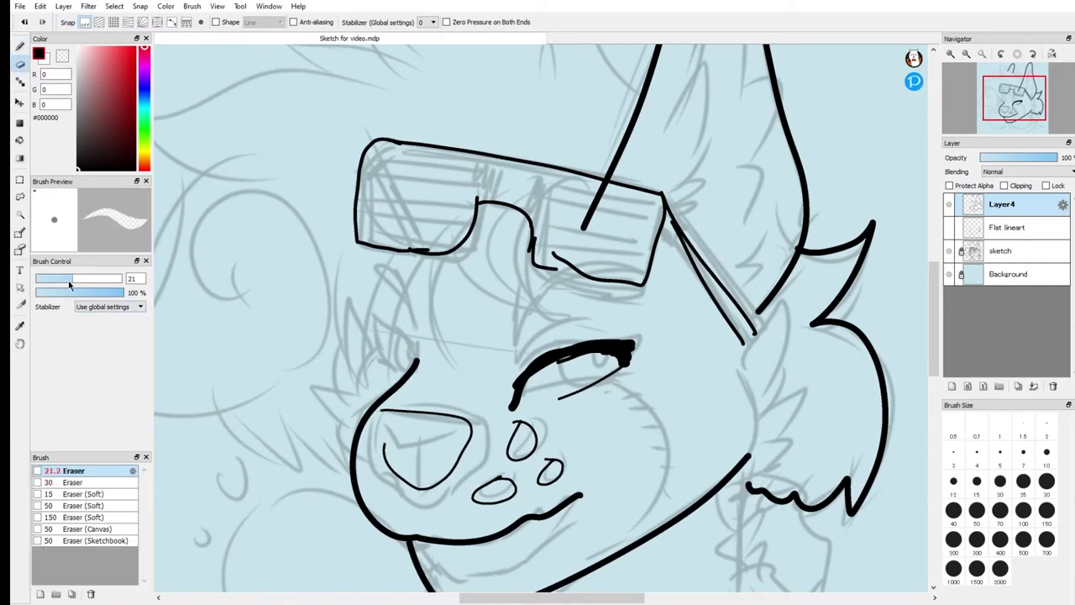
left_click_drag(813, 333, 815, 341)
left_click_drag(1005, 115, 1006, 106)
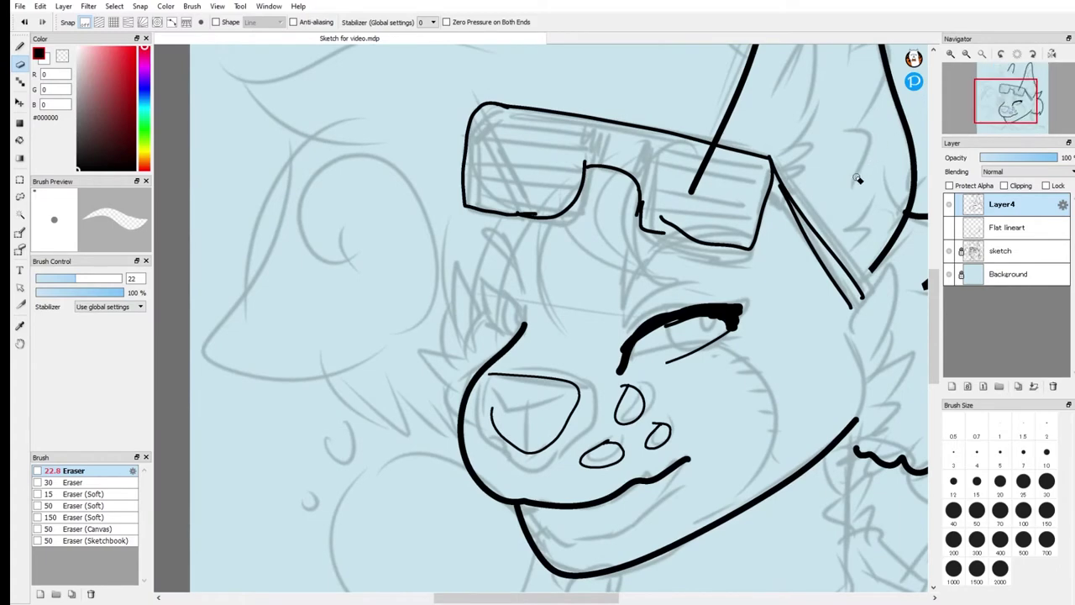
- Show the Flat lineart layer in place of Layer4 and delete the trial layer
scroll(854, 176, "down", 3)
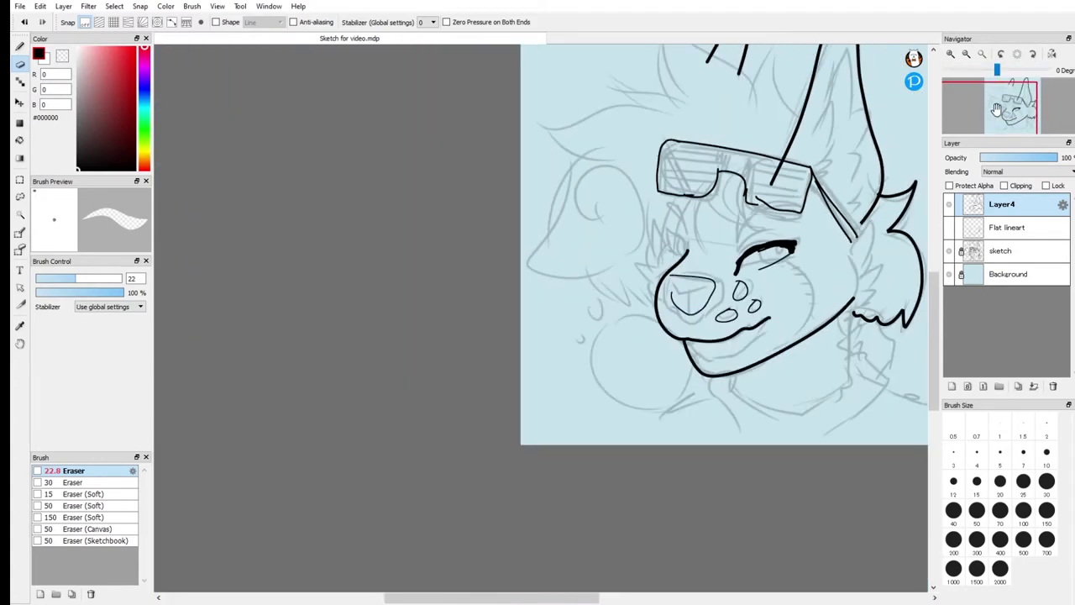
scroll(835, 219, "down", 3)
scroll(779, 236, "up", 1)
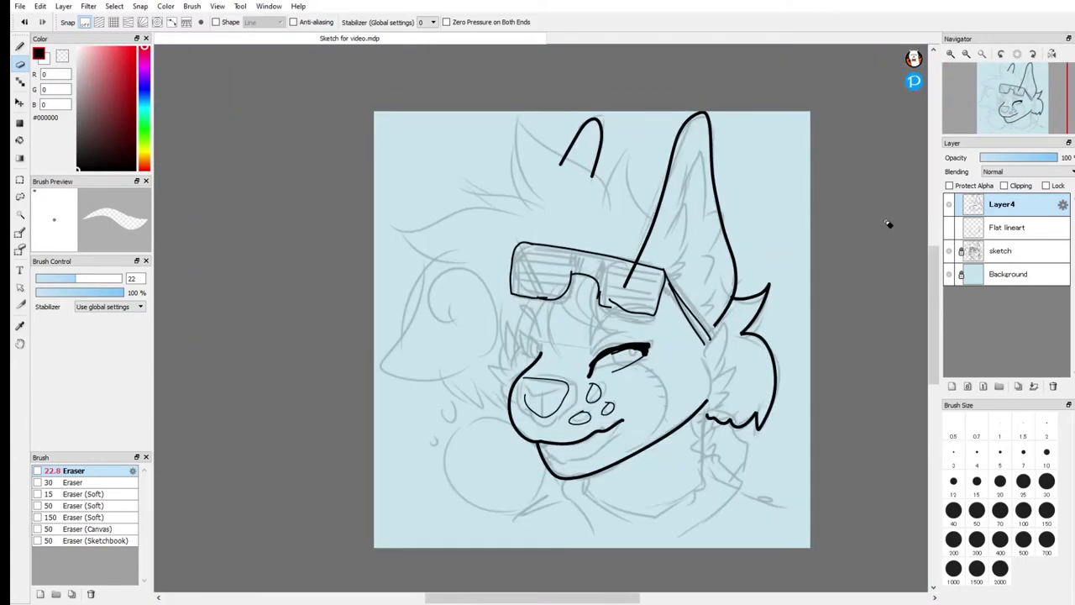
left_click(949, 227)
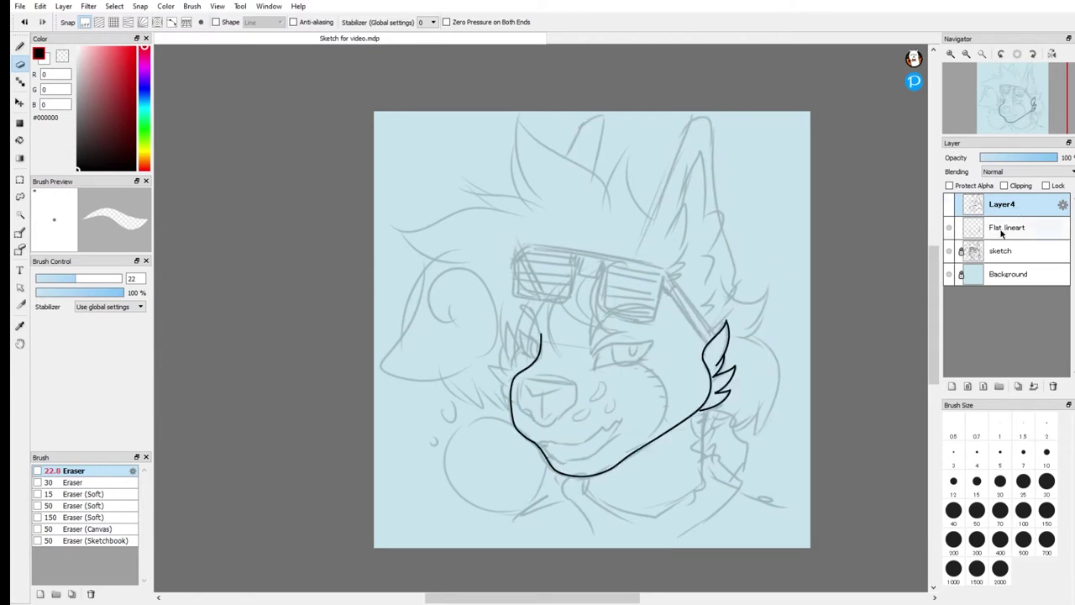
left_click(1052, 386)
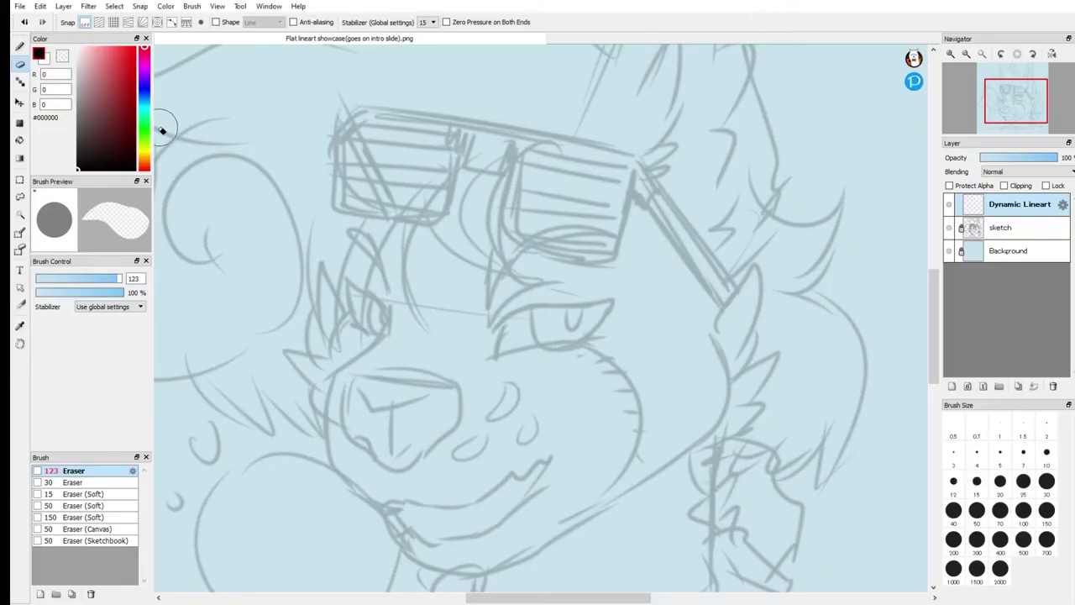
- Switch to the Pen (Fade In/Out) at size 20 on the Dynamic Lineart layer and try two loose strokes across the face
left_click(20, 47)
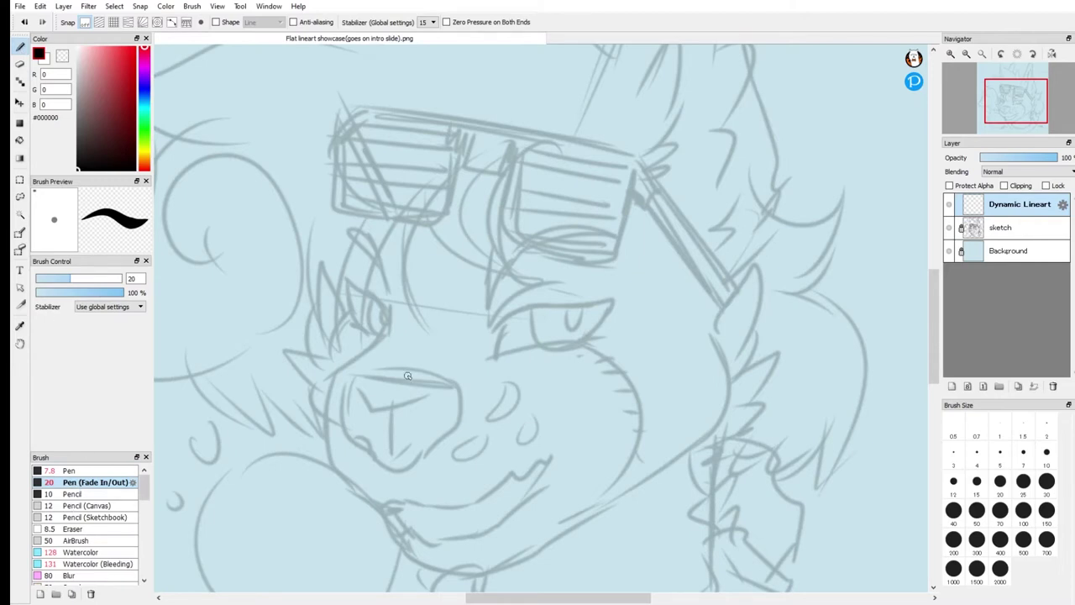
mouse_move(391, 394)
left_mouse_down()
mouse_move(568, 284)
mouse_move(485, 225)
left_mouse_up()
key("ctrl+z")
left_click_drag(649, 275, 511, 383)
key("ctrl+z")
- Try a large looping stroke with the Pen (Fade In/Out) over the eye, circle two spots along it, and undo all three strokes
left_click(966, 54)
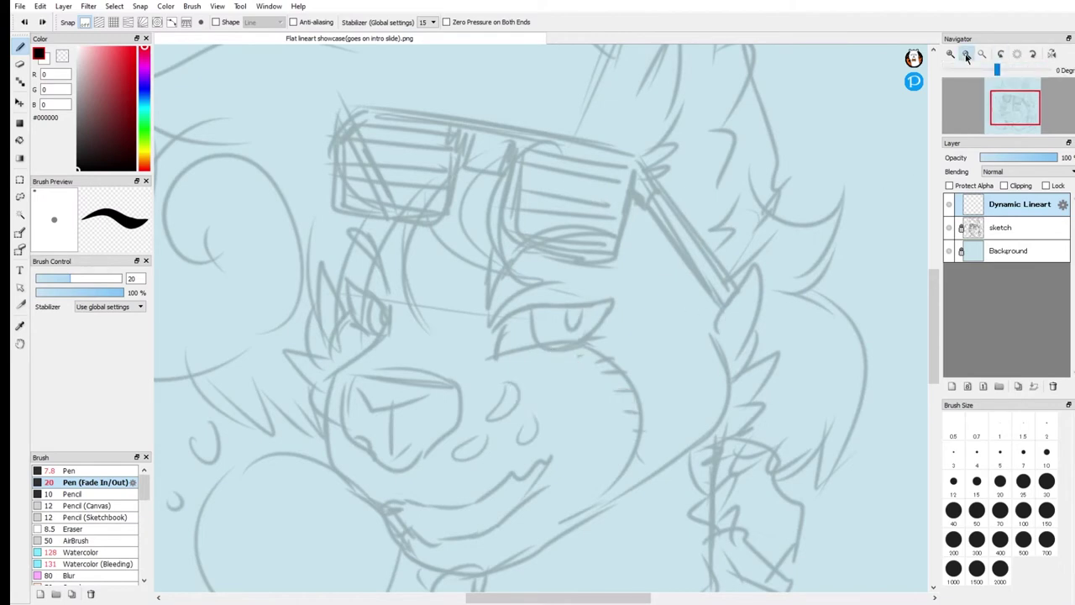
left_click(966, 53)
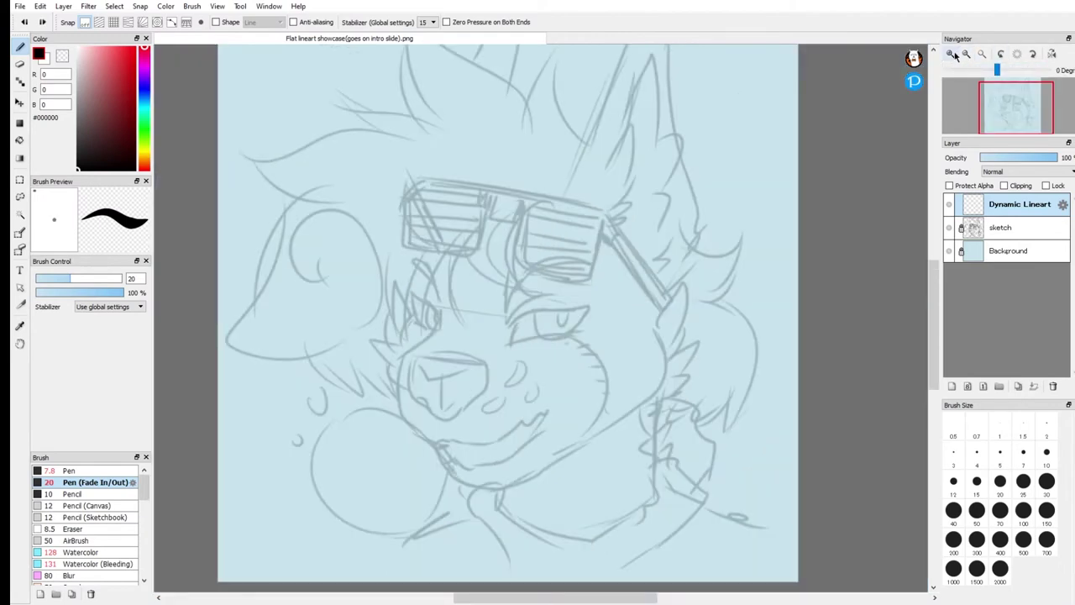
left_click(951, 54)
left_click(952, 54)
left_click_drag(1013, 109, 1022, 109)
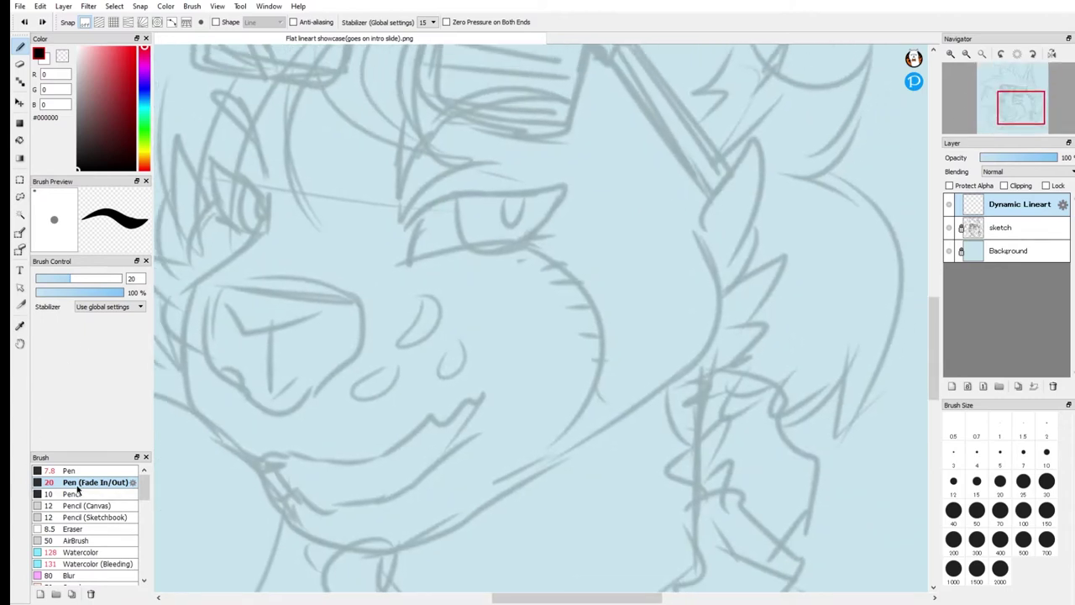
mouse_move(455, 362)
left_mouse_down()
mouse_move(580, 276)
mouse_move(517, 169)
mouse_move(499, 254)
left_mouse_up()
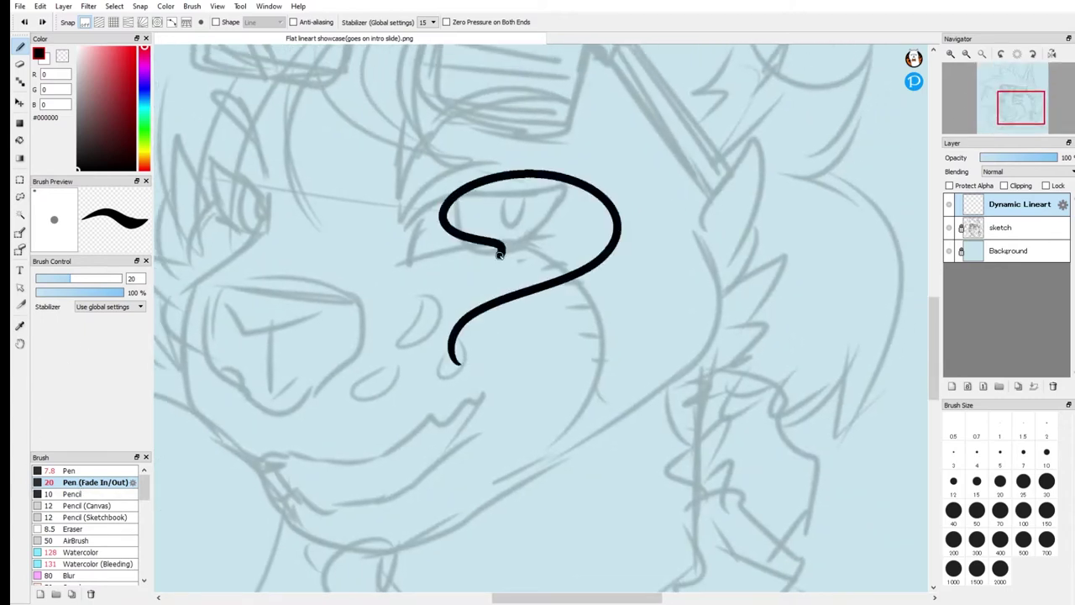
mouse_move(497, 216)
left_mouse_down()
mouse_move(480, 229)
mouse_move(516, 249)
left_mouse_up()
mouse_move(642, 164)
left_mouse_down()
mouse_move(580, 195)
mouse_move(615, 257)
left_mouse_up()
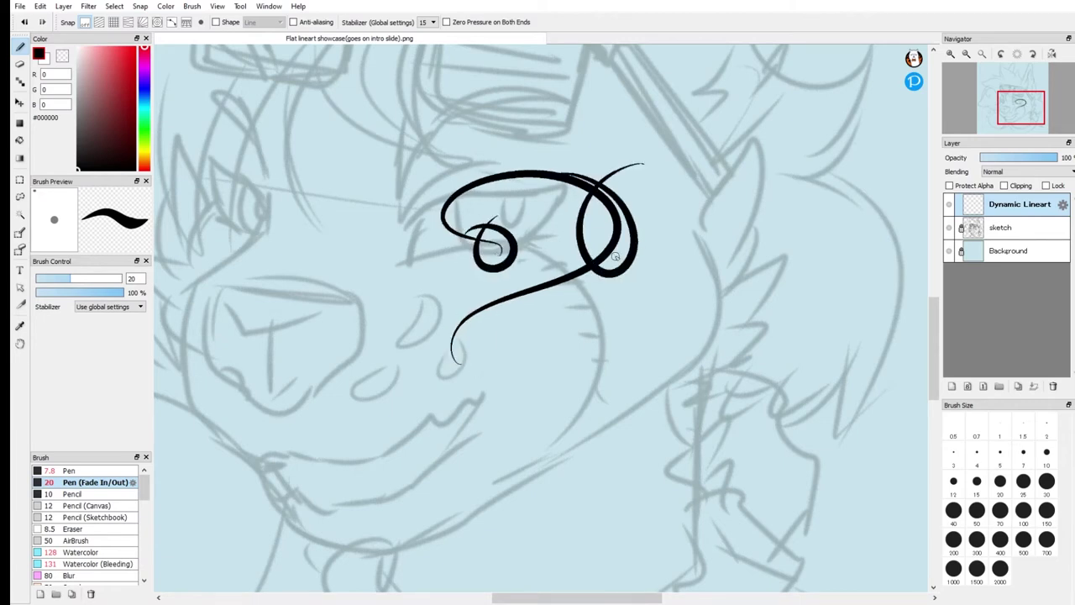
key("ctrl+z")
key("ctrl+z")
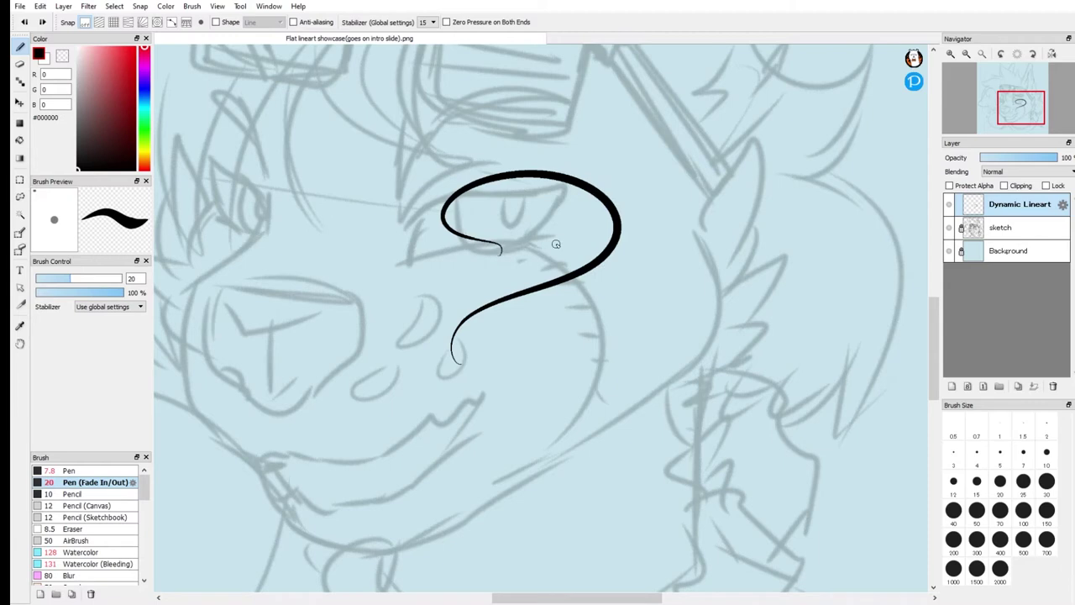
key("ctrl+z")
- Switch to the regular Pen at size 20 and outline the uppermost fur spike behind the cheek
left_click(74, 471)
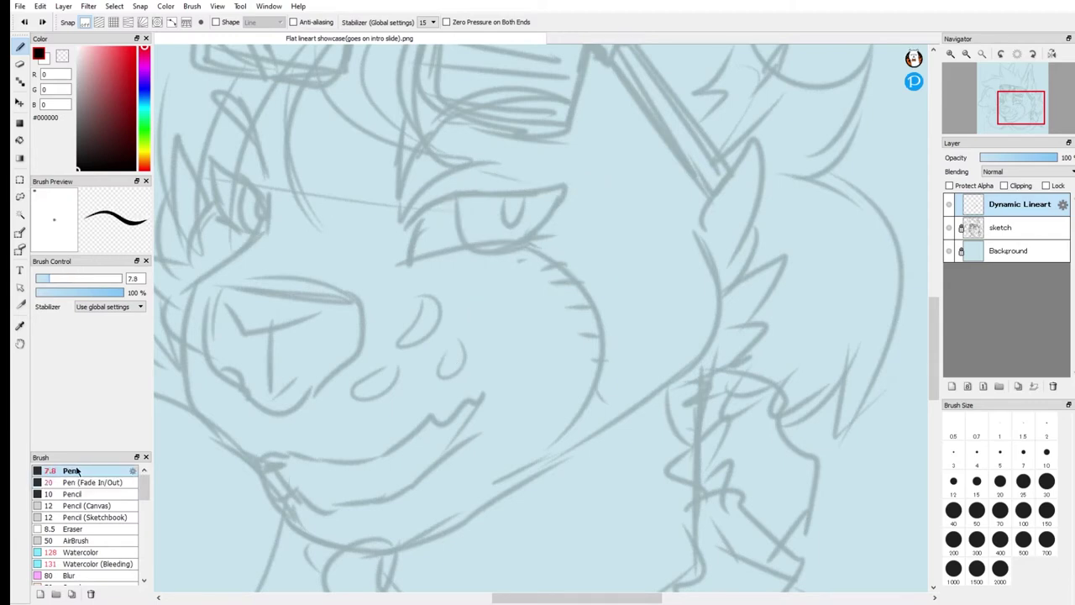
left_click(999, 480)
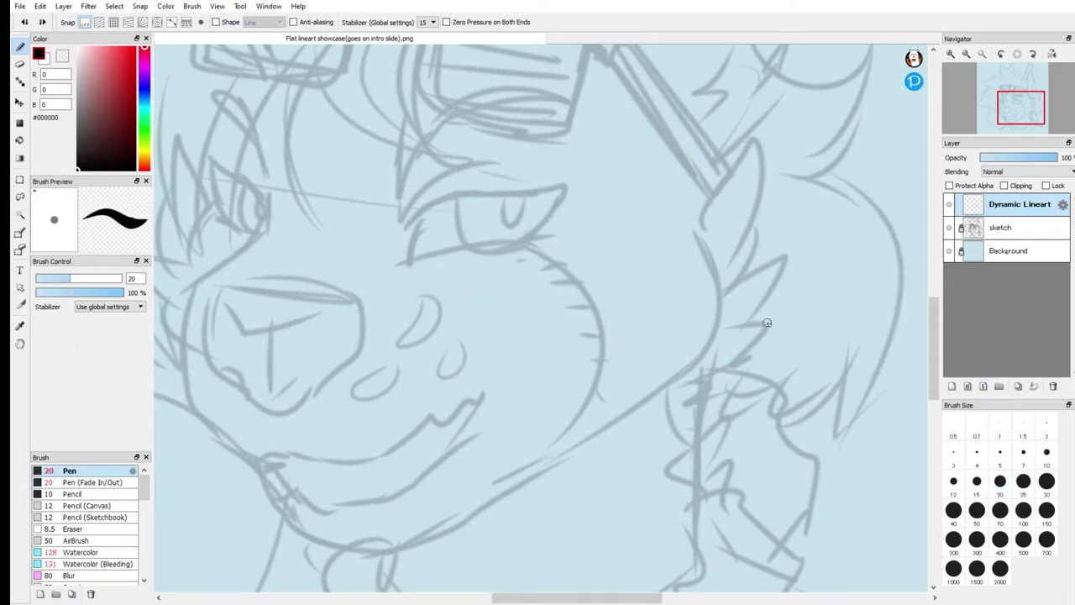
left_click_drag(696, 243, 742, 144)
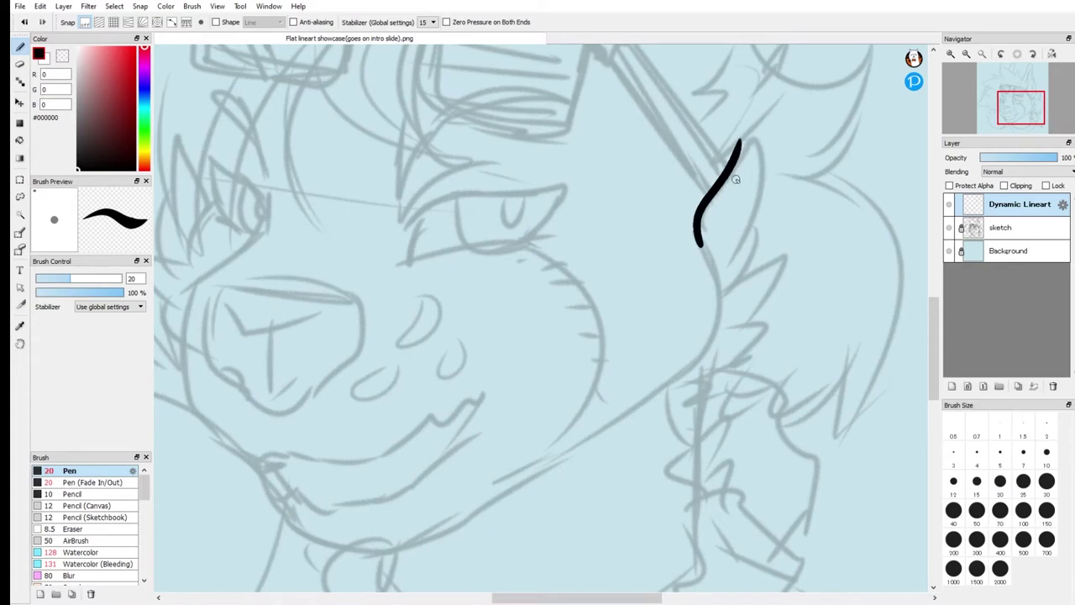
key("ctrl+z")
mouse_move(707, 239)
left_mouse_down()
mouse_move(758, 137)
mouse_move(764, 216)
mouse_move(724, 268)
left_mouse_up()
- Try trimming the spike's tip and lower end with the Eraser at size 123, and erase the whole trial spike
left_click(21, 62)
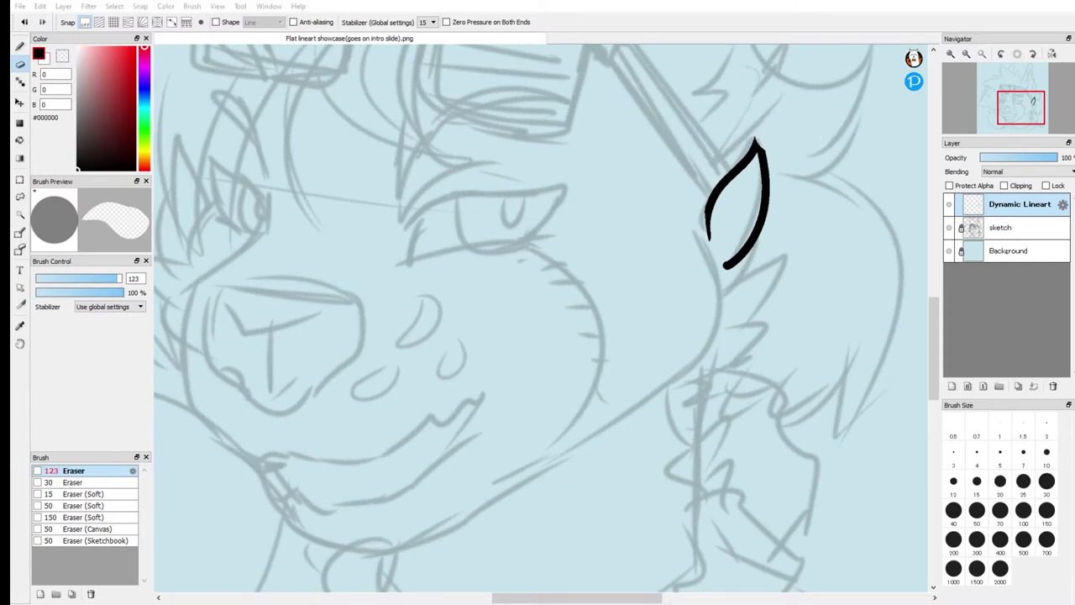
key("ctrl+z")
key("ctrl+z")
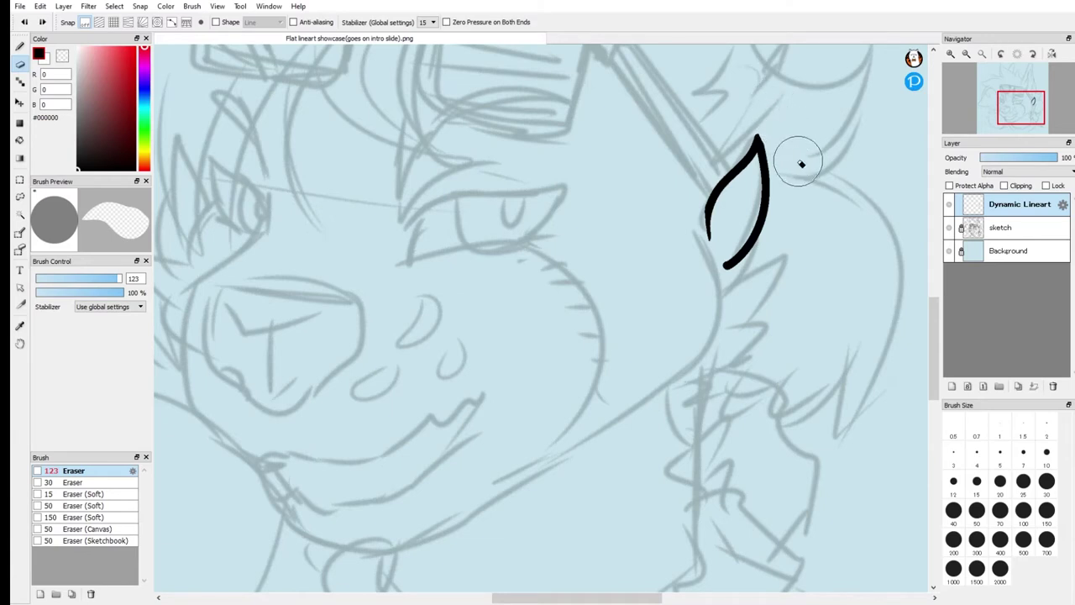
left_click_drag(792, 245, 690, 310)
key("ctrl+z")
left_click_drag(791, 250, 670, 311)
key("ctrl+z")
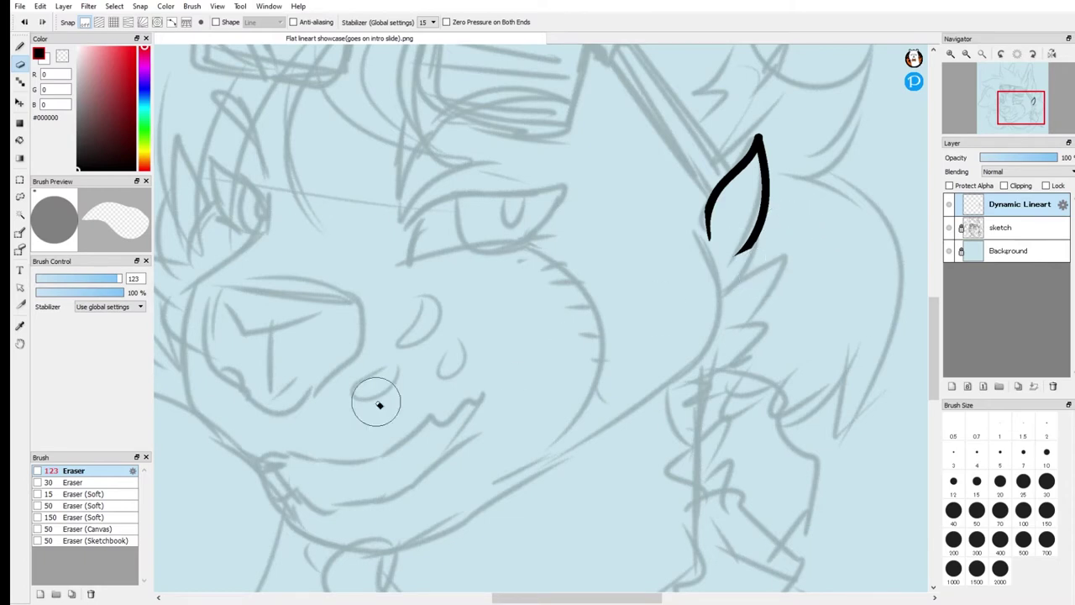
mouse_move(701, 180)
left_mouse_down()
mouse_move(750, 177)
mouse_move(771, 124)
mouse_move(778, 185)
left_mouse_up()
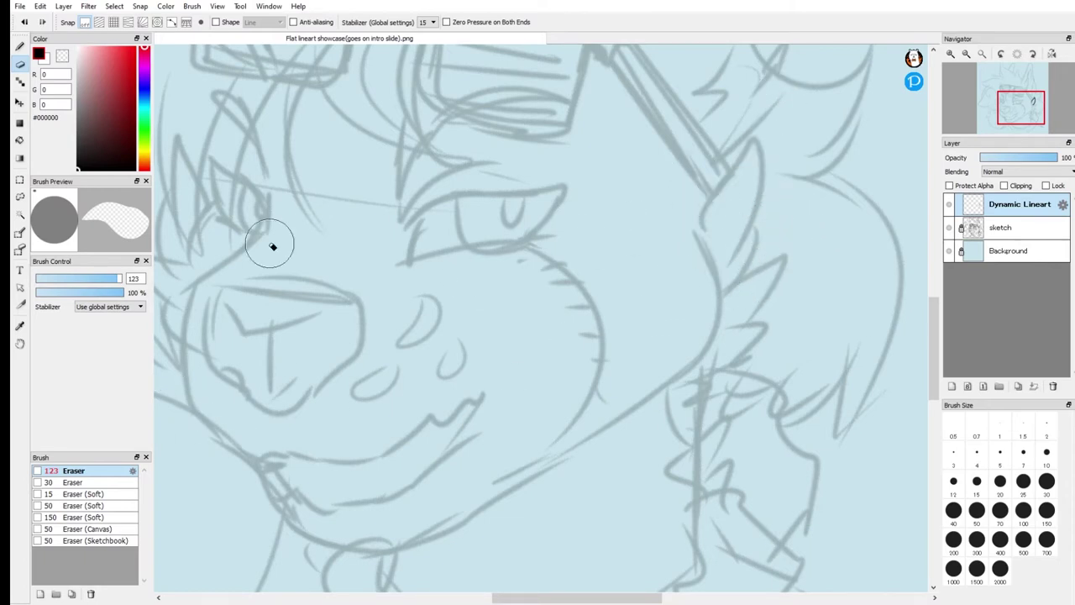
- Reselect the Pen (Fade In/Out) at size 20 and get a close view of the fur tuft behind the cheek
left_click(19, 47)
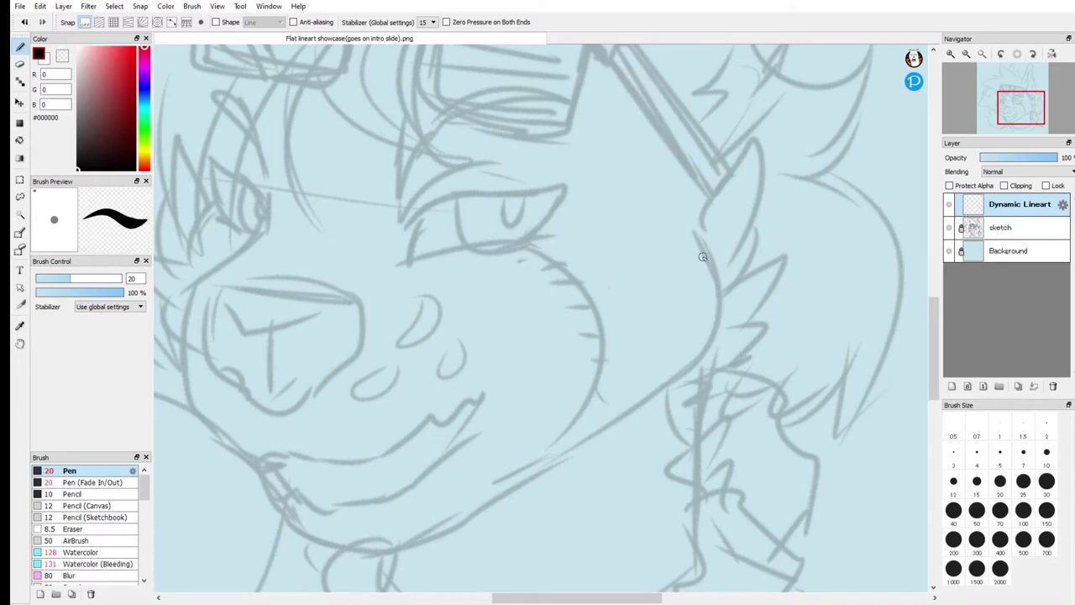
left_click(69, 483)
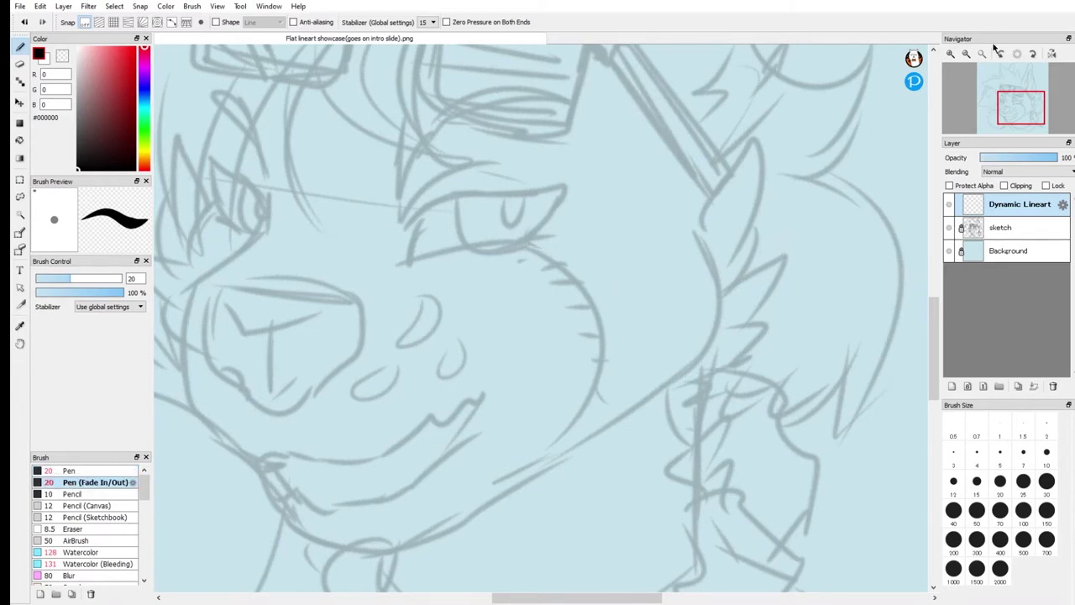
left_click(967, 52)
left_click(950, 53)
mouse_move(556, 245)
left_mouse_down()
mouse_move(701, 303)
mouse_move(714, 370)
left_mouse_up()
key("ctrl+z")
left_click(950, 53)
left_click_drag(1025, 114, 1030, 106)
left_click(951, 52)
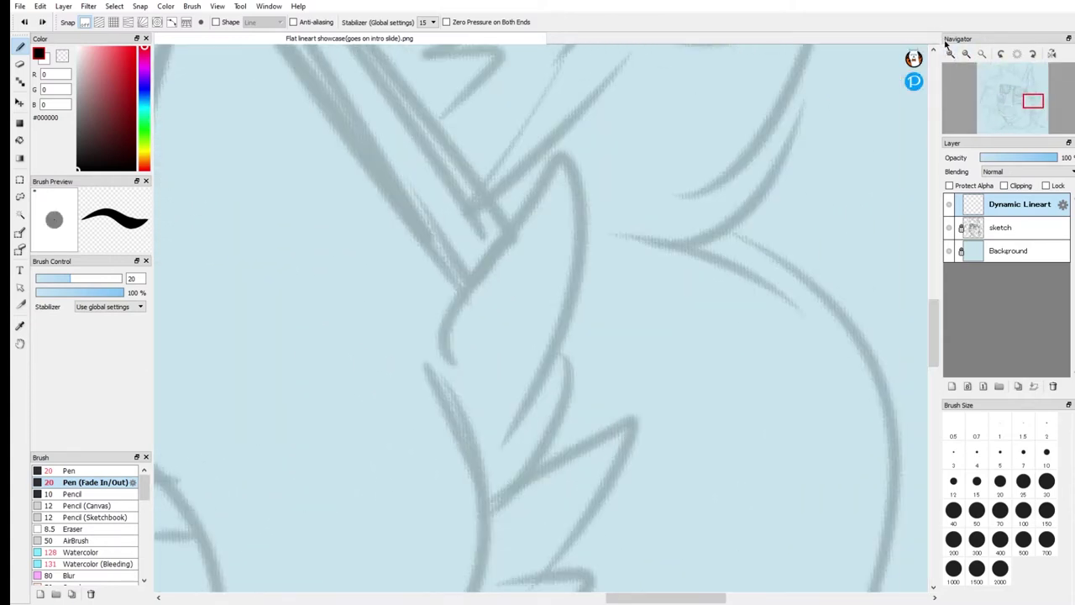
- Try inking the cheek fur spikes with tapered strokes that stop right at each tip
mouse_move(439, 394)
left_mouse_down()
mouse_move(452, 311)
mouse_move(547, 164)
left_mouse_up()
key("ctrl+z")
mouse_move(447, 386)
left_mouse_down()
mouse_move(460, 289)
mouse_move(570, 187)
left_mouse_up()
mouse_move(587, 153)
left_mouse_down()
mouse_move(541, 389)
mouse_move(508, 418)
left_mouse_up()
mouse_move(591, 320)
left_mouse_down()
mouse_move(540, 457)
mouse_move(506, 493)
mouse_move(643, 412)
mouse_move(528, 566)
left_mouse_up()
- Circle the thin meeting points at the three spike tips, and undo the circles and all trial fur strokes
left_click_drag(640, 356, 618, 432)
mouse_move(599, 294)
left_mouse_down()
mouse_move(612, 327)
mouse_move(598, 296)
left_mouse_up()
left_click_drag(598, 126, 557, 118)
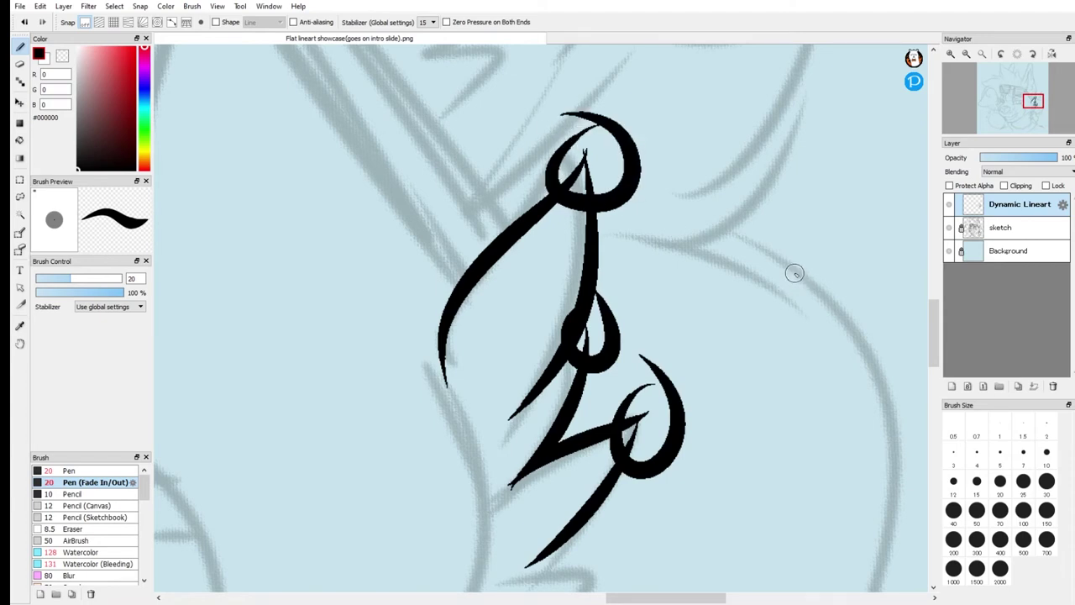
key("ctrl+z")
key("ctrl+z")
key("ctrl+z")
key("ctrl+z")
key("ctrl+z")
key("ctrl+z")
key("ctrl+z")
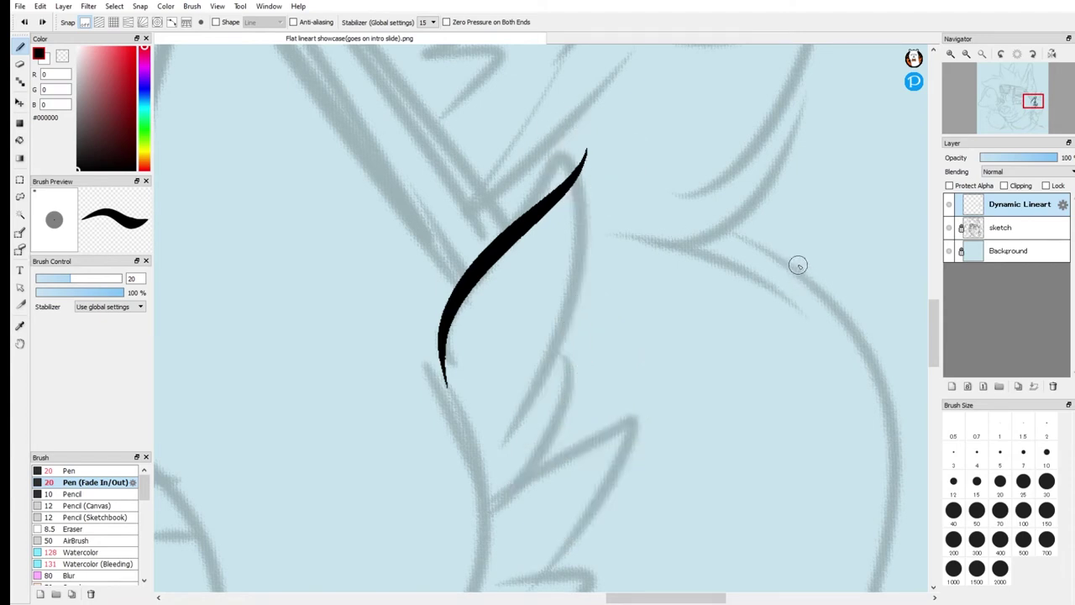
key("ctrl+z")
- Ink both edges of the uppermost cheek fur spike with long tapered strokes that cross well beyond its tip
mouse_move(446, 409)
left_mouse_down()
mouse_move(445, 343)
mouse_move(591, 181)
mouse_move(631, 37)
left_mouse_up()
key("ctrl+z")
mouse_move(453, 431)
left_mouse_down()
mouse_move(461, 287)
mouse_move(620, 35)
left_mouse_up()
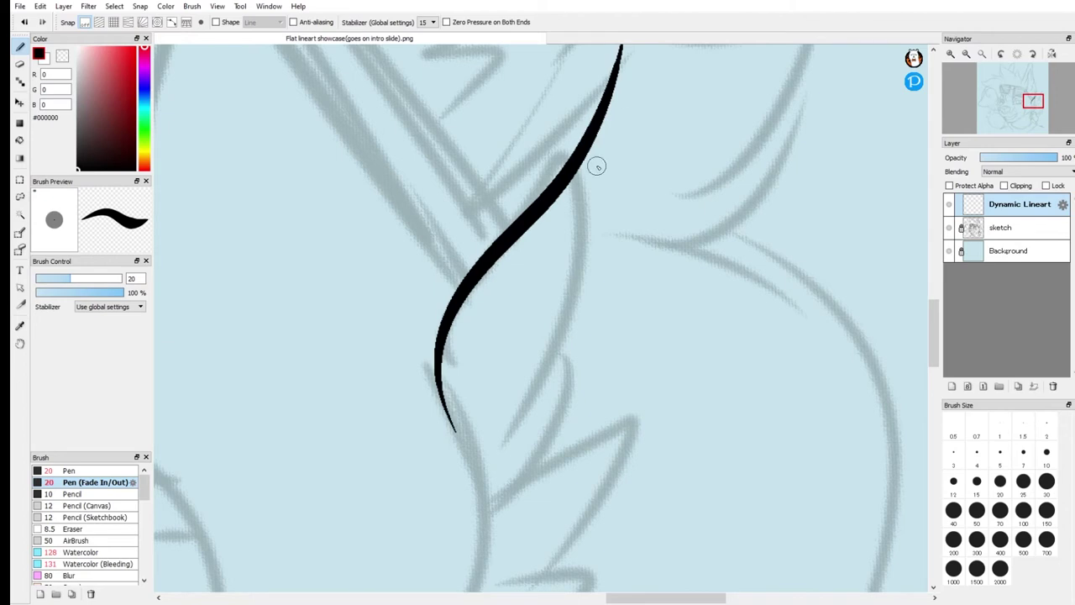
left_click_drag(548, 105, 486, 446)
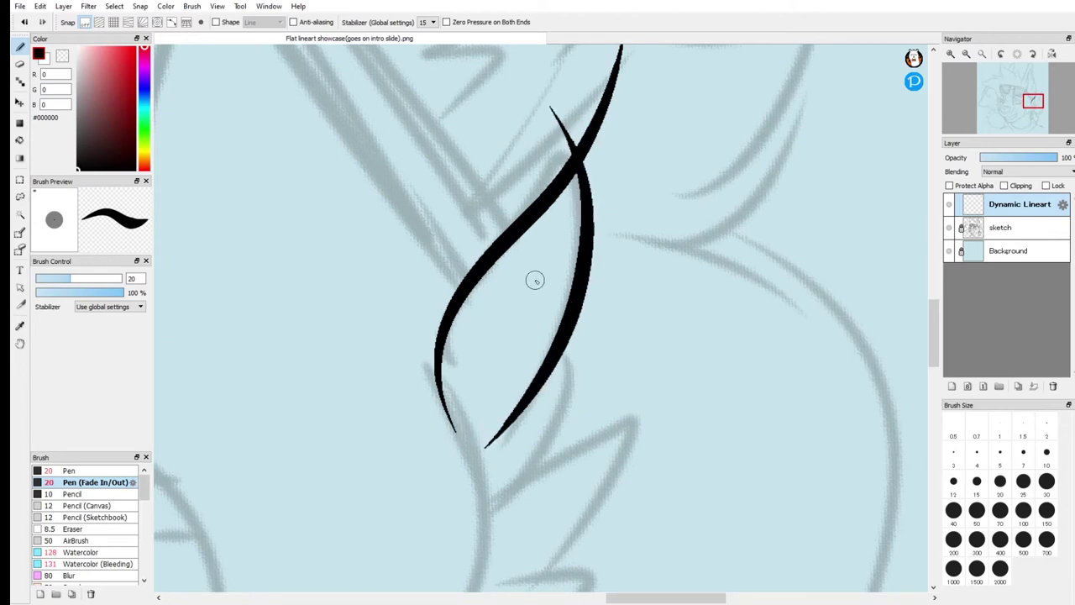
key("ctrl+z")
mouse_move(557, 72)
left_mouse_down()
mouse_move(595, 325)
mouse_move(504, 428)
left_mouse_up()
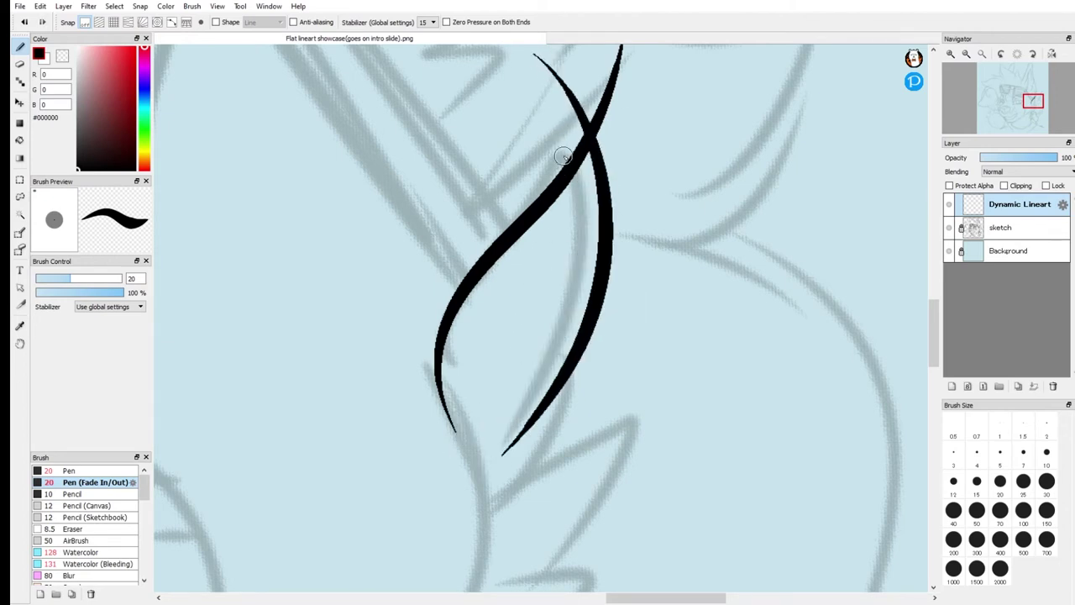
key("ctrl+z")
mouse_move(540, 60)
left_mouse_down()
mouse_move(567, 280)
mouse_move(493, 425)
left_mouse_up()
key("ctrl+z")
mouse_move(542, 55)
left_mouse_down()
mouse_move(557, 358)
mouse_move(486, 456)
left_mouse_up()
- Ink the remaining lower spikes of the cheek fur with tapered strokes that overshoot and cross at the tips
left_click_drag(555, 277, 525, 482)
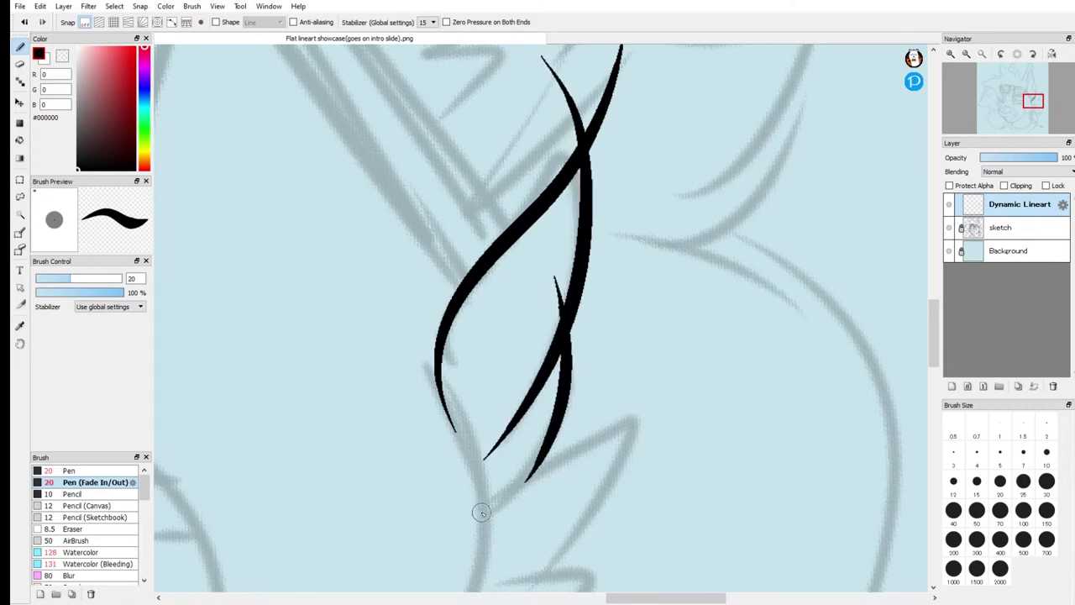
left_click_drag(472, 520, 681, 382)
left_click_drag(1023, 125, 1028, 114)
left_click_drag(659, 98, 521, 324)
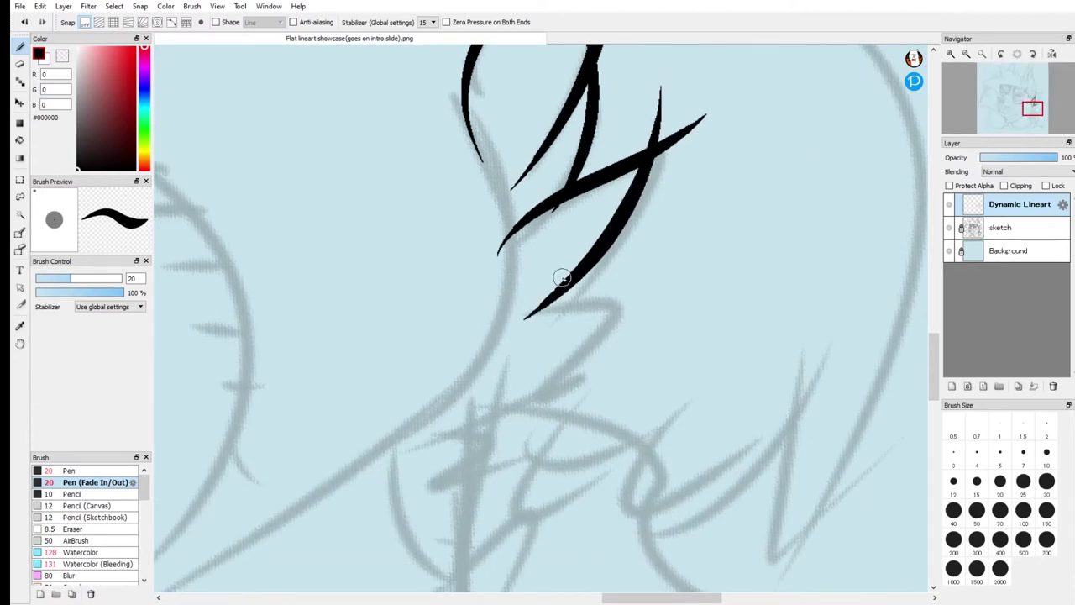
key("ctrl+z")
mouse_move(656, 101)
left_mouse_down()
mouse_move(513, 311)
mouse_move(655, 300)
mouse_move(453, 407)
left_mouse_up()
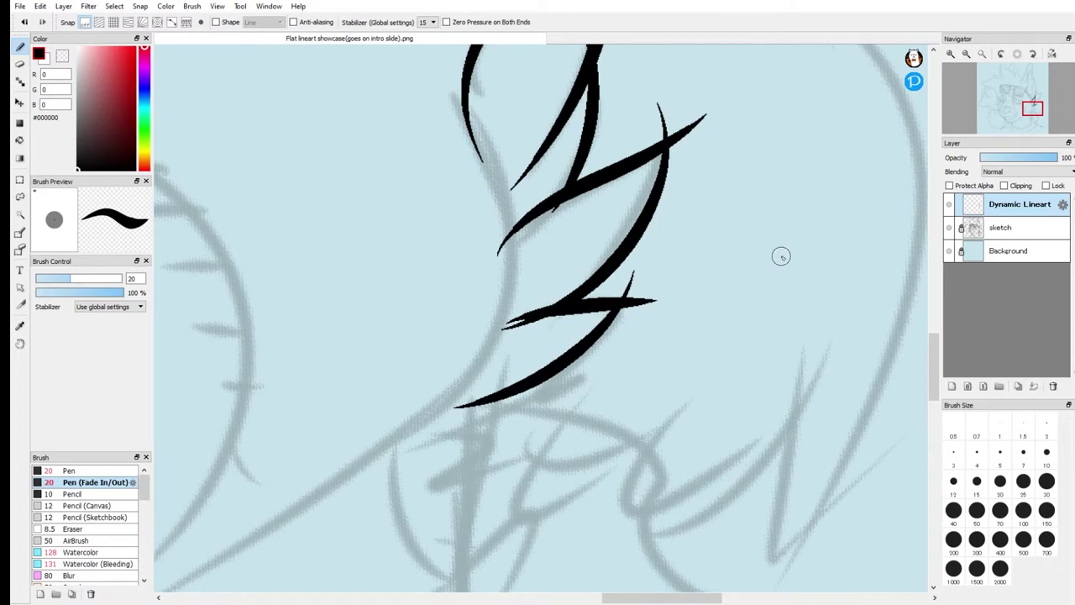
key("ctrl+z")
left_click_drag(654, 249, 466, 404)
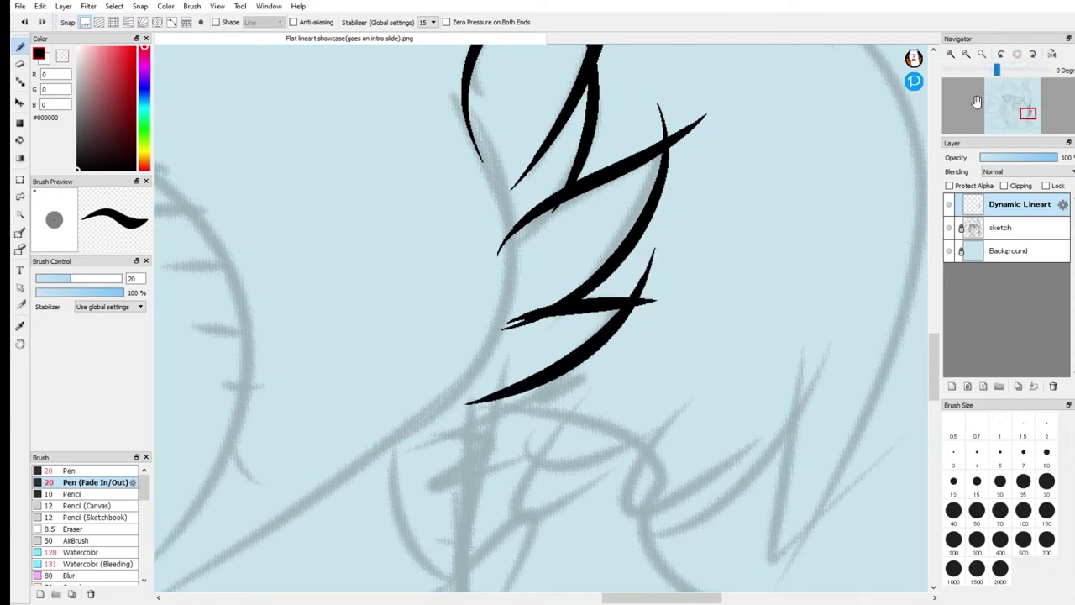
- Reduce the Eraser to size 23.8 and erase the overshooting line ends at the lower fur spikes' tips and inner notches
left_click(22, 64)
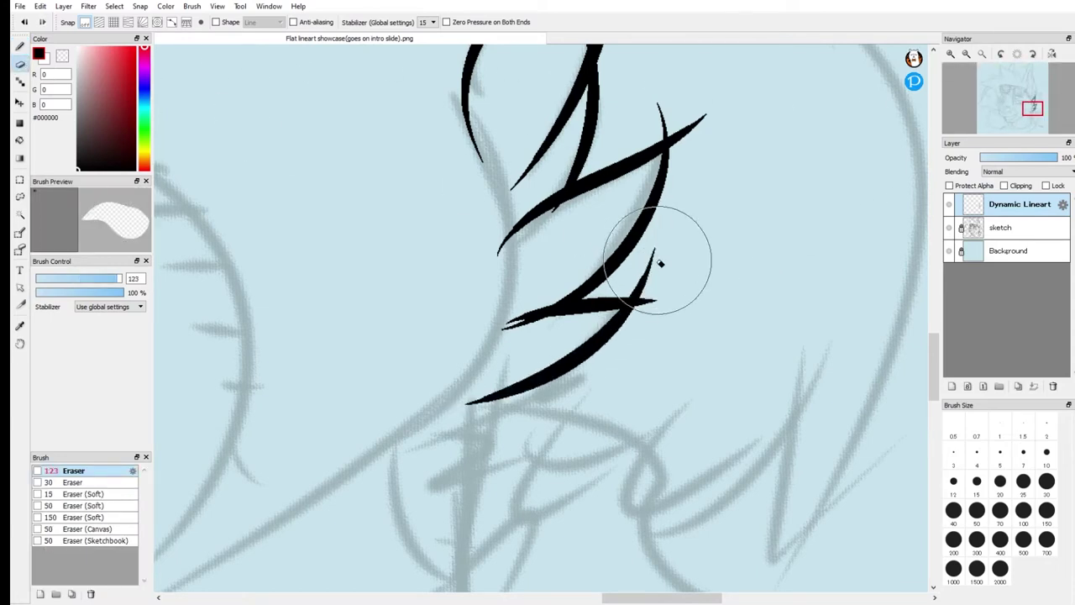
left_click(91, 279)
left_click_drag(91, 281, 79, 279)
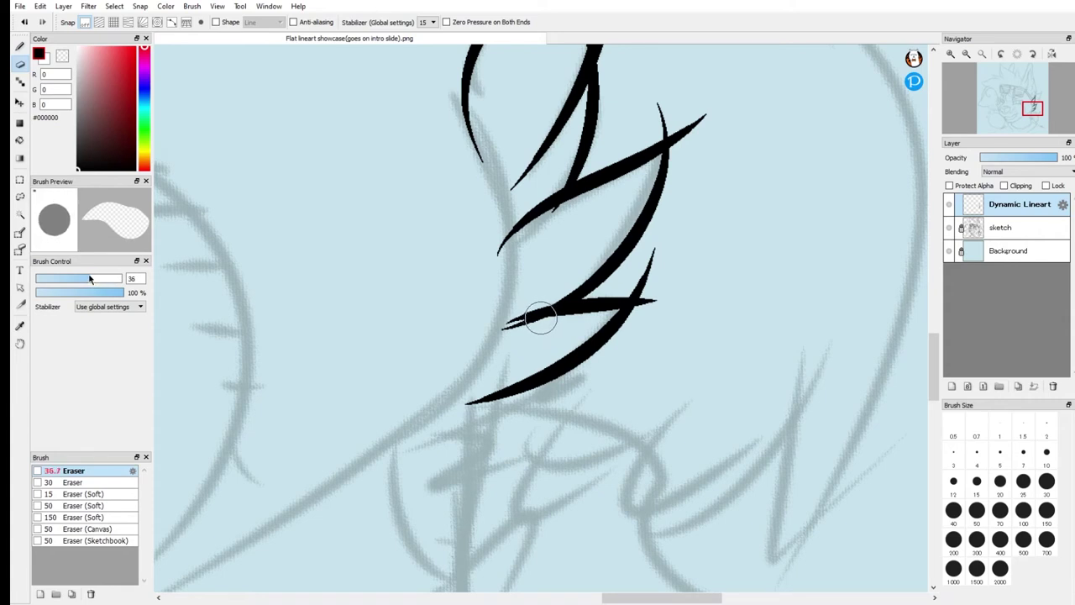
mouse_move(653, 312)
left_mouse_down()
mouse_move(644, 318)
mouse_move(657, 290)
mouse_move(634, 287)
mouse_move(696, 137)
mouse_move(684, 131)
mouse_move(697, 143)
left_mouse_up()
mouse_move(663, 96)
left_mouse_down()
mouse_move(653, 131)
mouse_move(663, 126)
left_mouse_up()
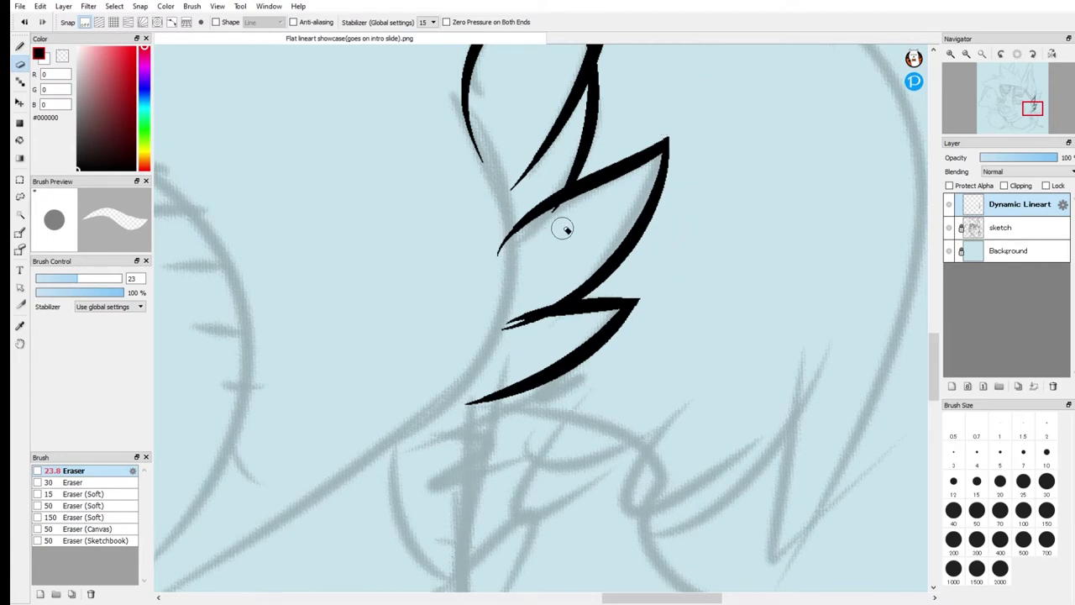
left_click_drag(556, 330, 488, 336)
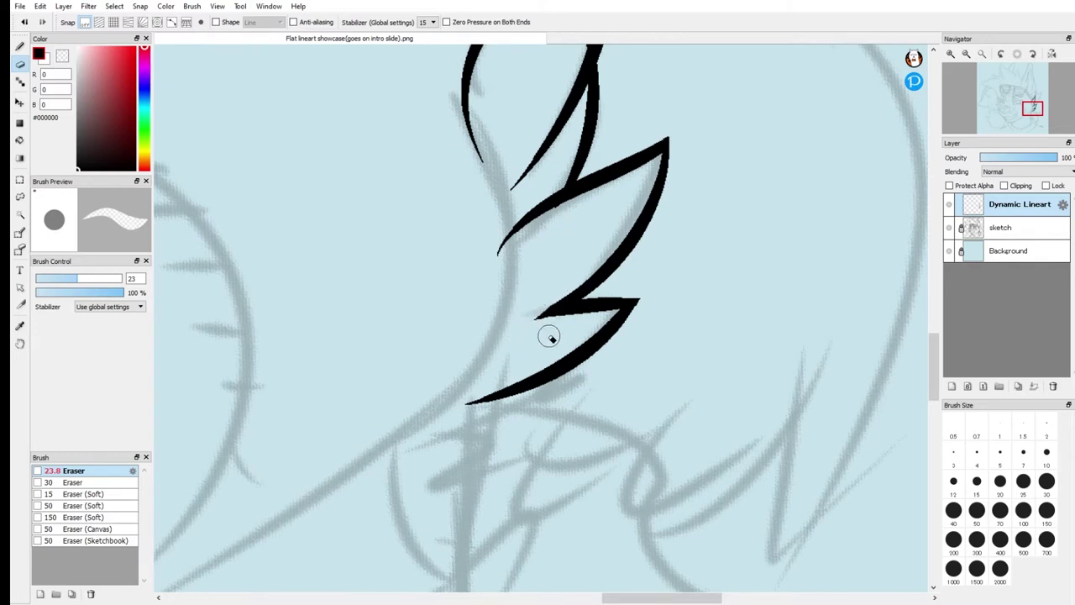
- Erase the overshooting line ends around the upper fur spikes, leaving a sharp point at the uppermost tip
left_click_drag(1032, 108, 1027, 111)
mouse_move(591, 173)
left_mouse_down()
mouse_move(599, 199)
mouse_move(607, 184)
mouse_move(603, 203)
mouse_move(607, 192)
left_mouse_up()
left_click_drag(1023, 110, 1027, 103)
mouse_move(544, 312)
left_mouse_down()
mouse_move(525, 322)
mouse_move(519, 355)
mouse_move(537, 300)
left_mouse_up()
mouse_move(504, 337)
left_mouse_down()
mouse_move(492, 336)
mouse_move(496, 351)
mouse_move(504, 344)
mouse_move(492, 358)
mouse_move(482, 305)
mouse_move(457, 270)
left_mouse_up()
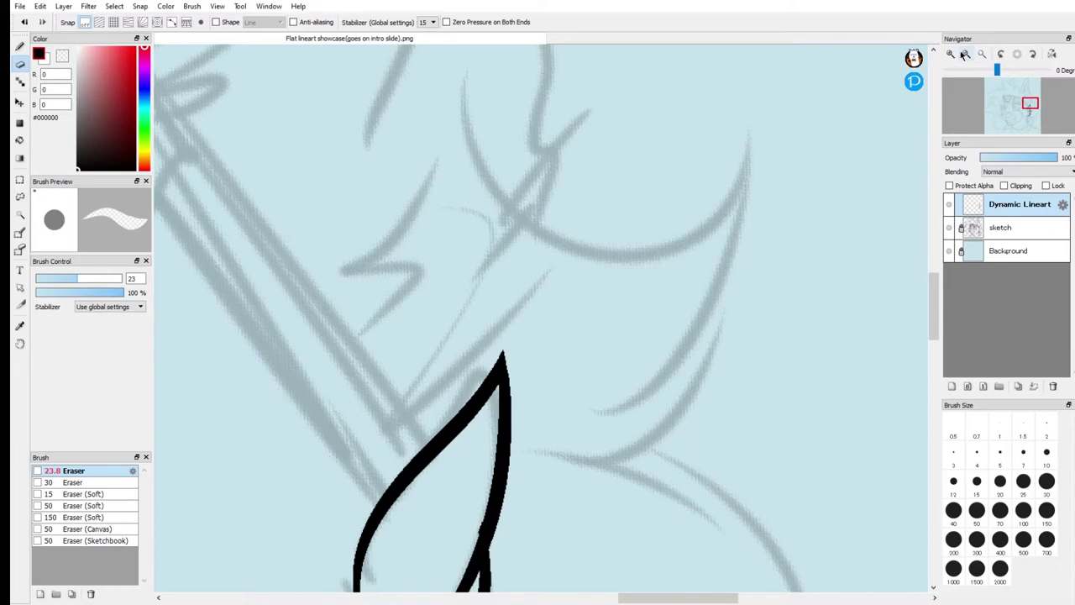
- Add thin inner hair lines to the two large fur spikes with the Pen (Fade In/Out) at size 5.8
left_click(967, 53)
left_click(966, 53)
mouse_move(1029, 92)
left_mouse_down()
mouse_move(1025, 108)
mouse_move(1014, 102)
left_mouse_up()
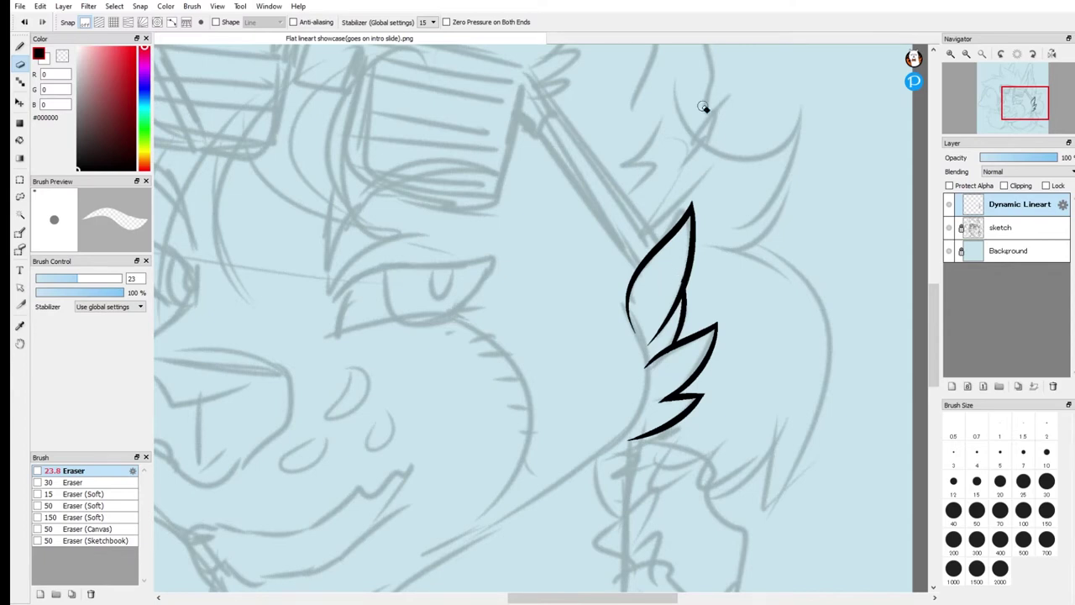
left_click(21, 47)
left_click_drag(77, 280, 45, 282)
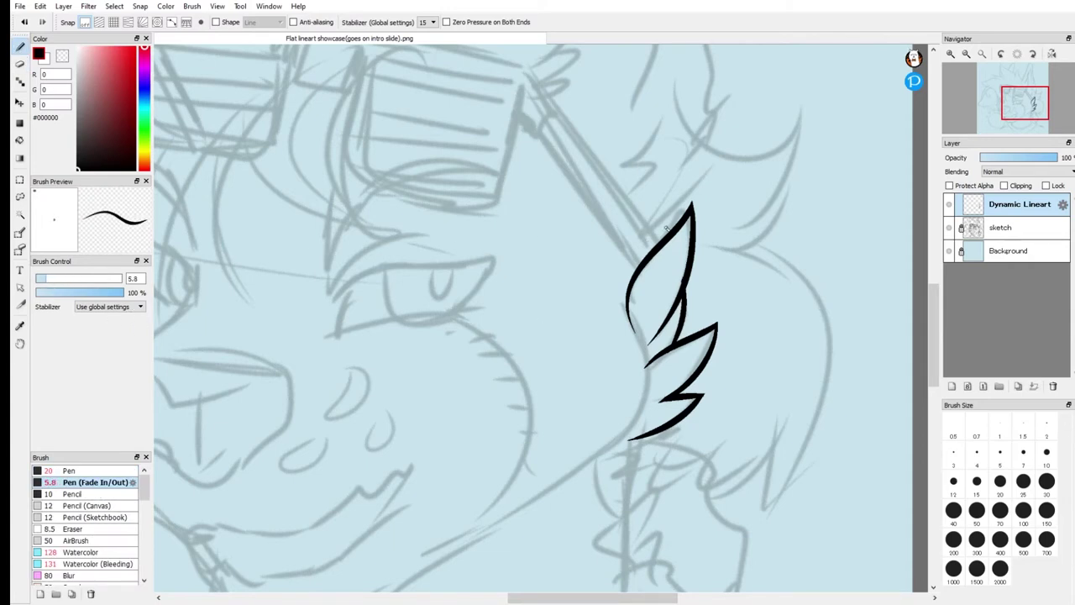
left_click_drag(690, 214, 646, 325)
left_click_drag(714, 332, 628, 383)
key("ctrl+z")
- Set the Pen (Fade In/Out) to size 20, ink the tall ear's outline in one stroke, and circle both tapered ends
left_click(1000, 481)
left_click_drag(778, 351, 724, 470)
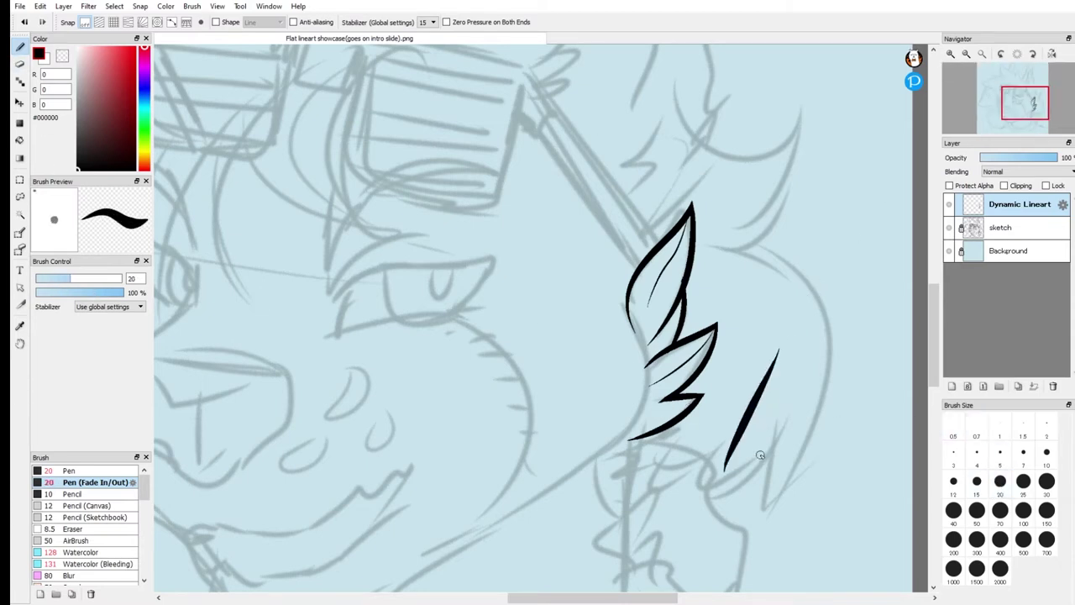
key("ctrl+z")
mouse_move(1012, 101)
left_mouse_down()
mouse_move(1021, 106)
mouse_move(1025, 90)
left_mouse_up()
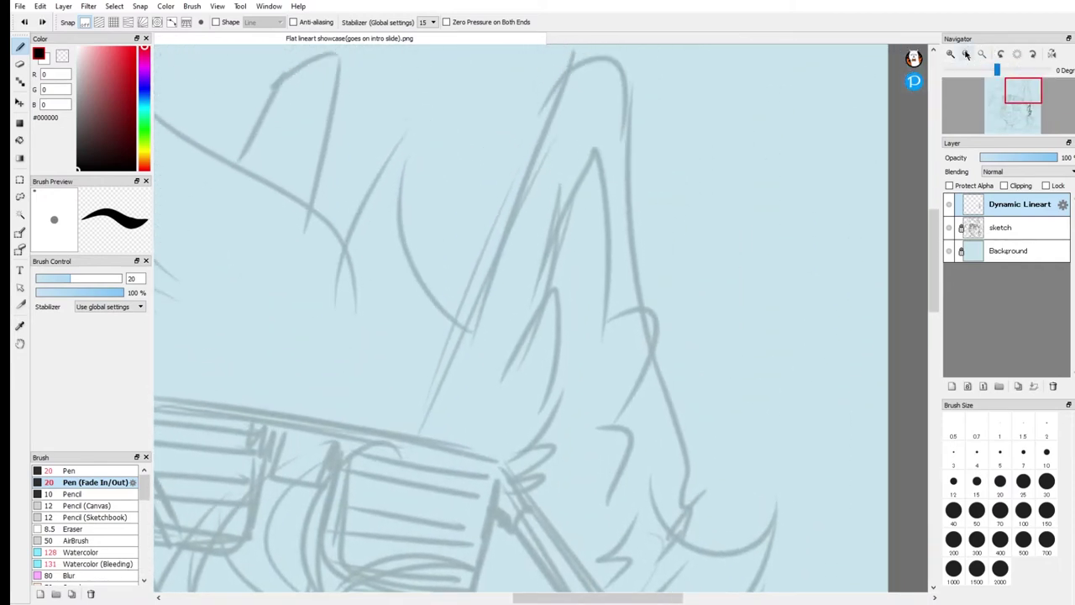
left_click(966, 54)
mouse_move(643, 485)
left_mouse_down()
mouse_move(653, 440)
mouse_move(605, 304)
mouse_move(584, 167)
mouse_move(567, 148)
mouse_move(494, 282)
mouse_move(450, 409)
mouse_move(519, 238)
mouse_move(588, 122)
mouse_move(625, 221)
mouse_move(645, 477)
mouse_move(590, 534)
left_mouse_up()
key("ctrl+z")
mouse_move(492, 269)
left_mouse_down()
mouse_move(492, 242)
mouse_move(455, 243)
left_mouse_up()
mouse_move(662, 403)
left_mouse_down()
mouse_move(580, 535)
mouse_move(694, 481)
mouse_move(593, 394)
left_mouse_up()
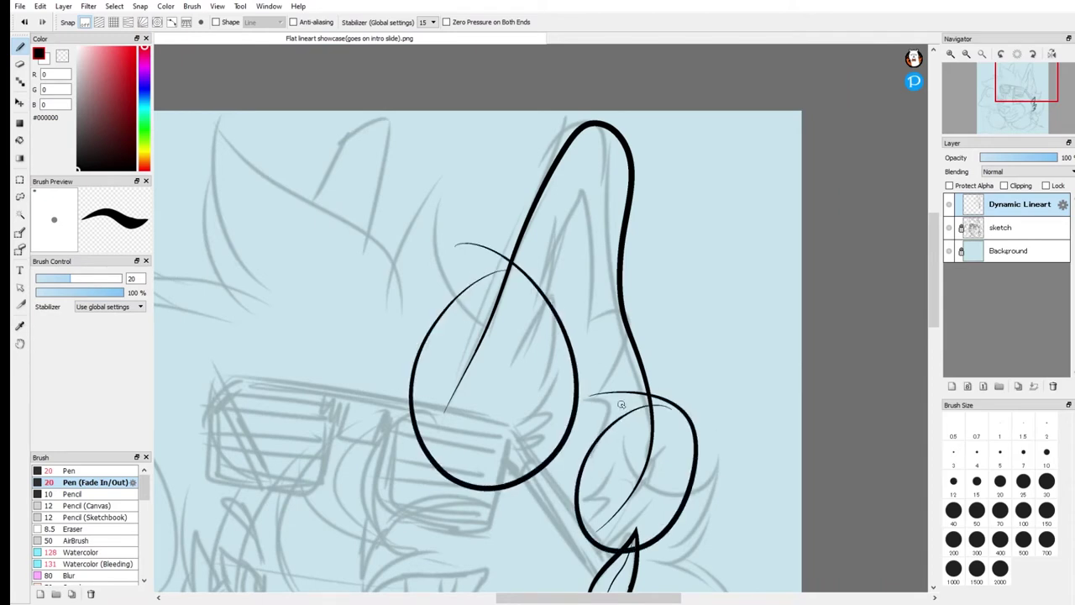
- Undo the two circles around the tapered ends and the ear outline itself
key("ctrl+z")
key("ctrl+z")
key("ctrl+z")
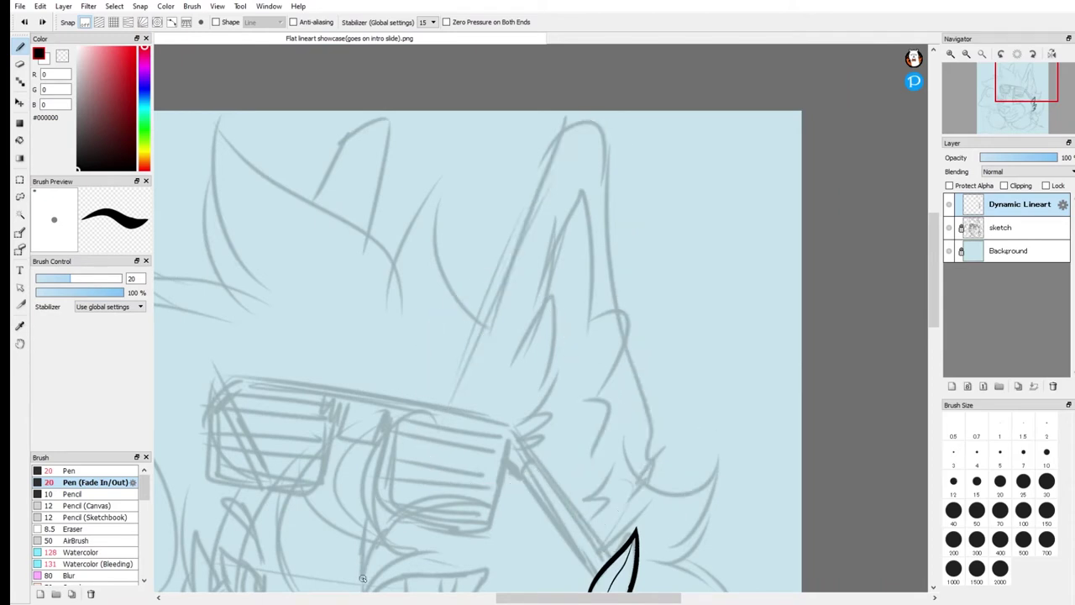
- Try to ink the tall ear in one freehand Pen (Fade In/Out) stroke with loops at its end, and mark both end areas
mouse_move(361, 585)
left_mouse_down()
mouse_move(422, 475)
mouse_move(516, 217)
mouse_move(582, 131)
mouse_move(619, 253)
mouse_move(648, 451)
mouse_move(491, 556)
mouse_move(538, 484)
mouse_move(526, 402)
left_mouse_up()
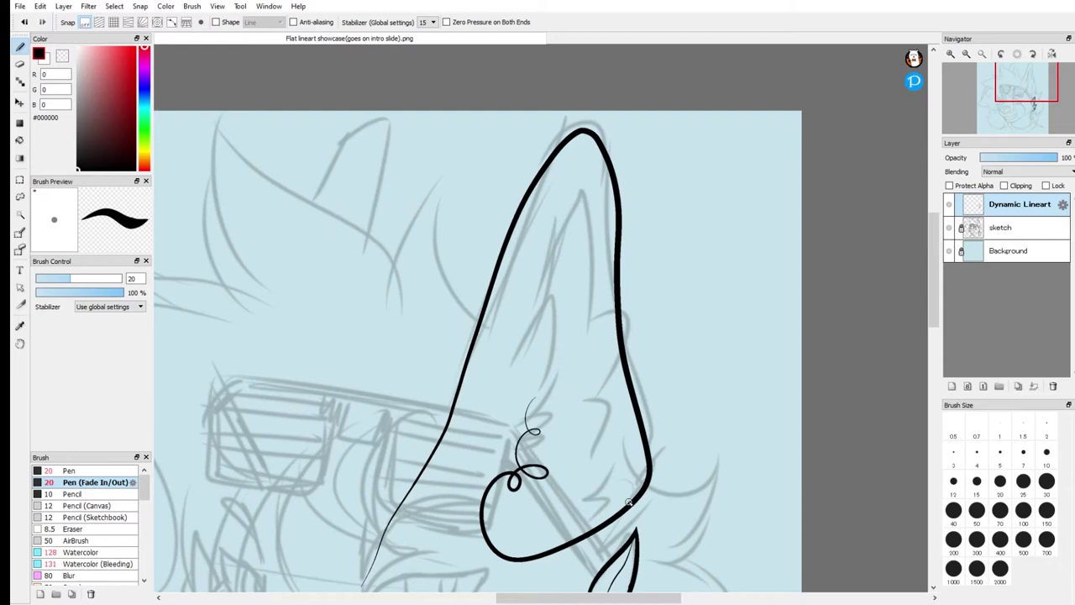
left_click_drag(623, 487, 640, 521)
left_click_drag(438, 409, 486, 423)
key("ctrl+z")
key("ctrl+z")
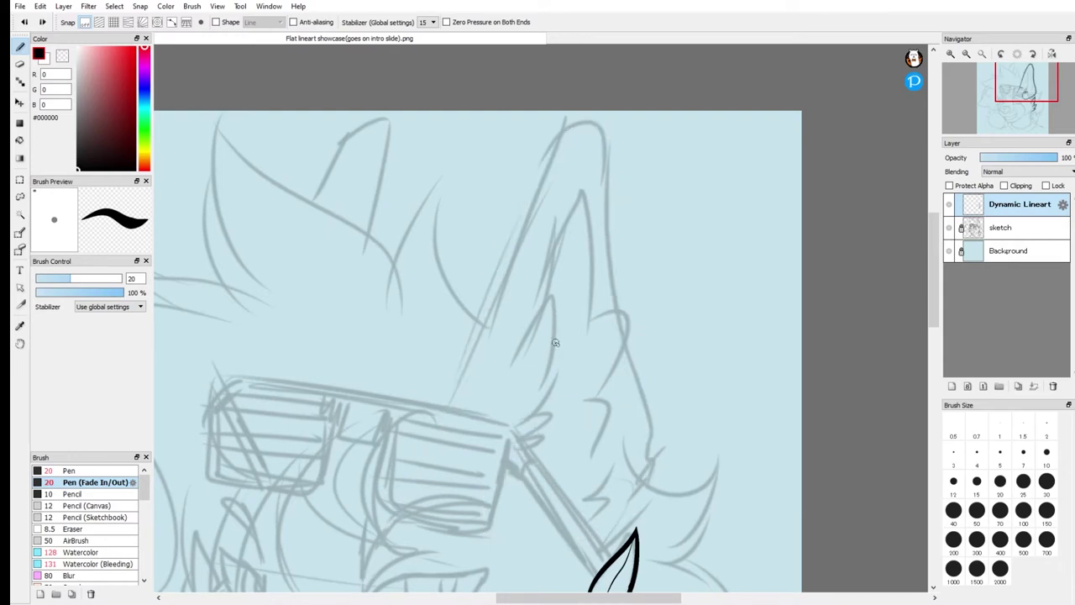
- Try to ink the tall ear's outline freehand in one stroke with the plain Pen at size 20 and snapping off
left_click(172, 21)
left_click(201, 22)
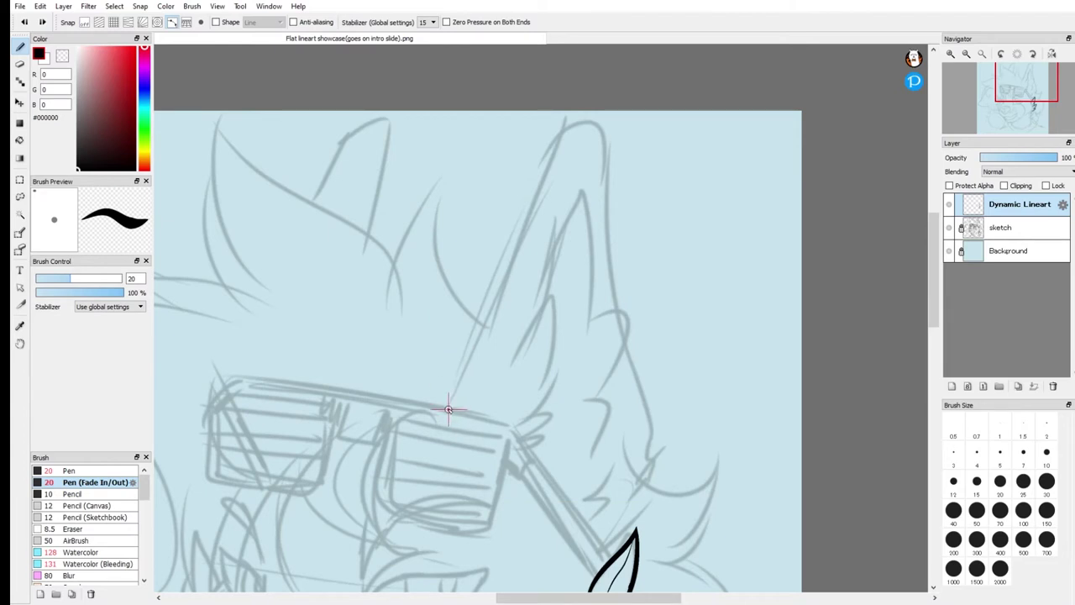
left_click(71, 471)
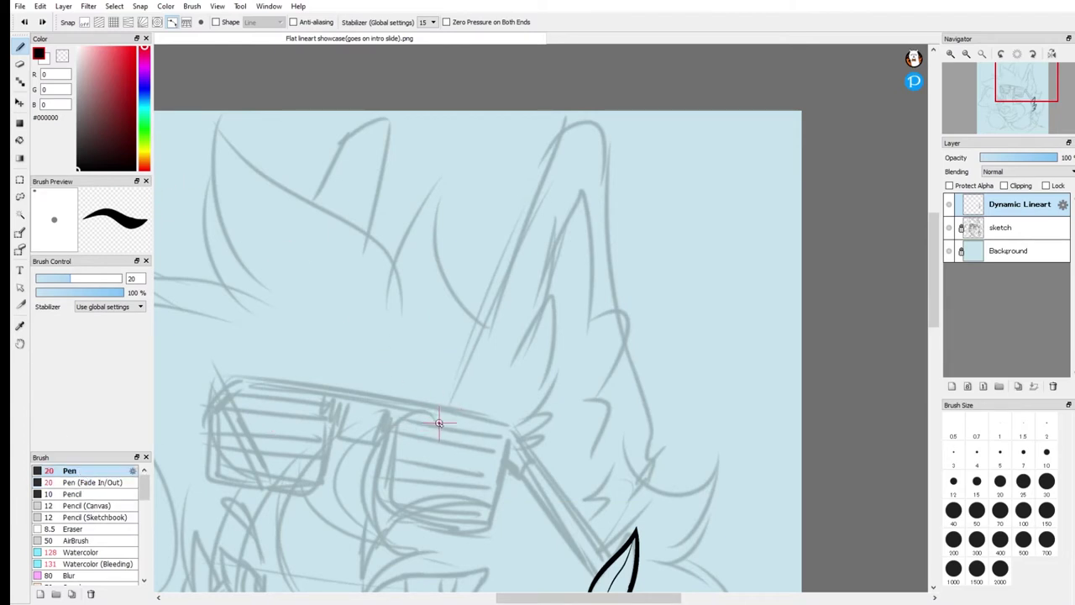
left_click(86, 23)
left_click_drag(561, 151, 525, 220)
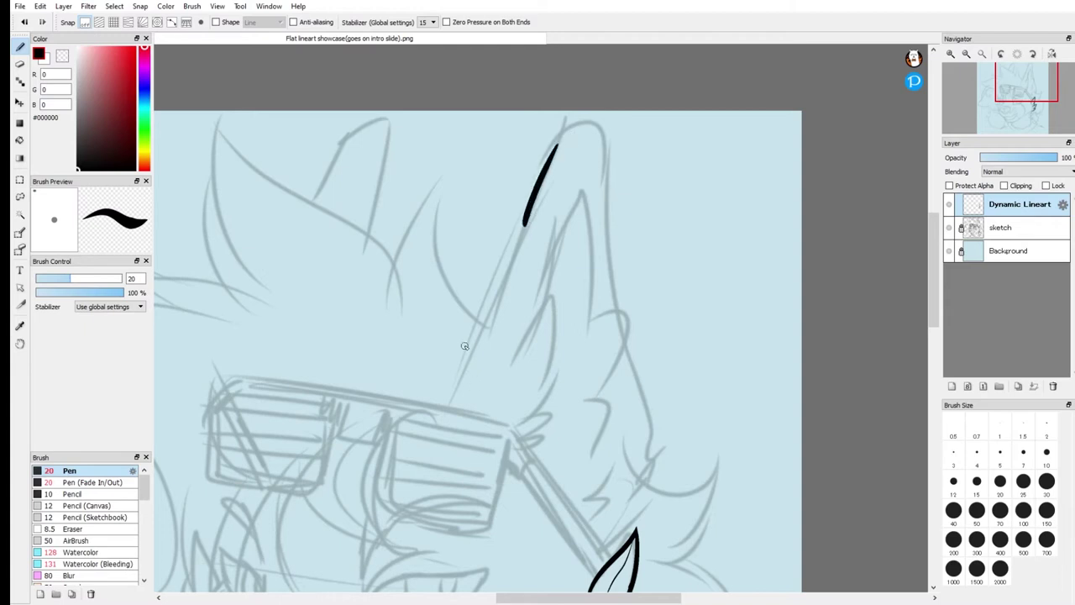
key("ctrl+z")
mouse_move(434, 427)
left_mouse_down()
mouse_move(468, 363)
mouse_move(528, 181)
mouse_move(573, 115)
mouse_move(631, 347)
mouse_move(584, 518)
left_mouse_up()
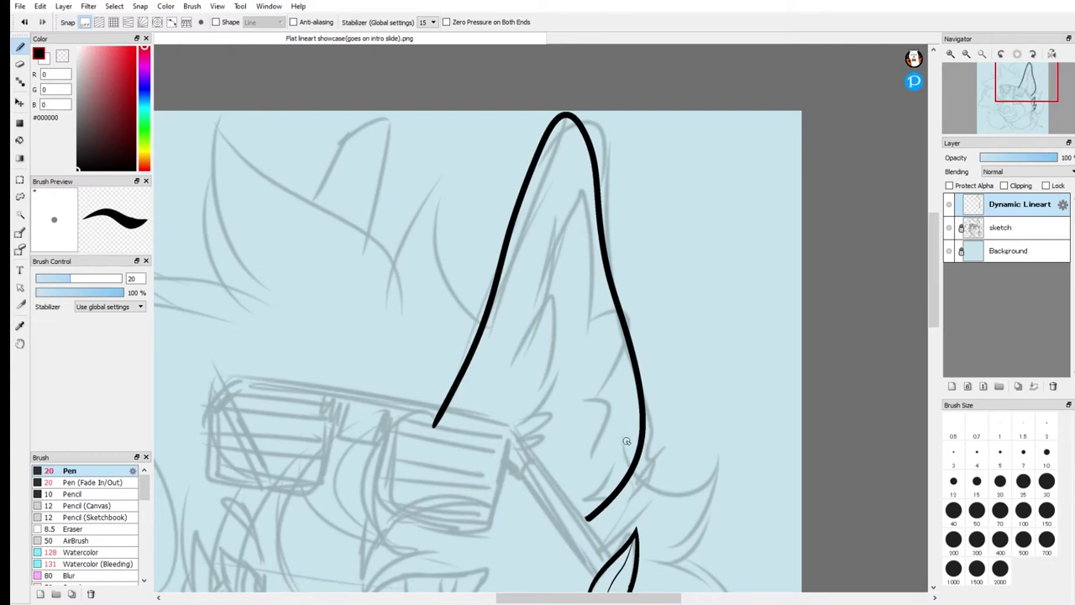
key("ctrl+z")
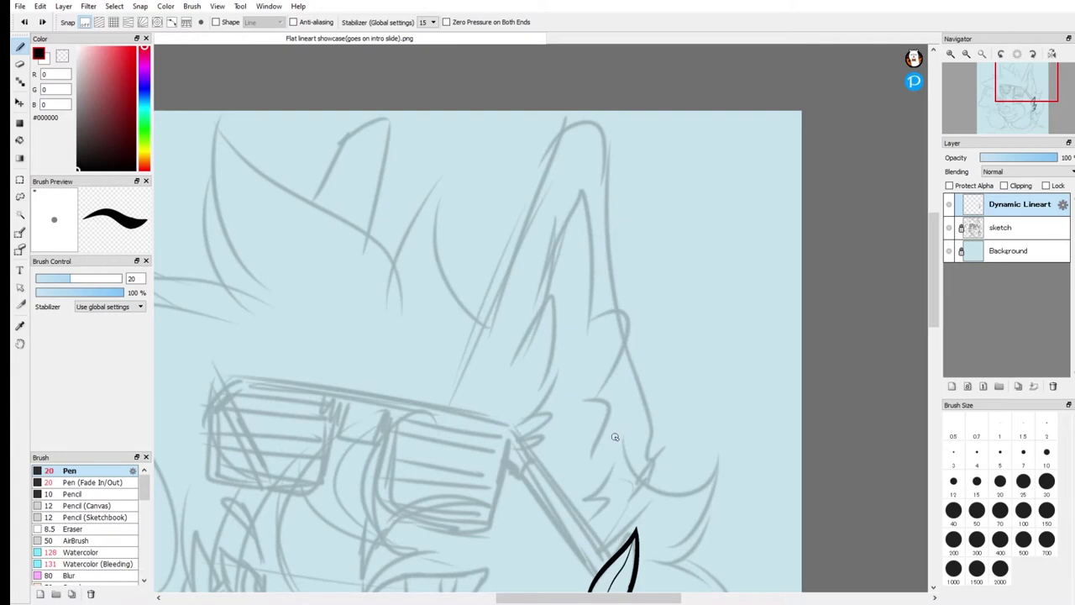
- Try to ink the mouth line below the nose with the plain Pen at size 20
left_click_drag(1025, 84, 1017, 112)
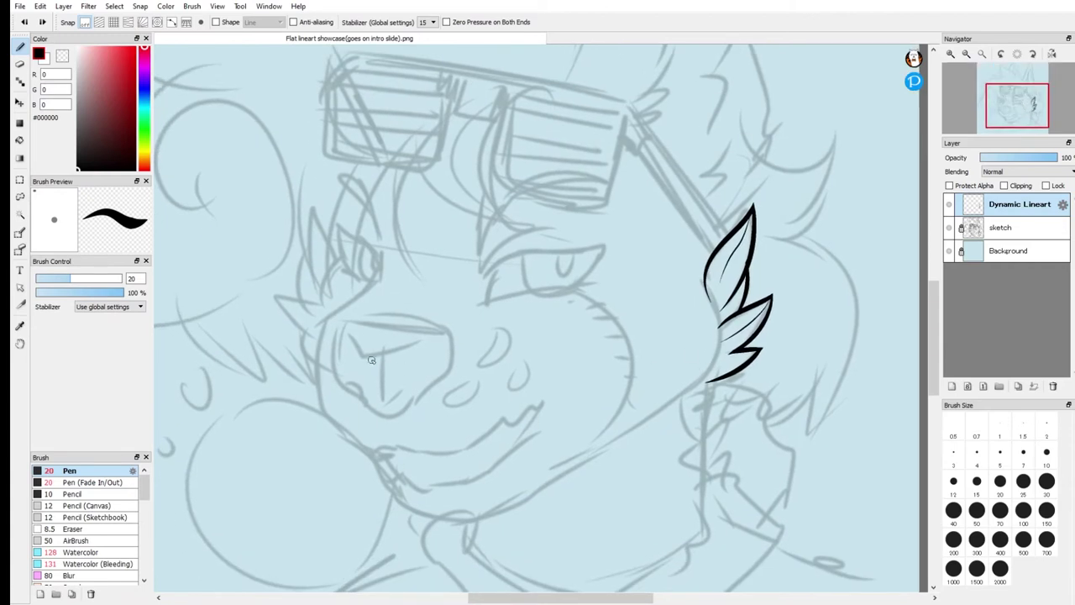
left_click_drag(380, 453, 491, 435)
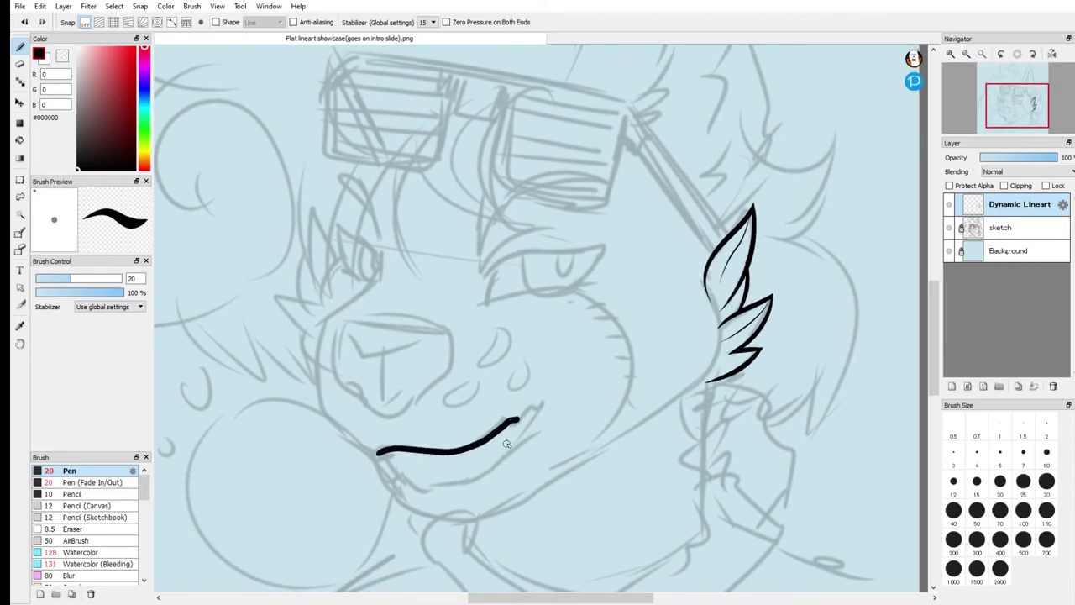
key("ctrl+z")
left_click_drag(1015, 116, 1019, 91)
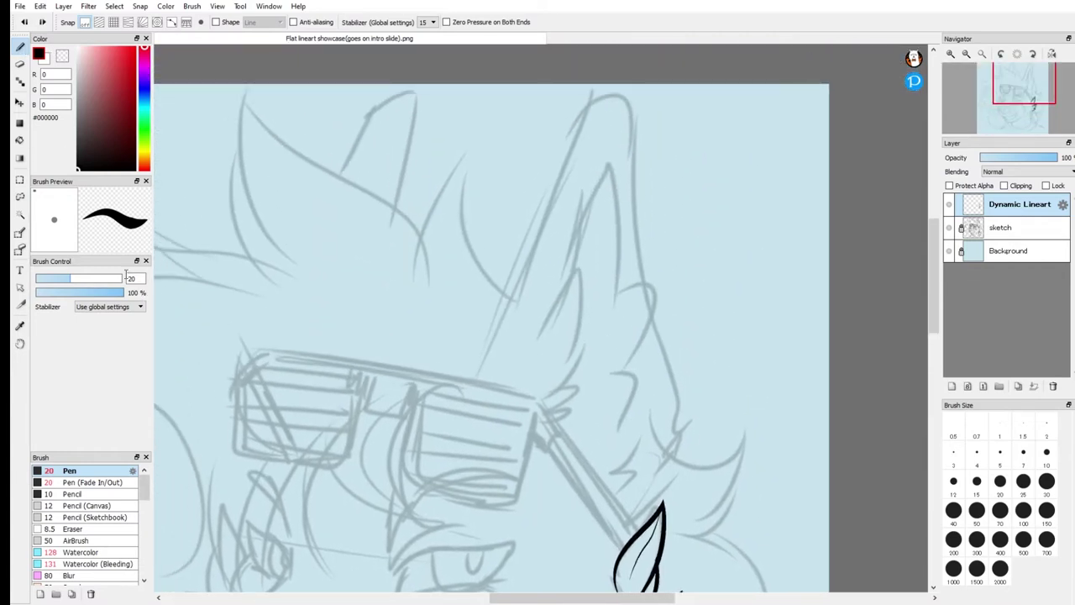
- Choose the Pen (Fade In/Out) brush and turn on the curve snap
left_click(96, 485)
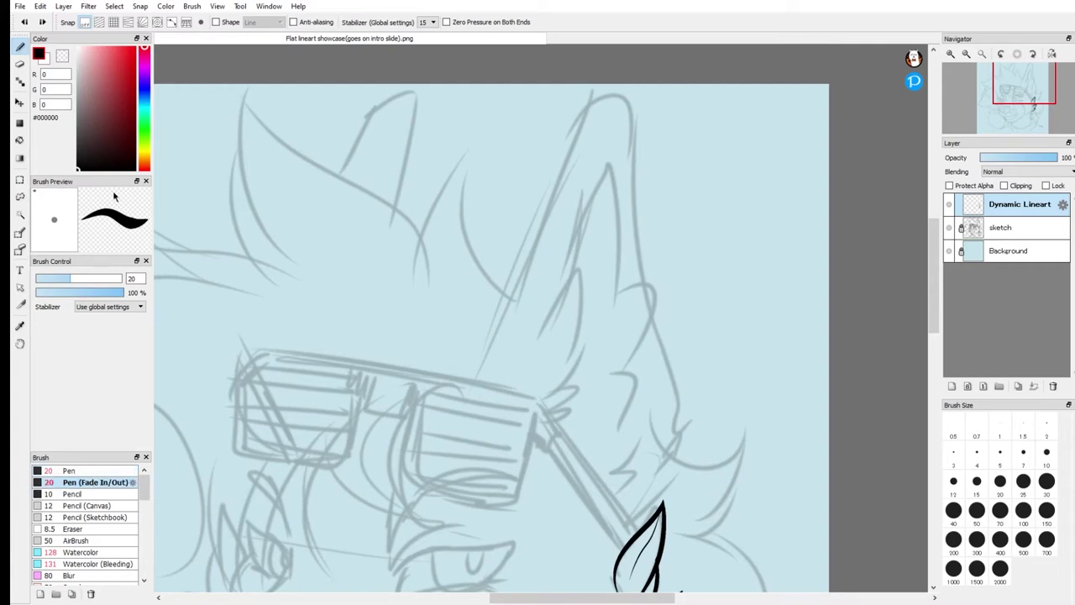
left_click(172, 22)
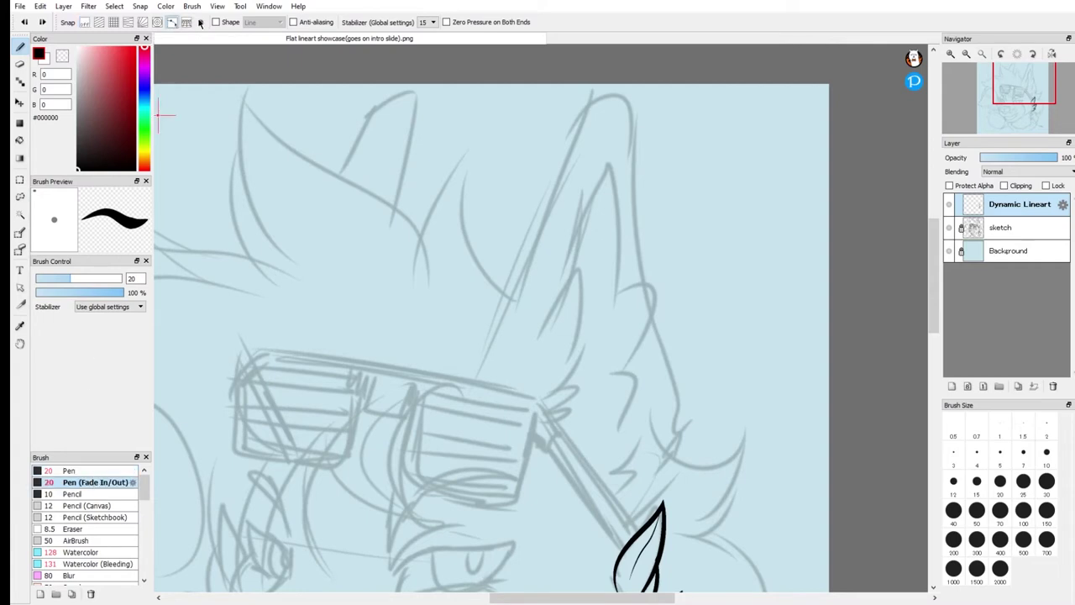
left_click(475, 380)
left_click(509, 296)
left_click(564, 263)
left_click(574, 306)
left_click(498, 375)
left_click(429, 342)
left_click(345, 288)
left_click(350, 292)
double_click(385, 268)
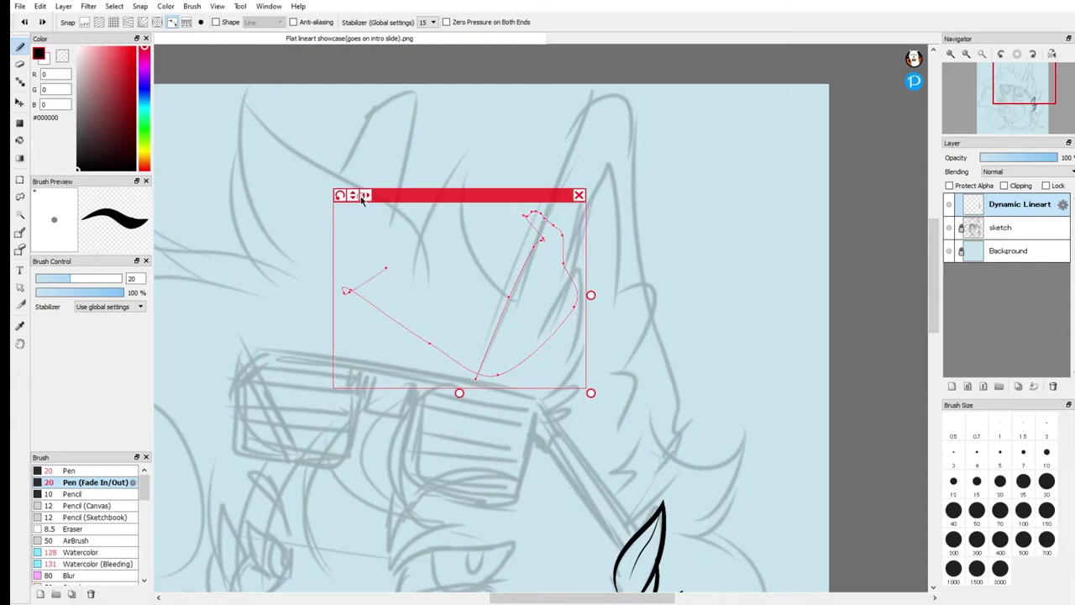
left_click(579, 196)
- Plot a curve snap guide along the sketched tall ear, from below the glasses' top edge, over the tip and down past its base
left_click(172, 23)
left_click(477, 374)
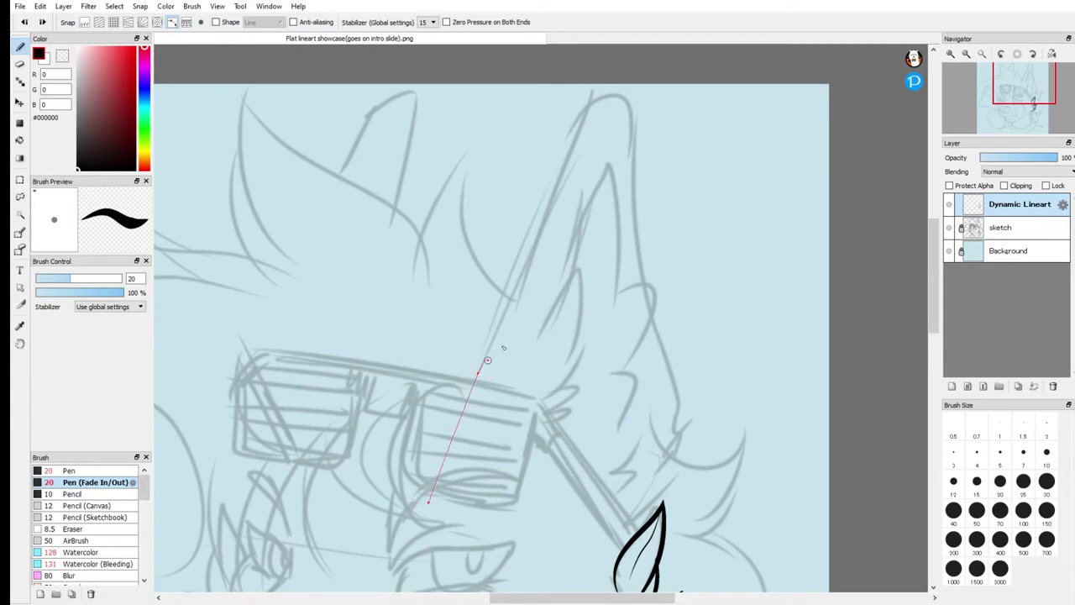
left_click(529, 246)
left_click(571, 135)
left_click(635, 145)
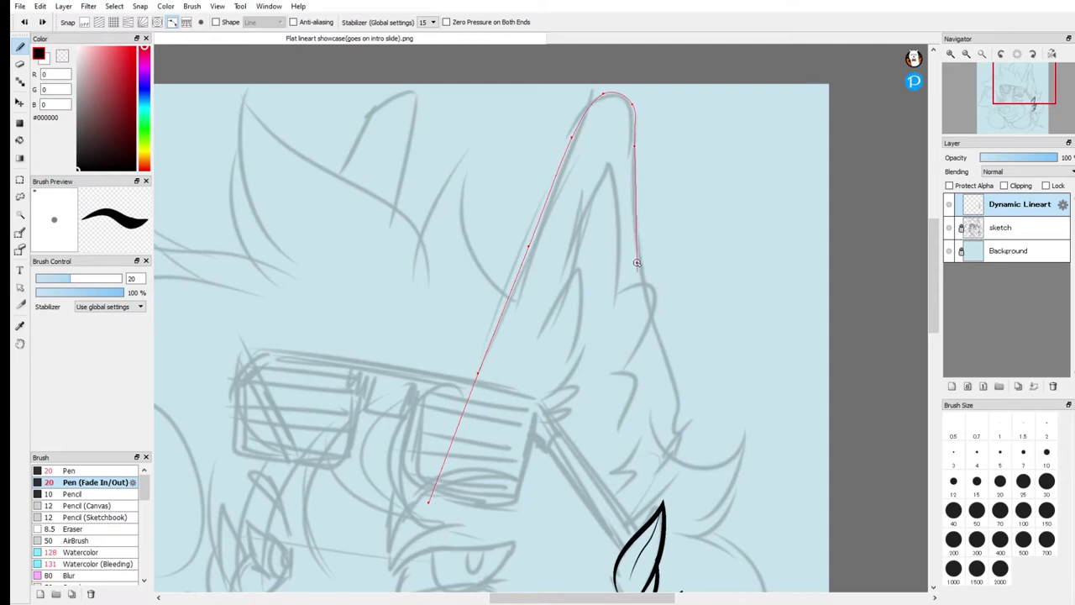
left_click(637, 262)
left_click(671, 375)
left_click(682, 454)
left_click(634, 497)
double_click(556, 538)
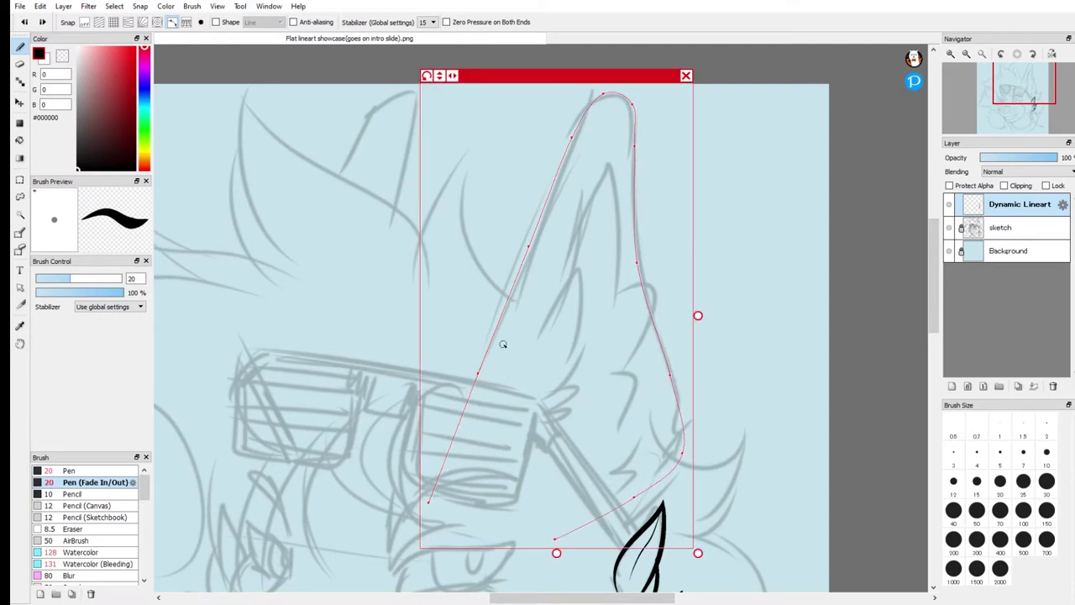
- Ink the ear outline along the curve guide with the Pen (Fade In/Out) at size 20, retrying the stroke, and close the guide
mouse_move(472, 408)
left_mouse_down()
mouse_move(450, 419)
mouse_move(654, 473)
mouse_move(595, 478)
left_mouse_up()
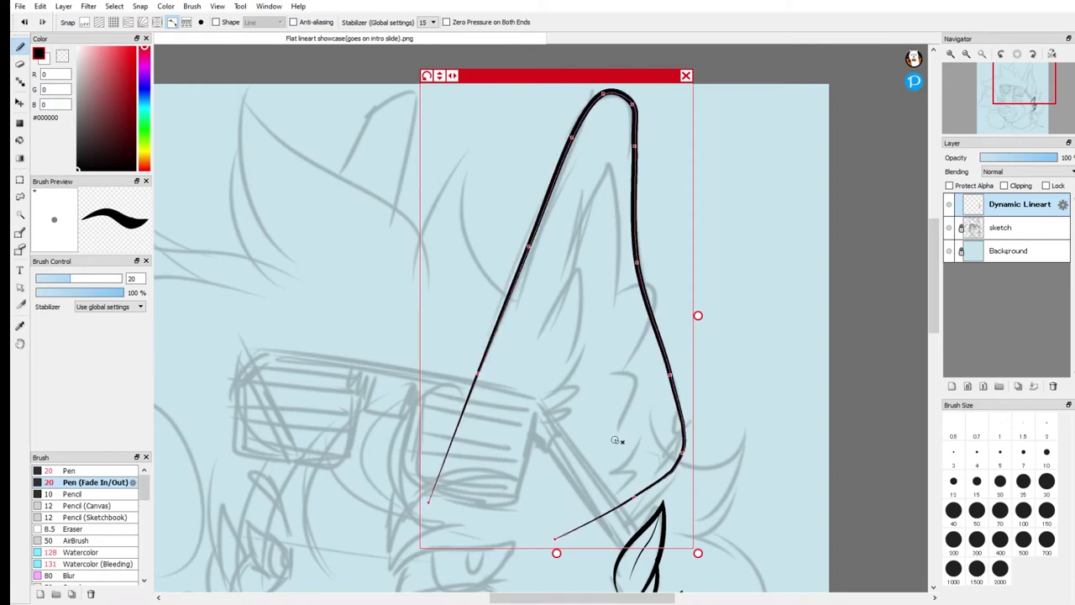
key("ctrl+z")
mouse_move(437, 498)
left_mouse_down()
mouse_move(528, 204)
mouse_move(624, 428)
mouse_move(527, 575)
left_mouse_up()
left_click_drag(415, 526, 612, 121)
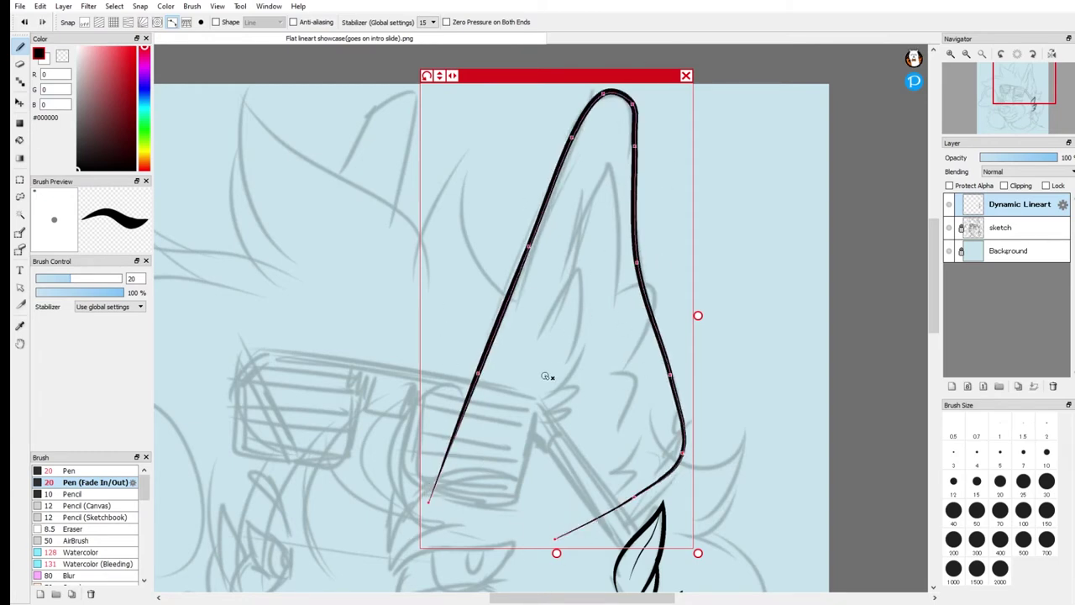
key("ctrl+z")
mouse_move(428, 501)
left_mouse_down()
mouse_move(460, 393)
mouse_move(597, 297)
left_mouse_up()
left_click_drag(515, 546, 583, 309)
left_click(686, 75)
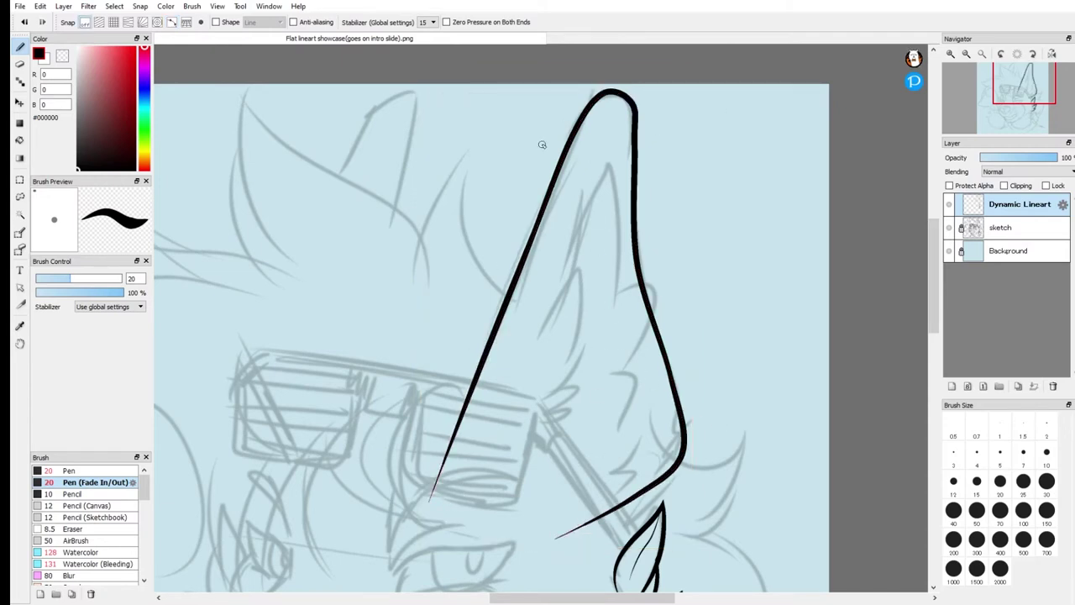
- Trim the thin tapered ends at both lower ends of the ear outline with the Eraser at size 23.8
left_click(26, 66)
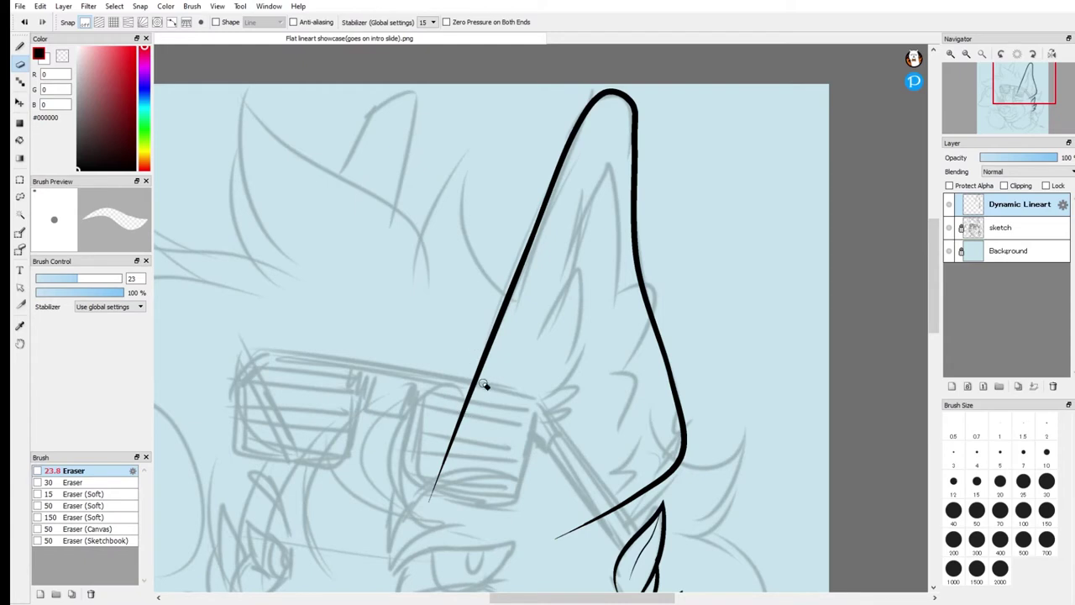
mouse_move(477, 384)
left_mouse_down()
mouse_move(448, 435)
mouse_move(469, 406)
mouse_move(427, 523)
left_mouse_up()
left_click_drag(621, 490, 615, 497)
key("ctrl+z")
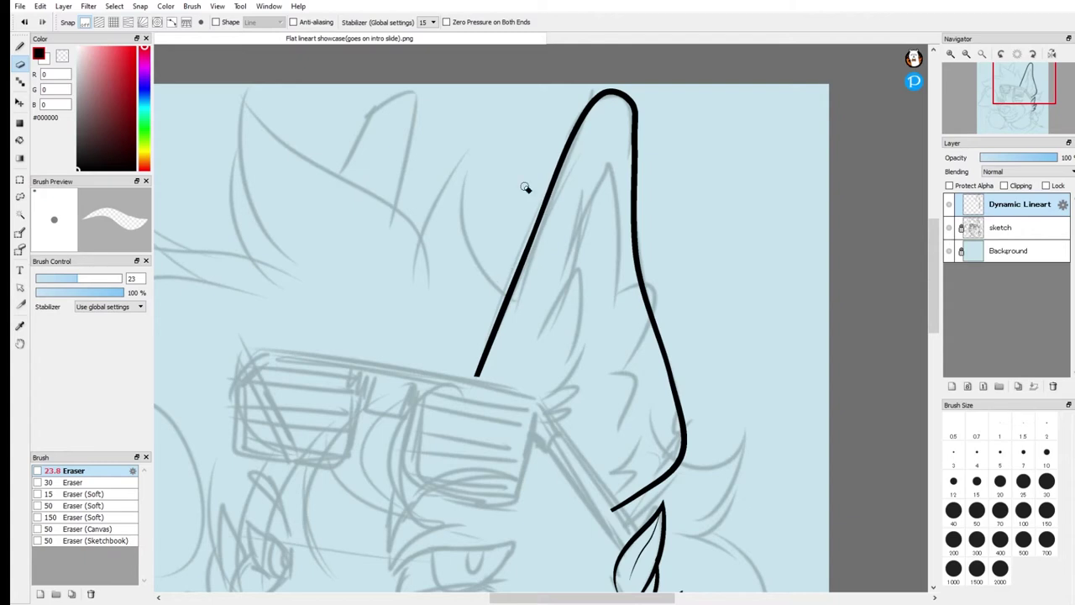
- Try quick Pen (Fade In/Out) marks by the ear outline's straight side and its lower bend
left_click(20, 48)
mouse_move(544, 175)
left_mouse_down()
mouse_move(576, 277)
mouse_move(542, 173)
left_mouse_up()
left_click_drag(636, 449, 668, 487)
key("ctrl+z")
key("ctrl+z")
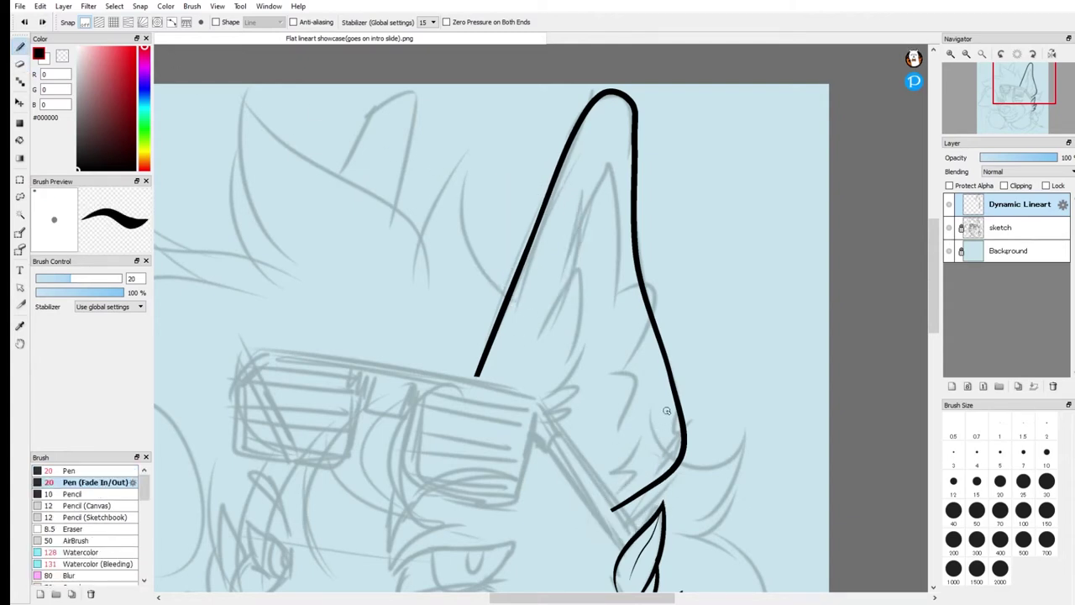
left_click(1014, 101)
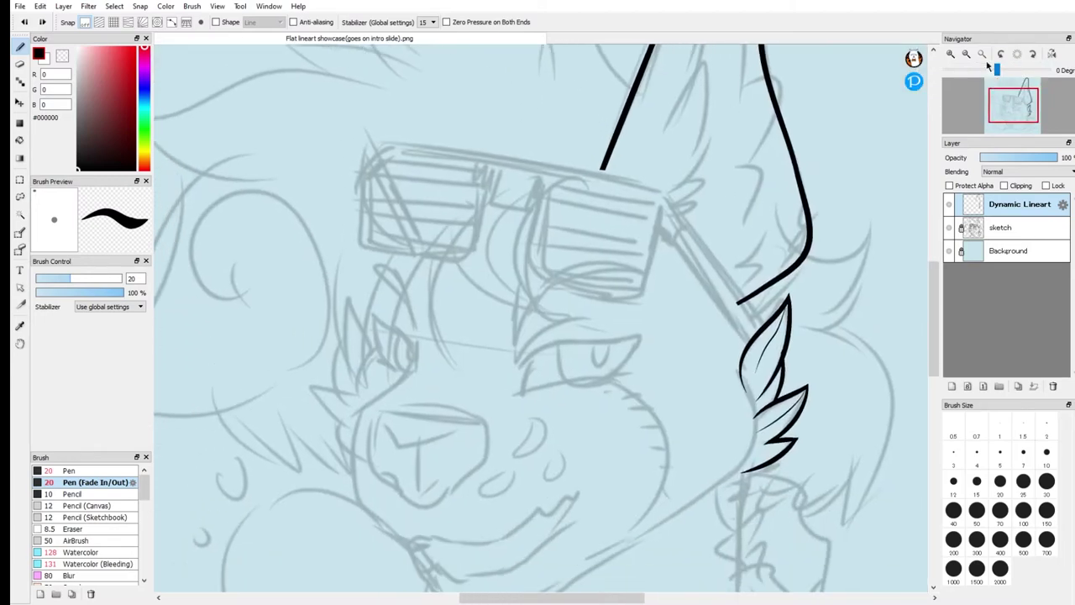
left_click(968, 54)
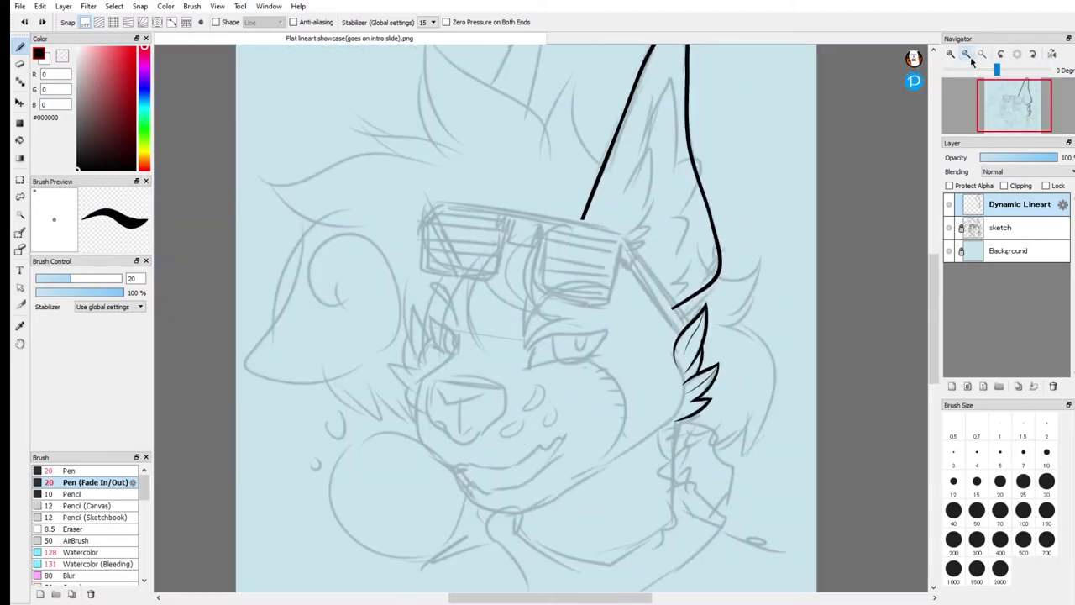
mouse_move(1019, 84)
left_mouse_down()
mouse_move(1028, 96)
mouse_move(1015, 92)
left_mouse_up()
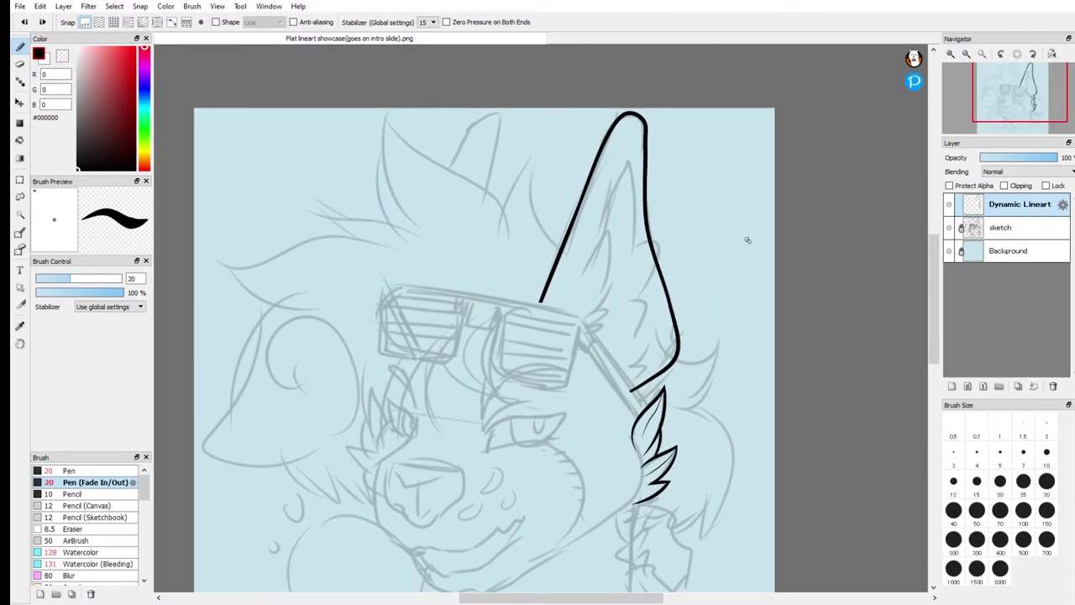
scroll(644, 330, "down", 1)
scroll(634, 336, "up", 3)
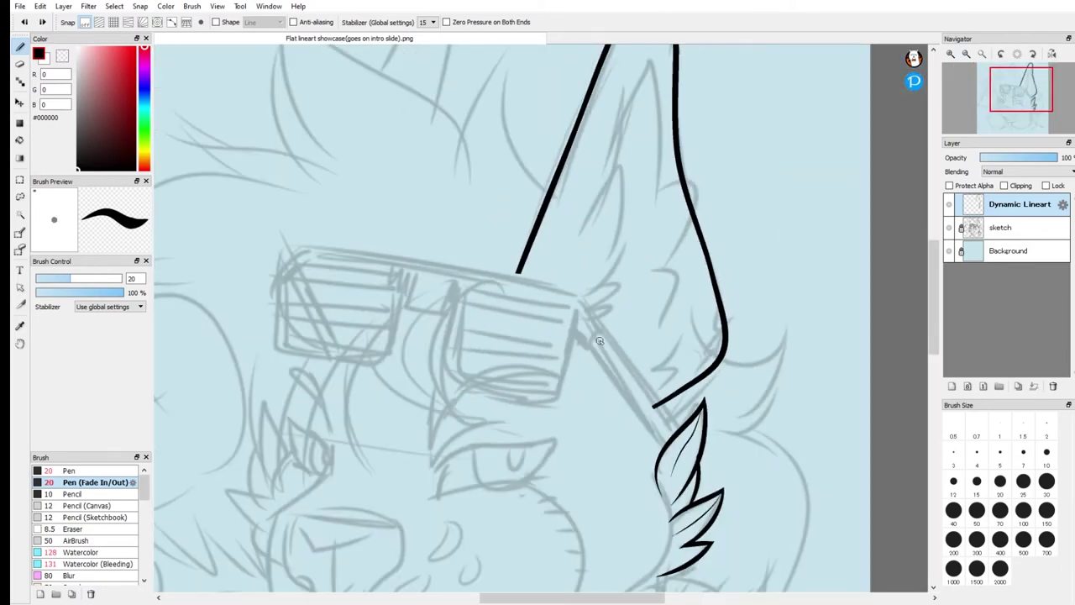
left_click_drag(1037, 105, 1012, 104)
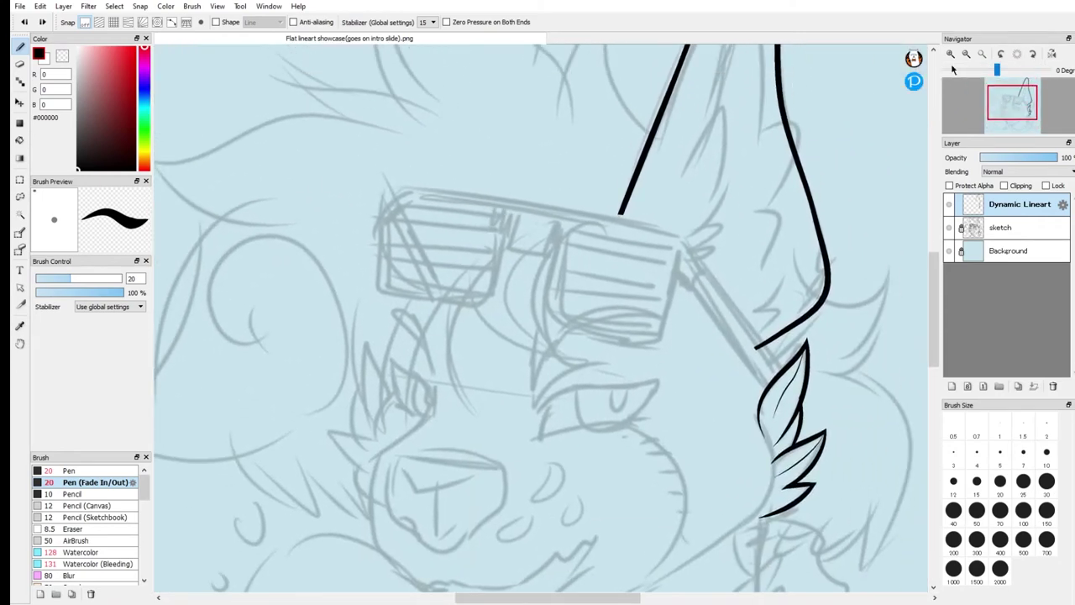
left_click(966, 54)
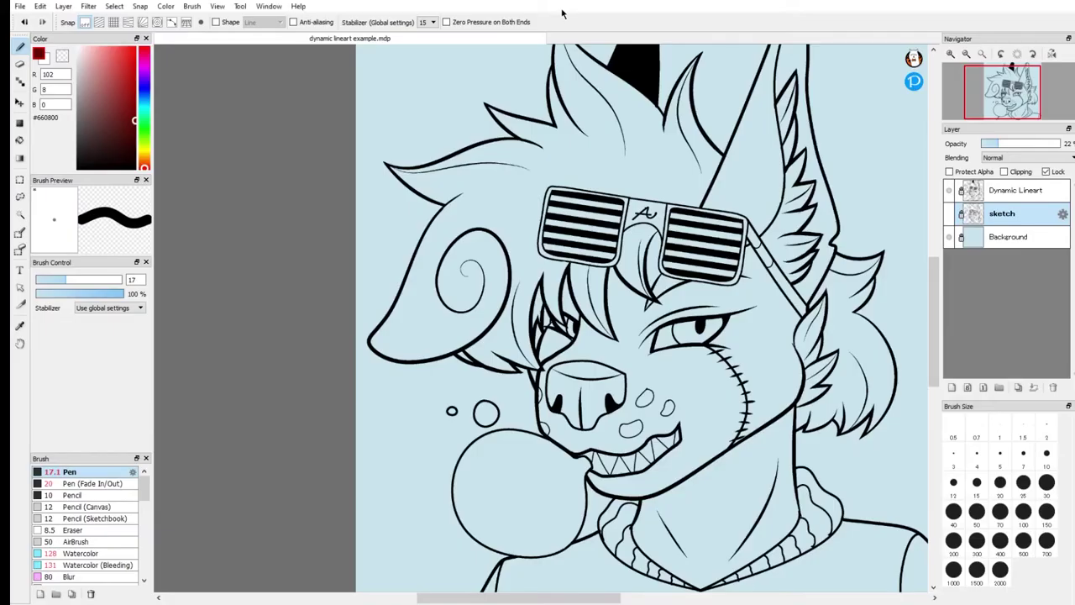
- Add a new layer directly above the sketch layer in dynamic lineart example.mdp and name it base
left_click(1008, 191)
left_click(1008, 215)
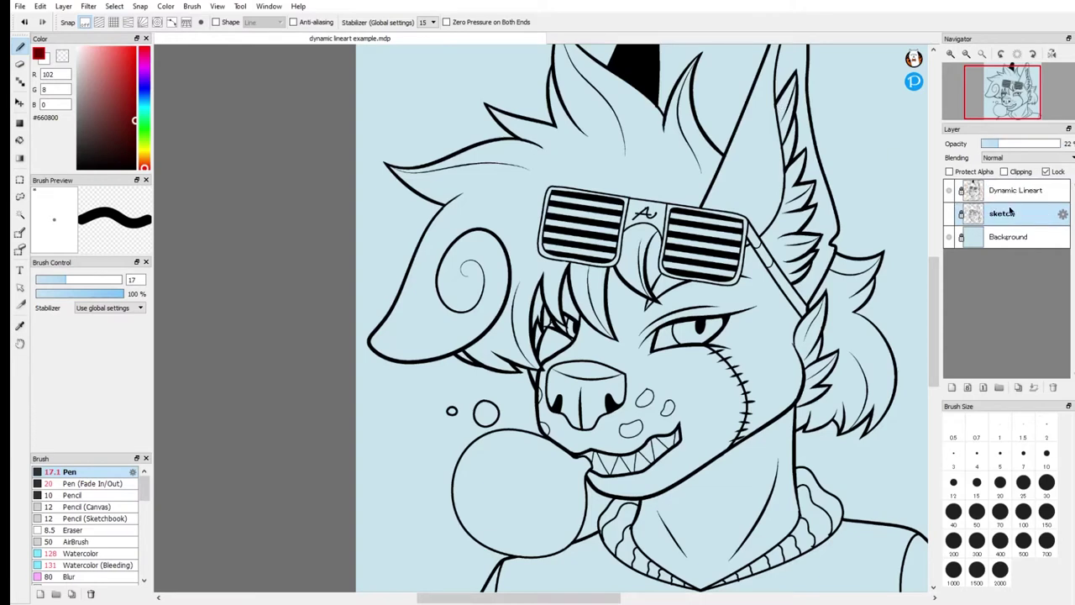
left_click(952, 387)
double_click(1000, 215)
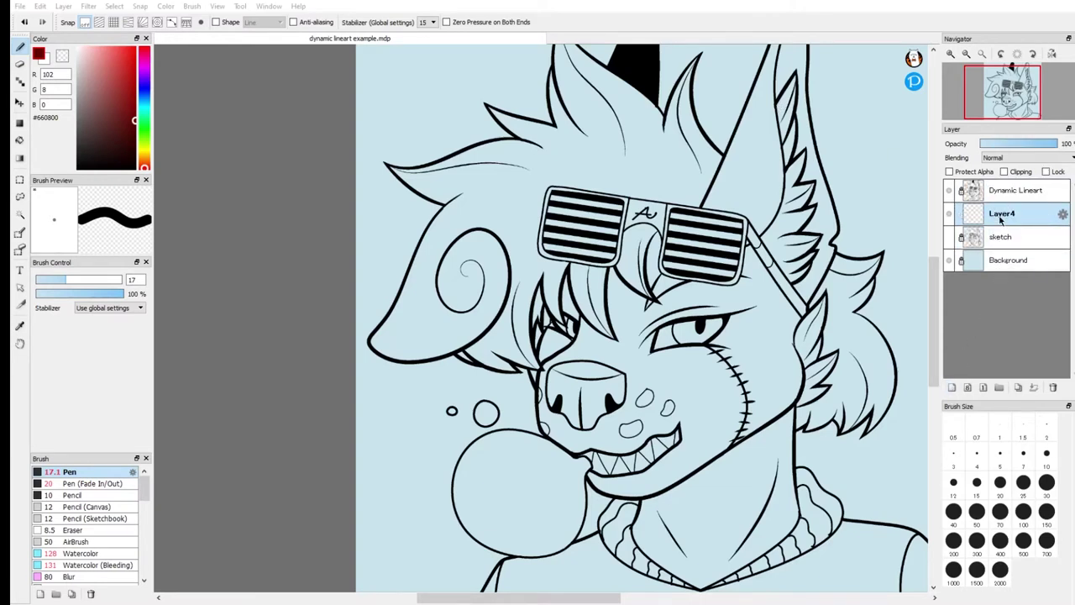
type("base")
key("Return")
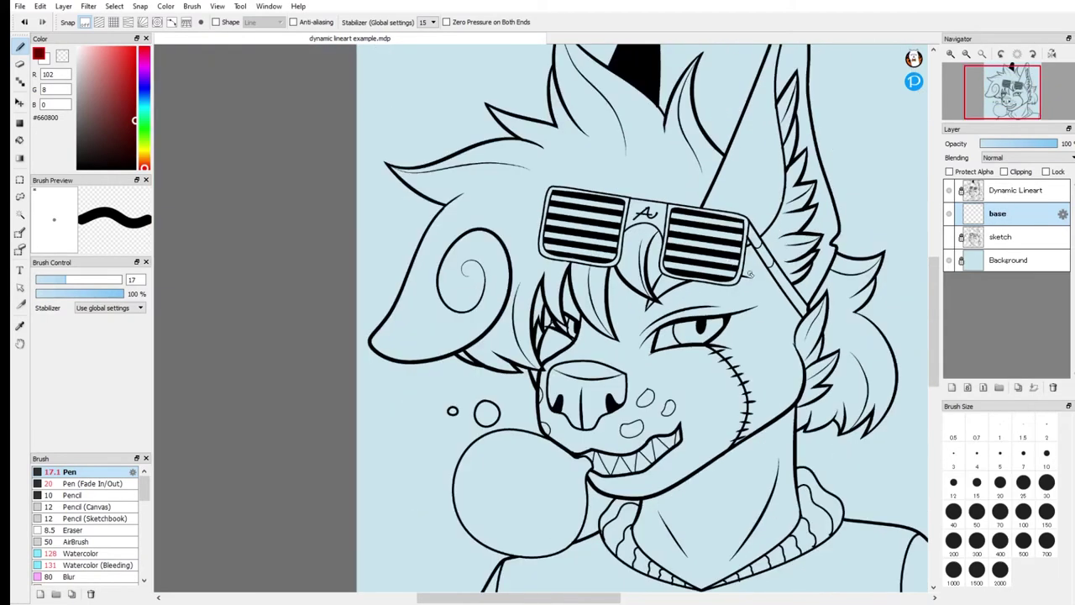
- Try a Magic Wand selection of the background left of the character, inspect it, and clear it
left_click(21, 217)
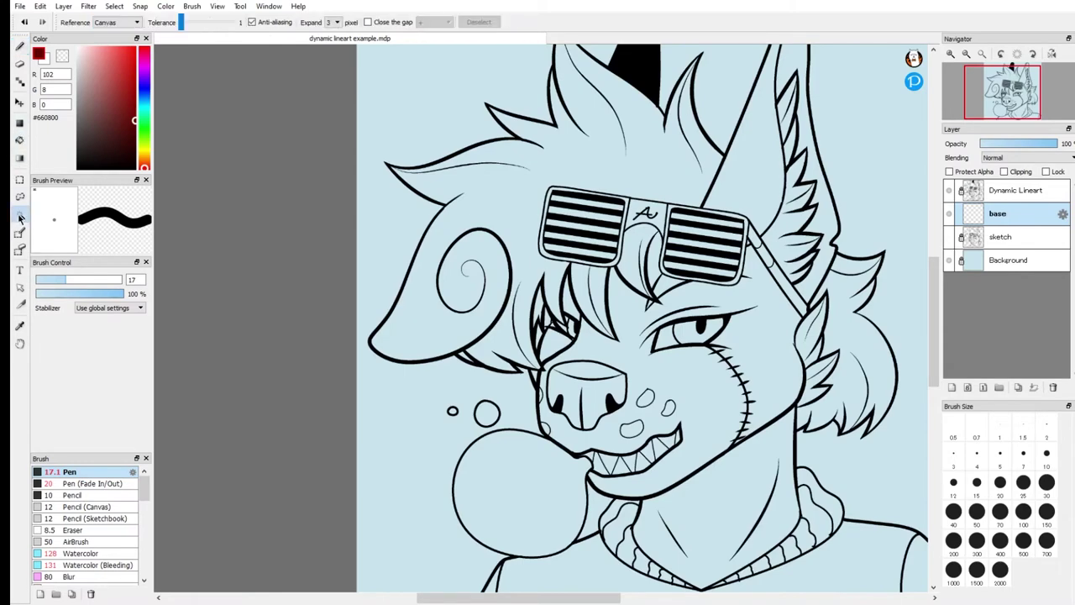
left_click(434, 100)
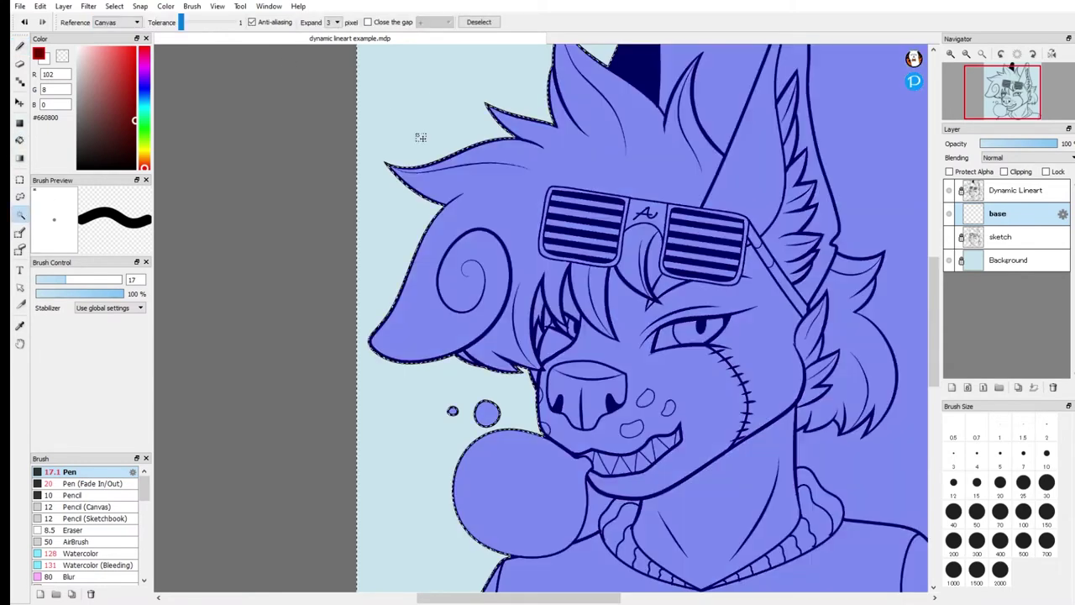
scroll(589, 319, "down", 1)
scroll(622, 315, "up", 1)
scroll(649, 307, "down", 1)
scroll(718, 244, "up", 1)
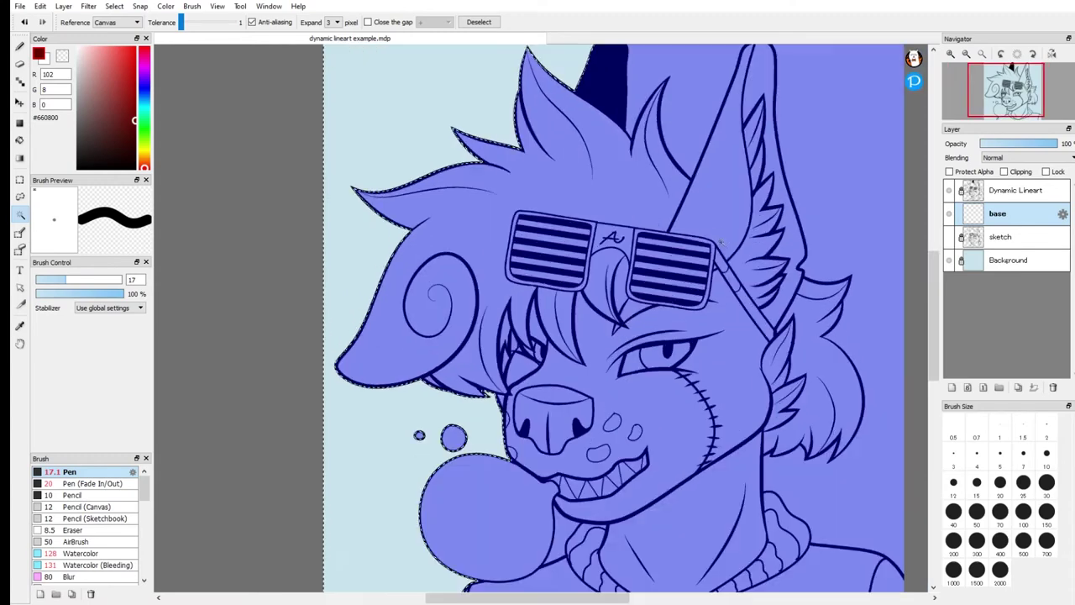
scroll(747, 235, "down", 1)
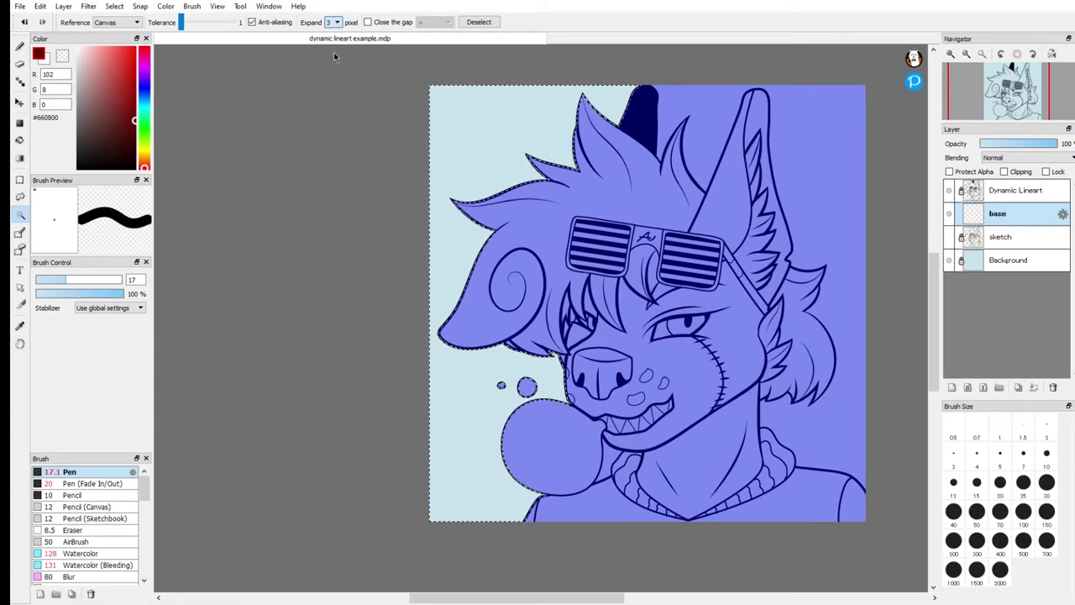
key("ctrl+d")
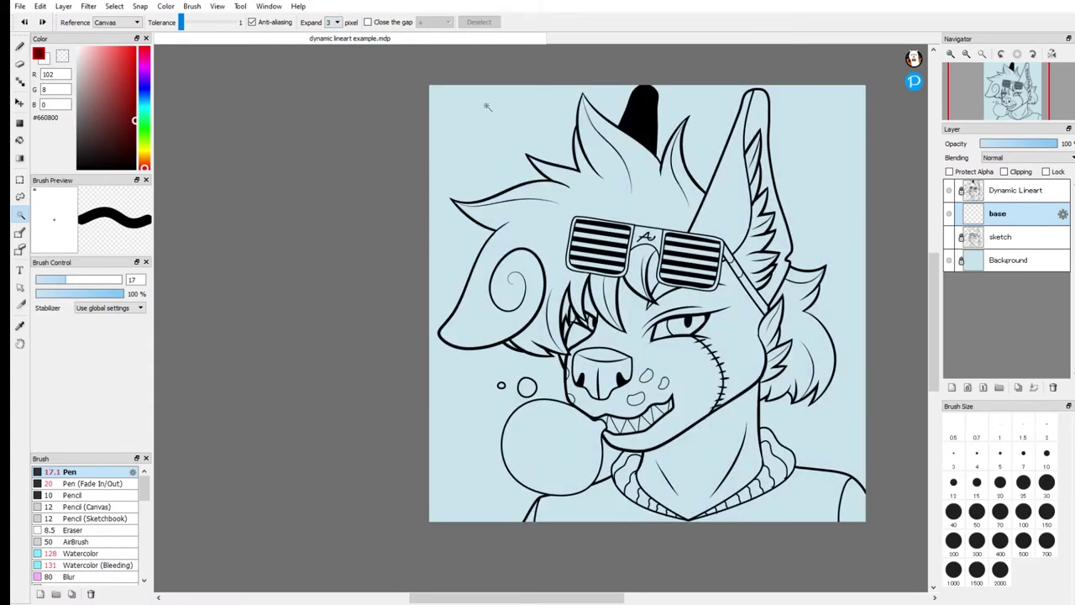
- Select the background on both sides of the character with the Magic Wand at Expand 3, invert the selection, and inspect its edge along the lineart
left_click(636, 110)
left_click(711, 107, "shift")
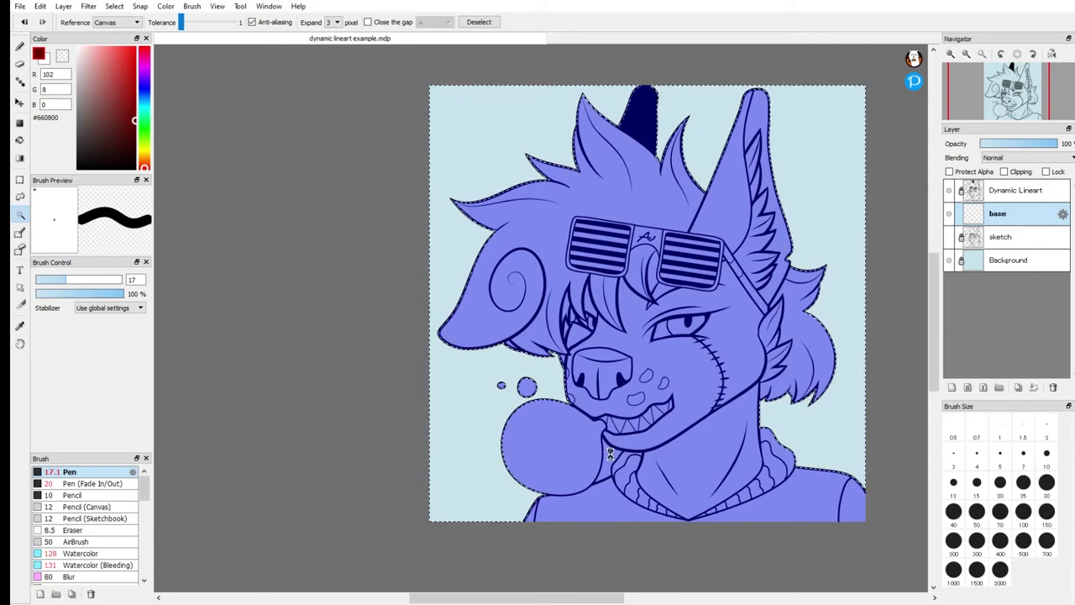
key("ctrl+i")
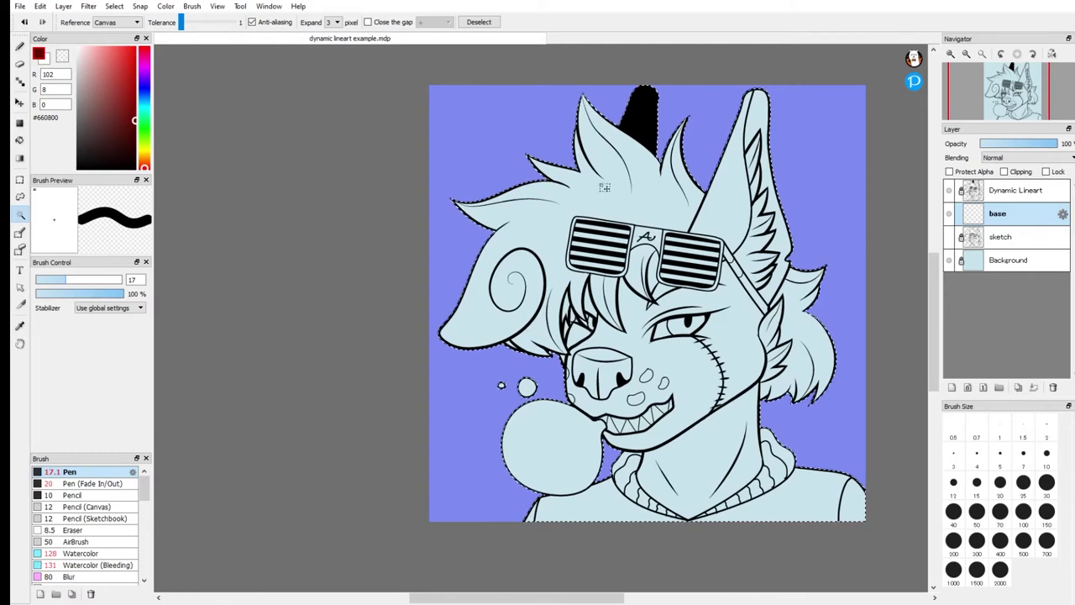
scroll(604, 188, "up", 6)
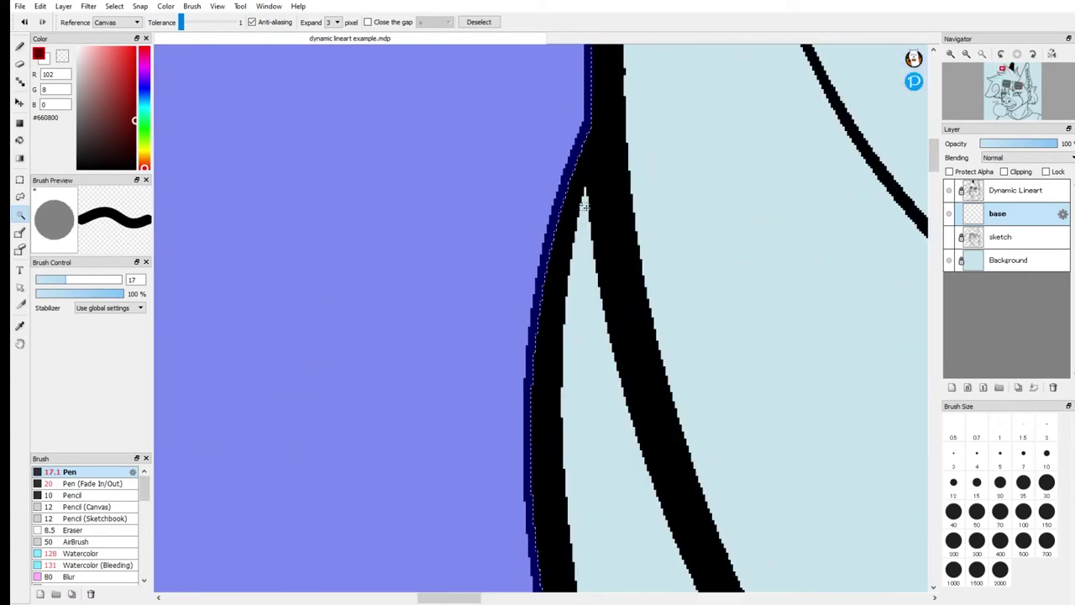
scroll(583, 189, "up", 3)
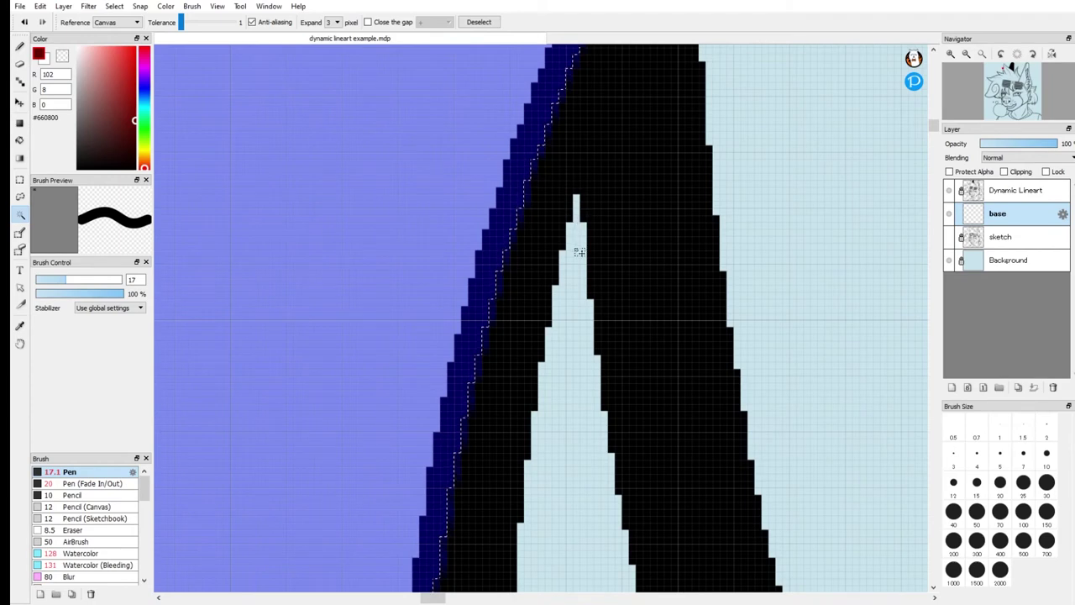
scroll(576, 248, "down", 9)
left_click_drag(996, 84, 1009, 99)
scroll(360, 156, "down", 2)
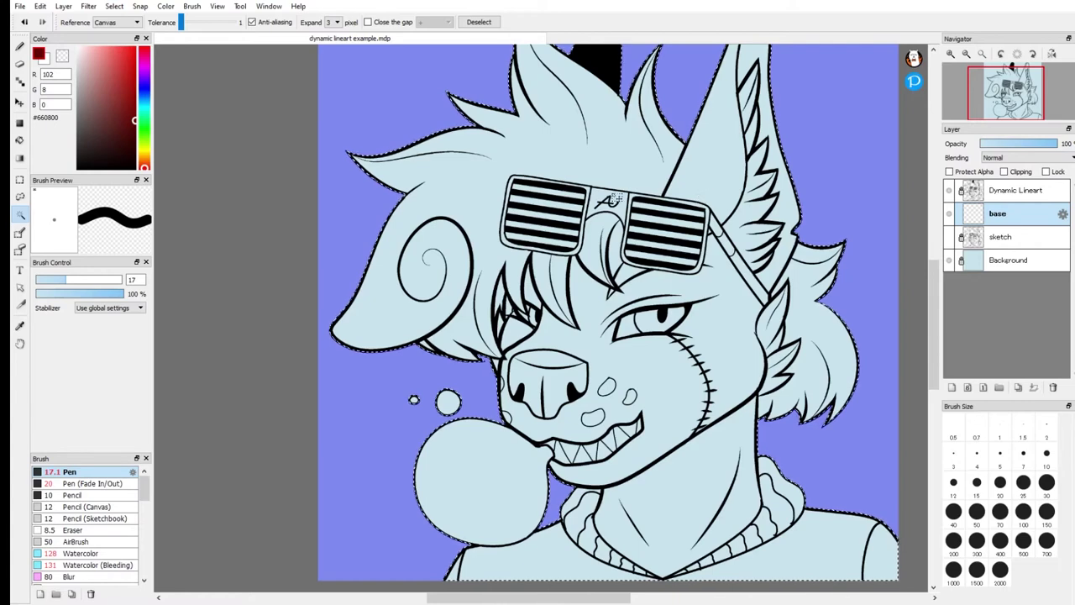
- Paint the whole selected character white (#FFFFFF) on the base layer with the Pen at size 1946
left_click_drag(118, 84, 60, 21)
key("ctrl+d")
left_click(72, 281)
mouse_move(73, 282)
left_mouse_down()
mouse_move(217, 281)
mouse_move(208, 282)
left_mouse_up()
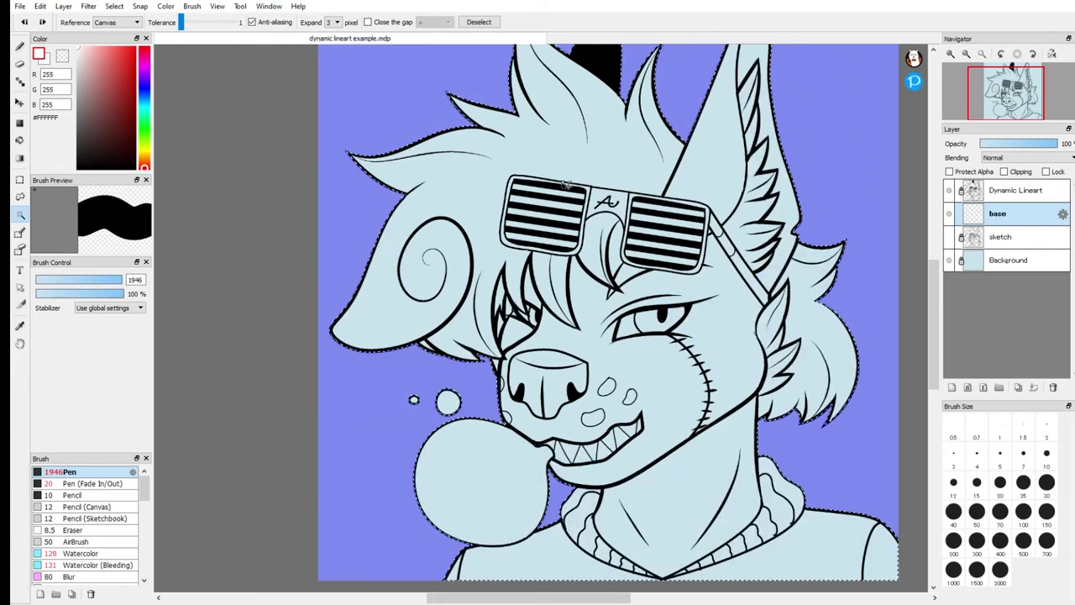
left_click(19, 46)
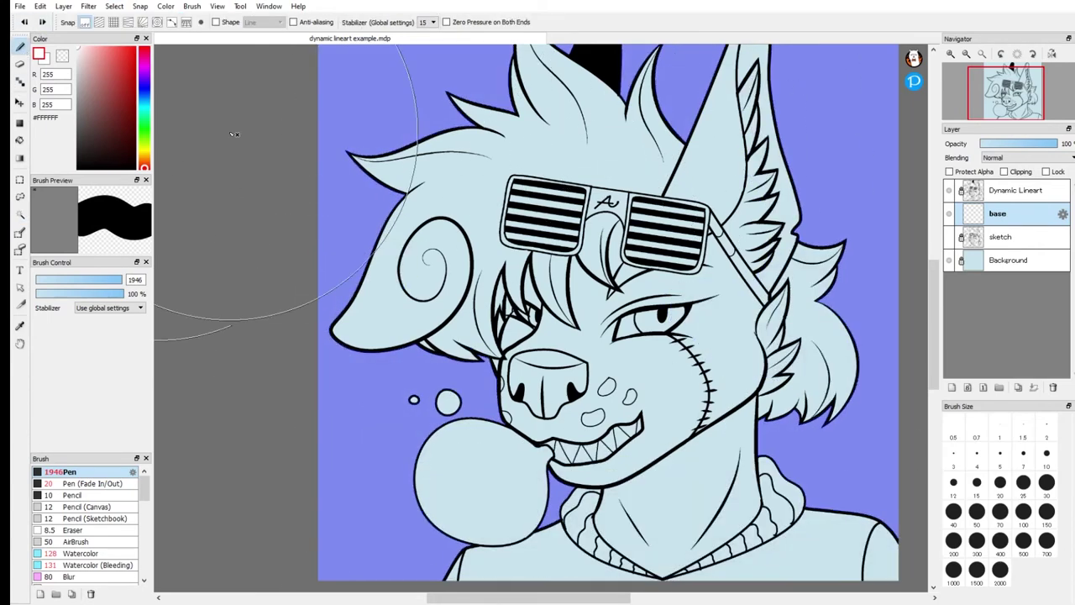
left_click_drag(579, 261, 698, 176)
mouse_move(726, 128)
left_mouse_down()
mouse_move(362, 212)
mouse_move(757, 17)
mouse_move(465, 387)
mouse_move(846, 504)
mouse_move(806, 437)
left_mouse_up()
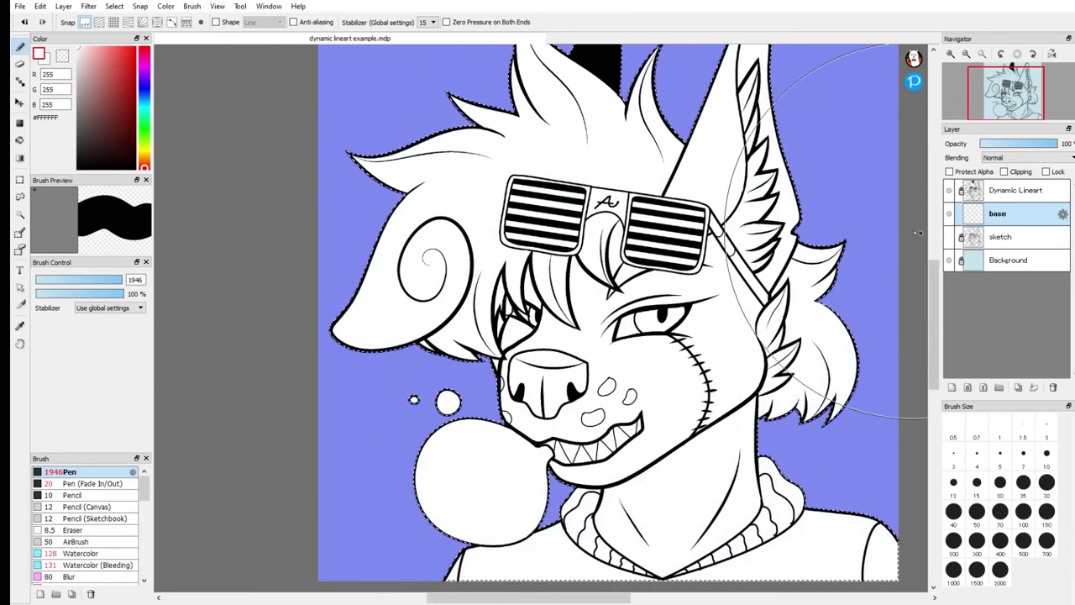
- Add a new layer named colour directly above the base layer and clip it to base
left_click(952, 388)
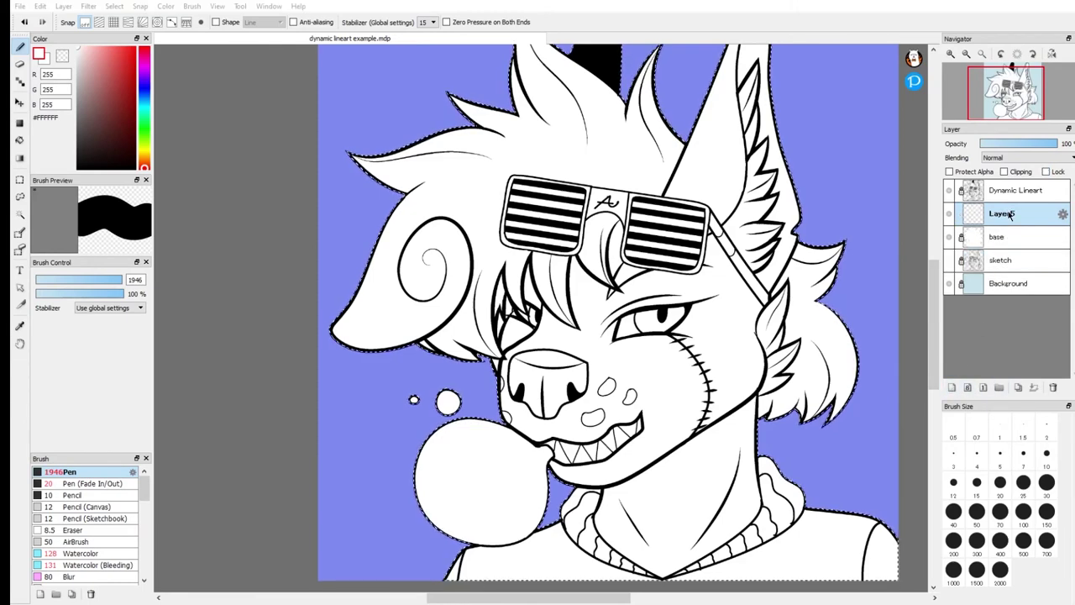
type("colour")
key("Return")
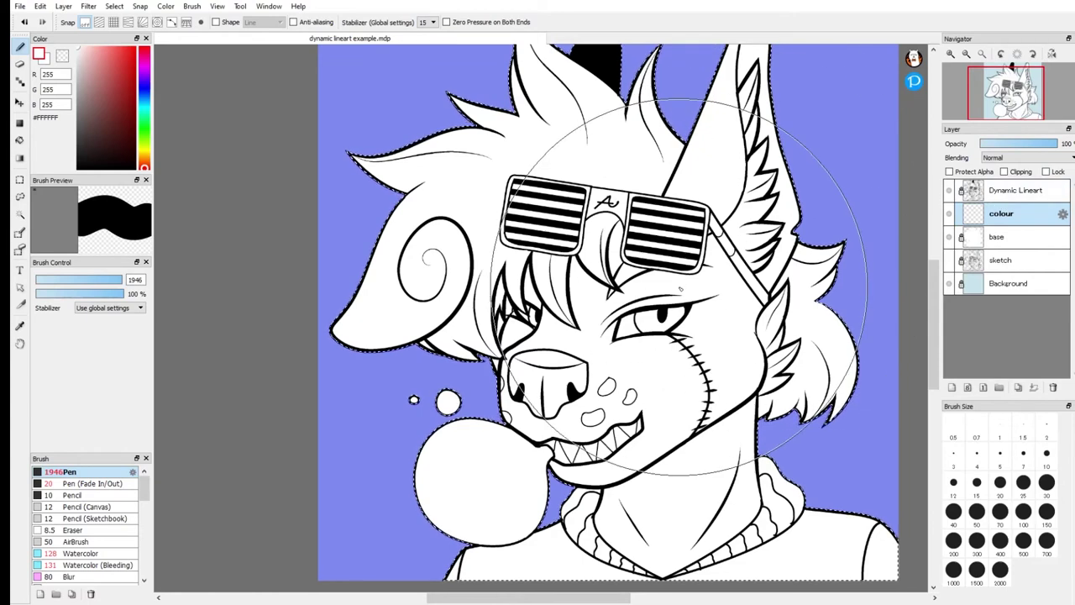
scroll(689, 290, "up", 2)
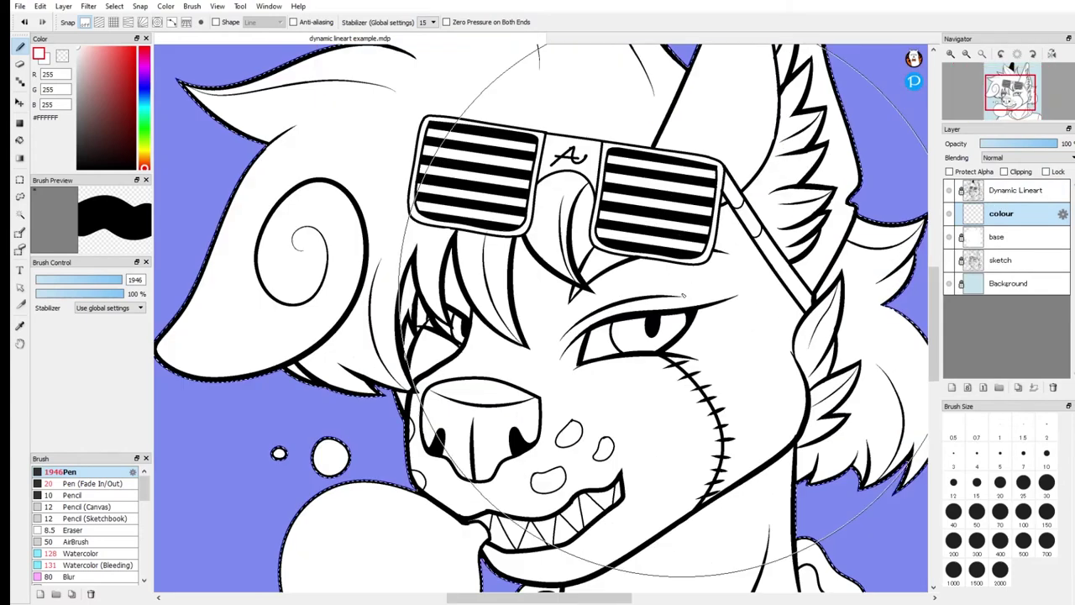
left_click(1005, 172)
left_click(996, 242)
left_click(1000, 216)
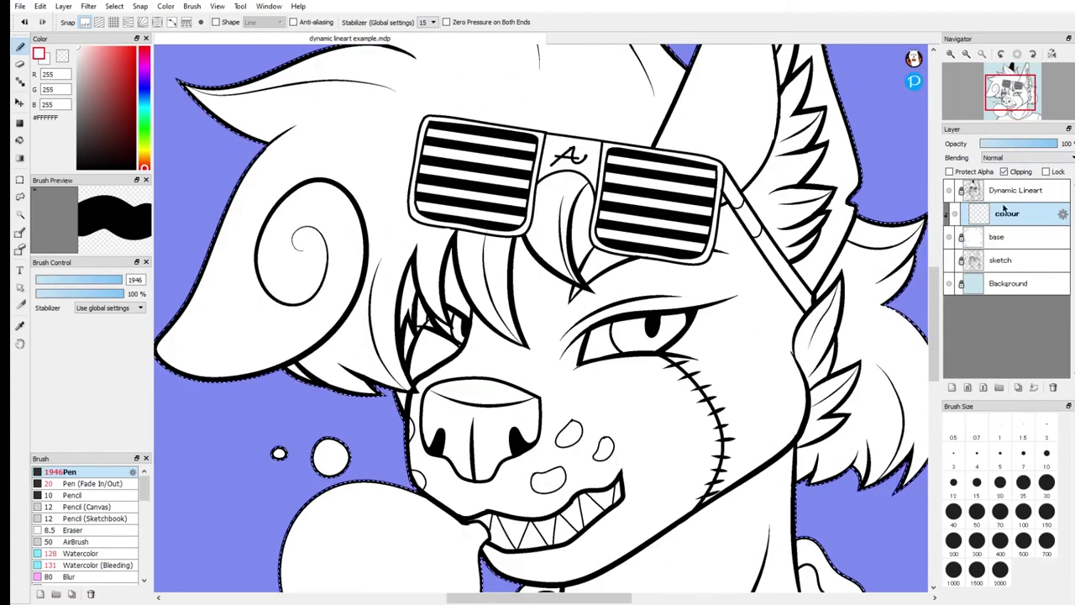
- Try black (#000000) Pen strokes at size 139 across the muzzle and bubbles on the clipped layer, and undo them
left_click_drag(92, 108, 77, 168)
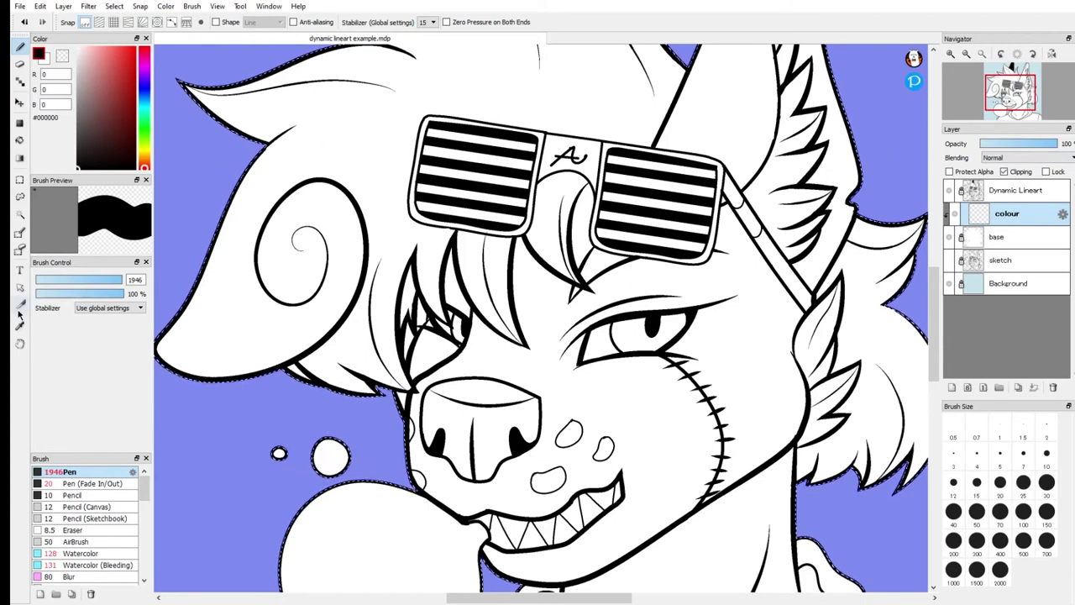
left_click_drag(95, 280, 121, 279)
mouse_move(677, 204)
left_mouse_down()
mouse_move(537, 267)
mouse_move(370, 393)
left_mouse_up()
left_click(330, 456)
key("ctrl+z")
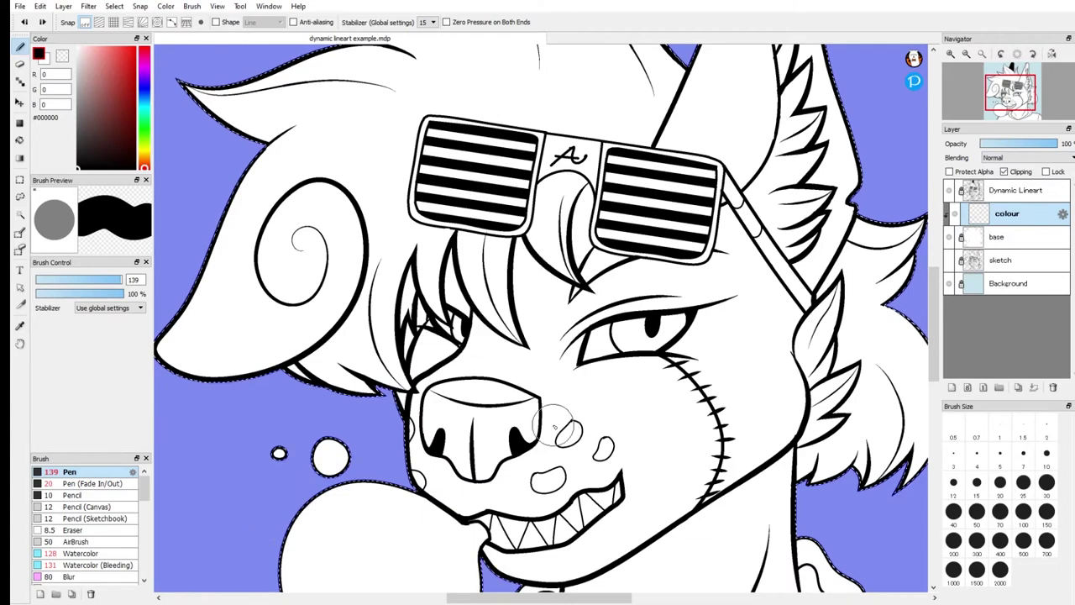
left_click_drag(505, 407, 276, 453)
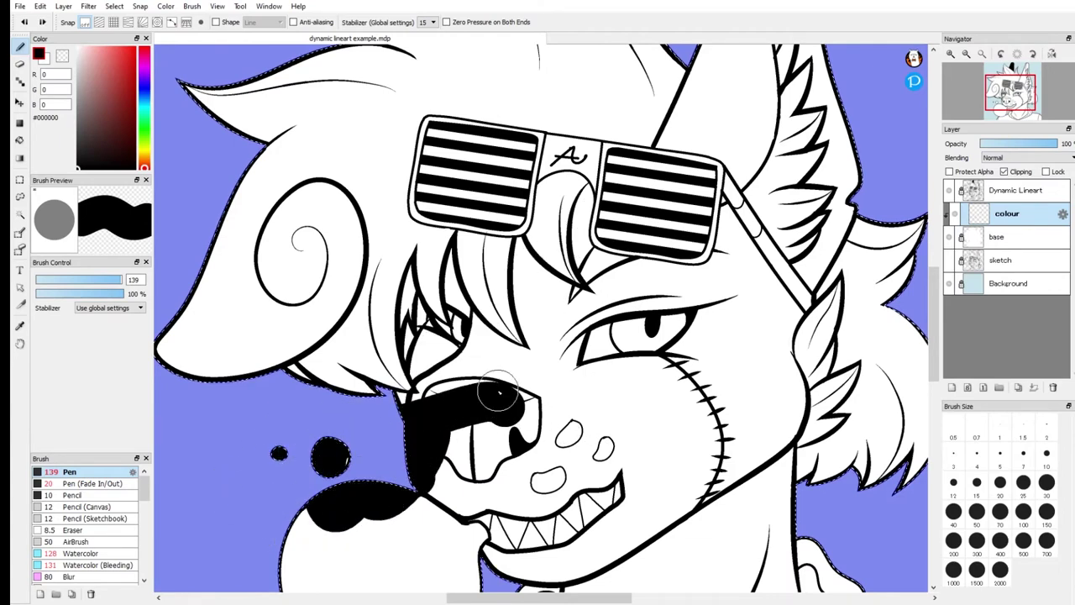
key("ctrl+z")
key("ctrl+z")
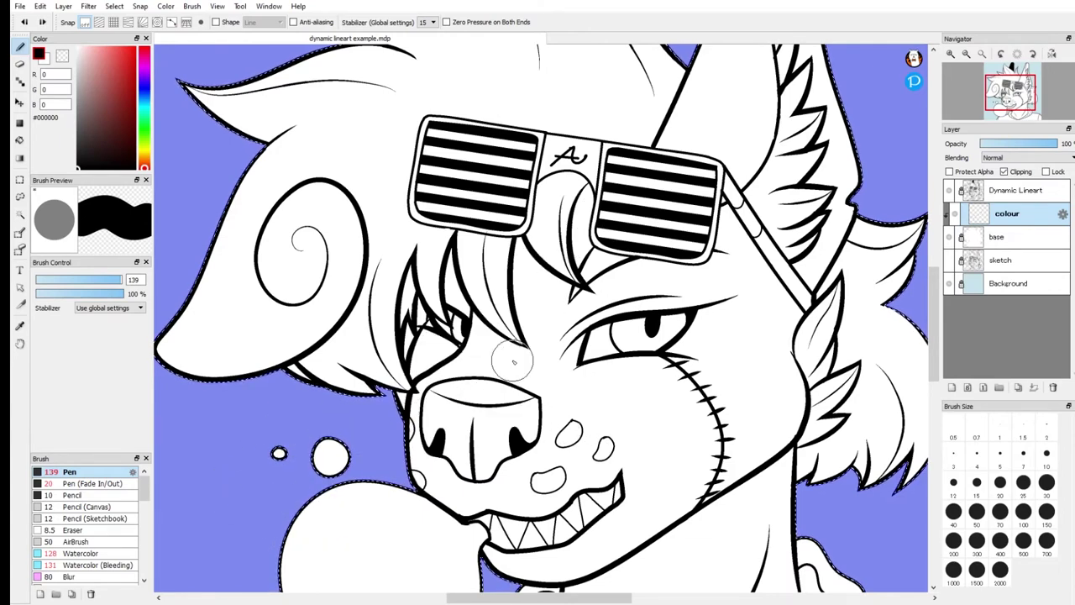
- Try more black strokes from the muzzle towards the lower edge of the back hair, and undo them
mouse_move(410, 389)
left_mouse_down()
mouse_move(439, 450)
mouse_move(373, 341)
mouse_move(444, 411)
mouse_move(344, 469)
mouse_move(257, 426)
mouse_move(285, 401)
mouse_move(314, 442)
mouse_move(389, 411)
mouse_move(424, 433)
mouse_move(484, 532)
mouse_move(530, 503)
mouse_move(639, 504)
left_mouse_up()
left_click(820, 437)
mouse_move(795, 487)
left_mouse_down()
mouse_move(852, 529)
mouse_move(912, 458)
left_mouse_up()
key("ctrl+z")
key("ctrl+z")
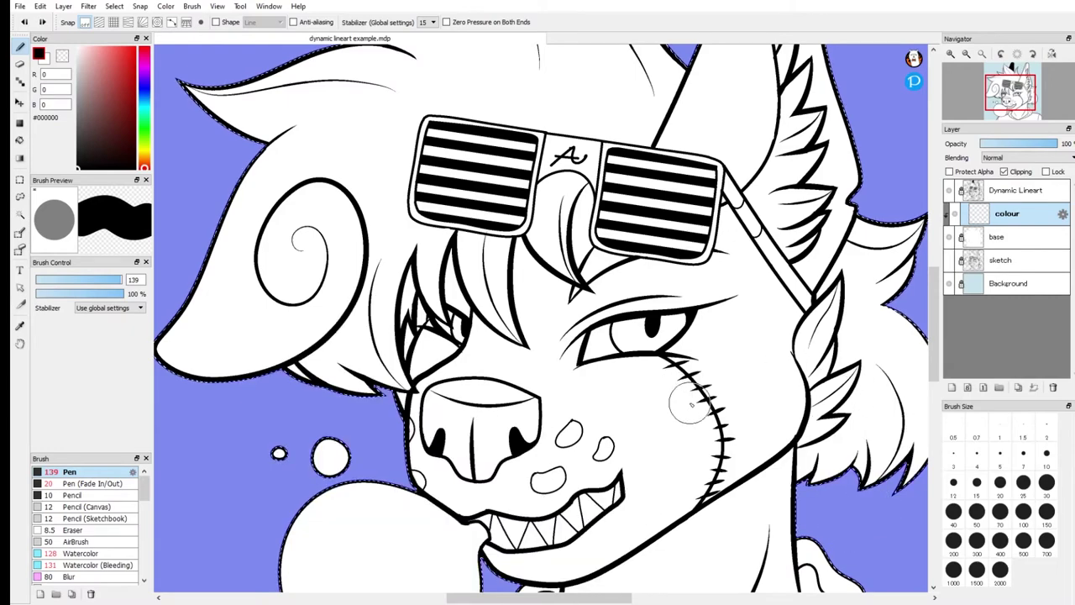
- Clear the selection around the character
scroll(690, 405, "down", 5)
scroll(710, 353, "up", 5)
scroll(710, 353, "down", 2)
left_click_drag(995, 104, 1009, 100)
key("ctrl+d")
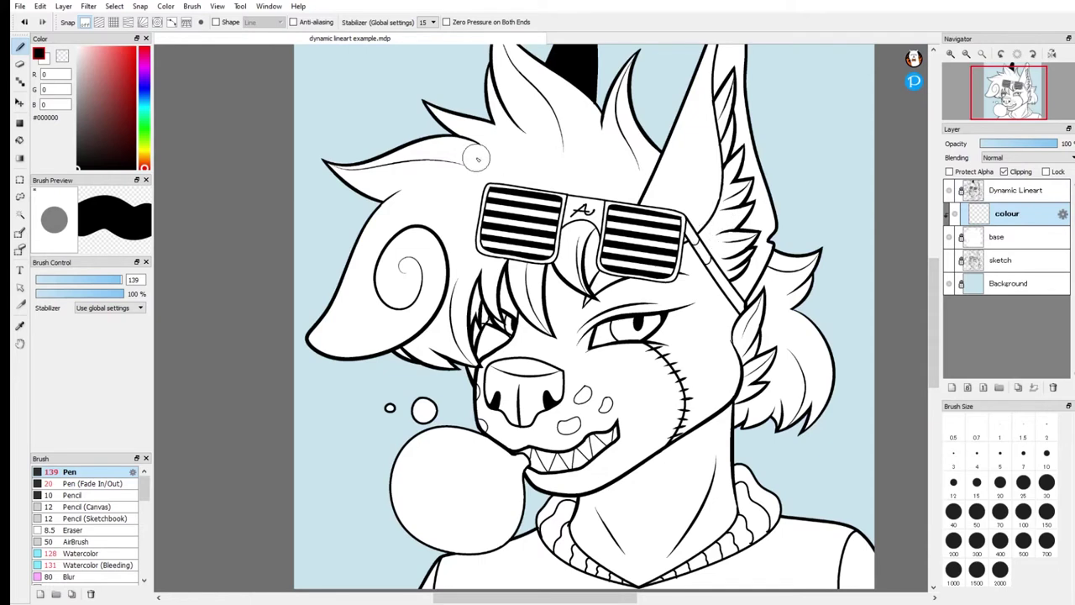
- Fill the large gum bubble and the small bubbles beside it with light pink using the Bucket tool on the colour layer
mouse_move(120, 132)
left_mouse_down()
mouse_move(119, 93)
mouse_move(58, 183)
mouse_move(54, 162)
left_mouse_up()
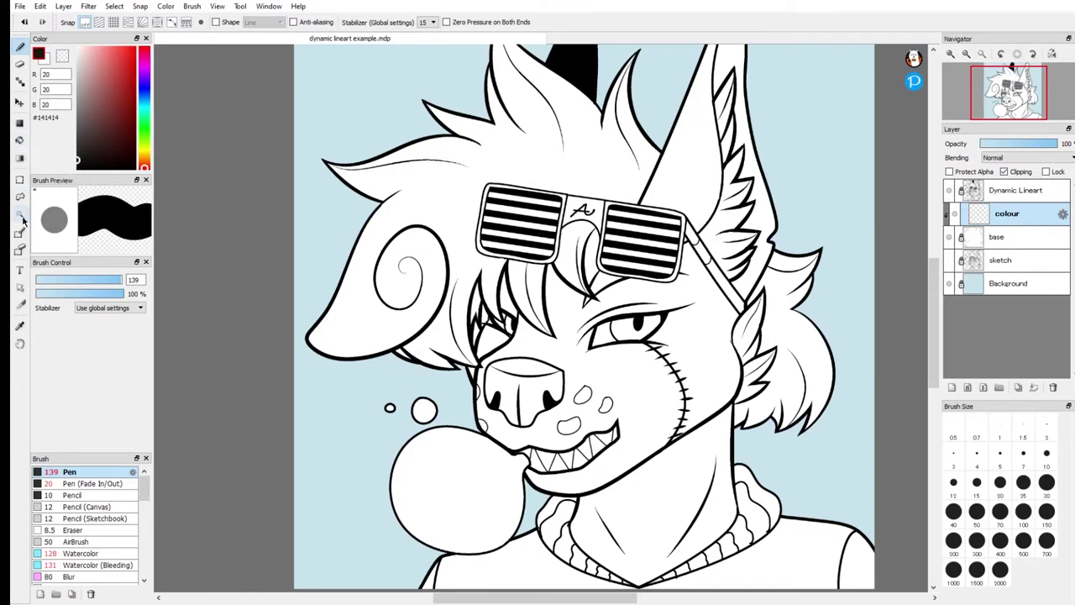
left_click(21, 140)
left_click(78, 130)
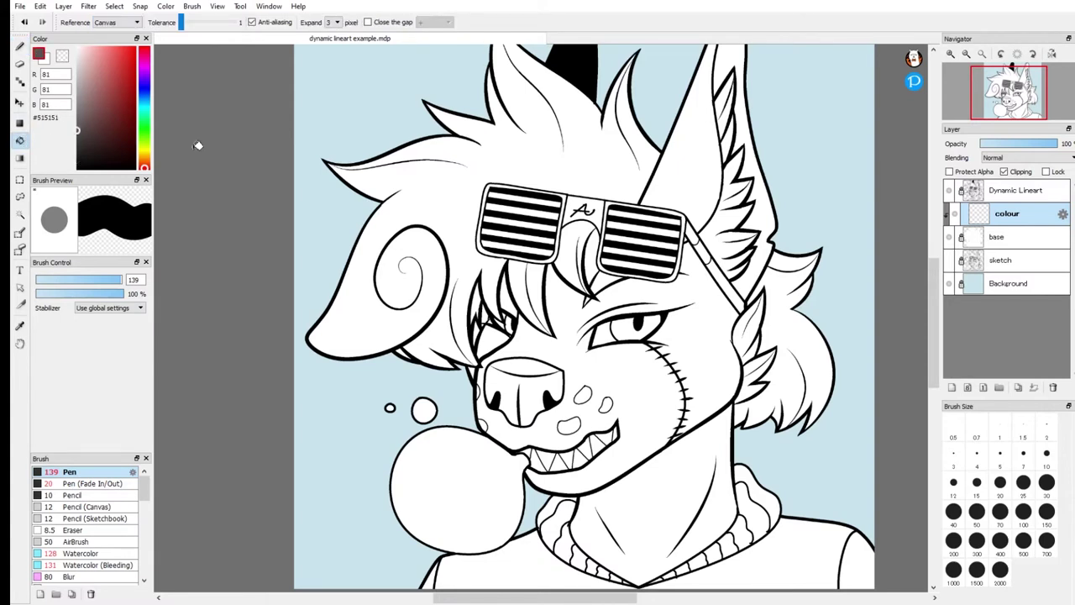
left_click(88, 54)
left_click(461, 470)
left_click(424, 409)
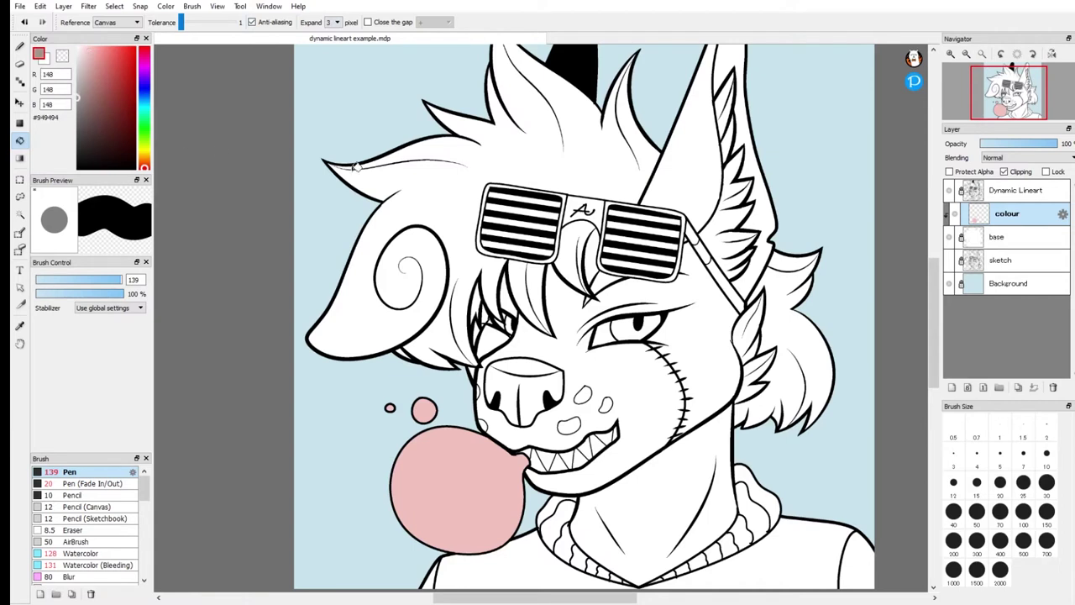
- Fill the hair, the floppy ear, the front bangs and the back hair with grey #949494
left_click(459, 213)
left_click(796, 343)
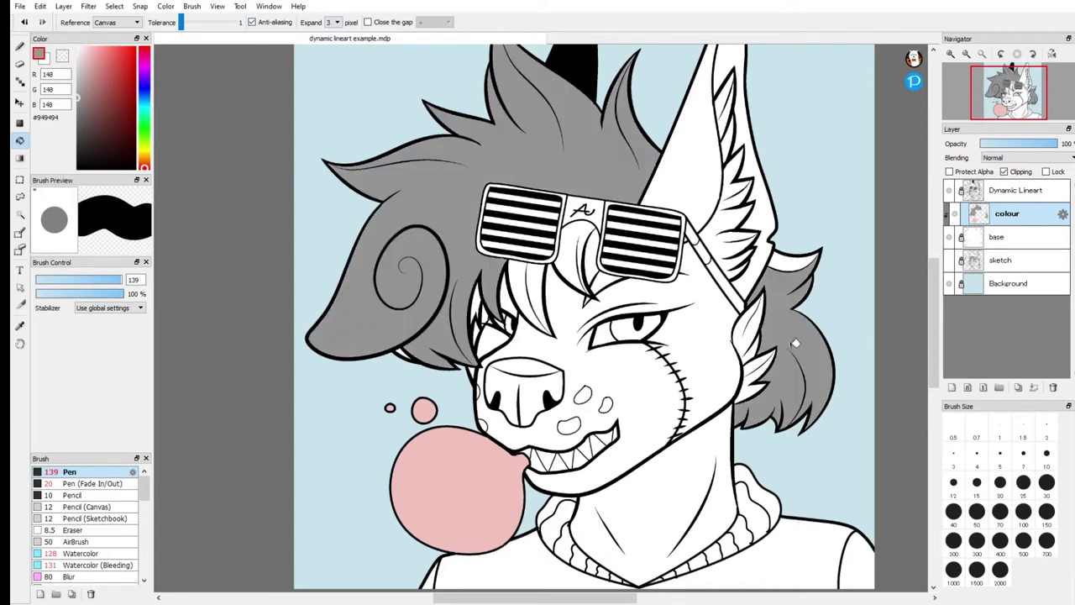
left_click(791, 258)
left_click(517, 277)
left_click(580, 248)
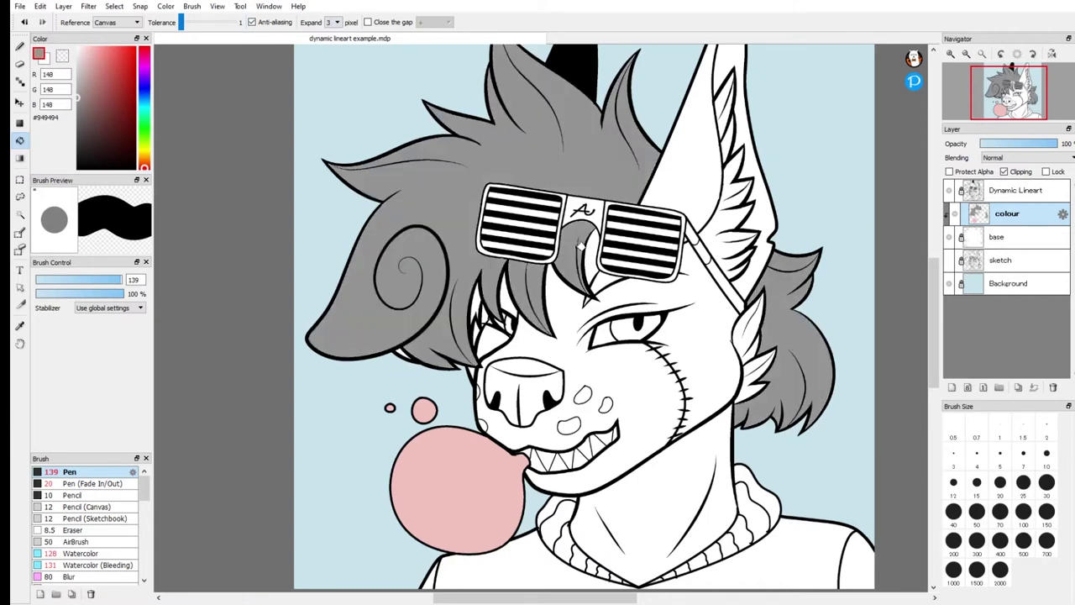
- Fill the neck area inside the collar with near-black #111111
mouse_move(1013, 101)
left_click_drag(1013, 101, 1006, 101)
left_click_drag(83, 137, 56, 163)
left_click_drag(1008, 97, 1019, 113)
left_click(950, 54)
left_click(950, 54)
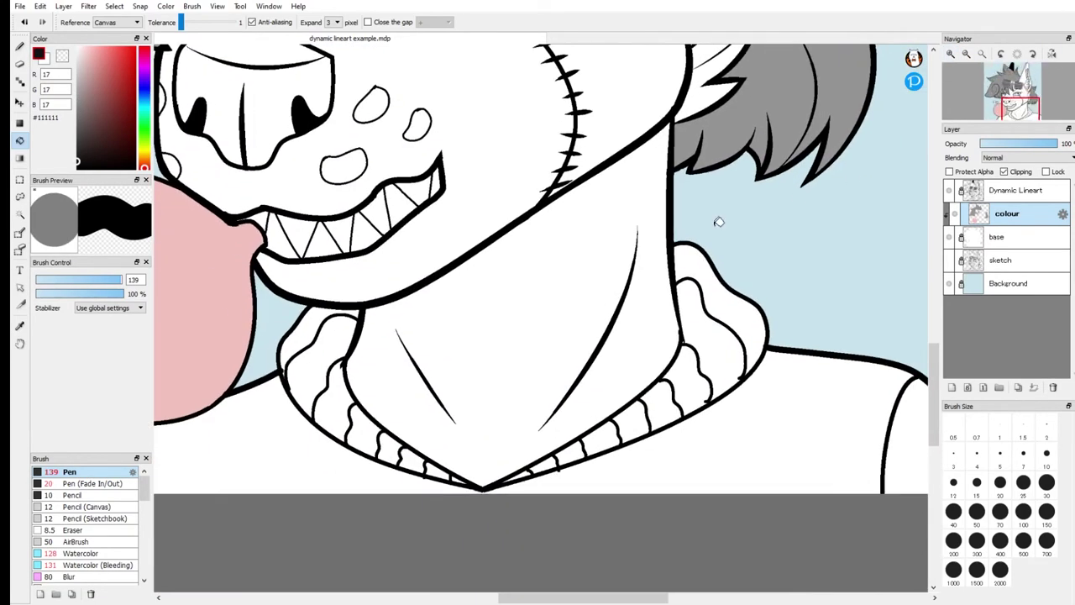
left_click(574, 338)
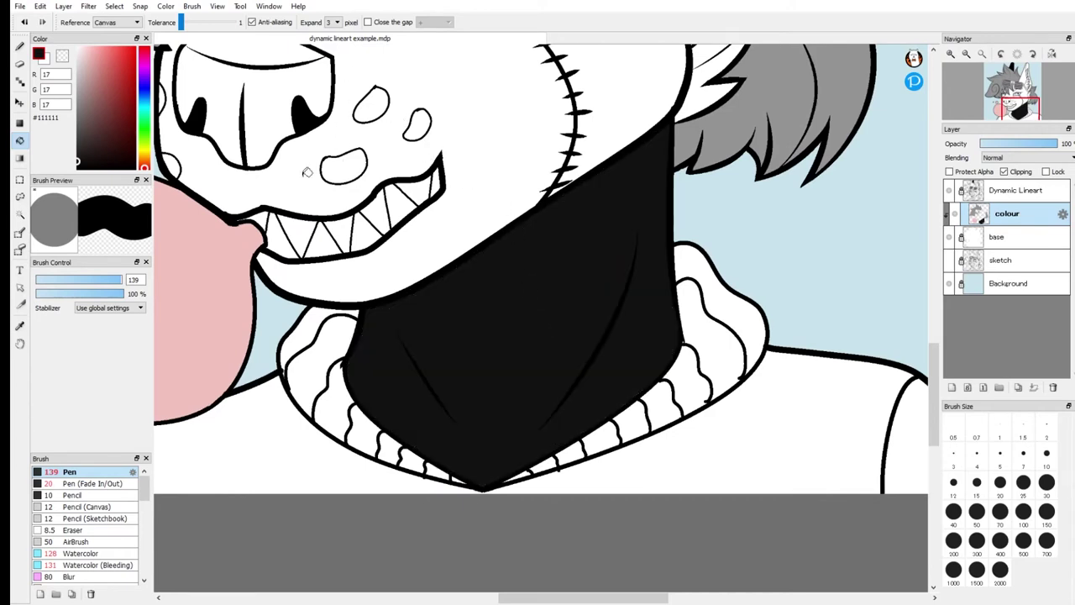
- Draw a dark red (#791B14) line down the right side of the neck with the Pen at size 10.8, retrying the stroke once
mouse_move(114, 90)
left_mouse_down()
mouse_move(133, 97)
mouse_move(126, 111)
left_mouse_up()
left_click(21, 47)
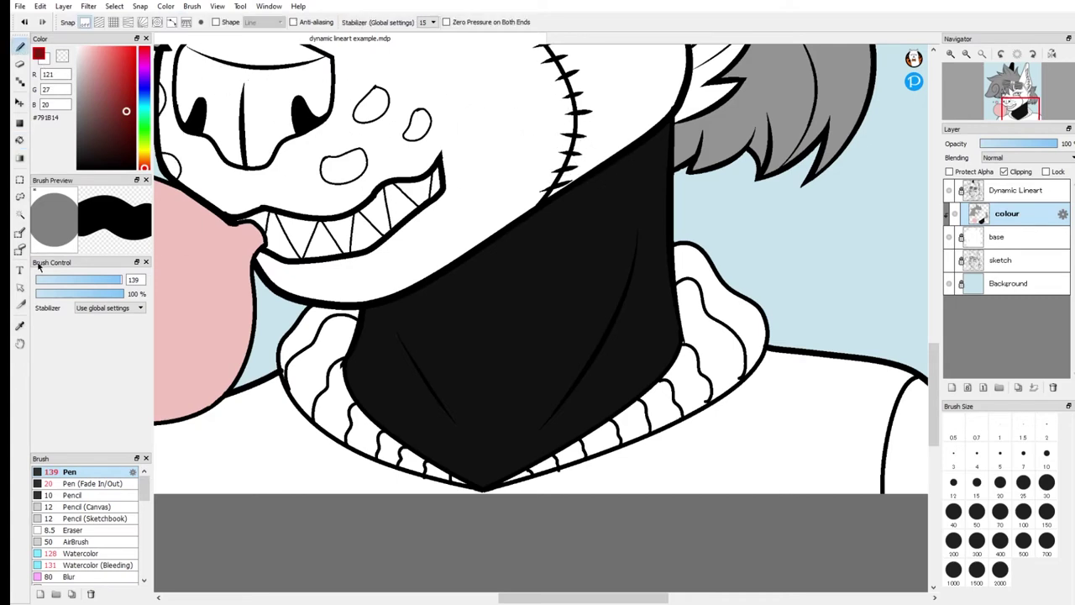
left_click(69, 282)
left_click_drag(70, 281, 55, 282)
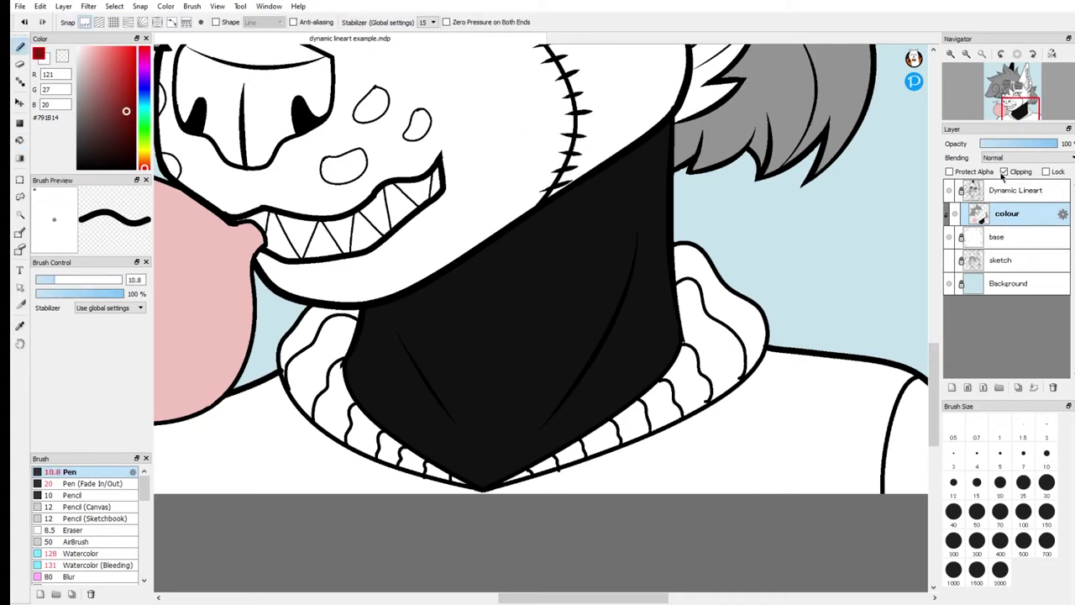
left_click(998, 234)
left_click(1003, 221)
left_click_drag(628, 155, 652, 344)
key("ctrl+z")
mouse_move(623, 154)
left_mouse_down()
mouse_move(623, 217)
mouse_move(663, 370)
left_mouse_up()
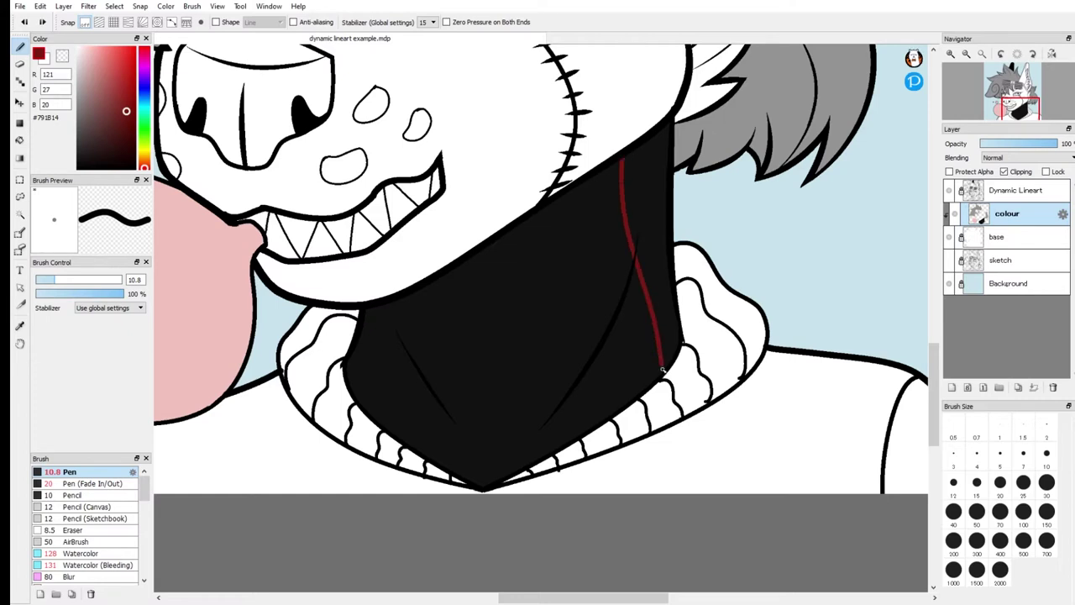
- Draw a matching dark red line down the left side of the neck, retrying the stroke once
left_click_drag(385, 332, 368, 397)
key("ctrl+z")
left_click_drag(383, 321, 366, 409)
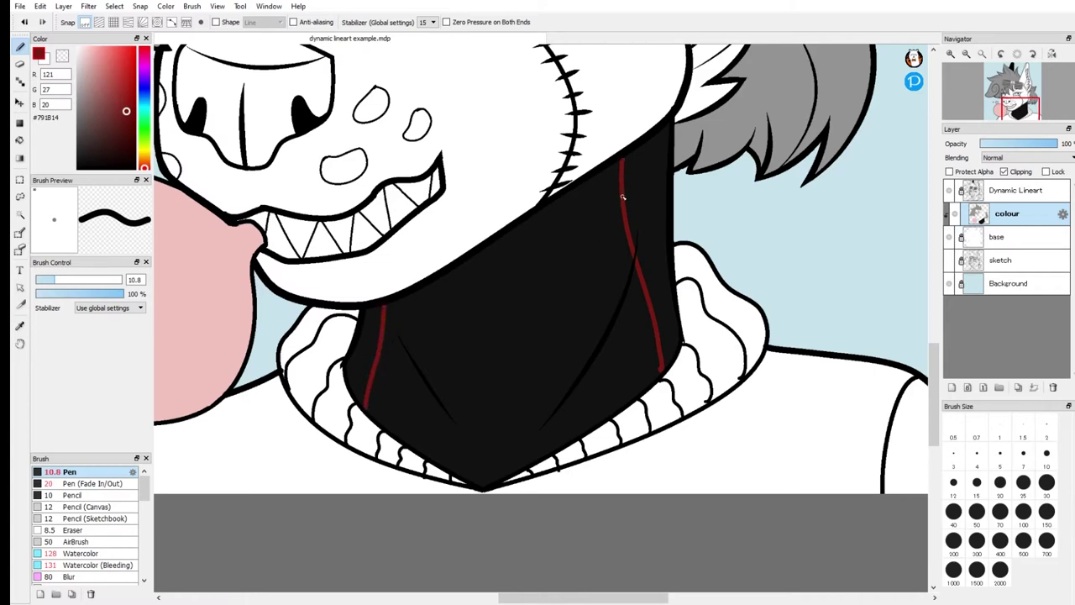
- Undo both neck lines and redraw the right one from the jaw down to the collar
key("ctrl+z")
key("ctrl+z")
left_click_drag(624, 150, 652, 384)
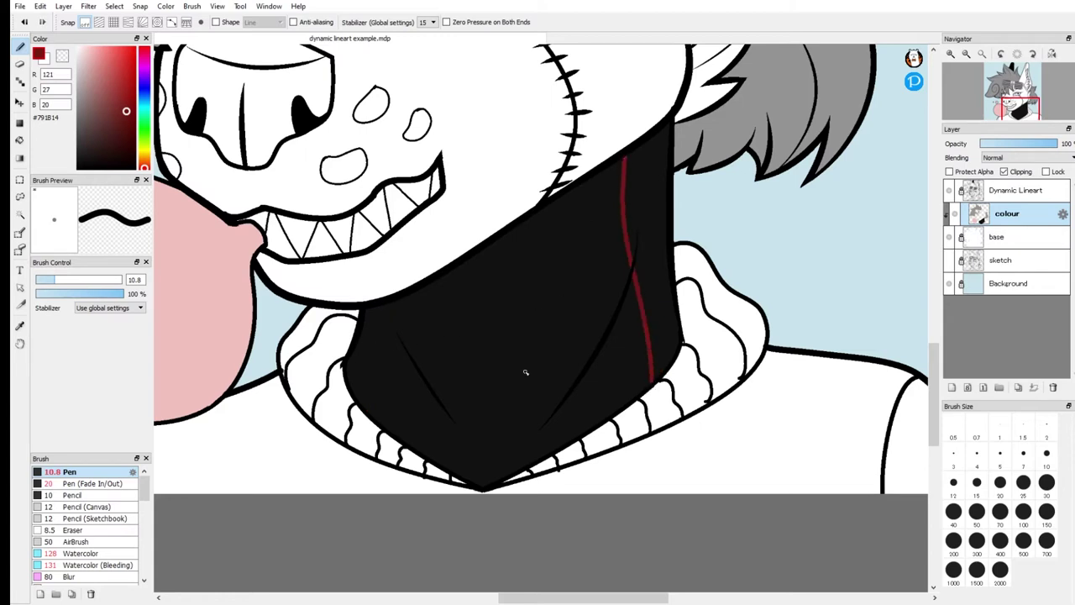
- Redraw the dark red line down the left side of the neck and bucket-fill the area between both lines with #791B14
left_click_drag(390, 334, 372, 410)
key("ctrl+z")
left_click_drag(389, 307, 369, 404)
left_click(19, 139)
left_click(509, 325)
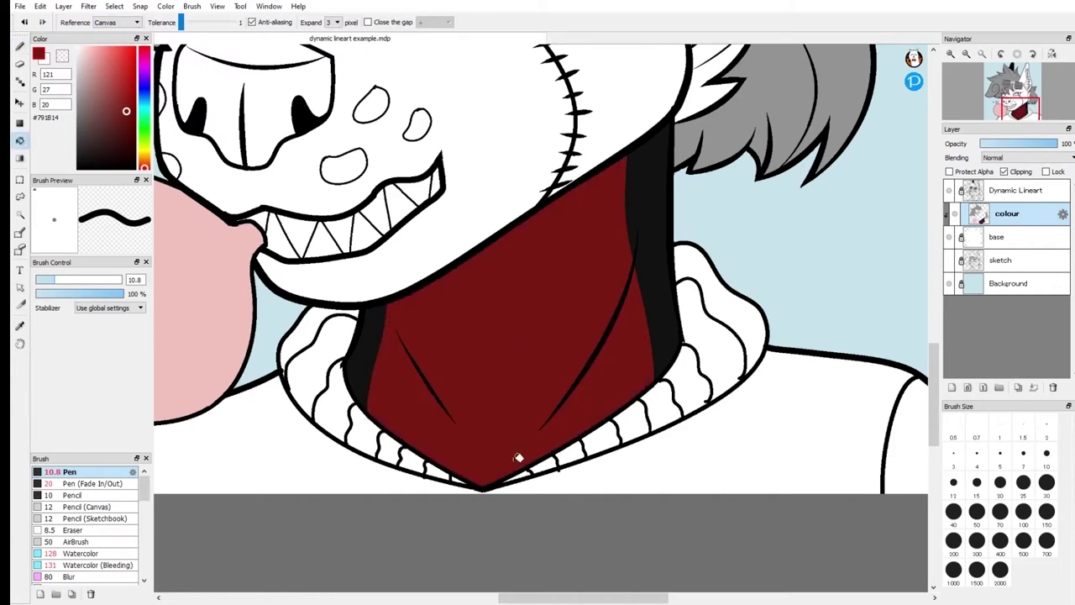
- Paint a dark red patch on the cheek below the eye with the Pen at size 117, erasing the overspill around the eye
left_click(21, 48)
left_click_drag(65, 281, 116, 280)
mouse_move(1044, 97)
left_mouse_down()
mouse_move(1029, 113)
mouse_move(1014, 105)
left_mouse_up()
mouse_move(722, 258)
left_mouse_down()
mouse_move(698, 300)
mouse_move(719, 243)
mouse_move(610, 233)
mouse_move(576, 245)
mouse_move(563, 312)
mouse_move(635, 273)
mouse_move(552, 252)
mouse_move(524, 197)
left_mouse_up()
key("e")
mouse_move(528, 252)
left_mouse_down()
mouse_move(607, 188)
mouse_move(566, 204)
mouse_move(531, 241)
left_mouse_up()
mouse_move(601, 188)
left_mouse_down()
mouse_move(514, 260)
mouse_move(574, 202)
mouse_move(628, 186)
left_mouse_up()
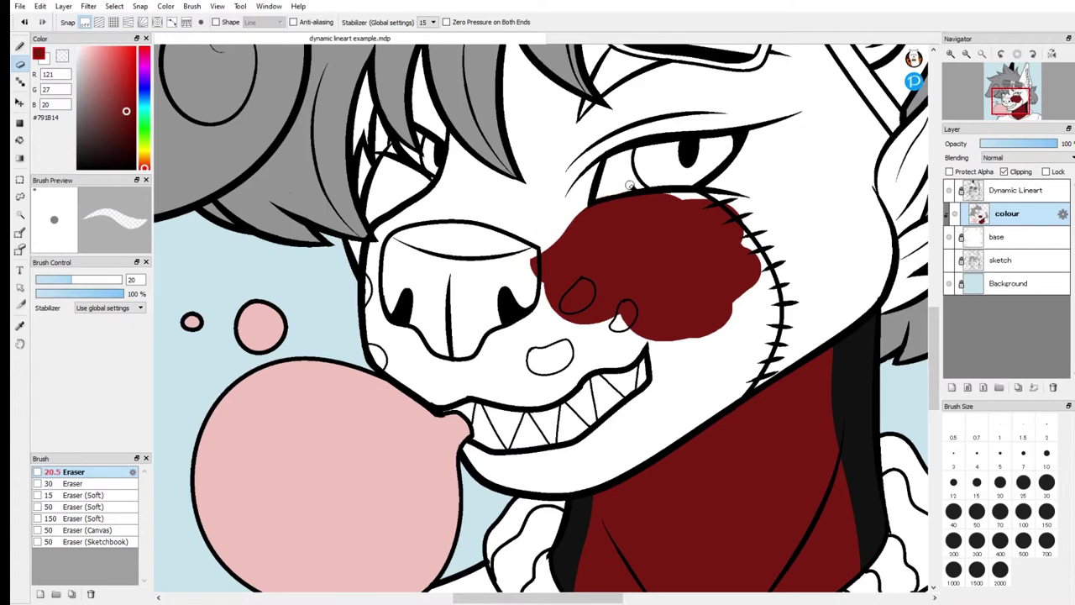
- Extend the dark red with the Pen at size 117 across the stitched cheek, the jaw and the mouth area
key("b")
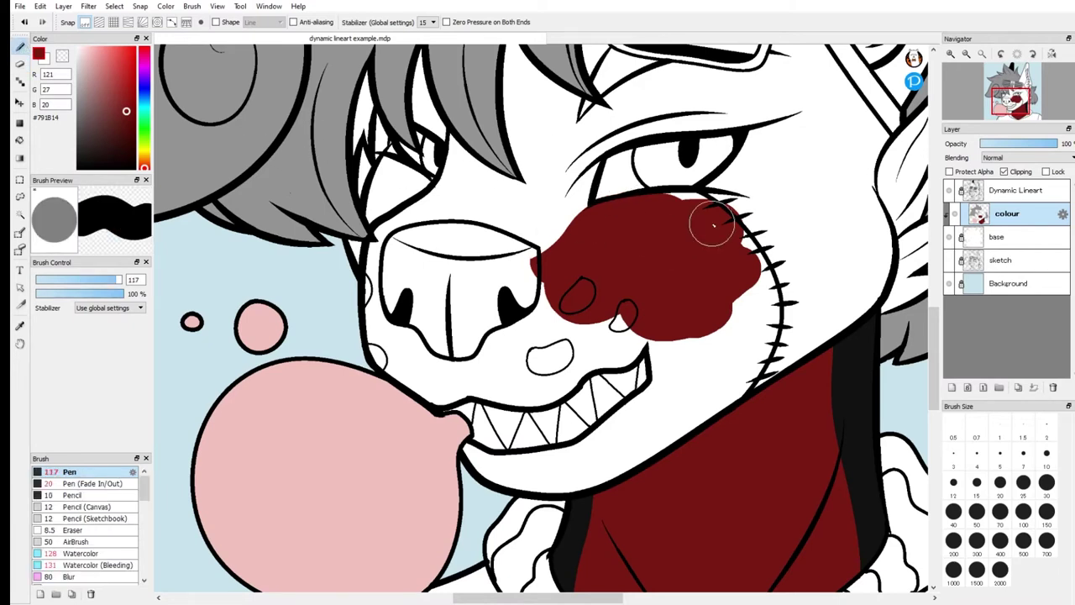
mouse_move(663, 211)
left_mouse_down()
mouse_move(705, 300)
mouse_move(700, 331)
mouse_move(733, 265)
mouse_move(714, 200)
mouse_move(845, 254)
mouse_move(829, 284)
mouse_move(853, 259)
mouse_move(861, 280)
mouse_move(873, 229)
mouse_move(732, 235)
mouse_move(739, 250)
mouse_move(785, 223)
mouse_move(807, 225)
mouse_move(829, 277)
mouse_move(867, 277)
mouse_move(769, 347)
mouse_move(808, 285)
mouse_move(735, 325)
mouse_move(816, 313)
mouse_move(817, 331)
mouse_move(848, 305)
mouse_move(602, 439)
mouse_move(764, 365)
left_mouse_up()
mouse_move(657, 451)
left_mouse_down()
mouse_move(562, 473)
mouse_move(482, 459)
mouse_move(494, 427)
mouse_move(541, 473)
mouse_move(558, 460)
mouse_move(638, 390)
mouse_move(626, 367)
mouse_move(630, 330)
mouse_move(561, 383)
mouse_move(547, 451)
left_mouse_up()
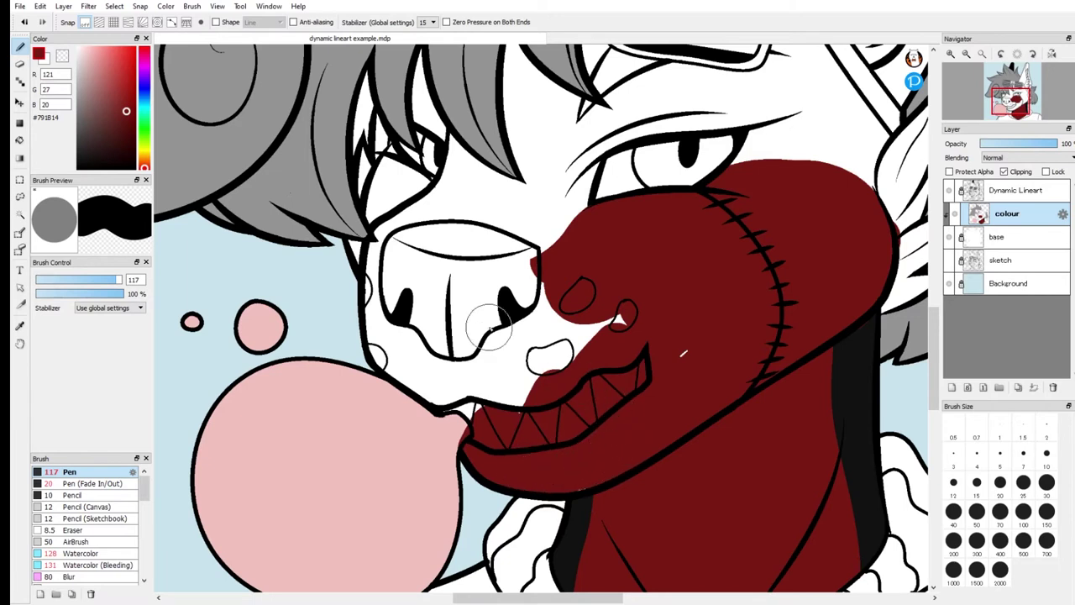
- Paint the teeth pale cream #FAFBE5 with the Pen at size 112
left_click(145, 149)
left_click(83, 54)
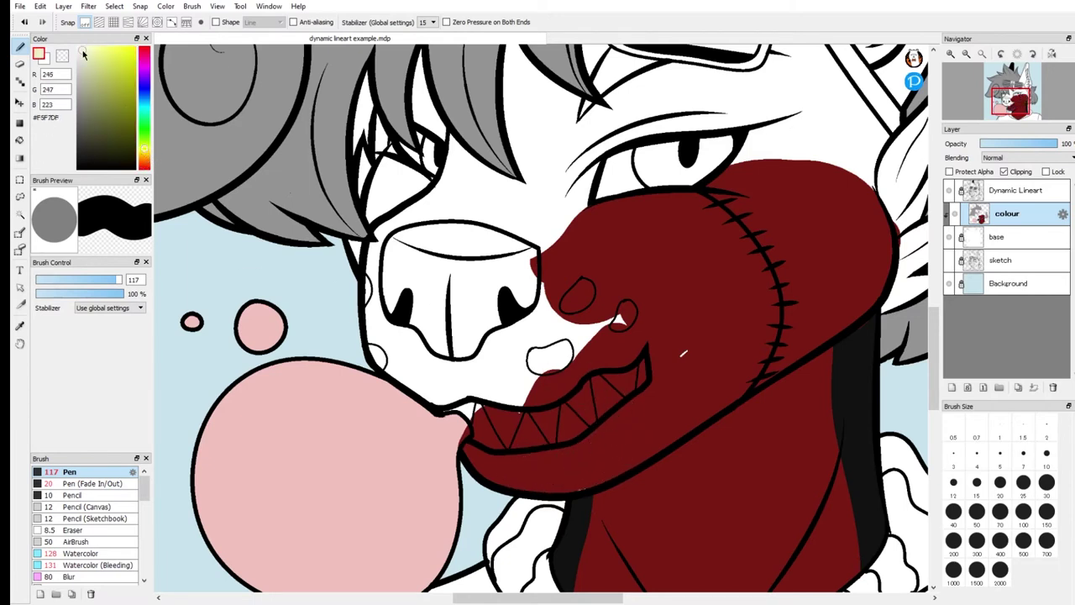
left_click(82, 50)
left_click(94, 280)
mouse_move(486, 411)
left_mouse_down()
mouse_move(491, 425)
mouse_move(548, 423)
mouse_move(654, 368)
left_mouse_up()
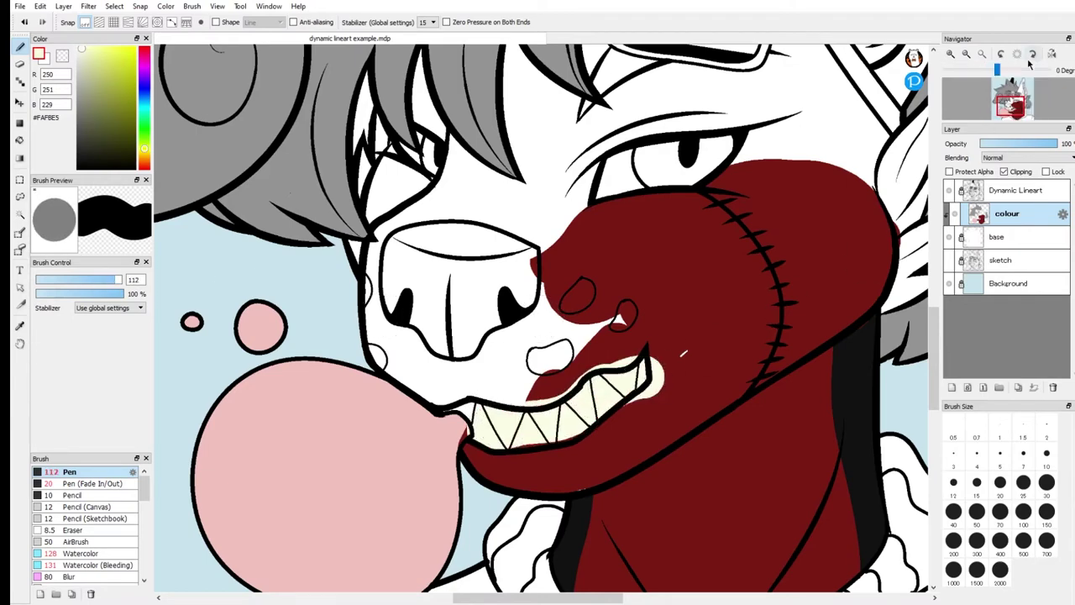
- Set the drawing colour to dark grey #202020 and the Pen size to 13.8 for work on the tall ear
left_click(967, 53)
left_click_drag(1020, 104, 1016, 98)
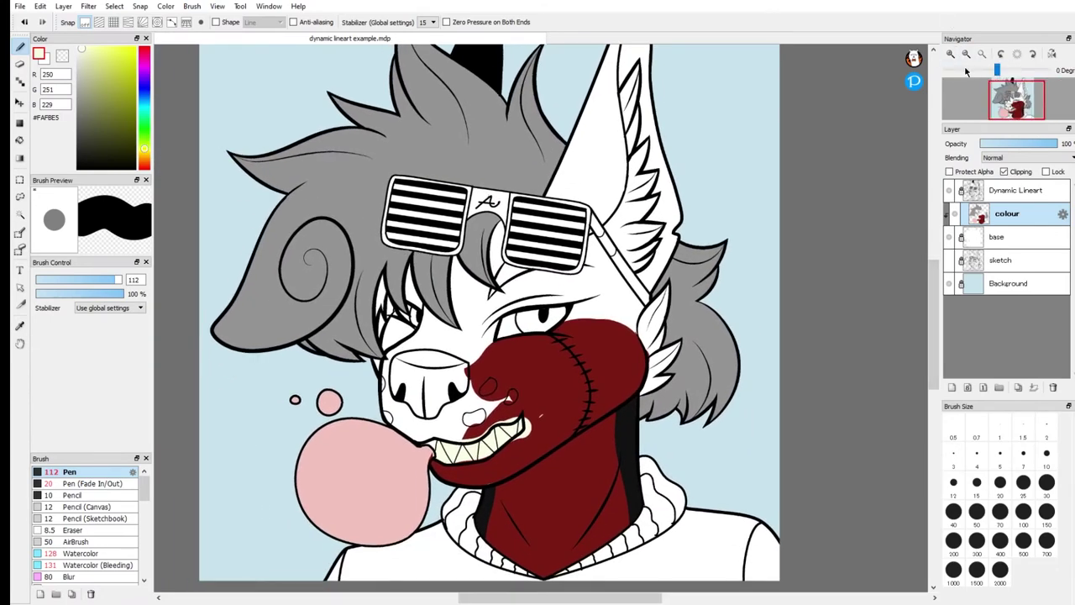
left_click(967, 55)
left_click(950, 54)
left_click(949, 55)
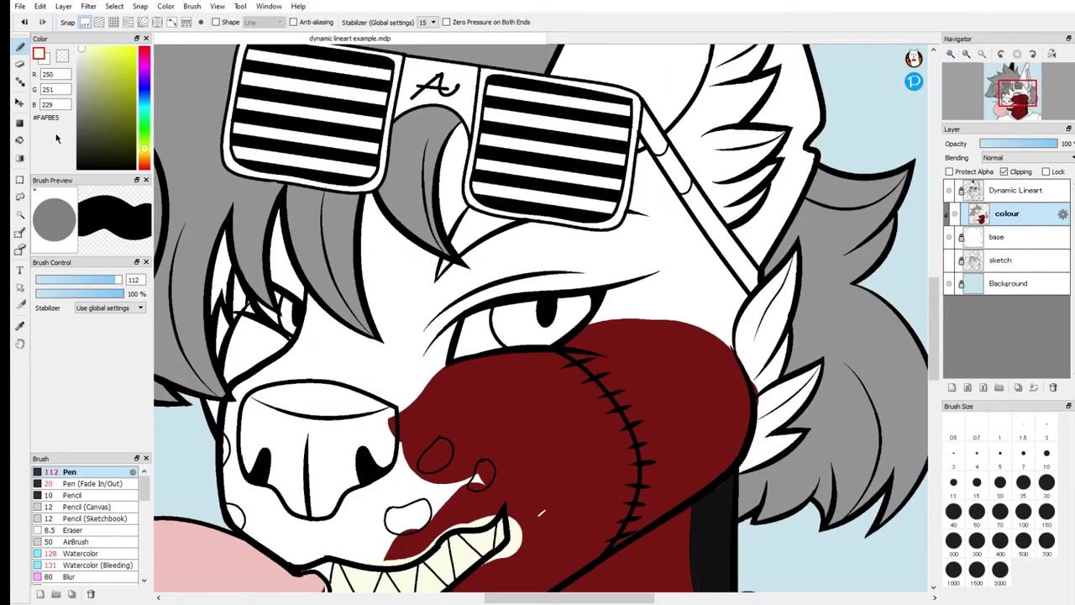
left_click(18, 48)
left_click_drag(1015, 116, 1020, 86)
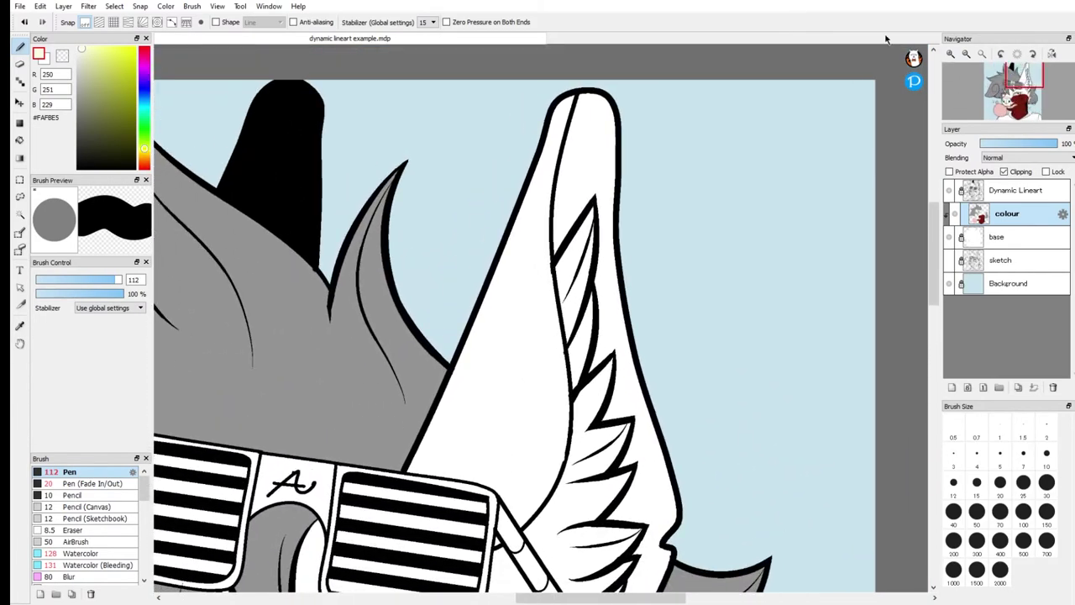
left_click(79, 49)
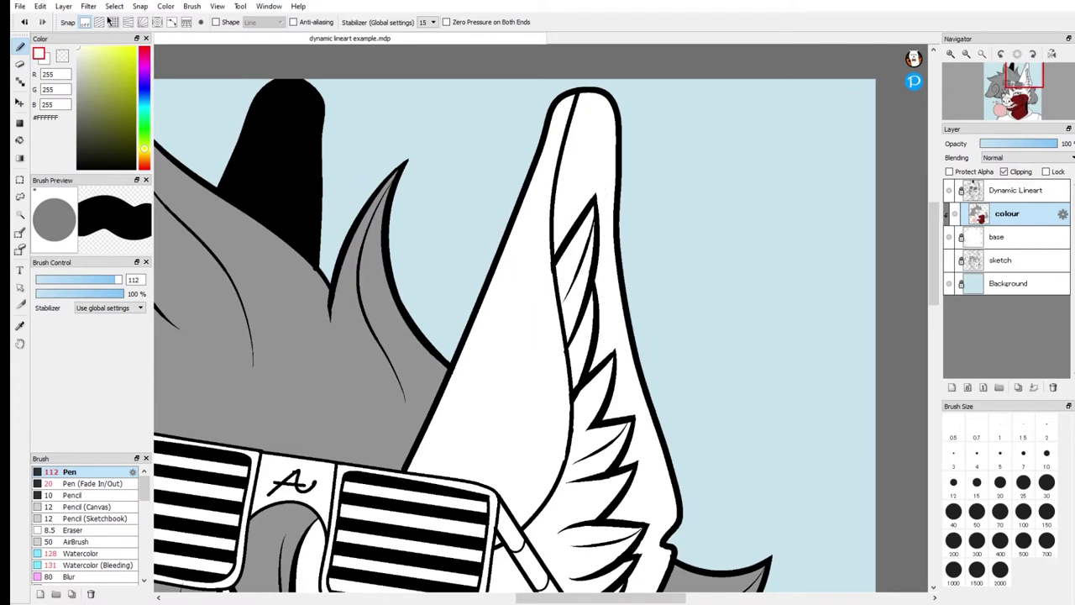
mouse_move(81, 108)
left_mouse_down()
mouse_move(43, 168)
mouse_move(74, 148)
mouse_move(59, 157)
left_mouse_up()
left_click_drag(92, 280, 80, 284)
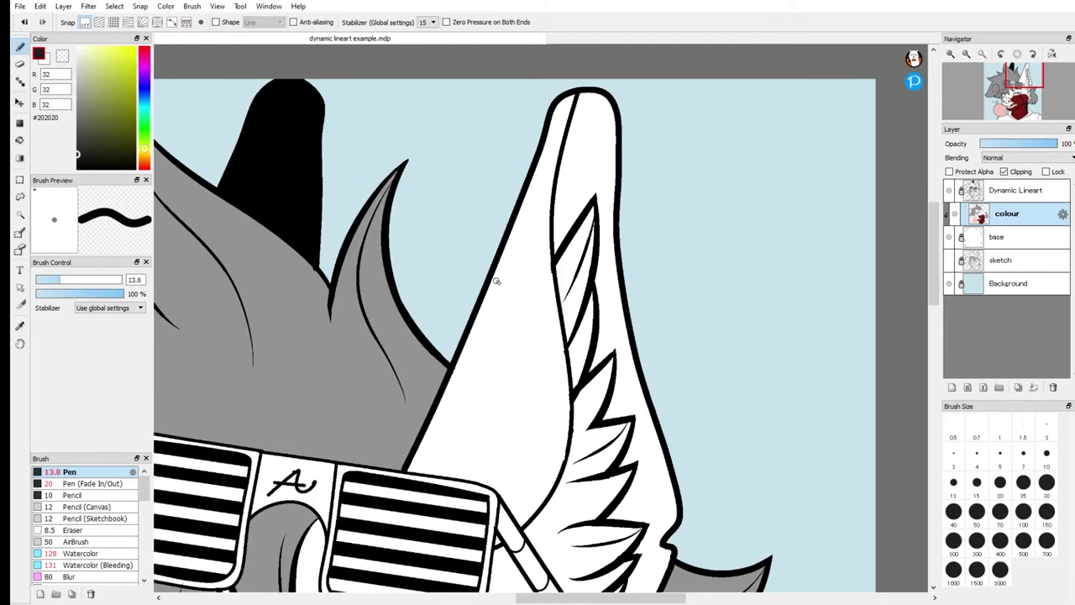
- Draw a curved dark grey boundary line across the tall ear below its tip, undoing and retrying strokes
key("ctrl+z")
mouse_move(489, 281)
left_mouse_down()
mouse_move(586, 301)
mouse_move(630, 295)
left_mouse_up()
key("ctrl+z")
left_click_drag(491, 280, 620, 278)
left_click_drag(497, 284, 618, 296)
key("ctrl+z")
mouse_move(570, 329)
left_mouse_down()
mouse_move(459, 361)
mouse_move(406, 427)
mouse_move(451, 529)
left_mouse_up()
key("ctrl+z")
key("ctrl+z")
key("ctrl+z")
key("ctrl+z")
key("ctrl+z")
- Bucket-fill both parts of the tall ear below the curved boundary with #202020
left_click(20, 139)
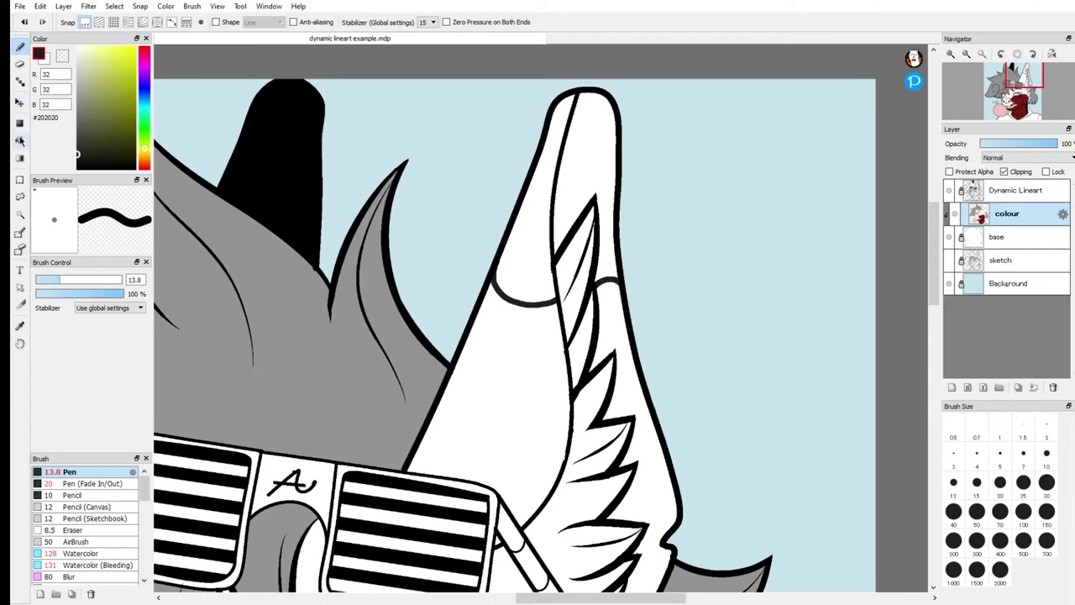
left_click(510, 385)
left_click(622, 334)
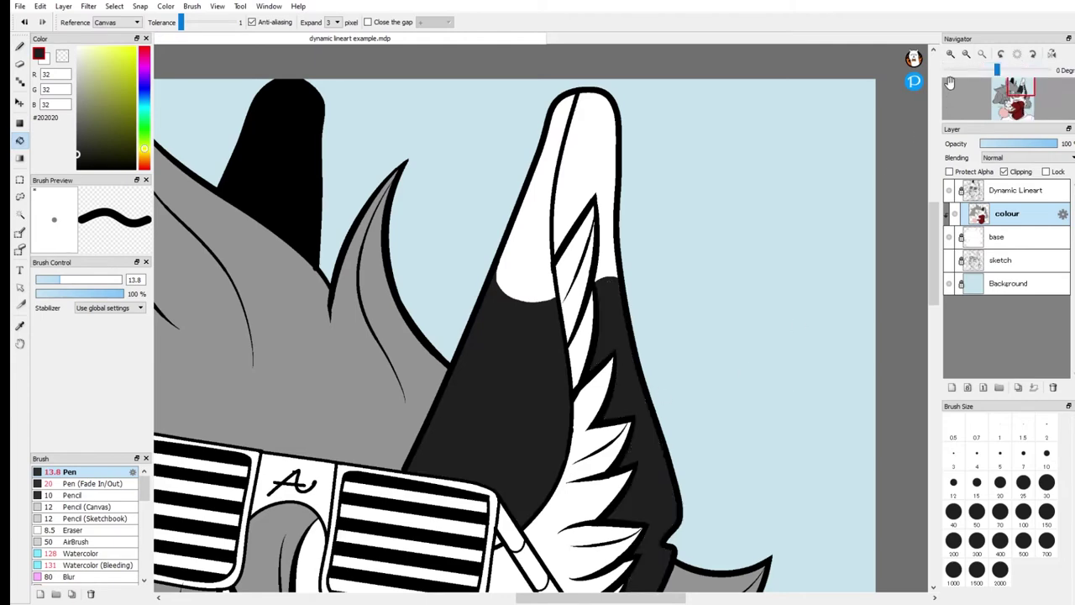
- Examine the ear's dark fill and its edge against the white tip at several zoom levels
left_click(966, 54)
left_click(966, 54)
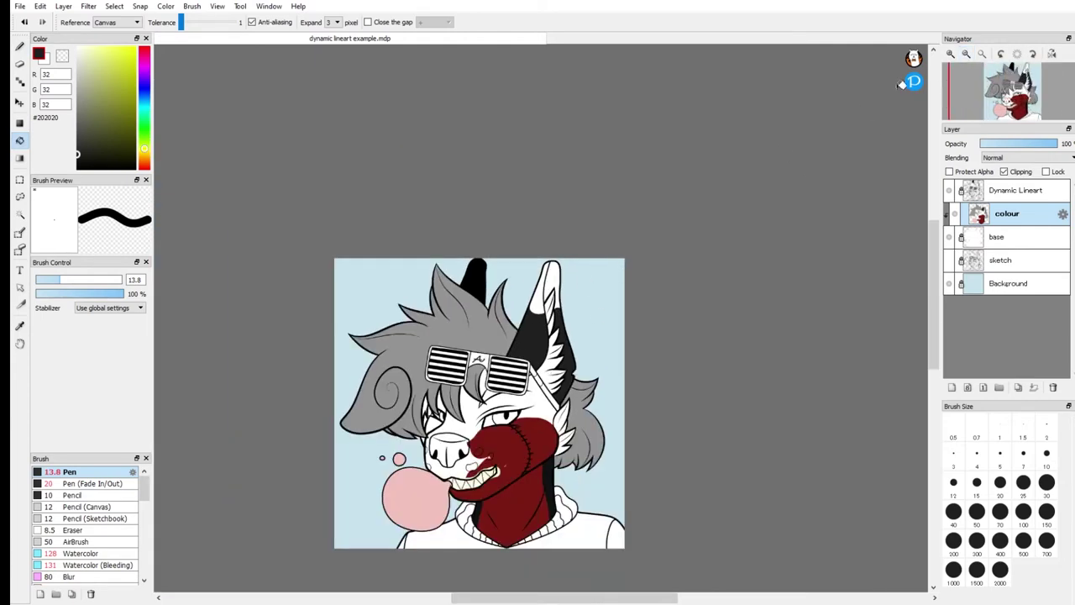
left_click(951, 54)
left_click(952, 54)
left_click(952, 54)
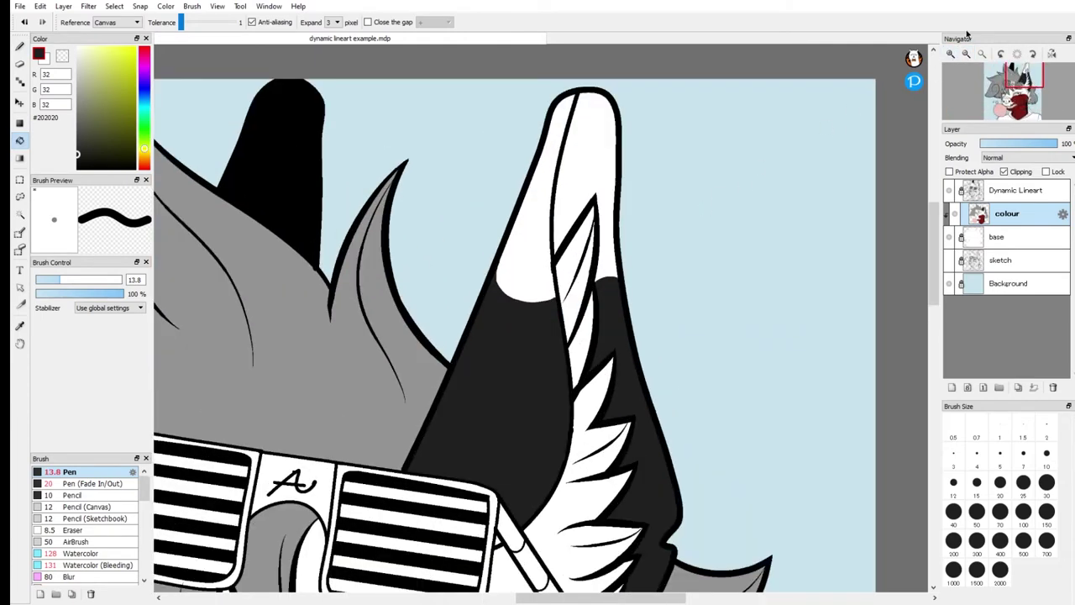
left_click(952, 53)
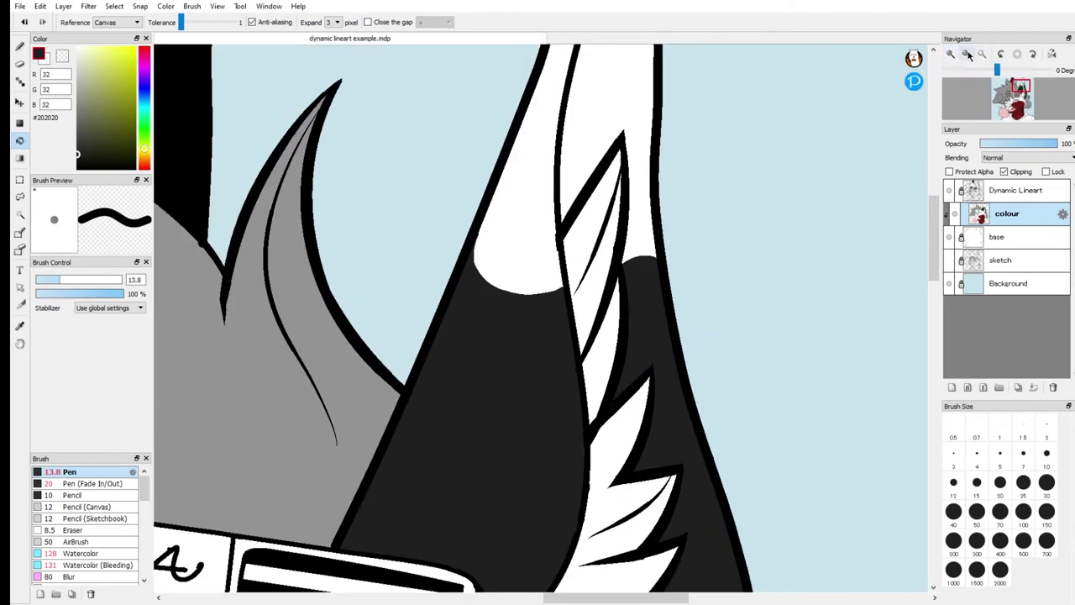
left_click(966, 54)
left_click(966, 54)
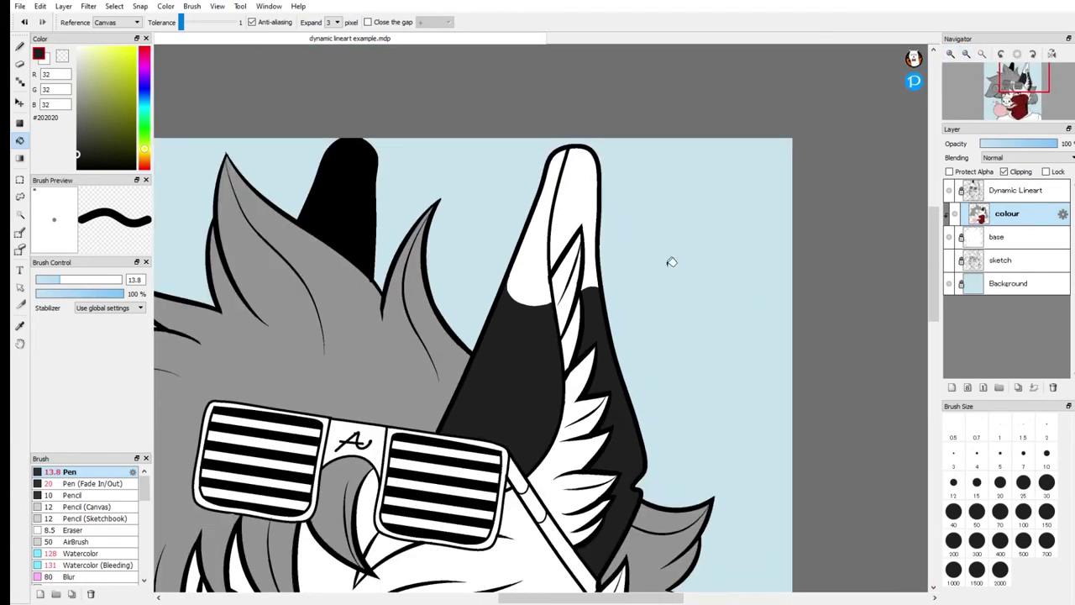
left_click_drag(1019, 104, 1018, 84)
left_click(950, 54)
left_click(966, 54)
left_click(951, 54)
left_click(951, 53)
left_click(950, 54)
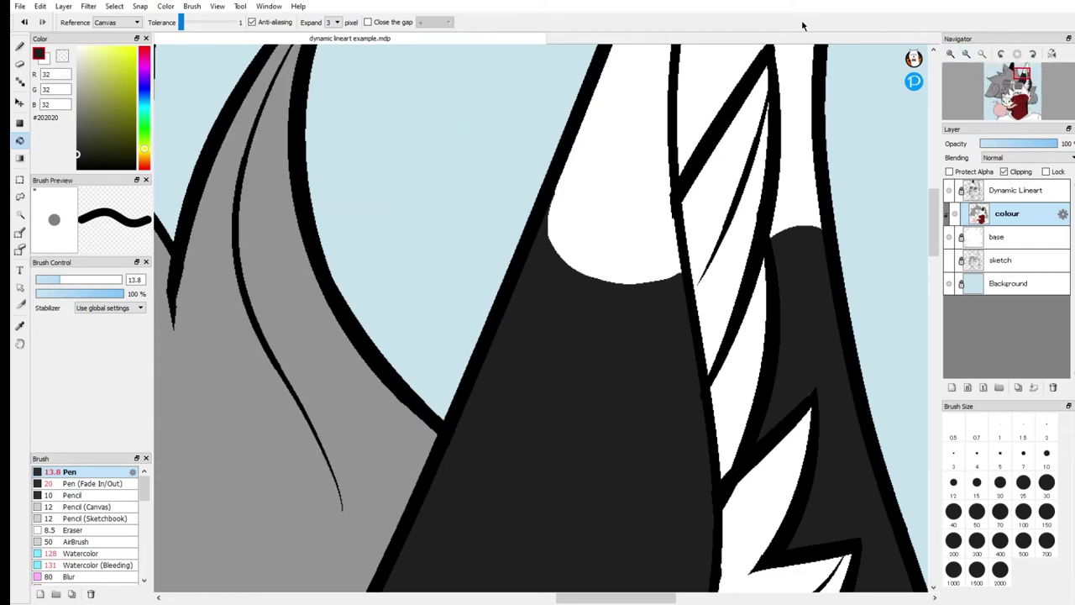
- Draw a small oval outline in #202020 on the neck with the Pen and bucket-fill it with pale pink #F5DBDB
left_click_drag(145, 81, 148, 42)
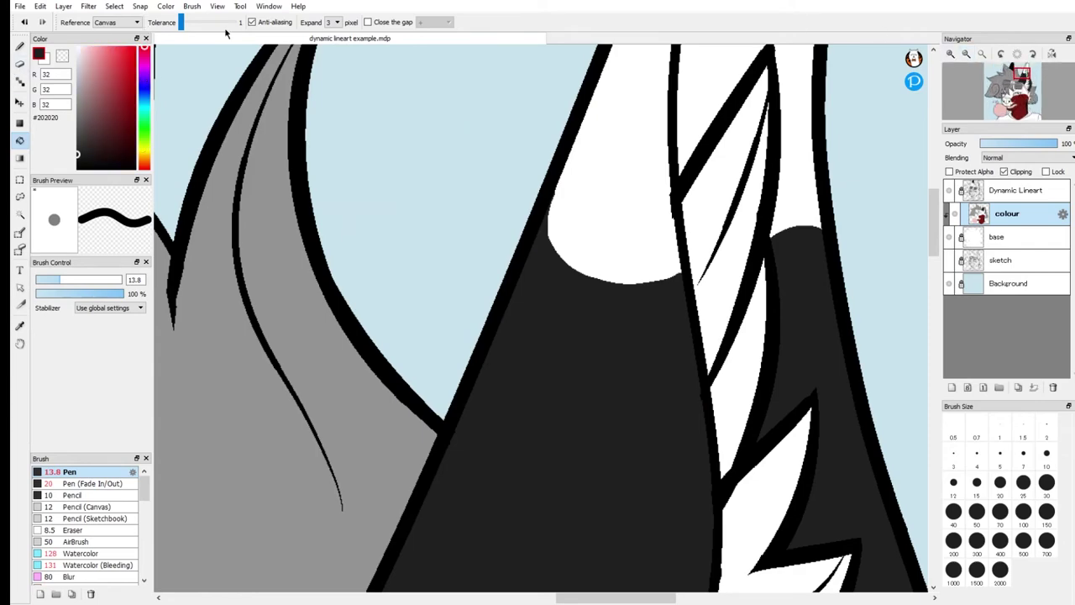
left_click_drag(997, 87, 994, 110)
key("b")
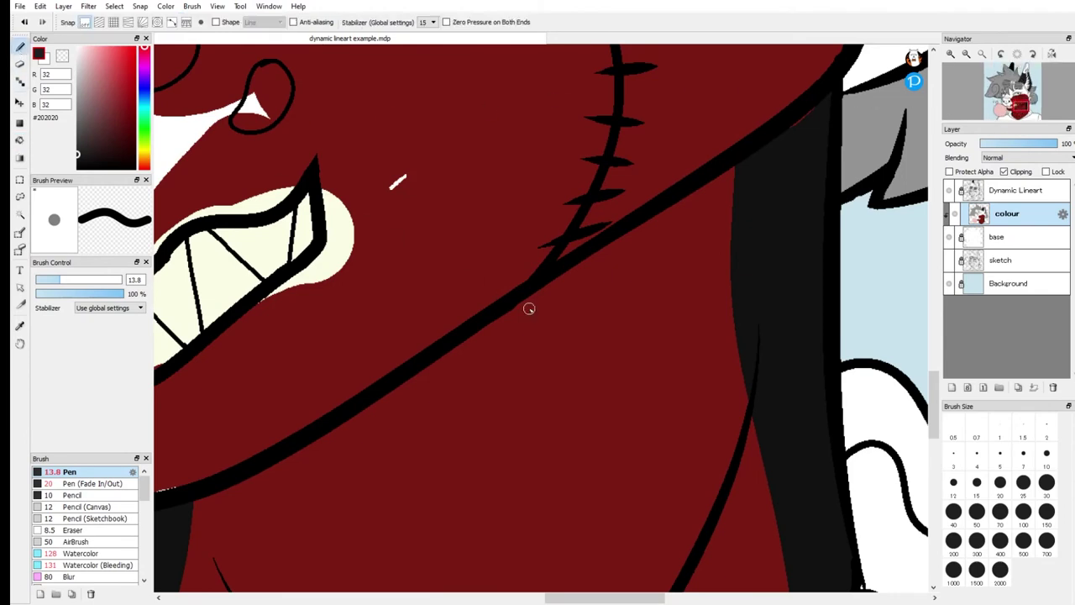
mouse_move(523, 339)
left_mouse_down()
mouse_move(531, 464)
mouse_move(531, 338)
left_mouse_up()
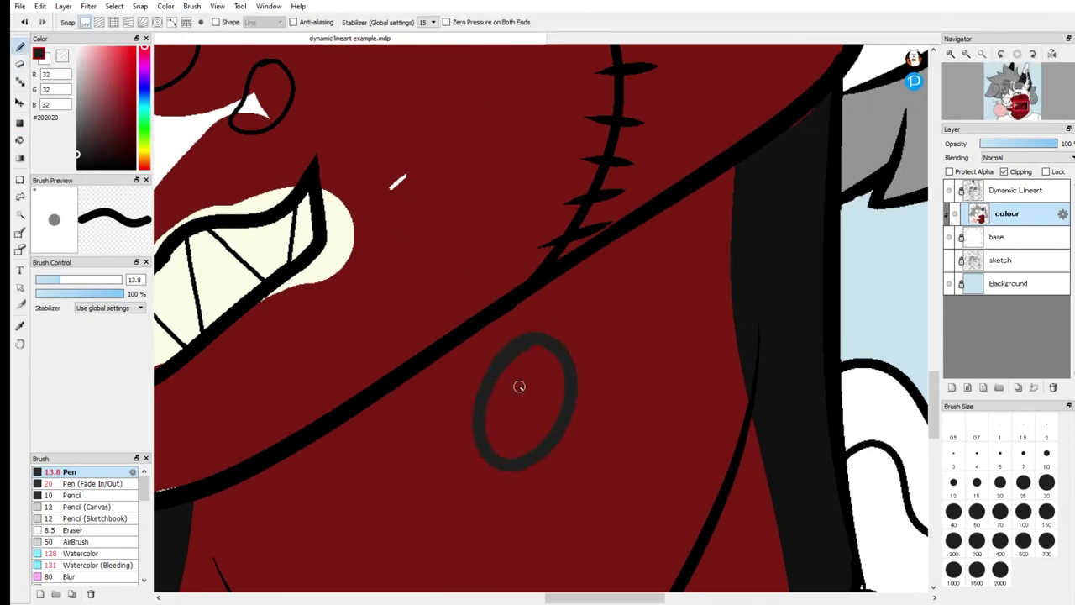
left_click(83, 52)
left_click(20, 141)
left_click(539, 383)
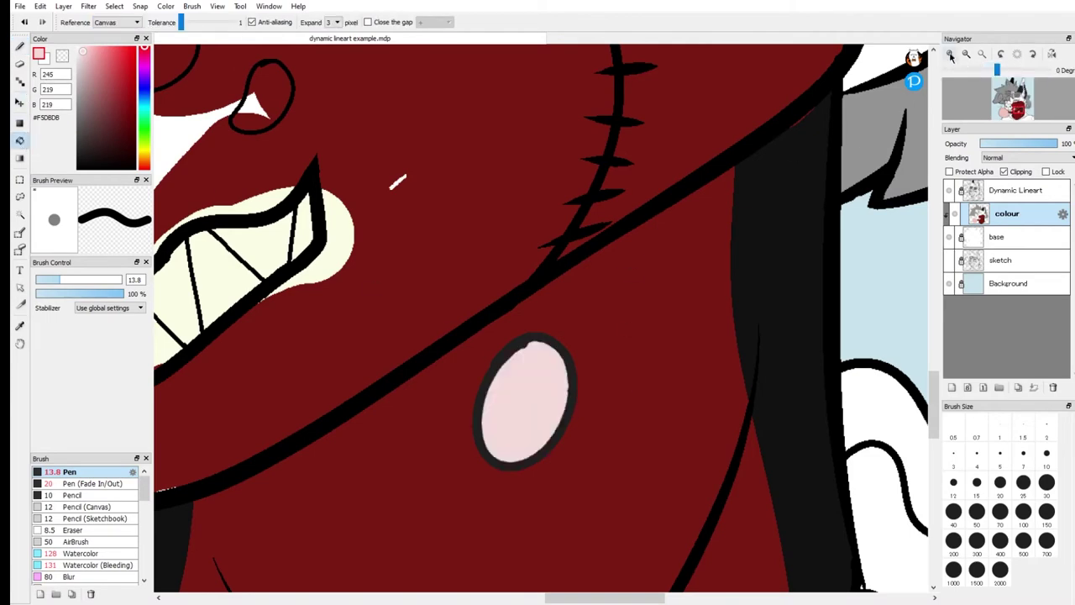
- Circle part of the oval's fill edge in red #FF0000 with the Pen at size 2.1, and undo the mark
left_click(950, 53)
left_click(950, 54)
left_click(950, 53)
left_click_drag(1022, 112, 1016, 112)
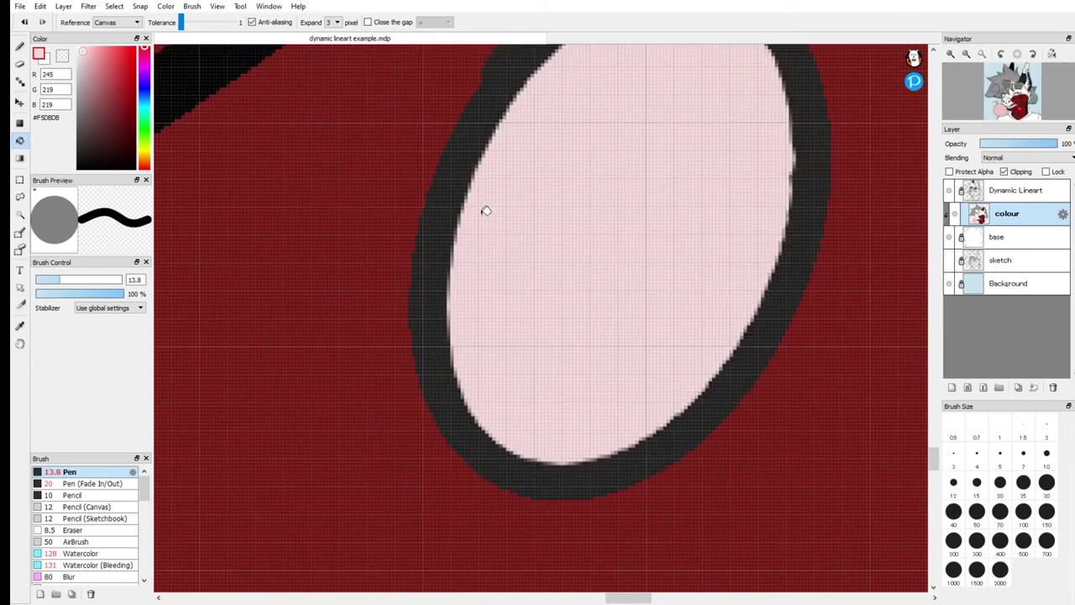
left_click(19, 47)
mouse_move(105, 71)
left_mouse_down()
mouse_move(108, 50)
mouse_move(149, 3)
left_mouse_up()
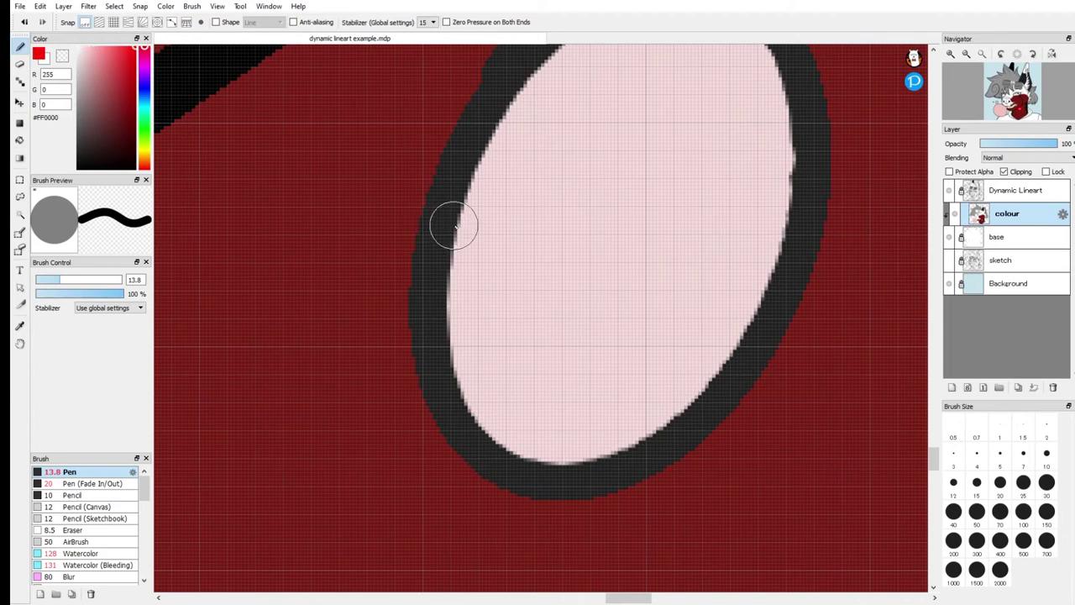
left_click_drag(56, 280, 39, 280)
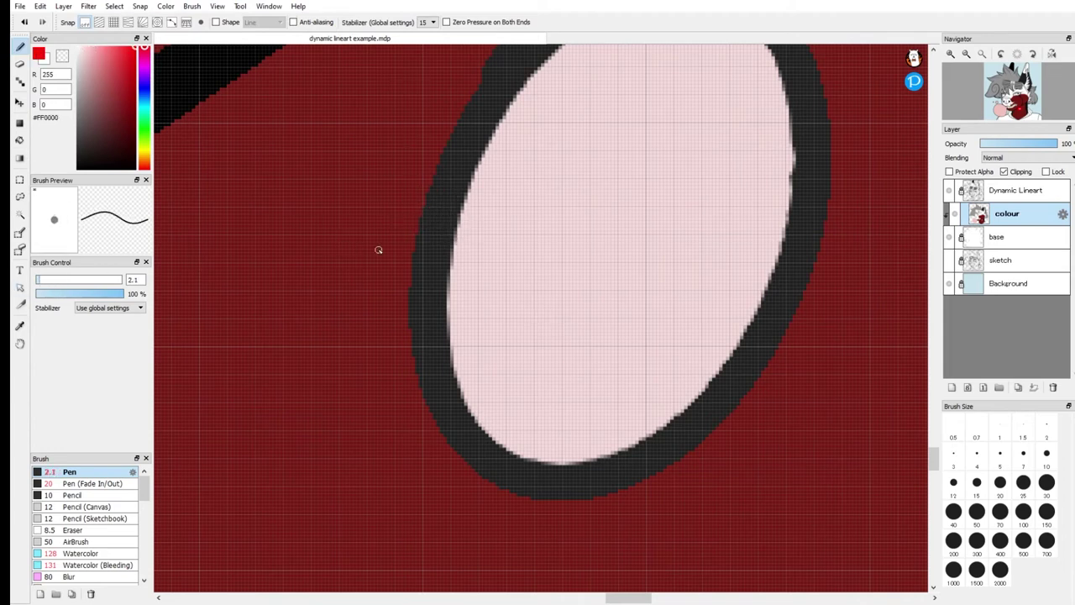
mouse_move(430, 252)
left_mouse_down()
mouse_move(424, 303)
mouse_move(444, 334)
mouse_move(481, 324)
mouse_move(490, 277)
mouse_move(466, 240)
mouse_move(438, 237)
mouse_move(424, 274)
left_mouse_up()
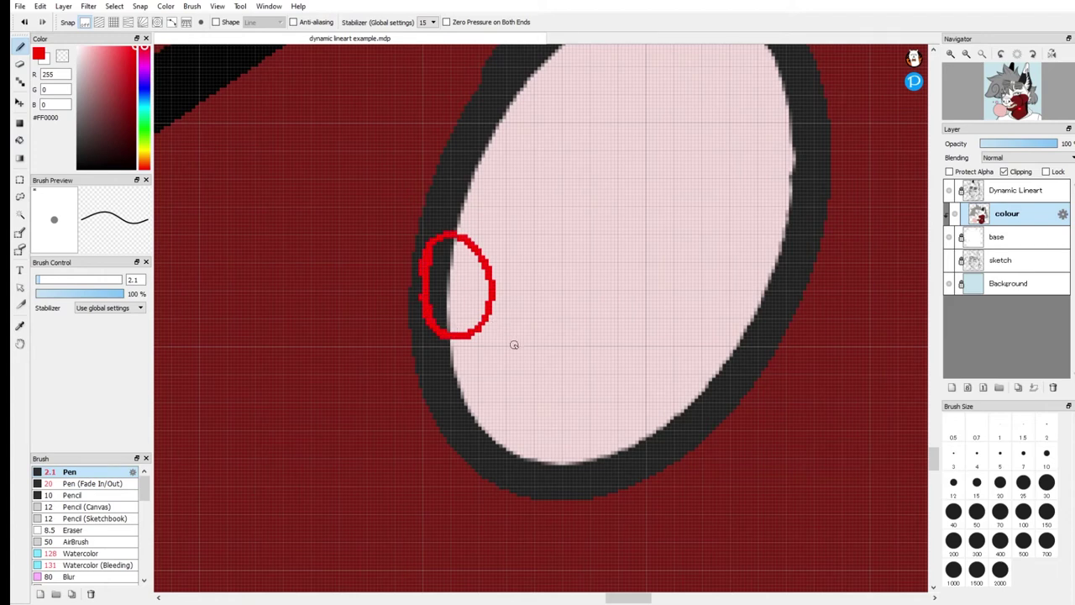
key("ctrl+z")
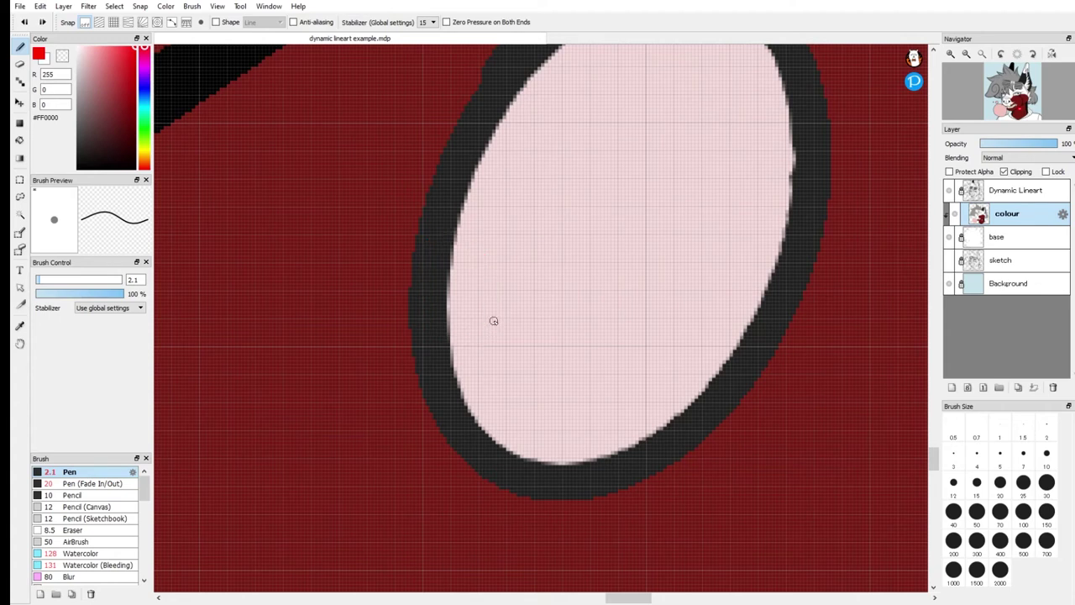
- Mark the edge between the oval's outline and its pink fill with short red strokes and an arrow, undoing each attempt
mouse_move(458, 152)
left_mouse_down()
mouse_move(452, 180)
mouse_move(503, 213)
mouse_move(457, 230)
left_mouse_up()
key("ctrl+z")
mouse_move(471, 145)
left_mouse_down()
mouse_move(442, 180)
mouse_move(461, 172)
left_mouse_up()
key("ctrl+z")
mouse_move(506, 242)
left_mouse_down()
mouse_move(493, 220)
mouse_move(470, 224)
mouse_move(489, 224)
mouse_move(462, 238)
left_mouse_up()
key("ctrl+z")
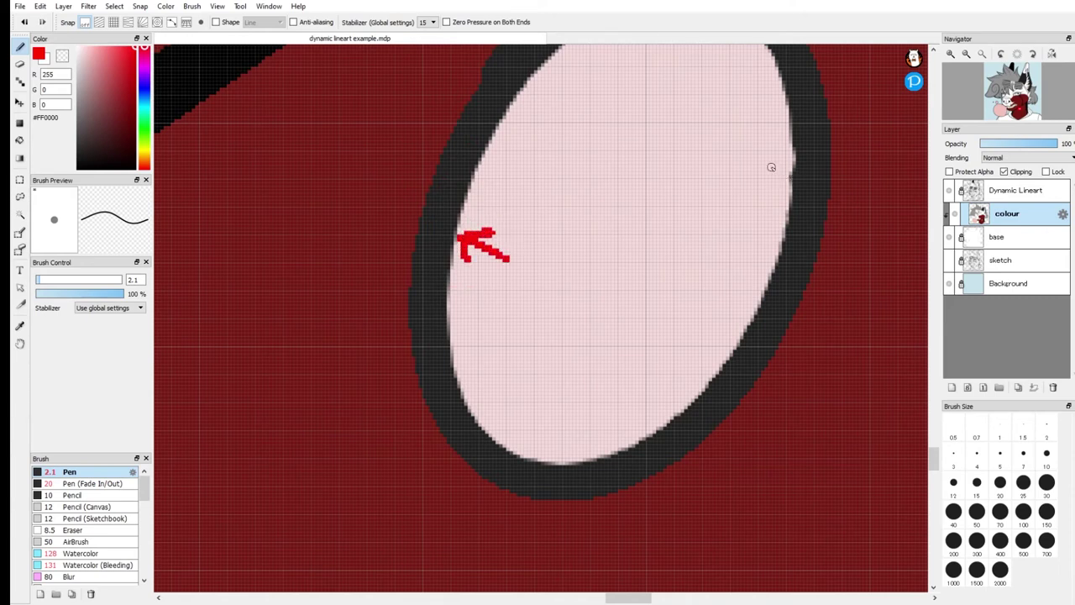
- Undo the red arrow, the pink fill and the test oval on the neck
key("ctrl+z")
key("ctrl+z")
key("ctrl+z")
key("ctrl+z")
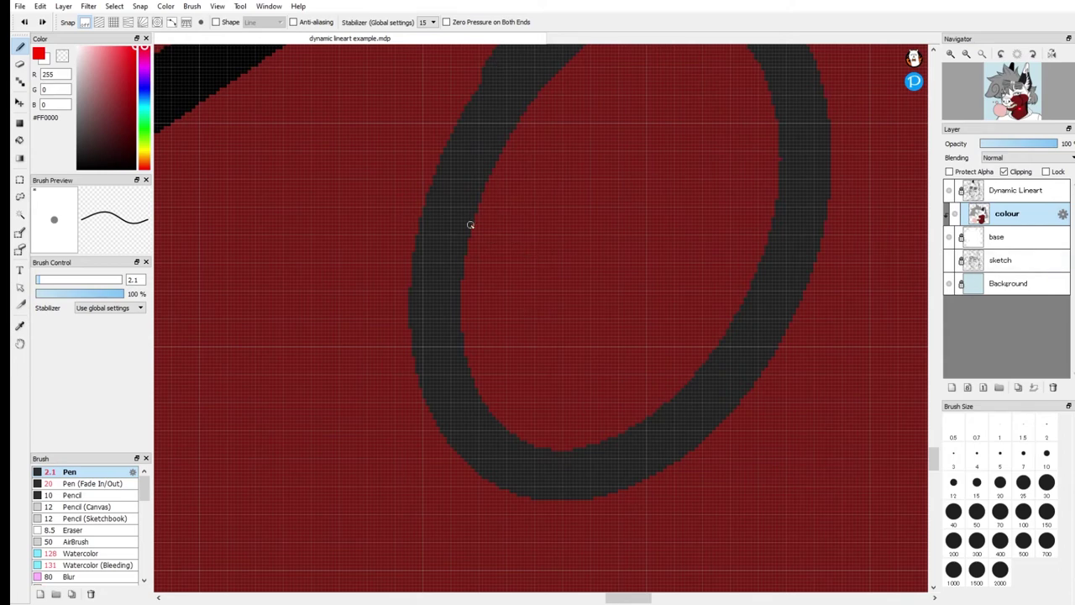
key("ctrl+z")
scroll(526, 204, "down", 6)
scroll(527, 205, "up", 3)
scroll(526, 204, "down", 1)
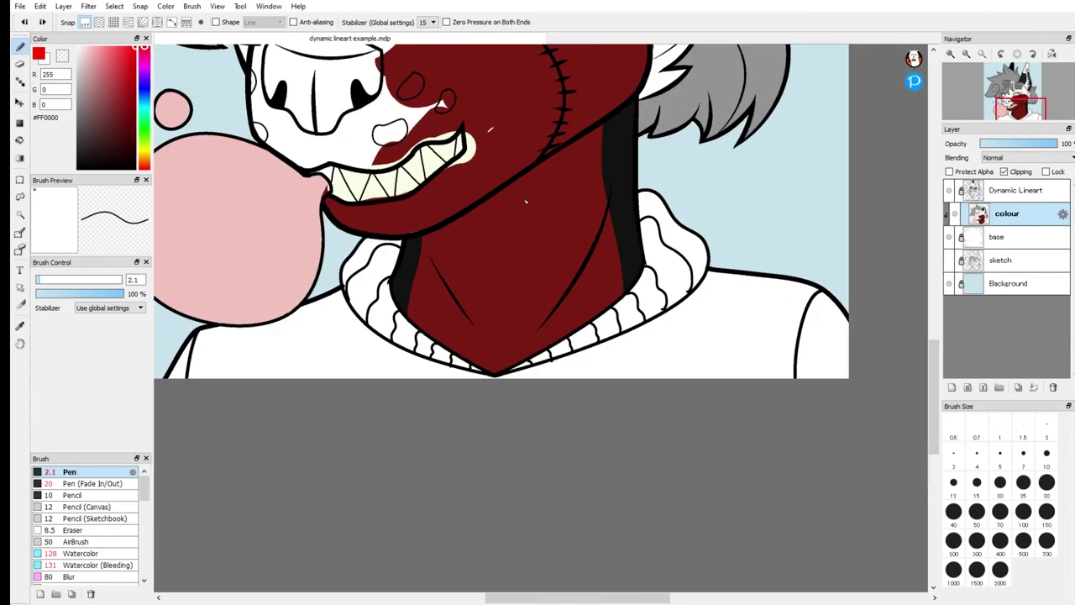
left_click_drag(1000, 114, 1006, 101)
scroll(791, 245, "down", 2)
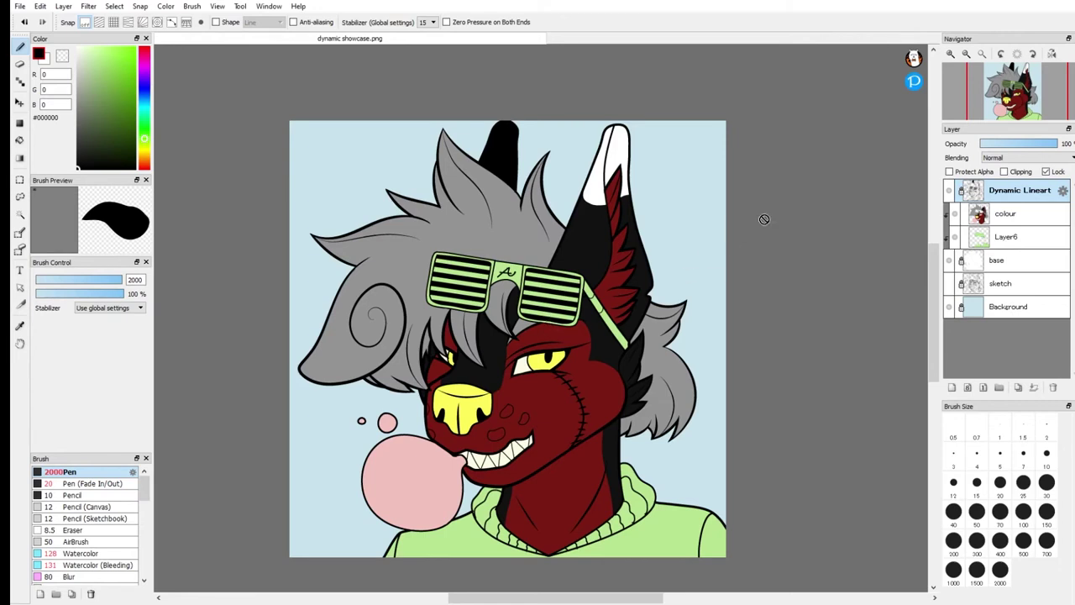
- Add a new layer above the Dynamic Lineart layer and clip it to the lineart
left_click(952, 387)
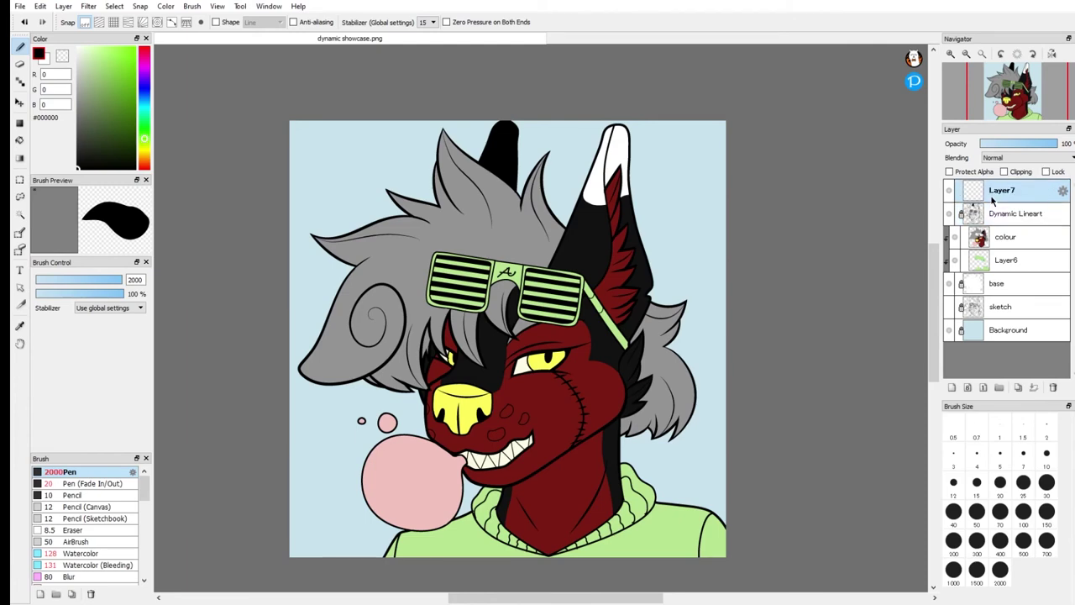
left_click(1004, 172)
left_click(1008, 211)
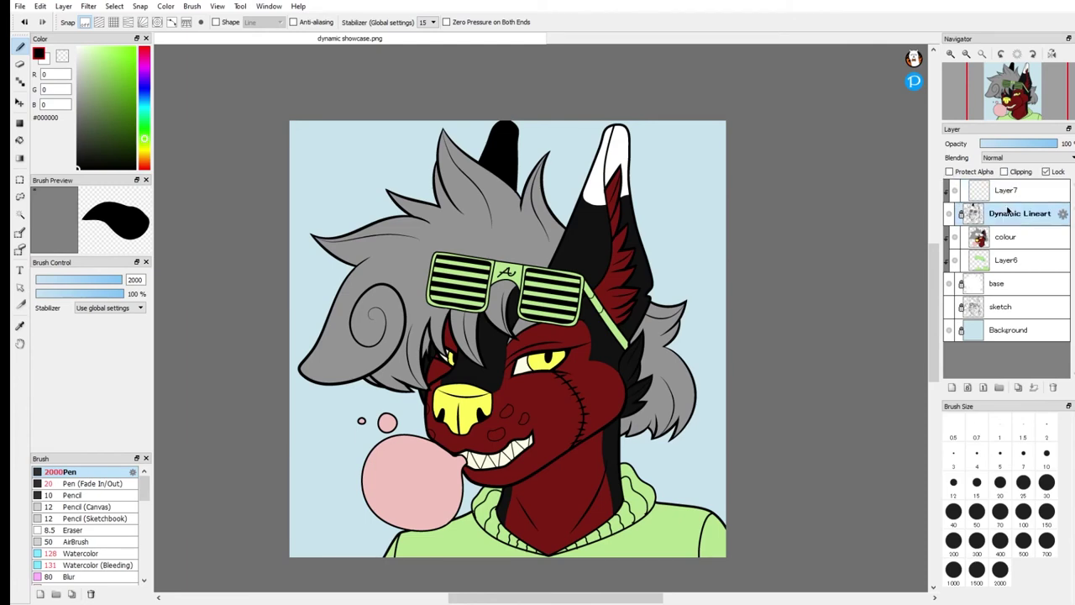
left_click(1009, 191)
- Sample the hair's grey with the Eyedropper, darken it to #757575 and reduce the Pen size to about 41
scroll(517, 321, "down", 2)
scroll(517, 321, "up", 5)
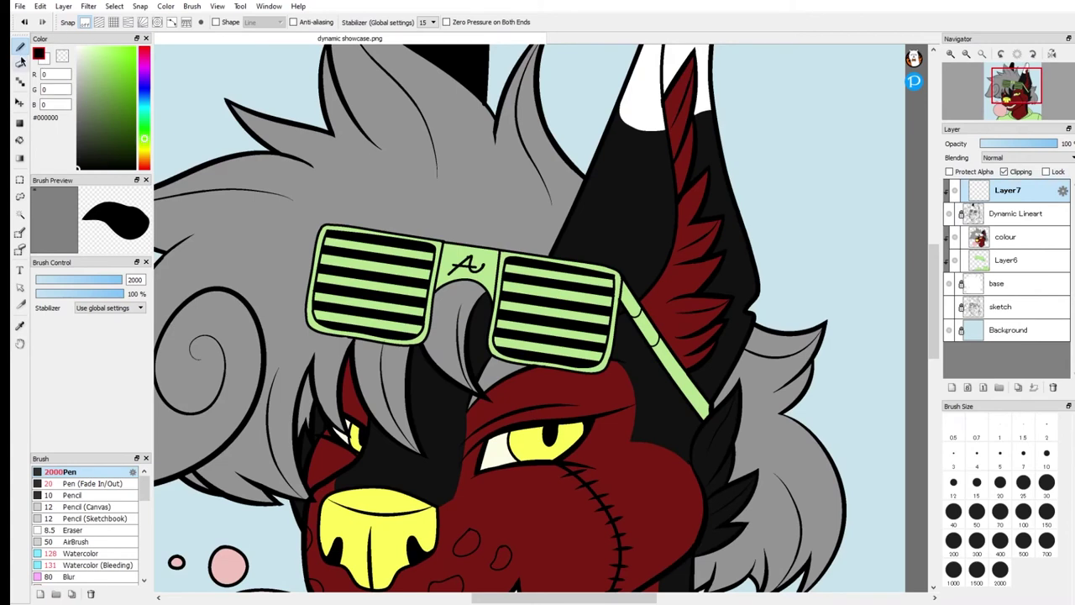
left_click(19, 327)
left_click(297, 239)
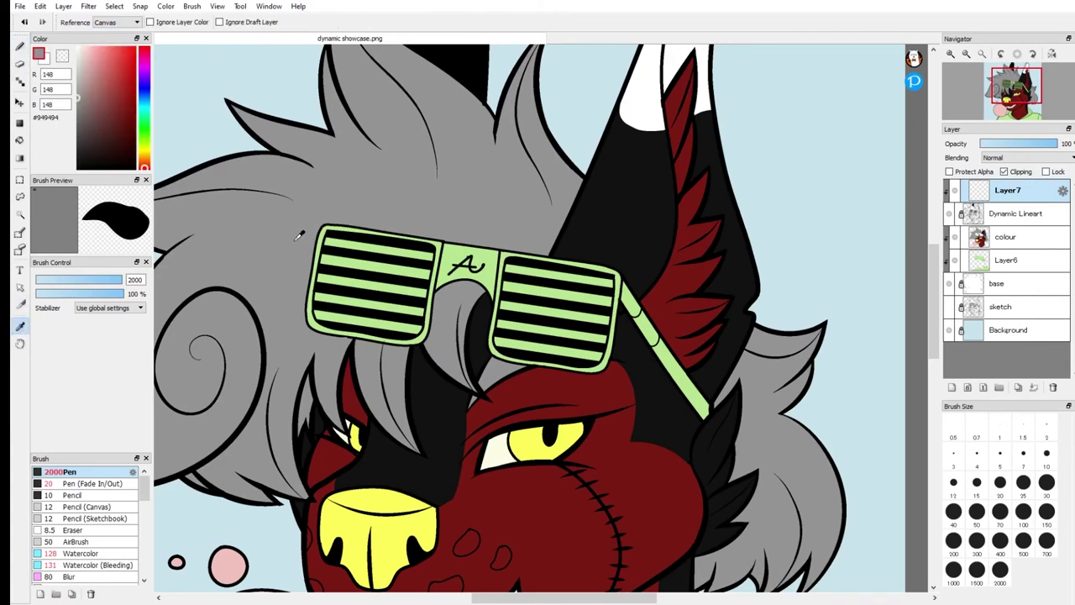
left_click(526, 417)
left_click(438, 216)
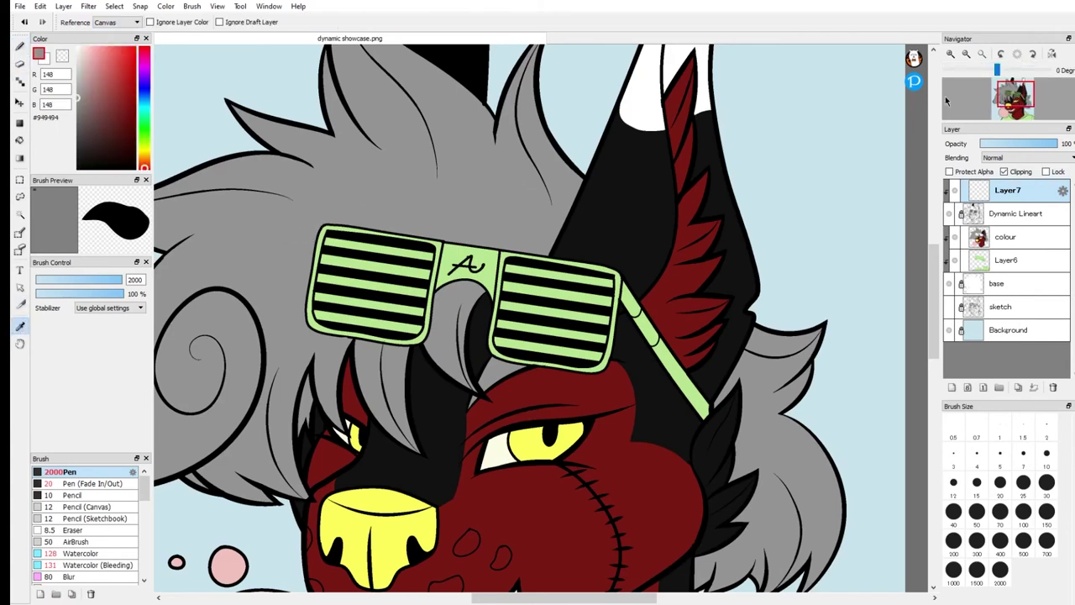
left_click(19, 46)
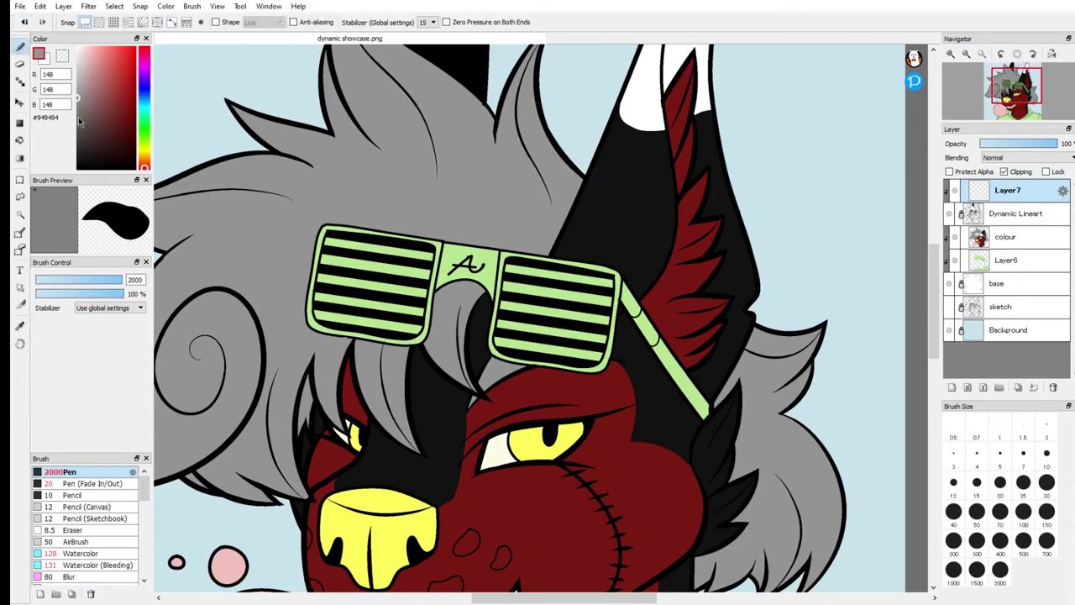
left_click_drag(73, 110, 63, 117)
left_click(118, 280)
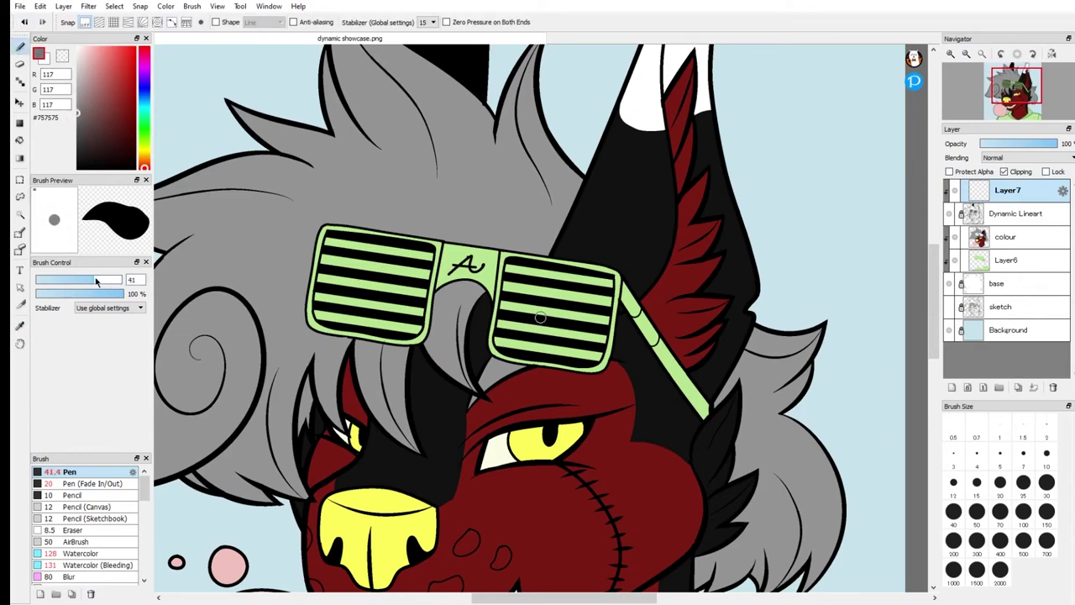
- Paint over the hair and ear lineart on the clipped Layer7 in grey #757575 at brush size 112
mouse_move(1035, 101)
left_click_drag(1035, 101, 1001, 74)
left_click(951, 53)
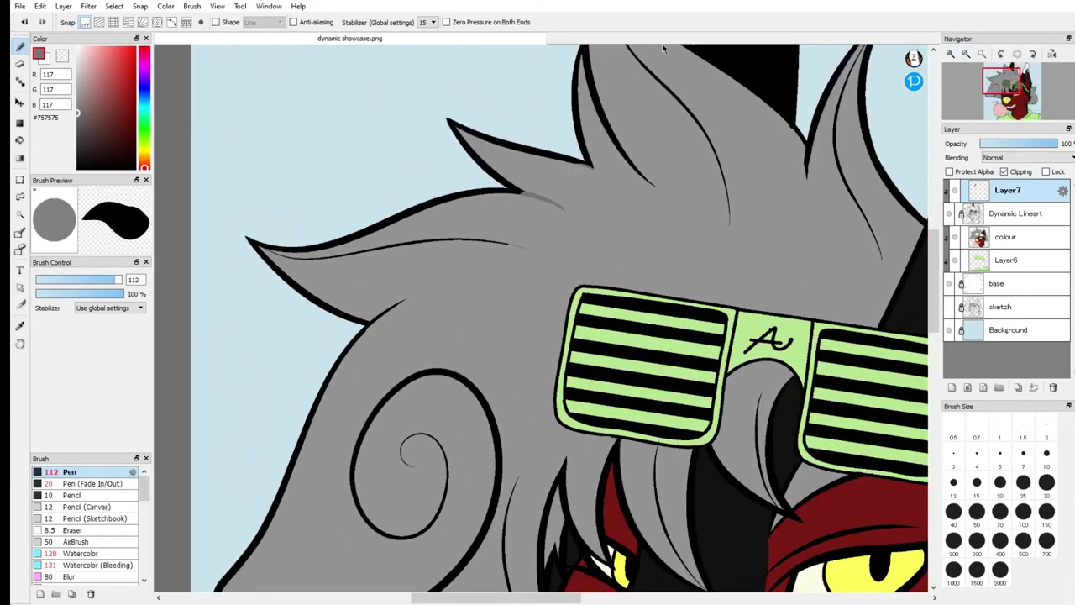
mouse_move(507, 192)
left_mouse_down()
mouse_move(480, 270)
mouse_move(554, 92)
mouse_move(494, 121)
mouse_move(382, 246)
mouse_move(382, 210)
mouse_move(422, 174)
mouse_move(344, 258)
mouse_move(381, 238)
mouse_move(229, 240)
mouse_move(375, 329)
mouse_move(346, 318)
mouse_move(396, 307)
left_mouse_up()
mouse_move(594, 165)
left_mouse_down()
mouse_move(658, 132)
mouse_move(739, 168)
mouse_move(730, 211)
left_mouse_up()
left_click_drag(1009, 92, 992, 86)
mouse_move(553, 220)
left_mouse_down()
mouse_move(480, 305)
mouse_move(451, 364)
mouse_move(432, 435)
mouse_move(436, 504)
mouse_move(579, 510)
left_mouse_up()
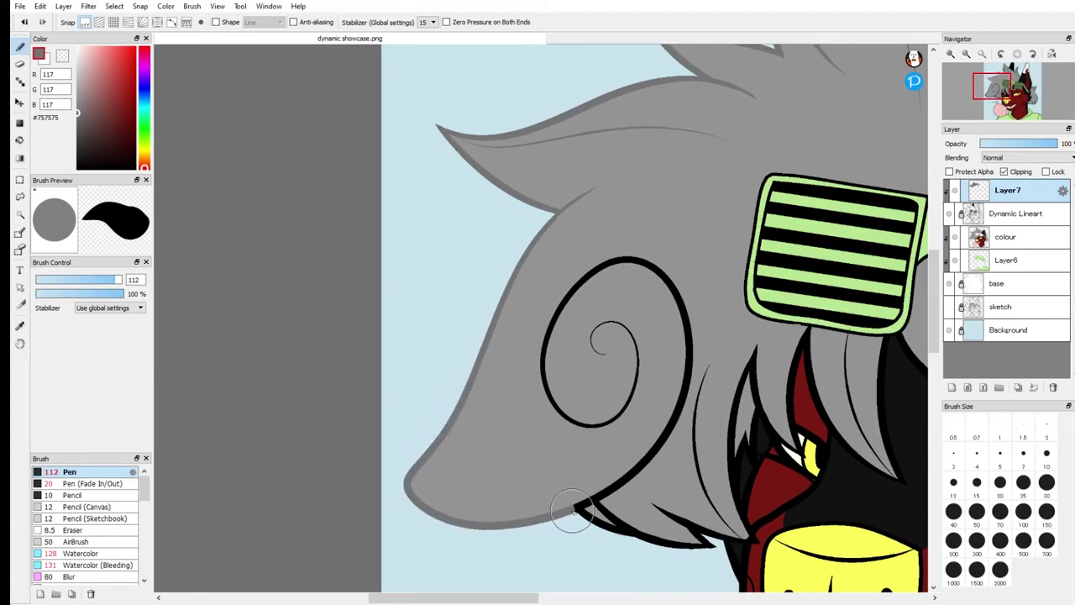
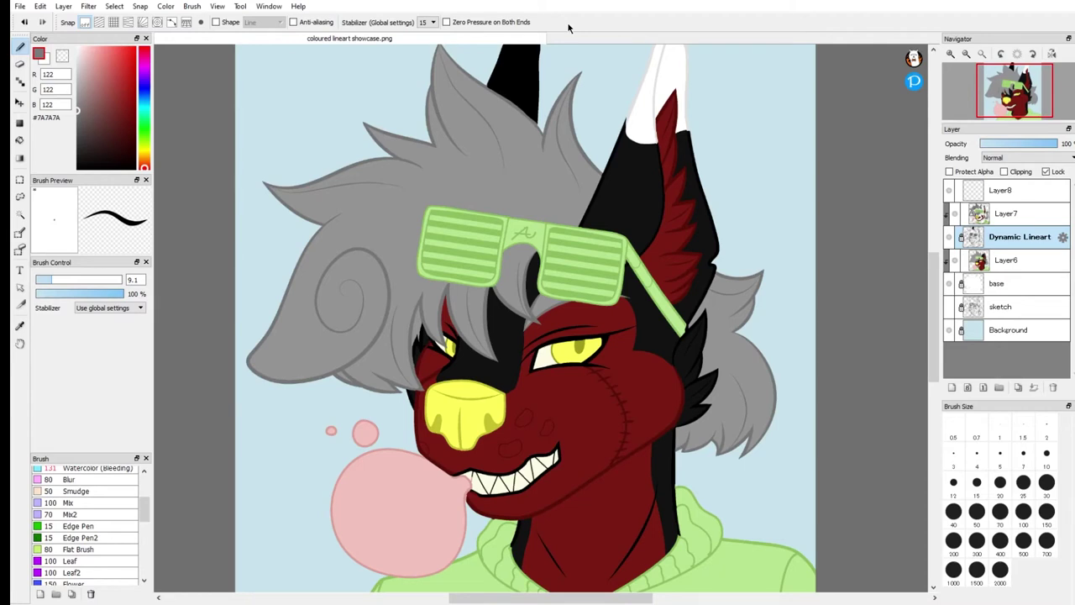
- In the coloured lineart image, add a new layer between Layer6 and the Dynamic Lineart layer
scroll(596, 405, "down", 1)
scroll(596, 406, "up", 1)
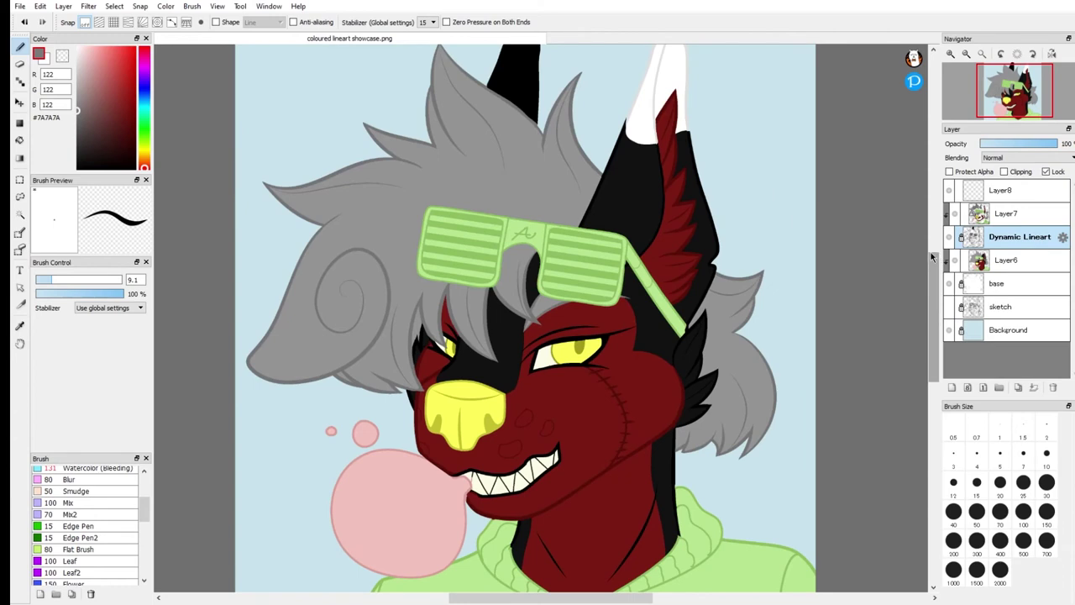
left_click(985, 262)
left_click(952, 387)
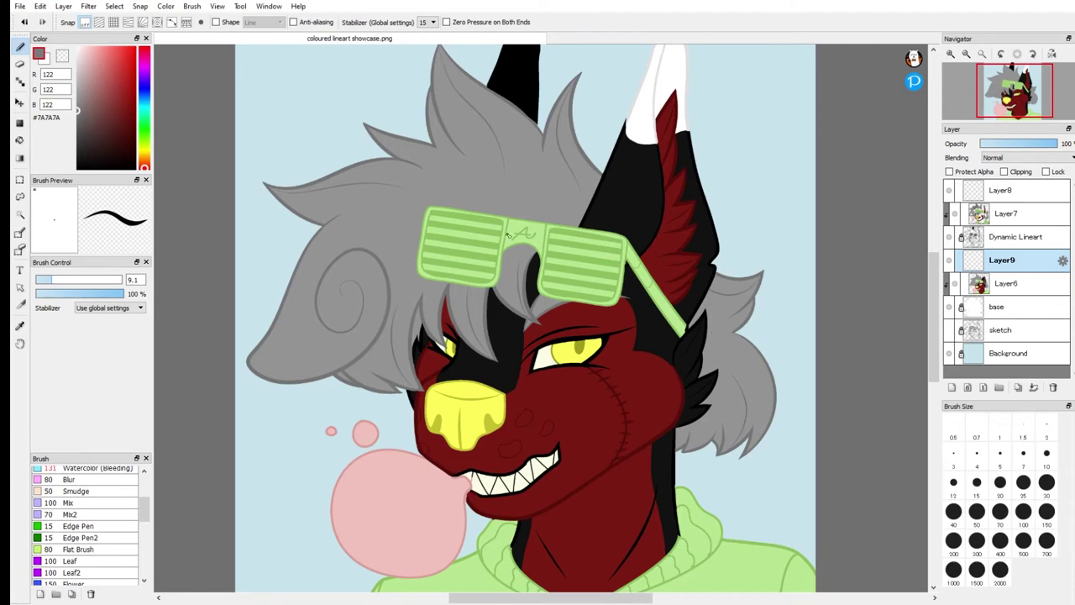
scroll(529, 362, "up", 1)
scroll(504, 378, "down", 2)
scroll(479, 220, "up", 2)
scroll(497, 234, "down", 1)
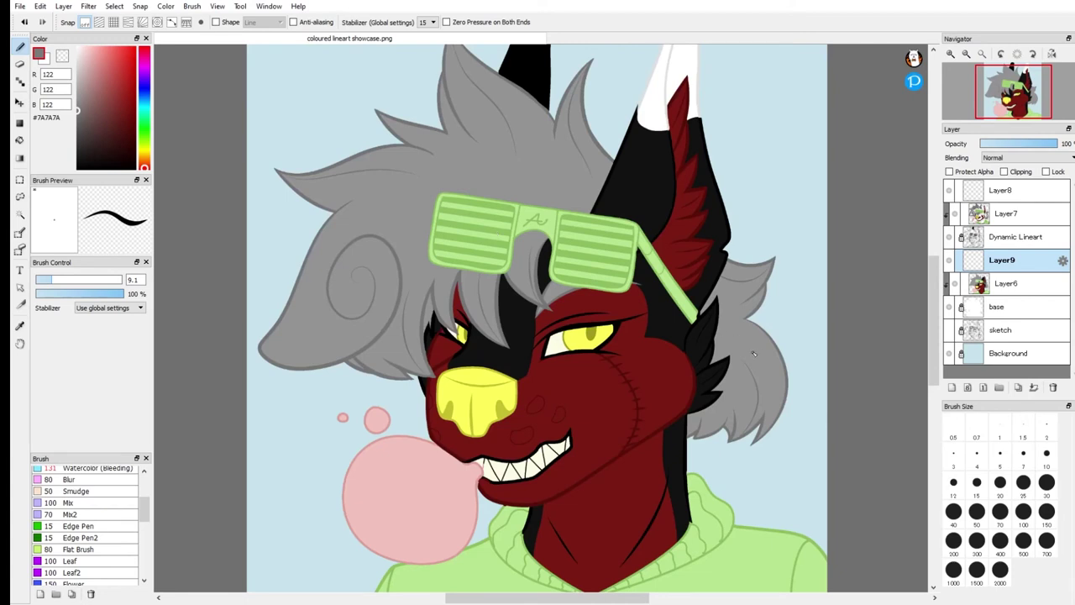
mouse_move(1012, 93)
left_mouse_down()
mouse_move(1020, 99)
mouse_move(1008, 97)
left_mouse_up()
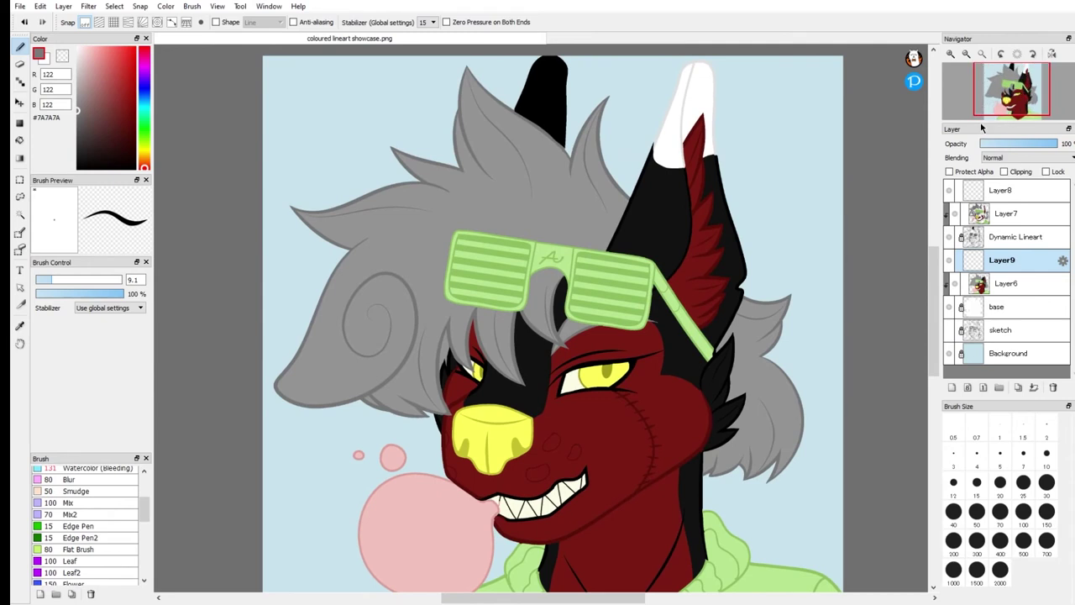
- On Layer8, paint a black spot with a white centre and two thin white strokes beside the hair at Pen size 48
left_click(985, 193)
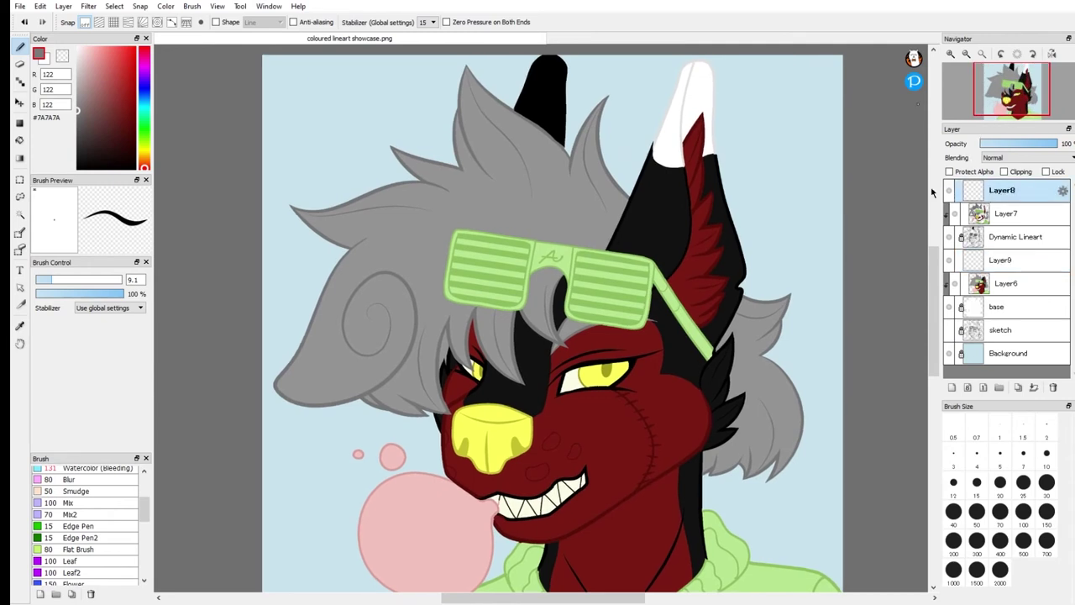
left_click_drag(82, 141, 53, 236)
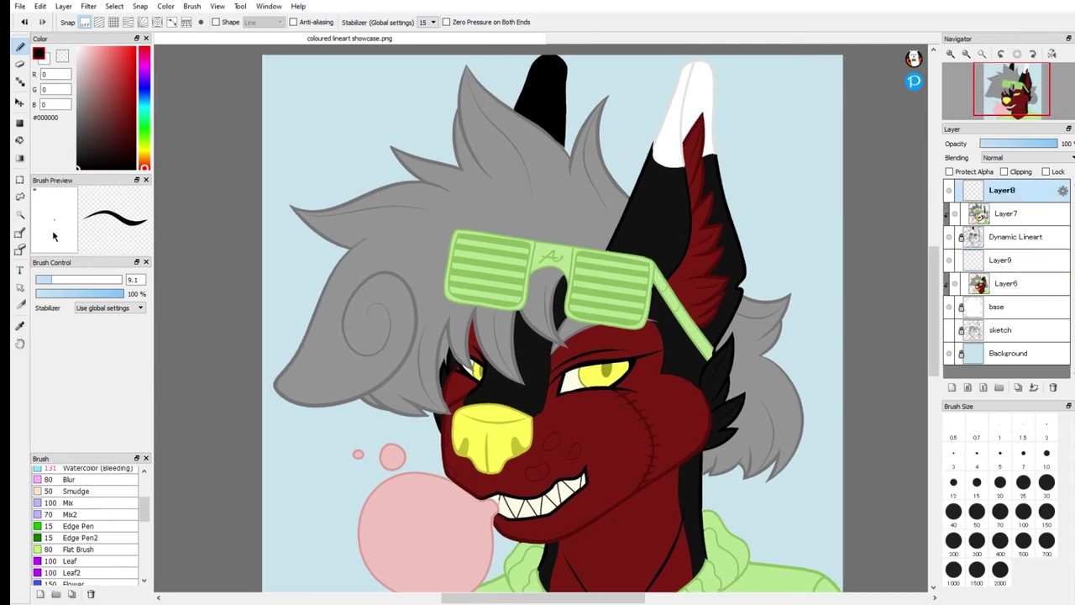
left_click(102, 279)
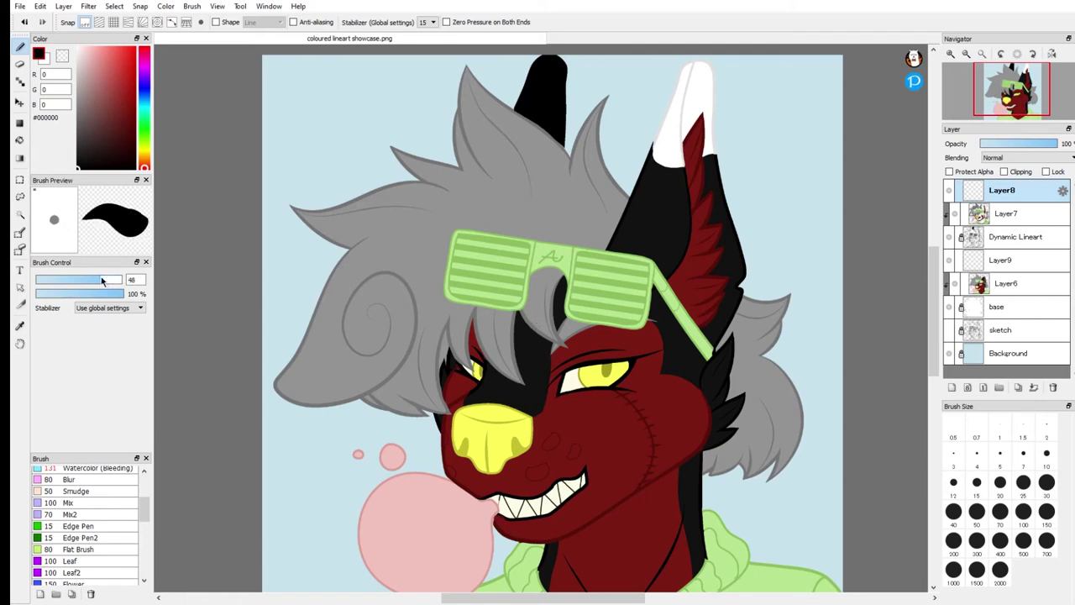
left_click_drag(347, 85, 343, 97)
left_click(77, 48)
left_click(347, 95)
left_click_drag(320, 110, 322, 178)
left_click_drag(384, 78, 448, 84)
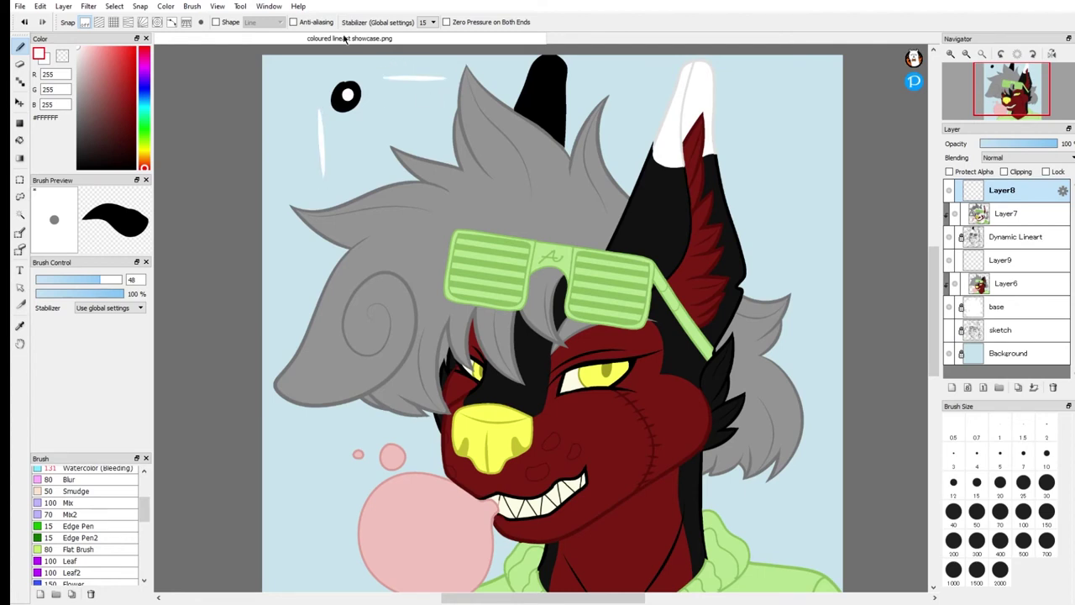
- Undo the two thin white strokes around the black spot and redraw them slightly longer and more slanted
key("ctrl+z")
key("ctrl+z")
left_click_drag(324, 105, 316, 194)
left_click_drag(374, 77, 453, 91)
- Paint white highlights along the upper edges of the hair tufts on Layer8
mouse_move(326, 213)
left_mouse_down()
mouse_move(409, 188)
mouse_move(445, 174)
left_mouse_up()
left_click_drag(466, 74, 564, 175)
left_click_drag(477, 103, 518, 126)
left_click_drag(604, 106, 576, 175)
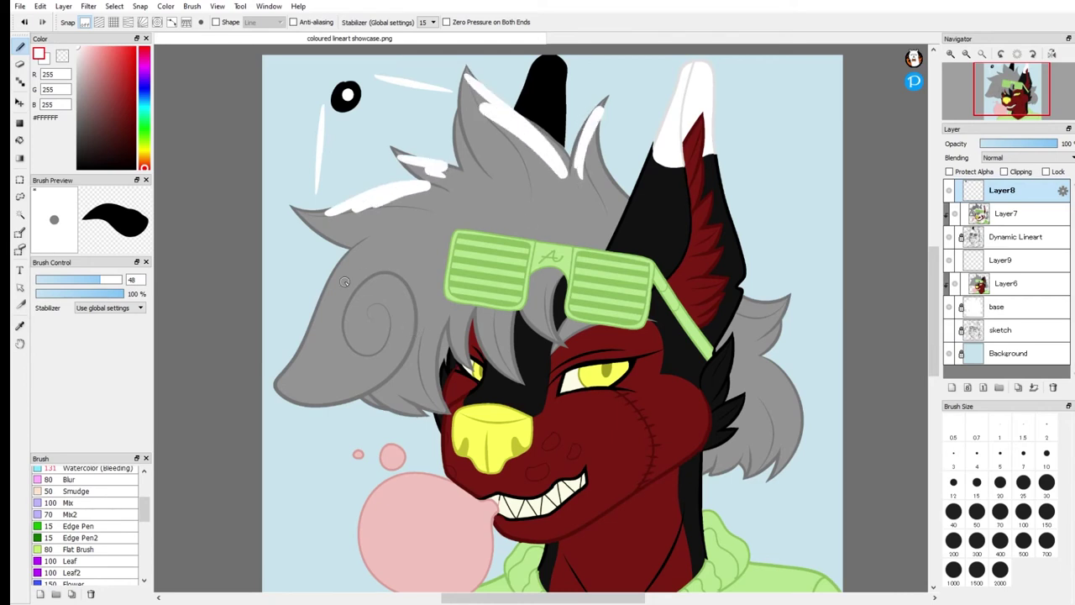
- Add white highlights to the floppy ear, its spiral, the fringe and the nose, undoing a stroke on the upright ear
left_click_drag(357, 252, 295, 390)
mouse_move(370, 319)
left_mouse_down()
mouse_move(361, 345)
mouse_move(346, 287)
mouse_move(402, 276)
mouse_move(459, 348)
left_mouse_up()
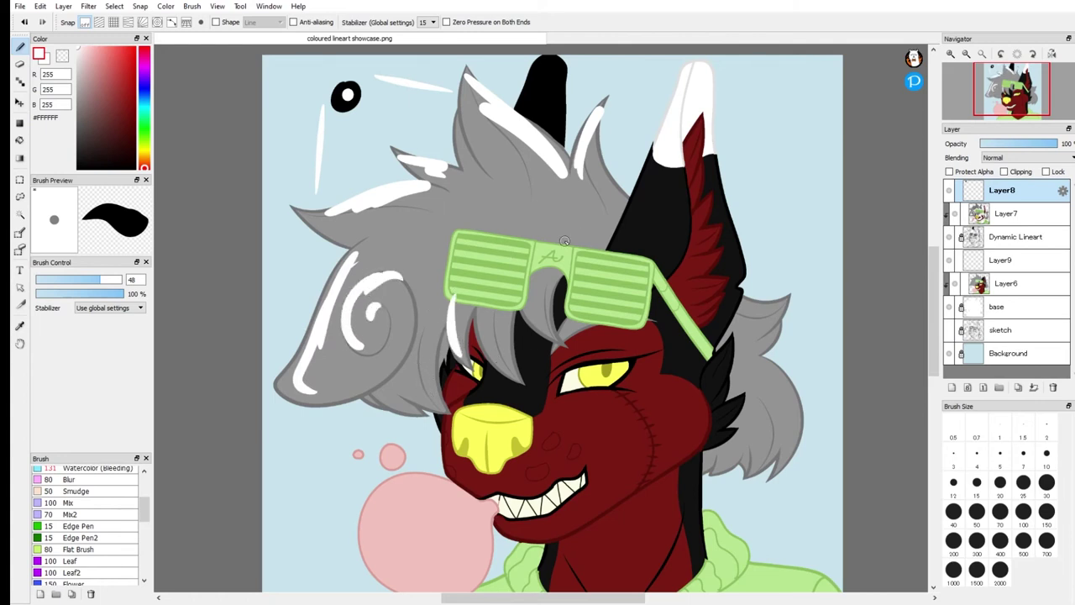
left_click_drag(655, 148, 603, 271)
key("ctrl+z")
left_click_drag(513, 409, 474, 409)
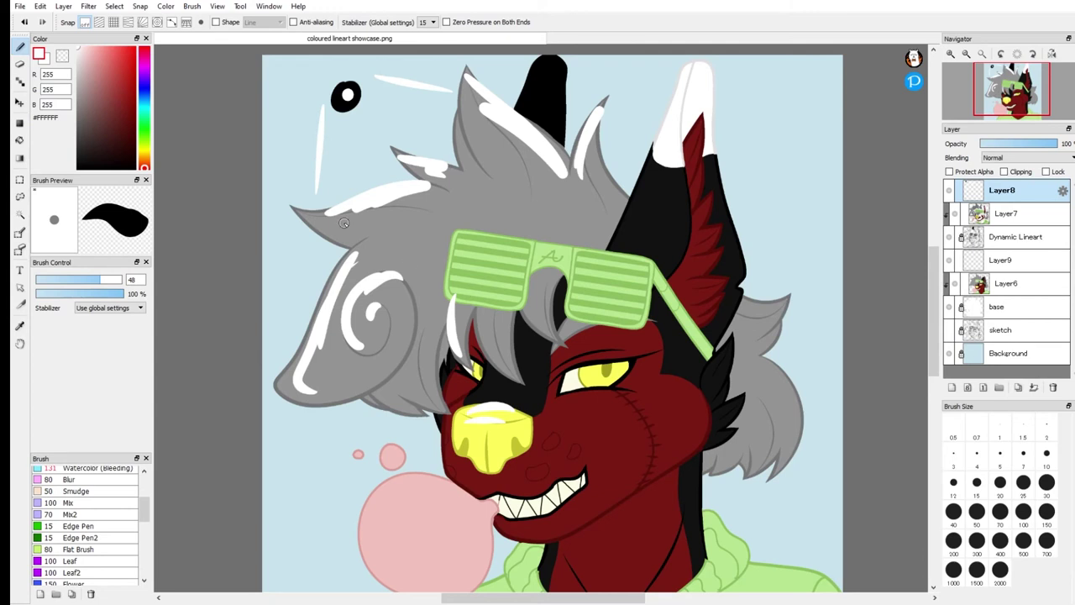
- Paint grey #6C6C6C shading strokes on the hair tufts and fringe on Layer8
left_click(87, 130)
left_click(76, 117)
mouse_move(305, 217)
left_mouse_down()
mouse_move(431, 235)
mouse_move(354, 219)
mouse_move(398, 232)
mouse_move(369, 229)
mouse_move(349, 245)
mouse_move(334, 222)
mouse_move(370, 225)
left_mouse_up()
mouse_move(410, 168)
left_mouse_down()
mouse_move(458, 195)
mouse_move(435, 168)
left_mouse_up()
left_click_drag(460, 131, 468, 149)
key("ctrl+z")
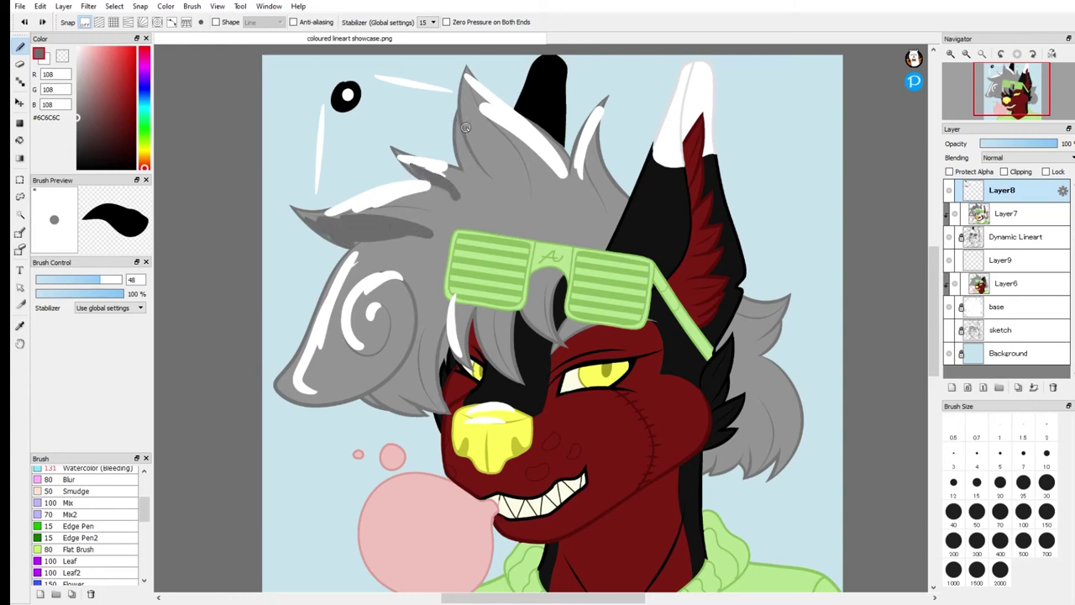
mouse_move(471, 78)
left_mouse_down()
mouse_move(544, 149)
mouse_move(558, 212)
mouse_move(502, 110)
mouse_move(550, 165)
left_mouse_up()
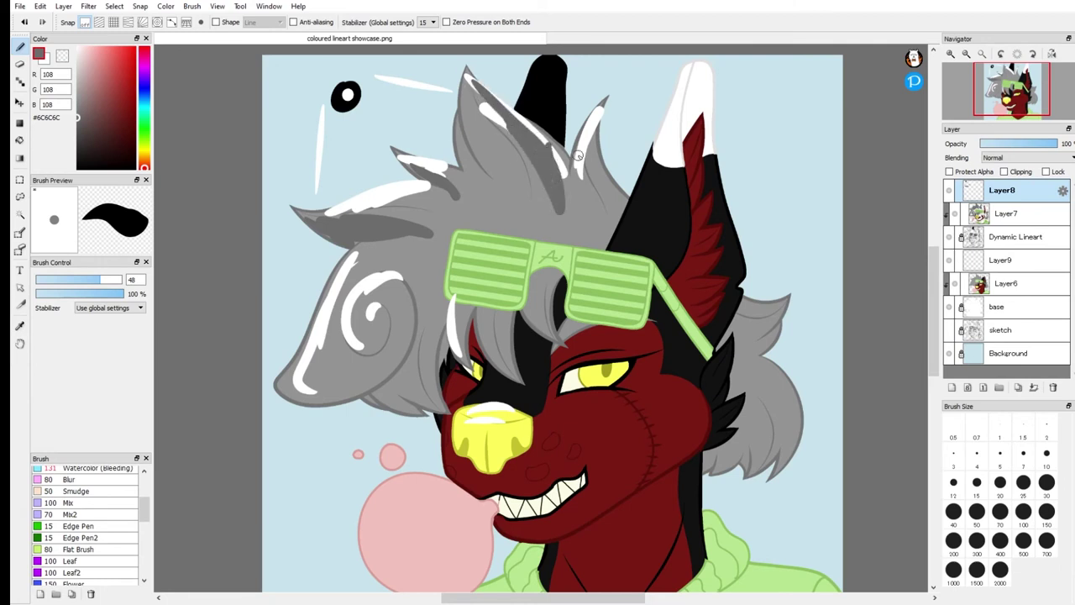
left_click_drag(595, 138, 623, 206)
left_click_drag(514, 366, 507, 311)
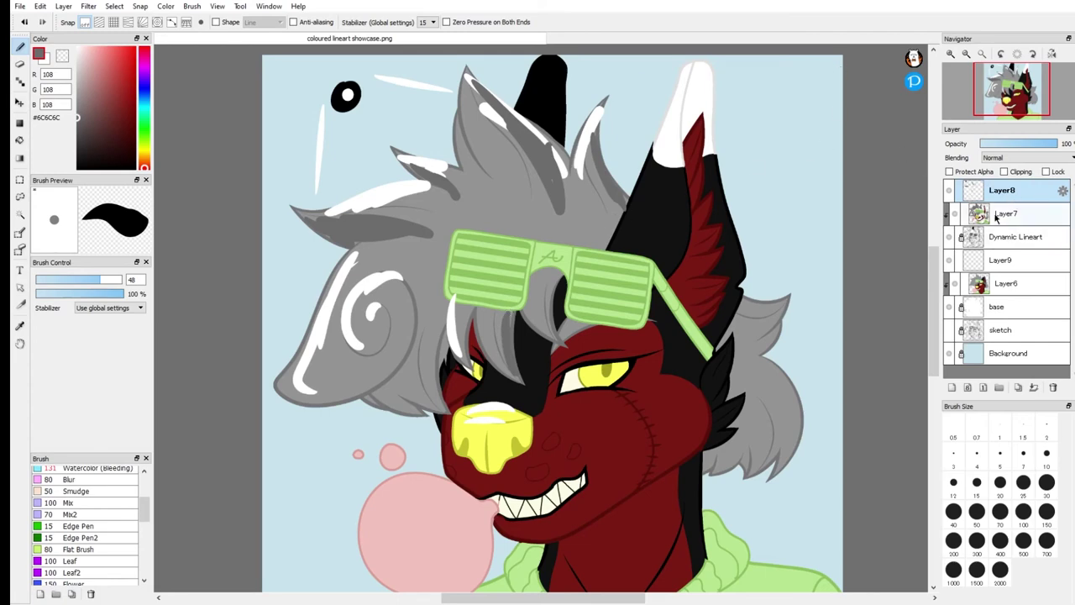
- Delete Layer8 with its test highlights and shading, and make Layer9 the active layer
left_click(1053, 387)
left_click(1000, 237)
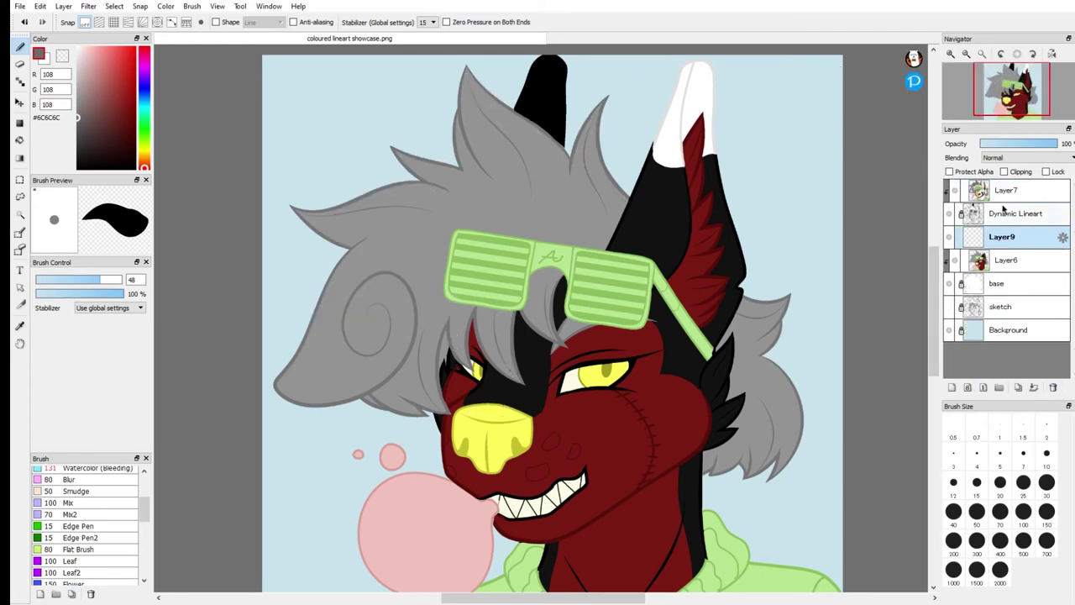
- Try a shading stroke in grey #828282 on the fringe lock below the glasses' bridge, and undo it
left_click(951, 53)
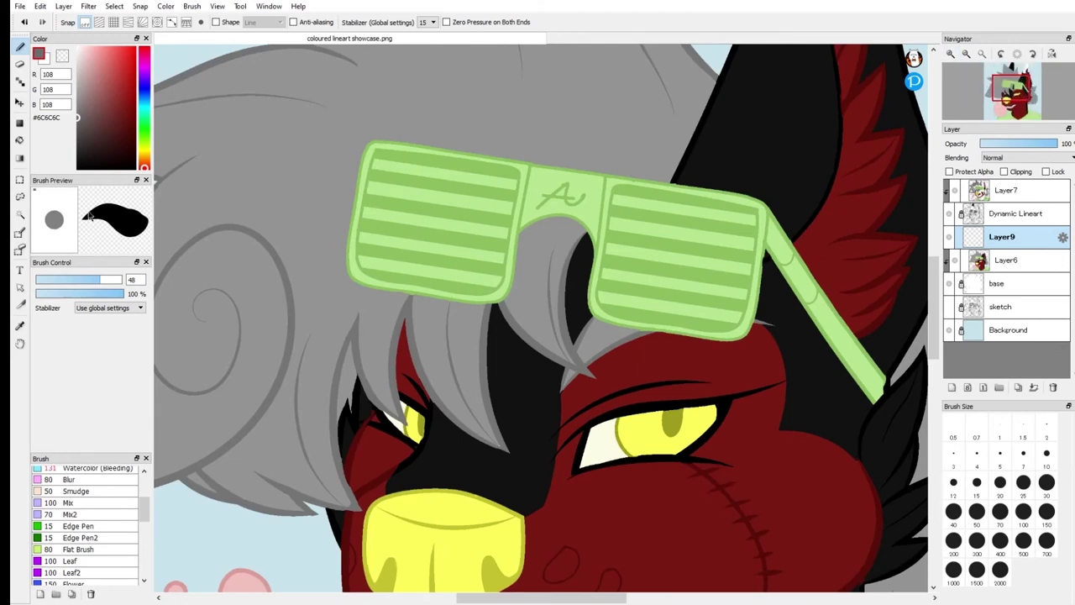
left_click(76, 106)
left_click_drag(98, 279, 87, 280)
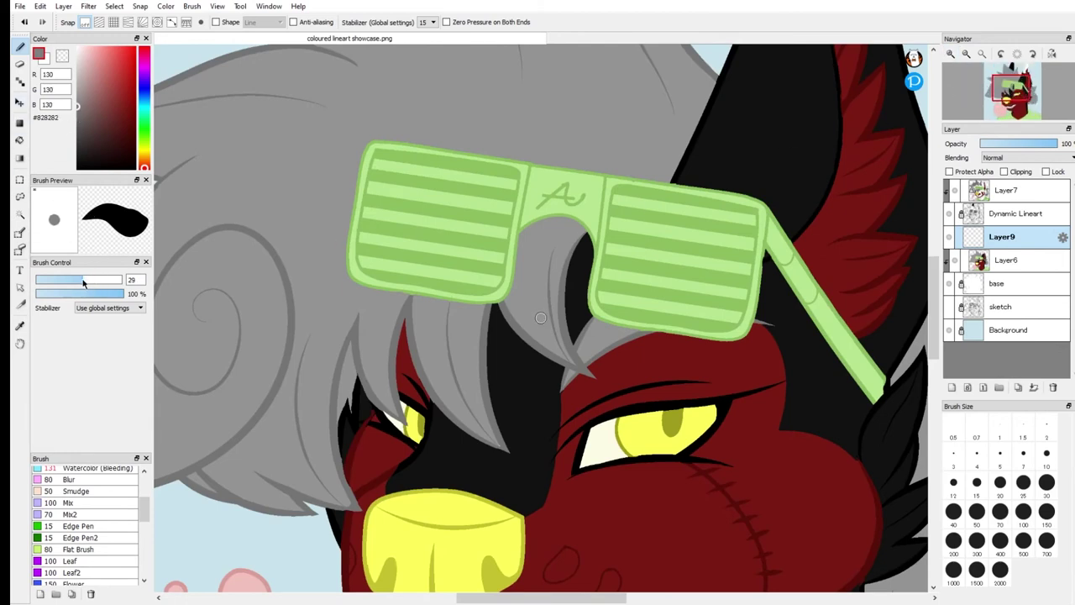
mouse_move(581, 227)
left_mouse_down()
mouse_move(548, 313)
mouse_move(569, 361)
left_mouse_up()
key("ctrl+z")
- Shade the edges of the fringe locks below the glasses in grey #4F4F4F at Pen size 34
left_click(76, 132)
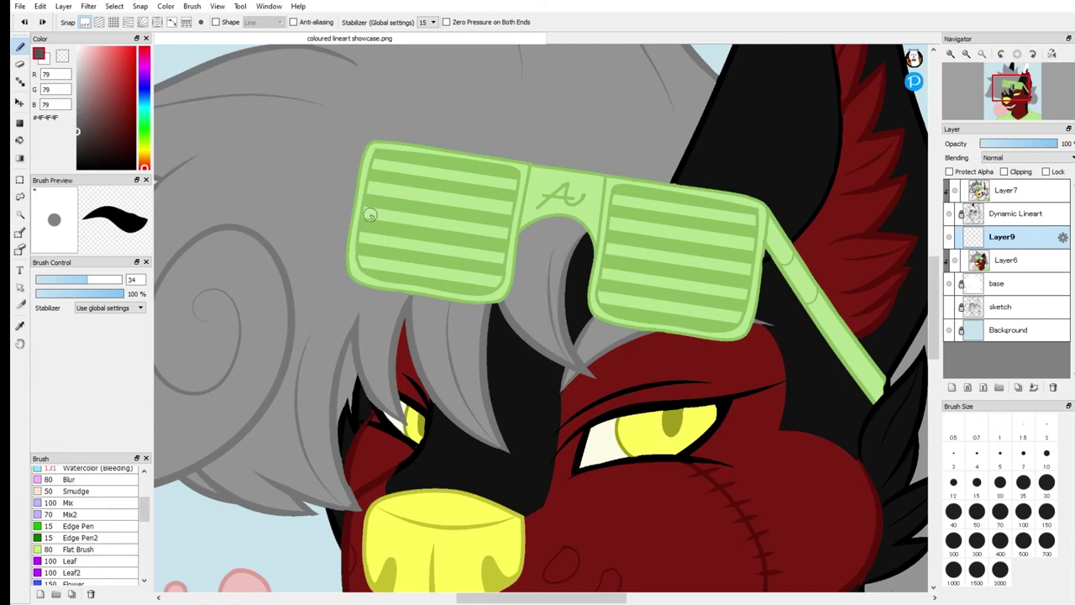
mouse_move(589, 225)
left_mouse_down()
mouse_move(552, 288)
mouse_move(570, 360)
left_mouse_up()
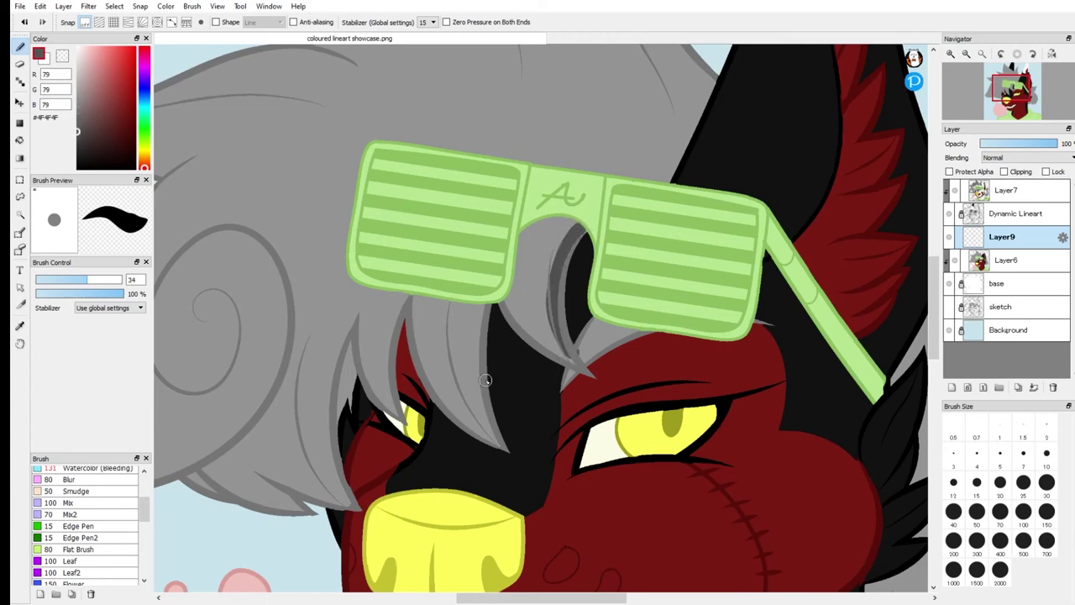
mouse_move(478, 307)
left_mouse_down()
mouse_move(477, 402)
mouse_move(500, 446)
left_mouse_up()
mouse_move(405, 295)
left_mouse_down()
mouse_move(387, 372)
mouse_move(407, 418)
left_mouse_up()
mouse_move(348, 328)
left_mouse_down()
mouse_move(327, 389)
mouse_move(331, 476)
mouse_move(354, 513)
left_mouse_up()
left_click(951, 53)
left_click(951, 54)
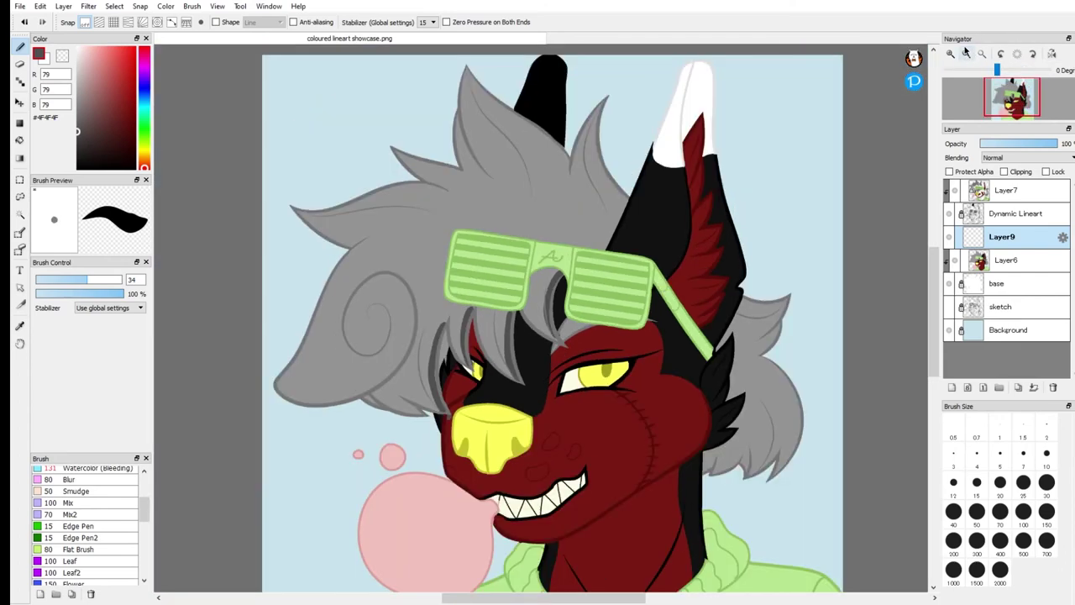
left_click(955, 53)
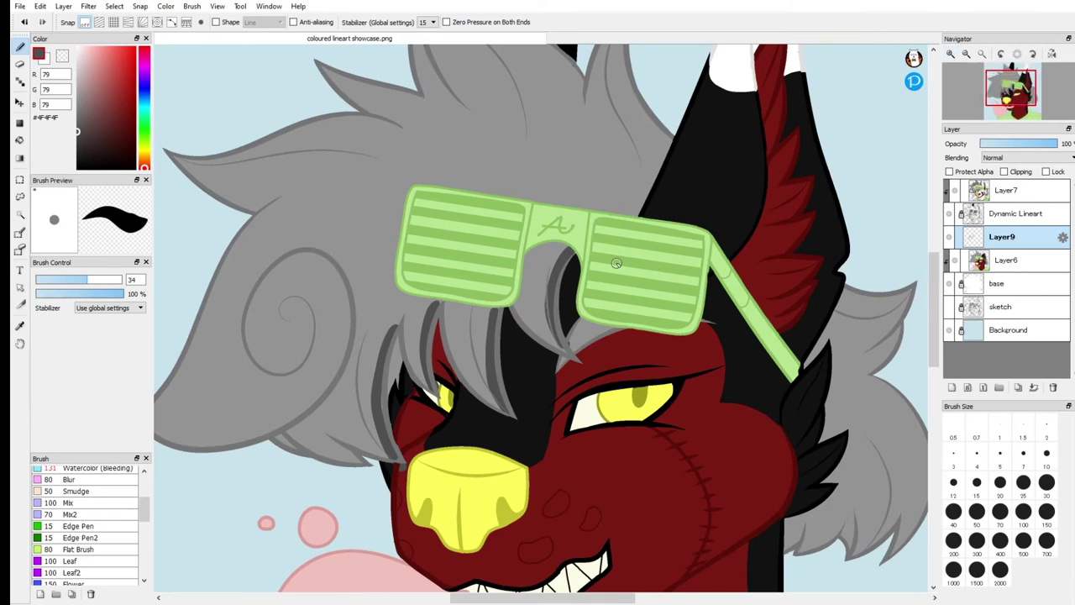
- Undo the dark grey shading strokes on the fringe locks
left_click_drag(535, 264, 536, 283)
key("ctrl+z")
key("ctrl+z")
key("ctrl+z")
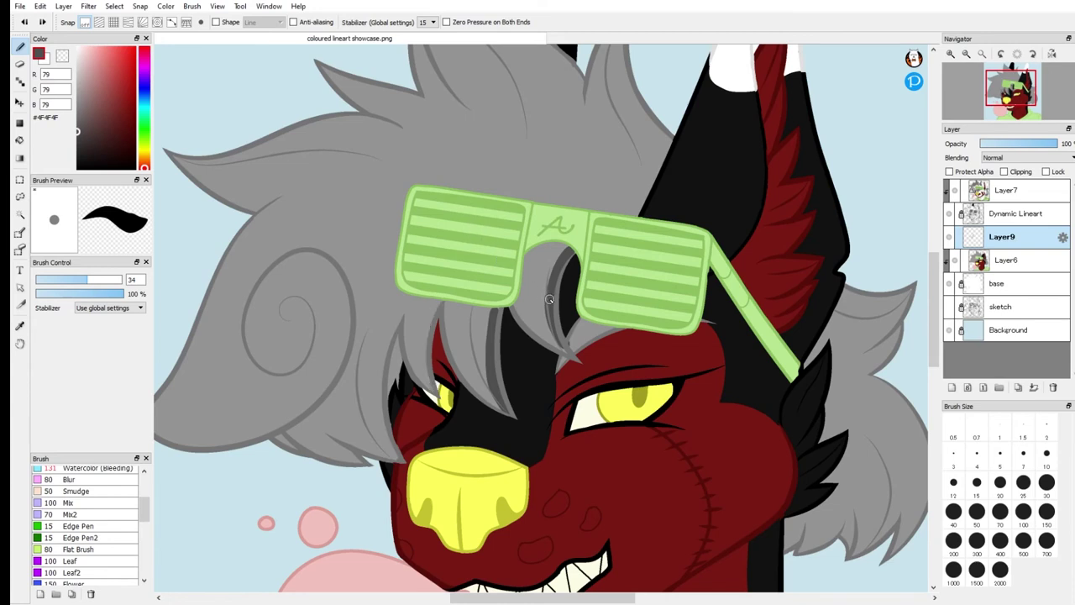
key("ctrl+z")
key("ctrl+z")
- Try short shading strokes across the fringe lock beside the black forehead marking, undoing each attempt
left_click_drag(450, 326, 490, 324)
key("ctrl+z")
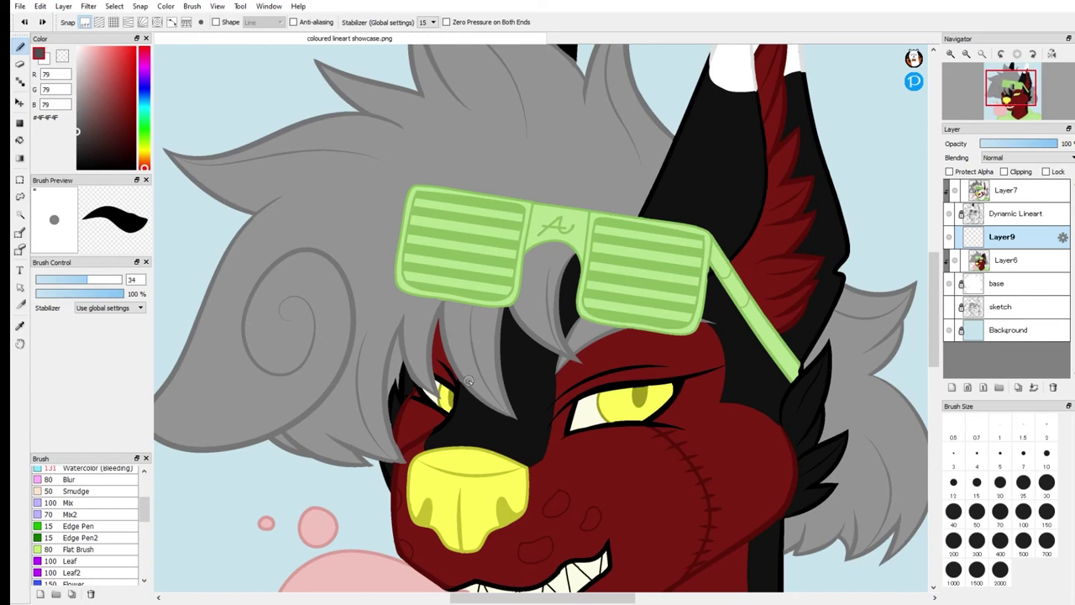
left_click_drag(459, 352, 507, 360)
mouse_move(451, 316)
left_mouse_down()
mouse_move(477, 337)
mouse_move(445, 321)
left_mouse_up()
left_click_drag(494, 357, 447, 343)
key("ctrl+z")
key("ctrl+z")
key("ctrl+z")
key("ctrl+z")
key("ctrl+z")
- Try short upward shading strokes on the fringe lock below the glasses' bridge, and undo them
mouse_move(552, 345)
left_mouse_down()
mouse_move(553, 329)
mouse_move(554, 339)
mouse_move(537, 321)
mouse_move(549, 315)
left_mouse_up()
mouse_move(552, 274)
left_mouse_down()
mouse_move(518, 281)
mouse_move(558, 286)
left_mouse_up()
key("ctrl+z")
key("ctrl+z")
key("ctrl+z")
key("ctrl+z")
key("ctrl+z")
key("ctrl+z")
- Shade the fringe lock below the glasses' bridge with tapered upward strokes in grey #4F4F4F at size 34
mouse_move(570, 354)
left_mouse_down()
mouse_move(540, 297)
mouse_move(554, 314)
mouse_move(547, 325)
mouse_move(542, 277)
mouse_move(564, 241)
mouse_move(548, 283)
mouse_move(555, 330)
mouse_move(563, 253)
left_mouse_up()
left_click_drag(551, 343, 533, 258)
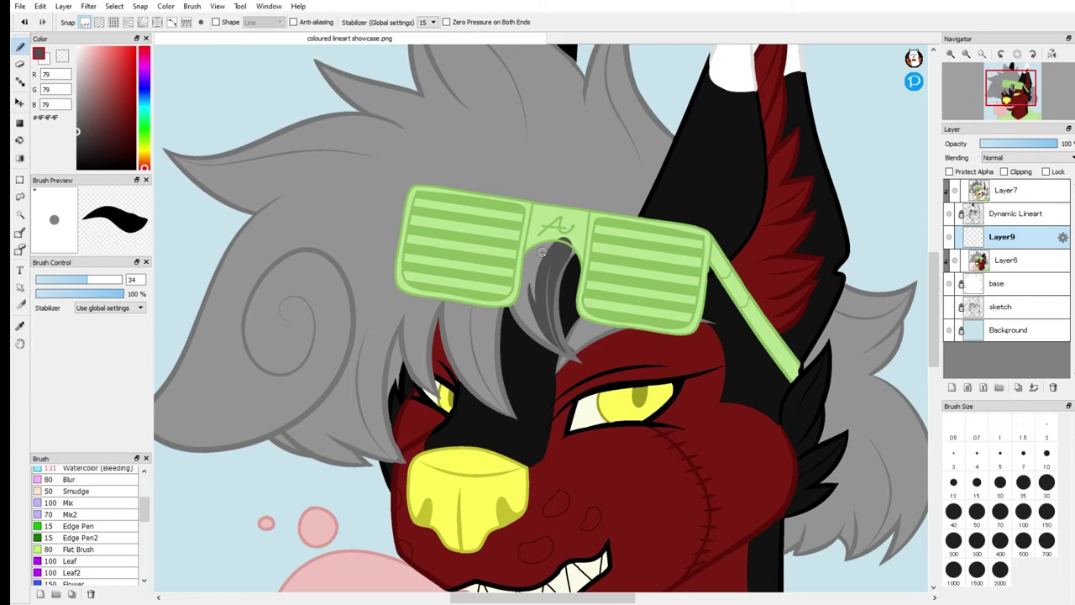
left_click_drag(555, 339, 536, 278)
- Shade the fringe locks over the far eye and beside the black forehead marking with tapered grey #4F4F4F strokes
mouse_move(507, 408)
left_mouse_down()
mouse_move(488, 318)
mouse_move(473, 329)
left_mouse_up()
mouse_move(497, 378)
left_mouse_down()
mouse_move(476, 322)
mouse_move(482, 308)
left_mouse_up()
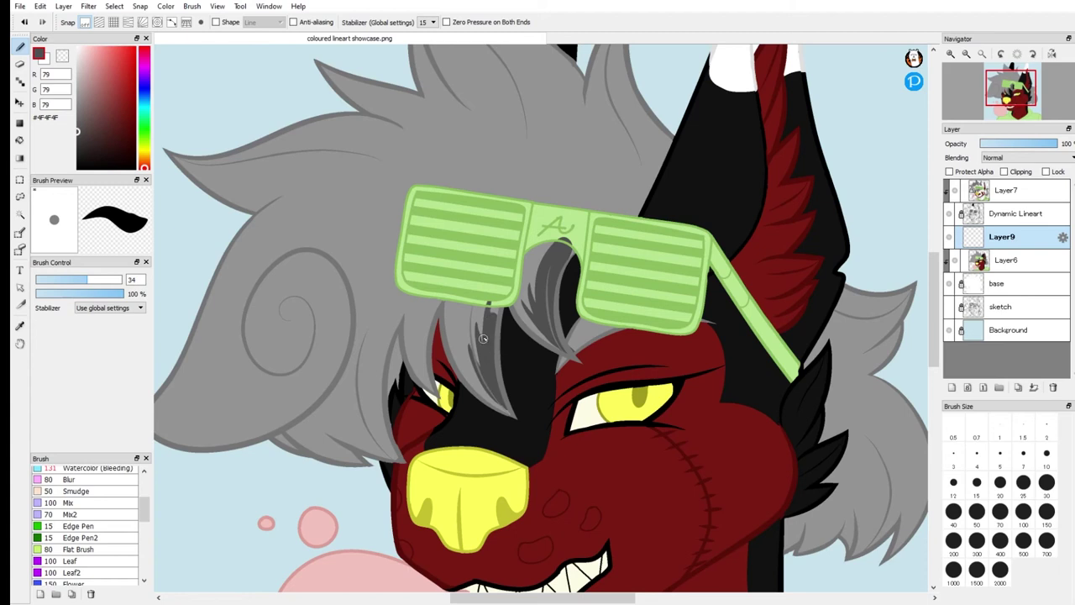
mouse_move(433, 383)
left_mouse_down()
mouse_move(438, 322)
mouse_move(424, 375)
mouse_move(424, 298)
left_mouse_up()
mouse_move(422, 379)
left_mouse_down()
mouse_move(416, 311)
mouse_move(434, 301)
left_mouse_up()
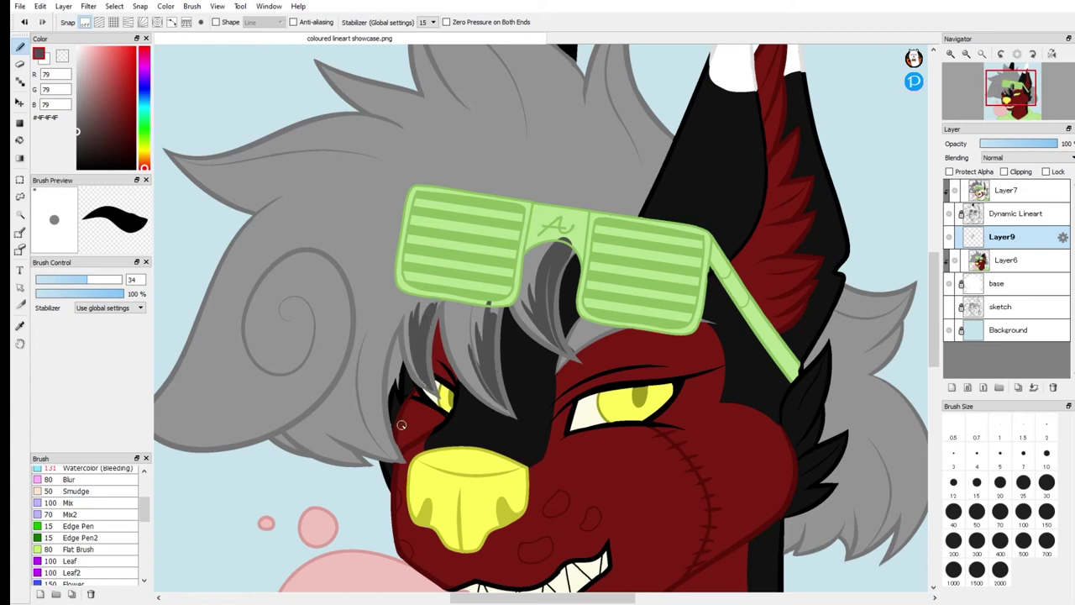
left_click_drag(1014, 107, 1010, 94)
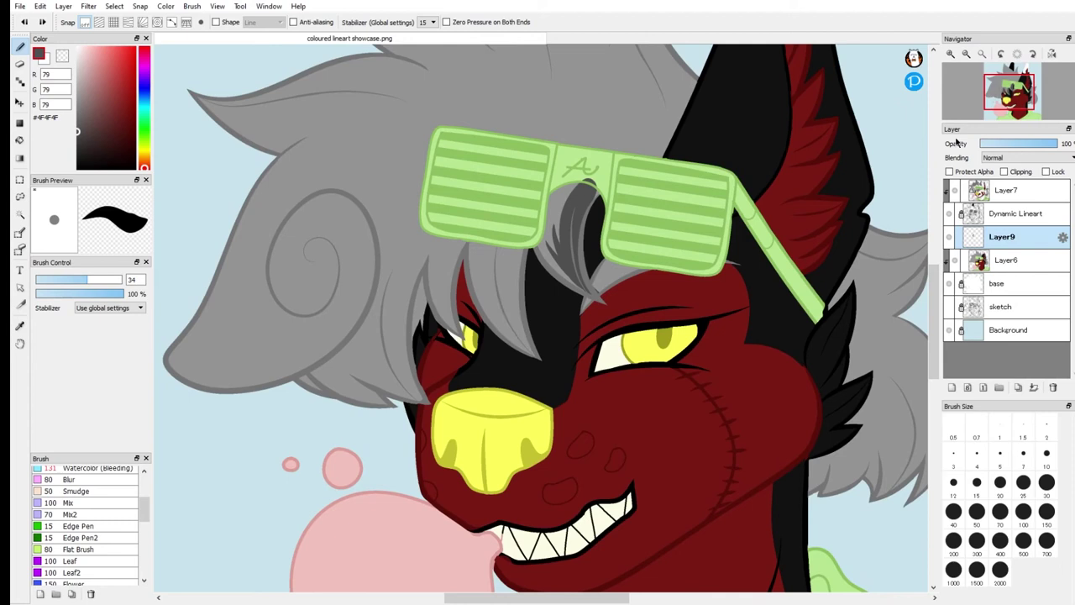
- Undo the grey #4F4F4F shading strokes on the fringe locks until Layer9 is clear
left_click(1004, 171)
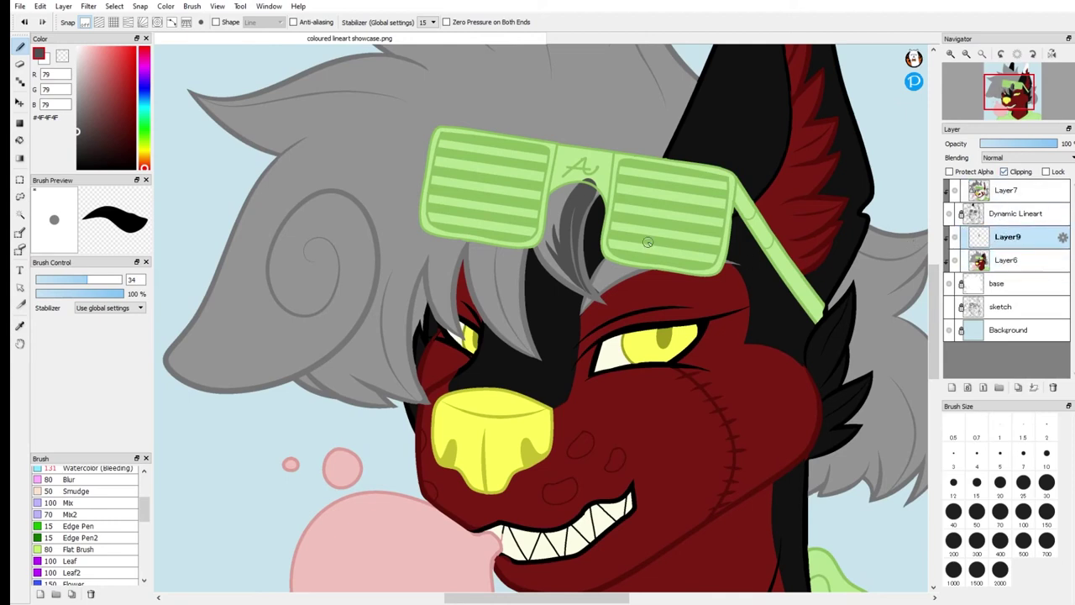
key("ctrl+z")
key("ctrl+z")
key("ctrl+z")
key("ctrl+z")
key("ctrl+z")
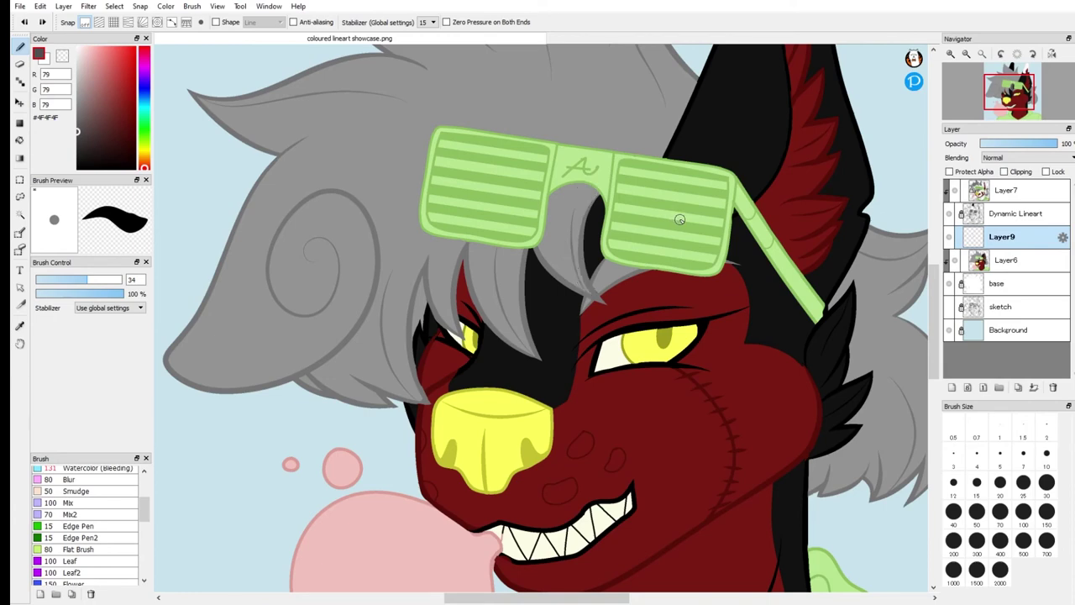
scroll(310, 132, "down", 3)
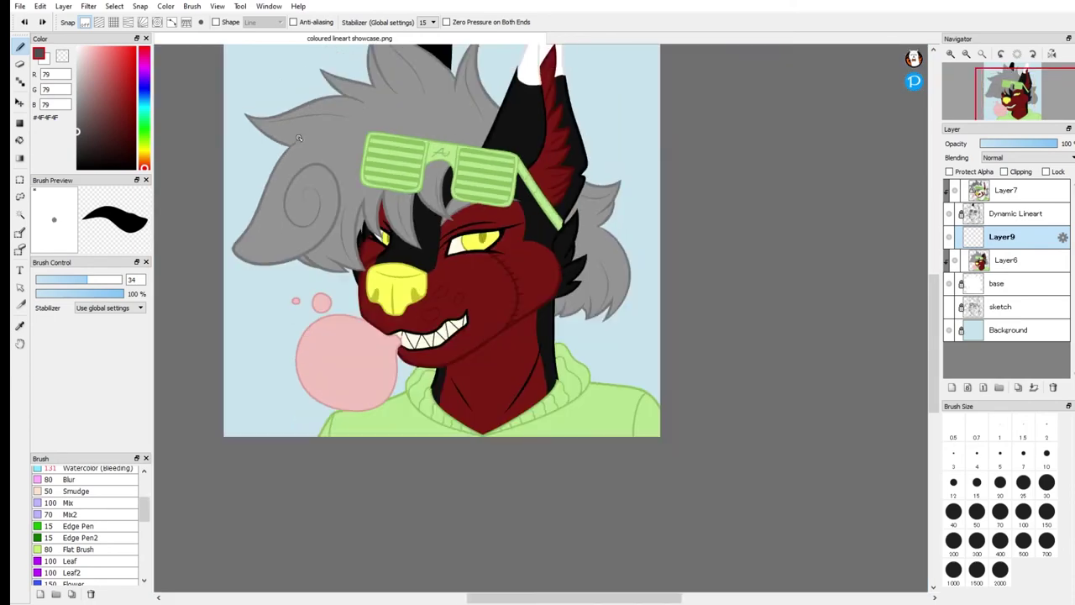
scroll(309, 131, "up", 3)
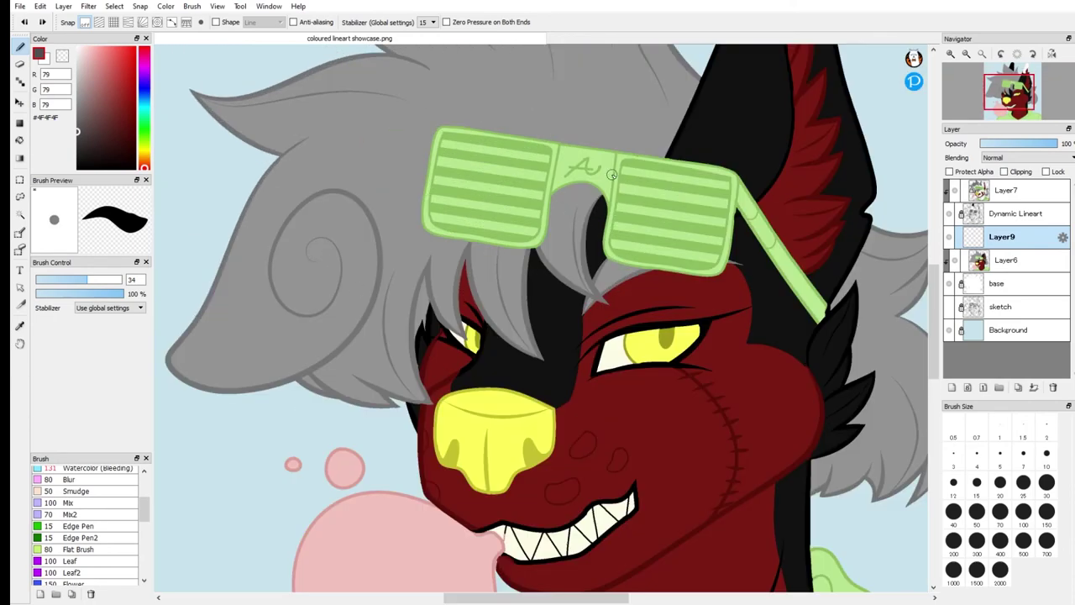
- Try light grey #DFDFDF highlight strokes along the floppy hair lock's outer edge, and undo them
left_click_drag(88, 96, 61, 63)
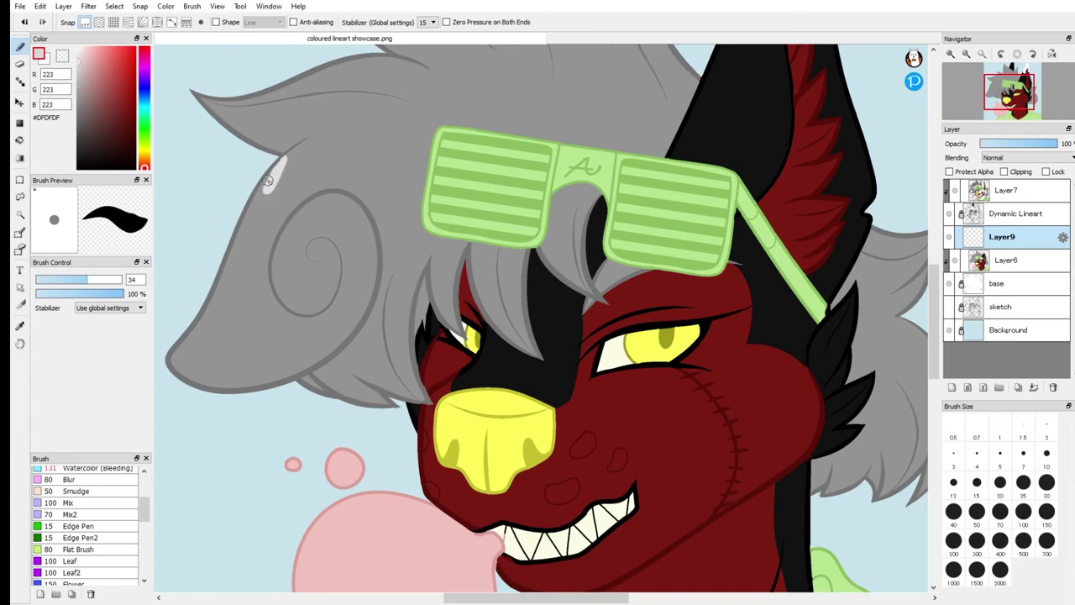
left_click_drag(288, 155, 243, 220)
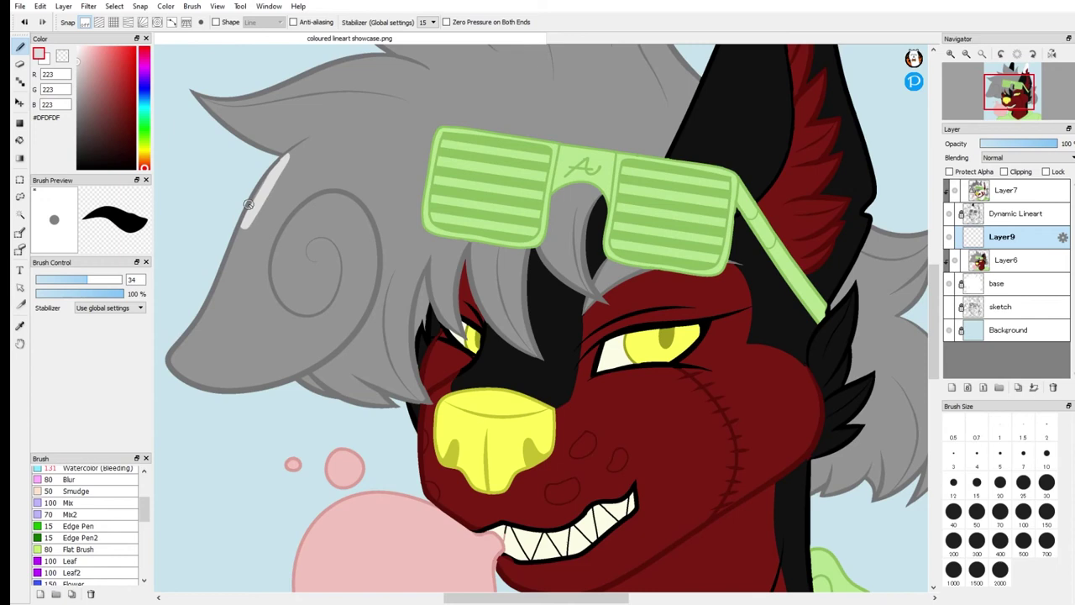
key("ctrl+z")
mouse_move(279, 167)
left_mouse_down()
mouse_move(208, 311)
mouse_move(219, 282)
mouse_move(172, 351)
mouse_move(198, 378)
mouse_move(257, 386)
left_mouse_up()
mouse_move(1011, 82)
left_mouse_down()
mouse_move(1004, 108)
mouse_move(1012, 97)
left_mouse_up()
key("ctrl+z")
key("ctrl+z")
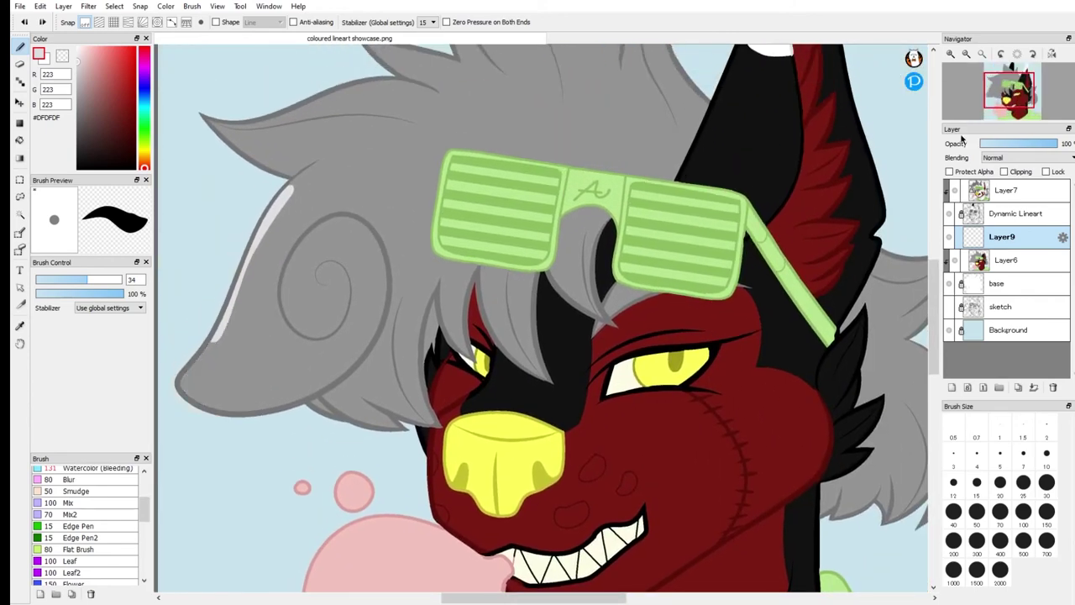
key("ctrl+z")
- Set Layer9's blending mode to Multiply
scroll(689, 262, "up", 1)
scroll(697, 264, "down", 2)
scroll(712, 266, "up", 1)
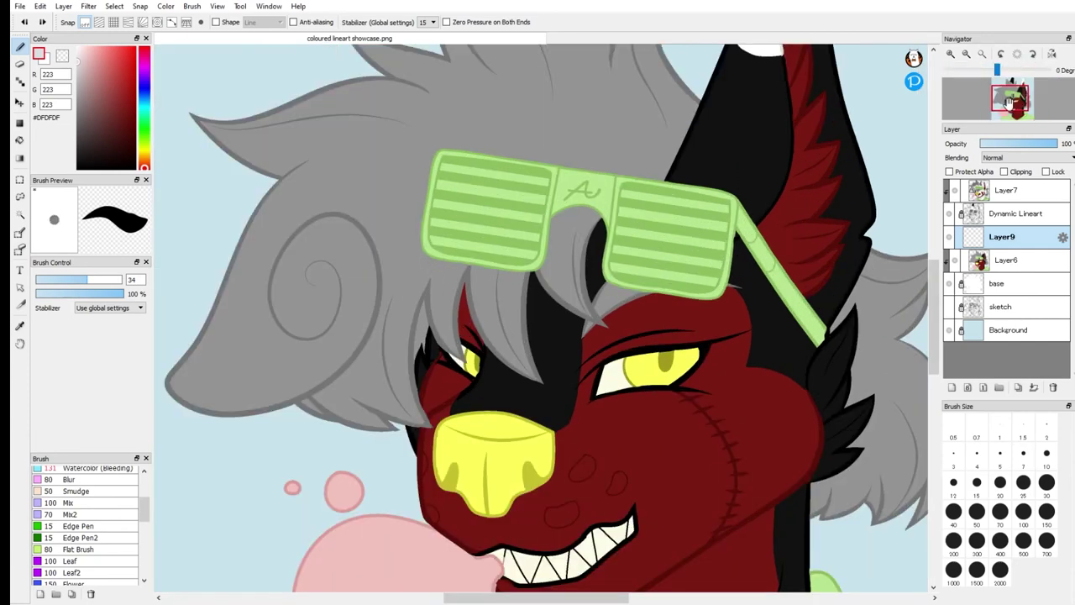
scroll(713, 266, "up", 1)
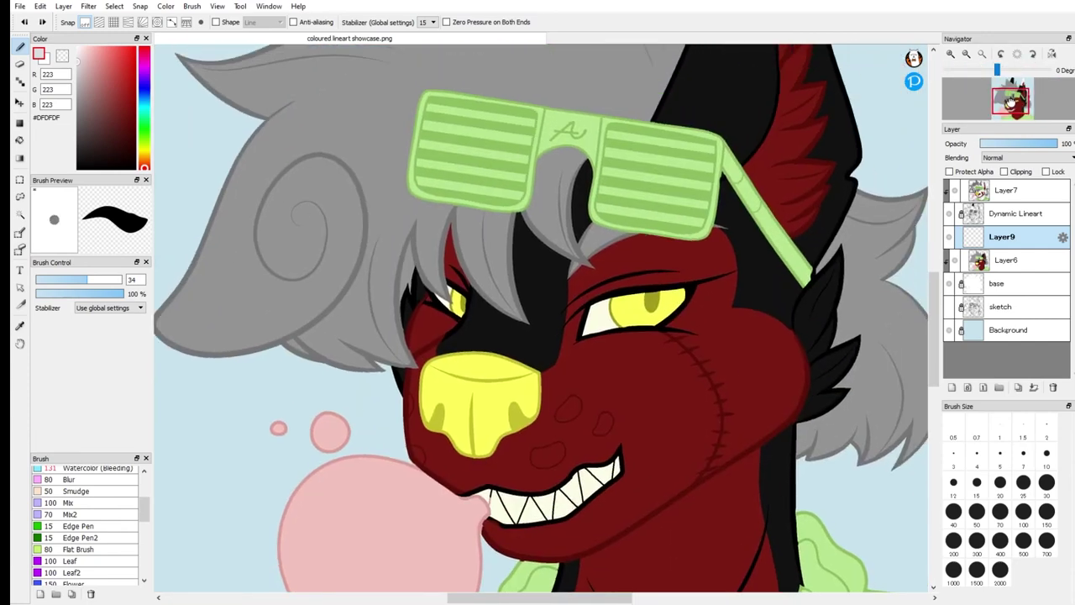
left_click(1004, 178)
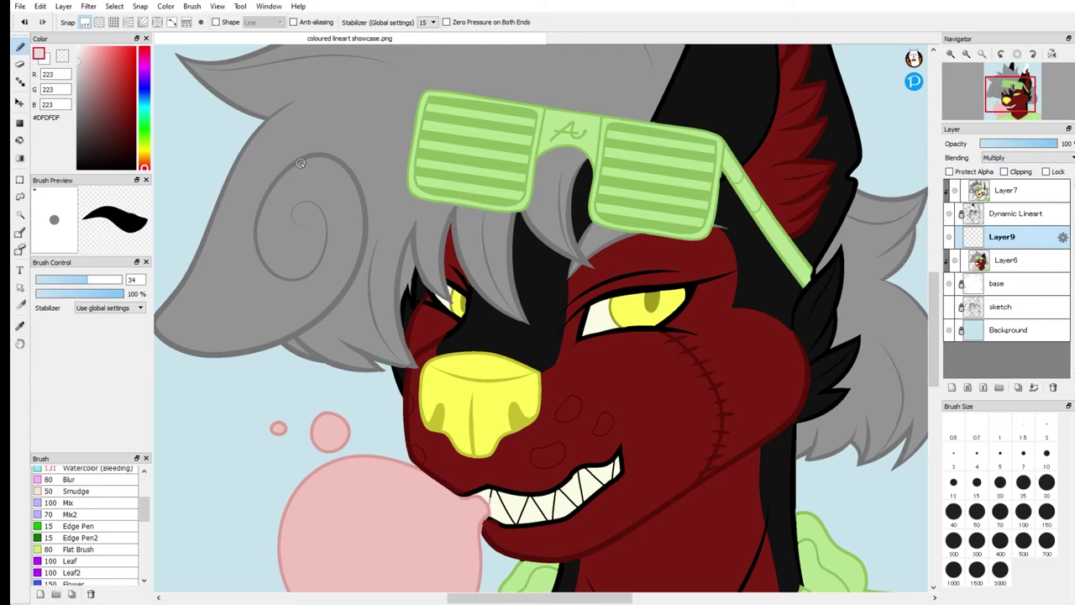
- Try shading strokes along the cheek and jaw in blue-grey #605F7F at brush size 107, and undo them
left_click_drag(1020, 102, 1016, 101)
left_click_drag(145, 89, 144, 78)
mouse_move(109, 76)
left_mouse_down()
mouse_move(110, 51)
mouse_move(111, 89)
mouse_move(87, 108)
left_mouse_up()
left_click(111, 74)
left_click(145, 86)
left_click(97, 286)
left_click_drag(98, 285, 117, 287)
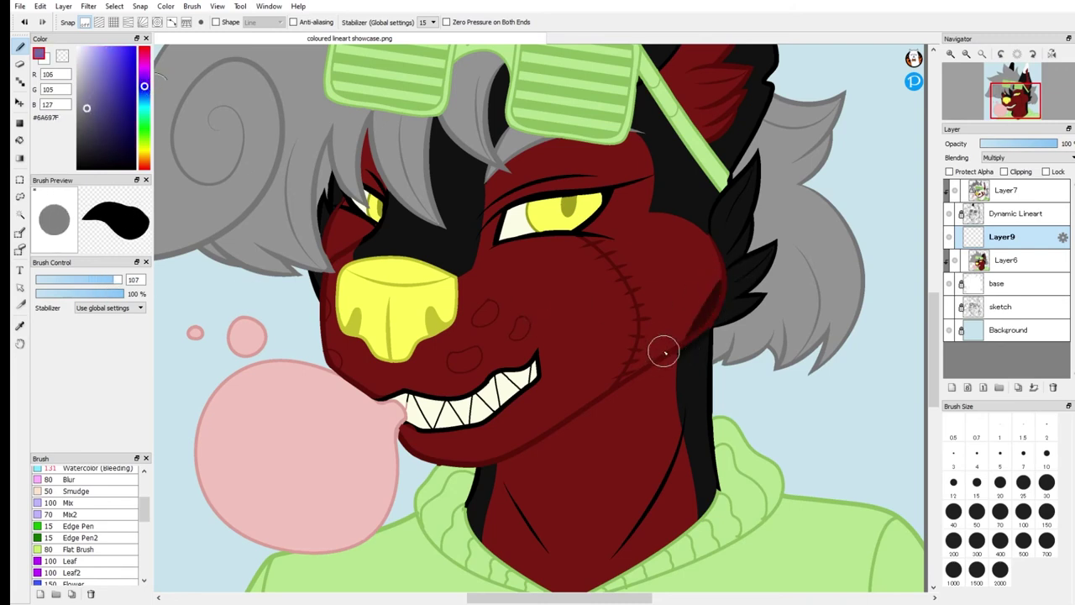
left_click(91, 108)
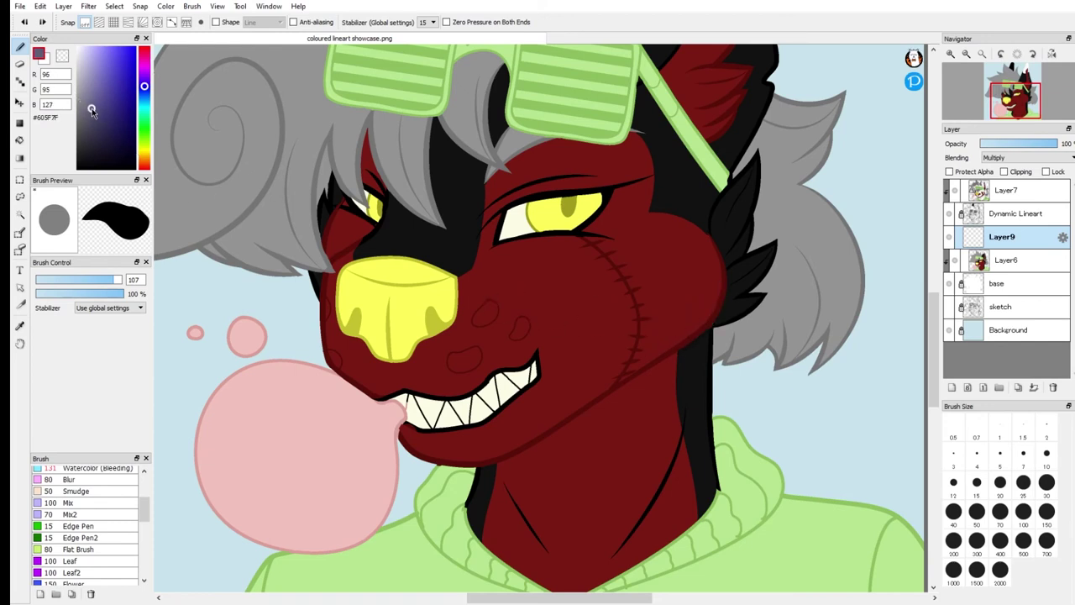
mouse_move(713, 257)
left_mouse_down()
mouse_move(700, 324)
mouse_move(571, 408)
left_mouse_up()
left_click_drag(718, 277, 502, 450)
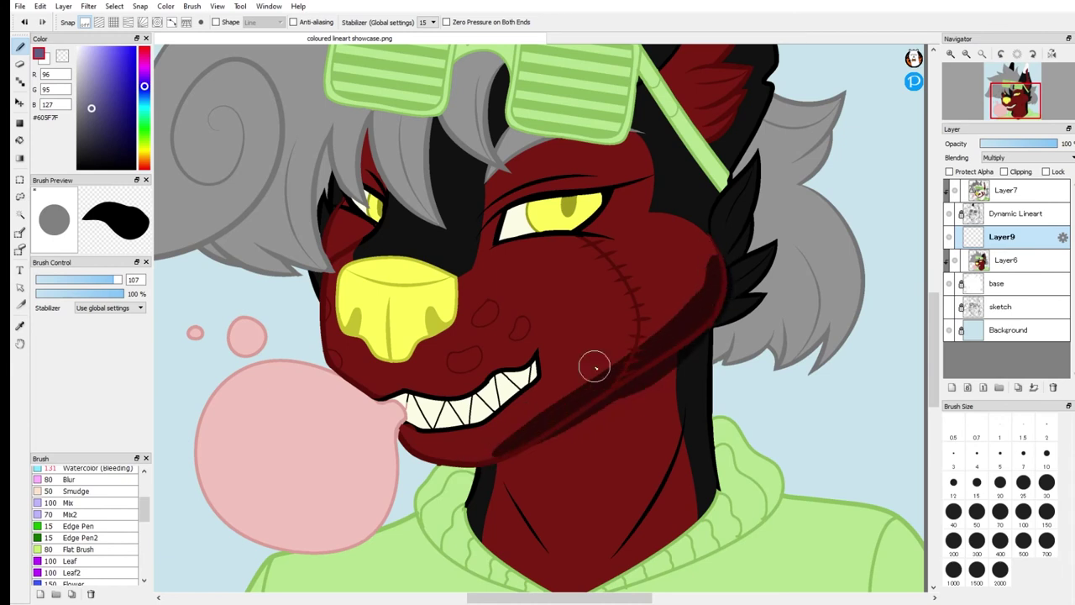
key("ctrl+z")
key("ctrl+z")
- Shade the neck beneath the jawline with blue-grey #605F7F strokes at size 107 on the Multiply layer
mouse_move(673, 352)
left_mouse_down()
mouse_move(615, 422)
mouse_move(521, 459)
left_mouse_up()
left_click_drag(664, 371, 597, 409)
key("ctrl+z")
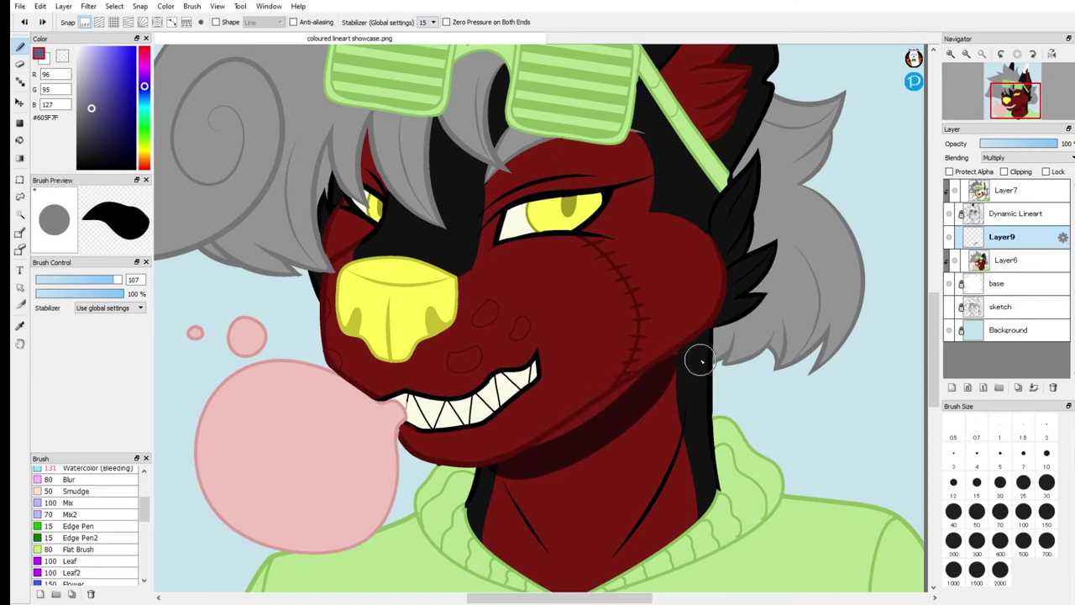
key("ctrl+z")
mouse_move(698, 338)
left_mouse_down()
mouse_move(659, 409)
mouse_move(477, 467)
mouse_move(495, 472)
mouse_move(644, 404)
mouse_move(556, 451)
mouse_move(681, 358)
left_mouse_up()
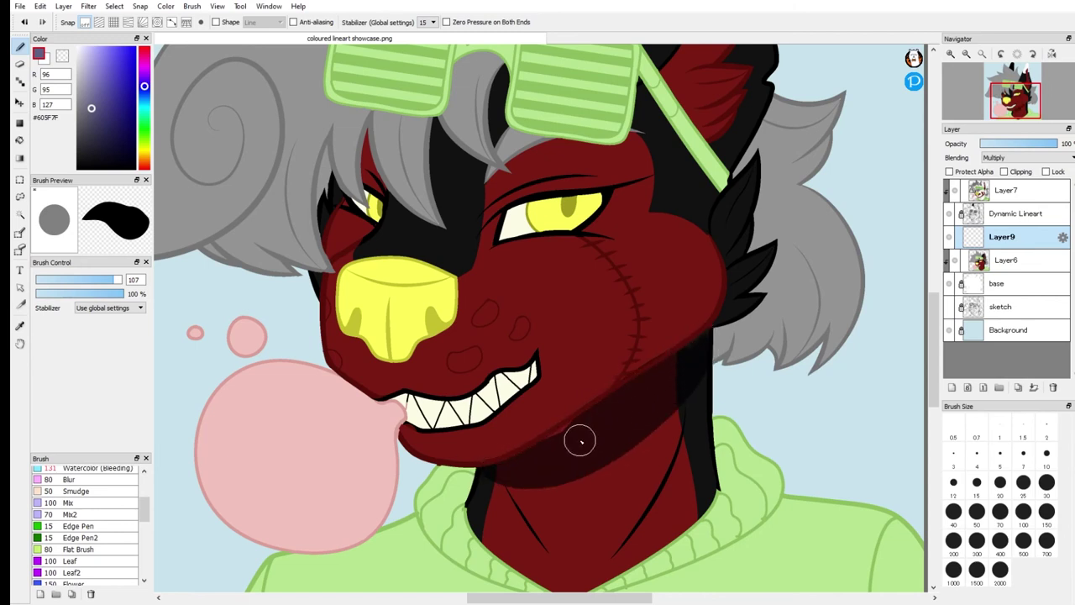
- Try thinner size 42 shading strokes along the cheek and lower jaw and under the near eye, undoing each attempt
left_click_drag(107, 283, 95, 283)
left_click_drag(711, 238, 526, 405)
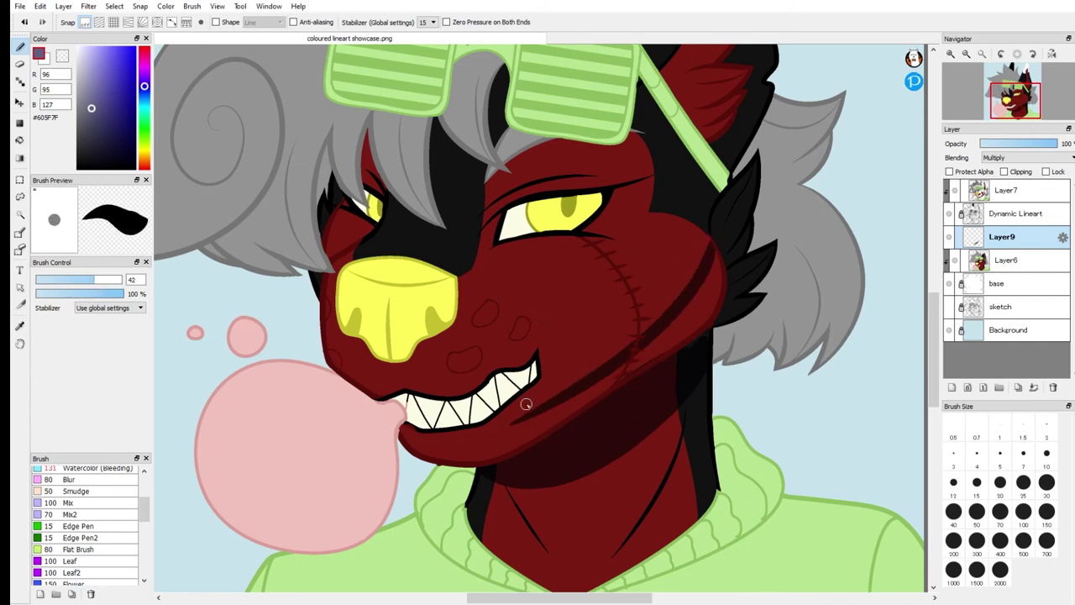
key("ctrl+z")
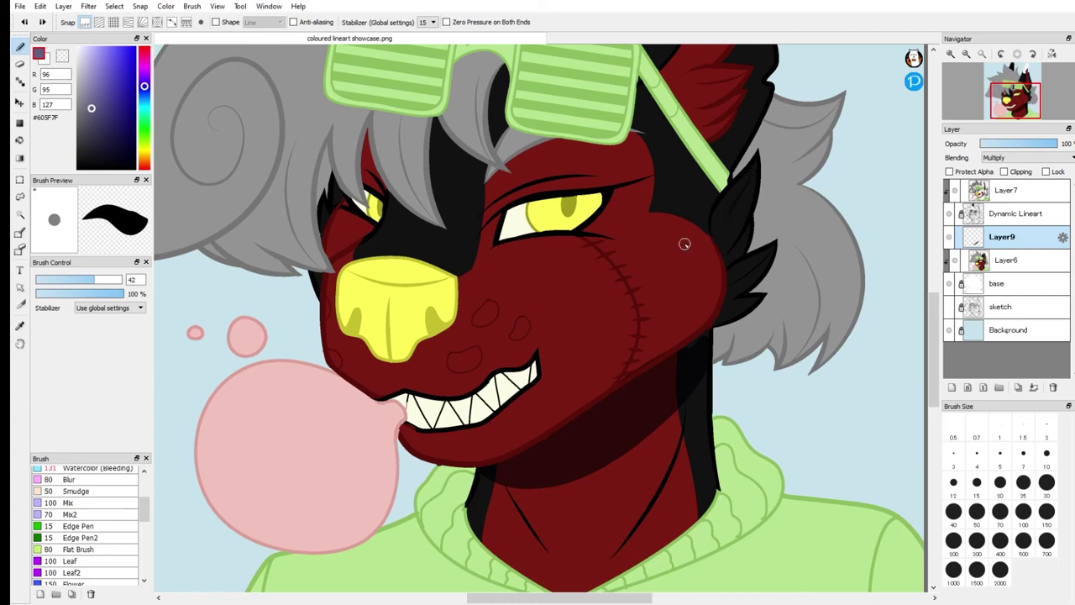
mouse_move(714, 248)
left_mouse_down()
mouse_move(584, 406)
mouse_move(457, 449)
left_mouse_up()
left_click_drag(720, 266, 713, 298)
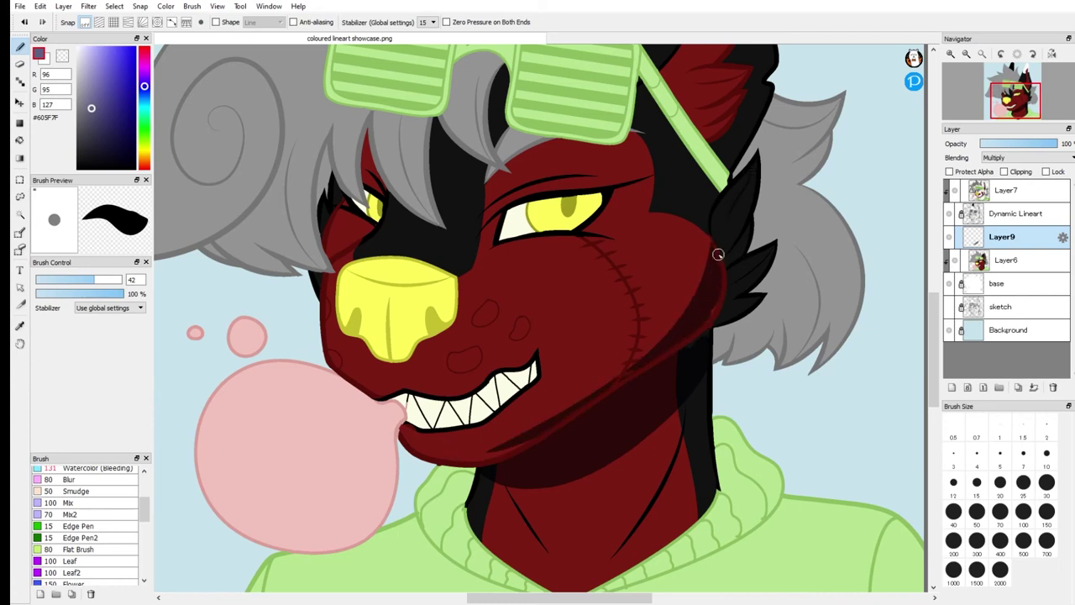
key("ctrl+z")
key("ctrl+z")
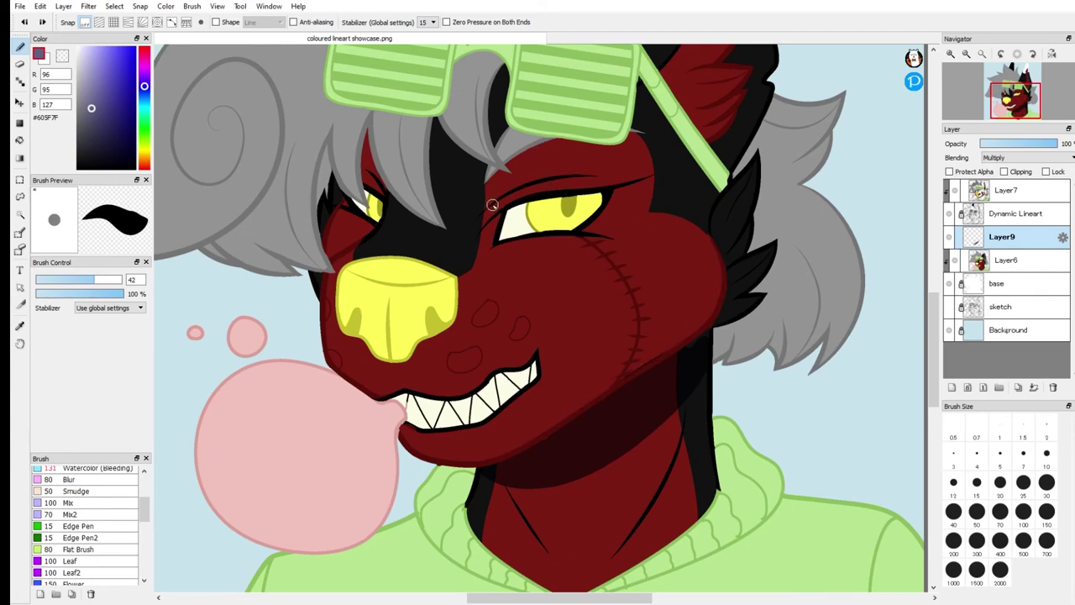
left_click_drag(503, 243, 605, 243)
key("ctrl+z")
- Try a dark green #025100 stroke on the cheek, and undo it together with the neck shadow
left_click_drag(1015, 106, 1013, 103)
left_click_drag(147, 55, 147, 140)
left_click(135, 130)
left_click_drag(594, 354, 635, 389)
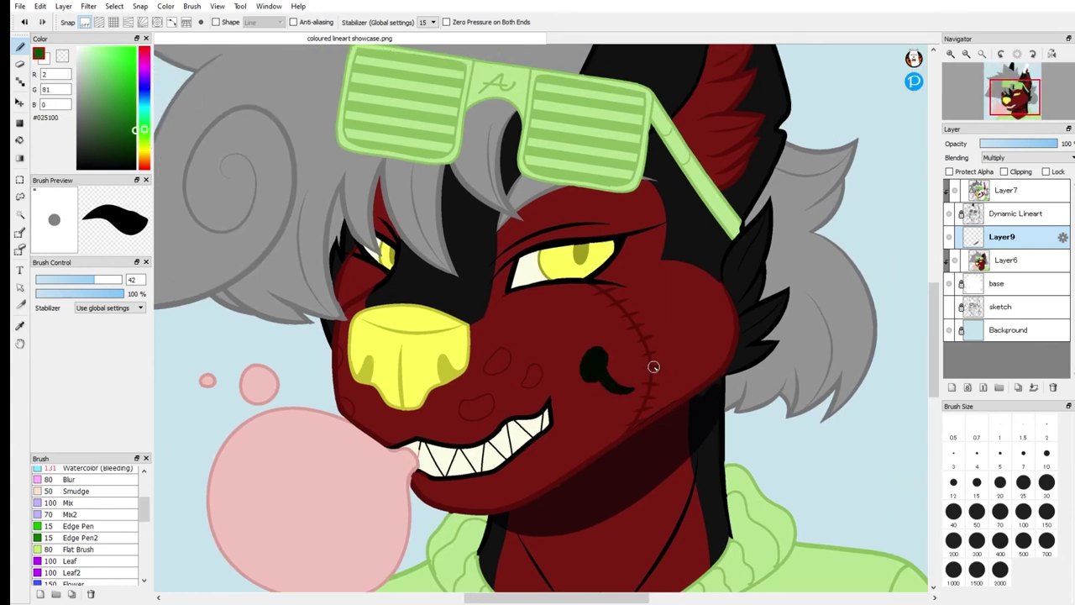
key("ctrl+z")
key("ctrl+z")
key("ctrl+z")
key("ctrl+z")
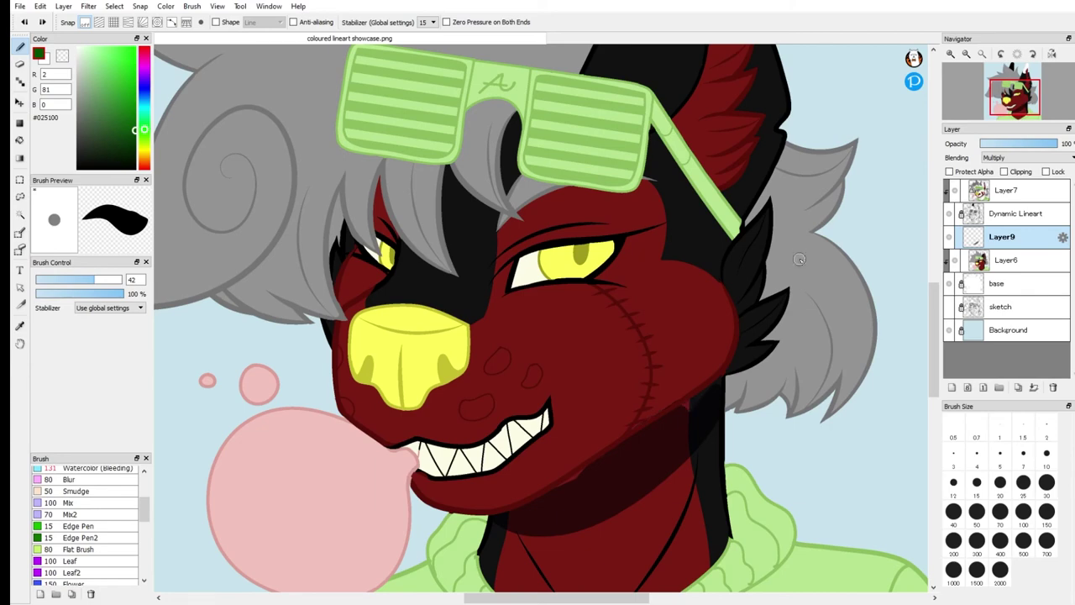
key("ctrl+z")
key("ctrl+z")
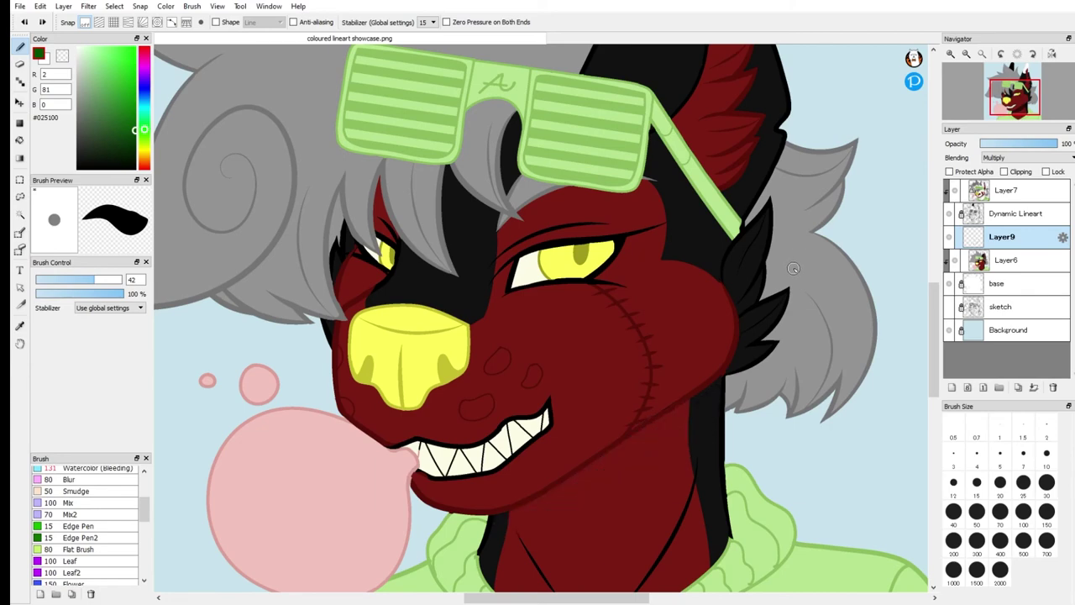
- Clip Layer9 to the flat-colour layer below it
left_click_drag(995, 89, 1012, 104)
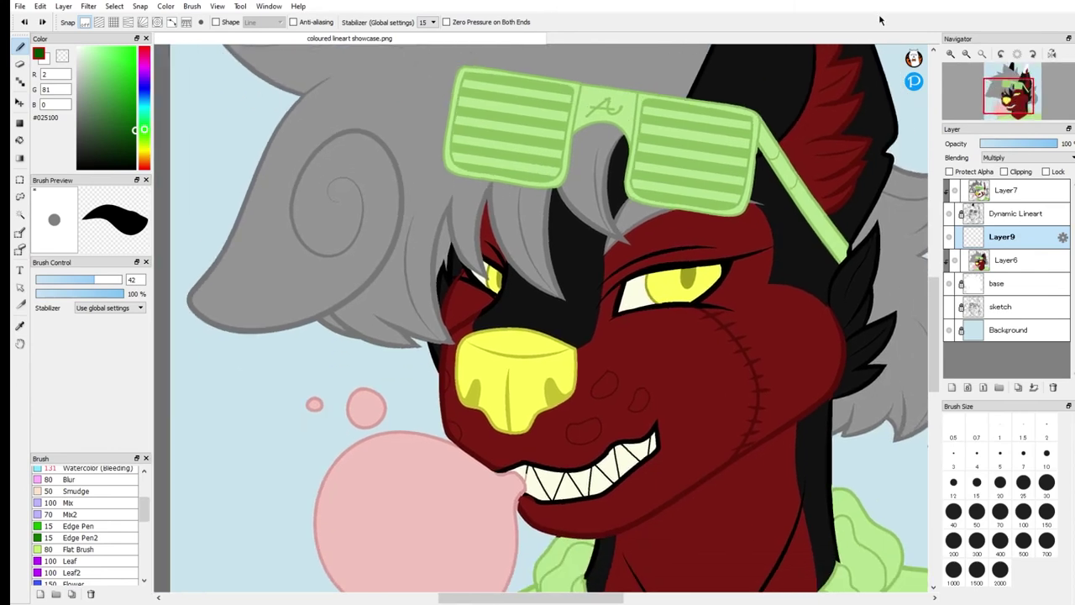
left_click_drag(1018, 106, 1014, 101)
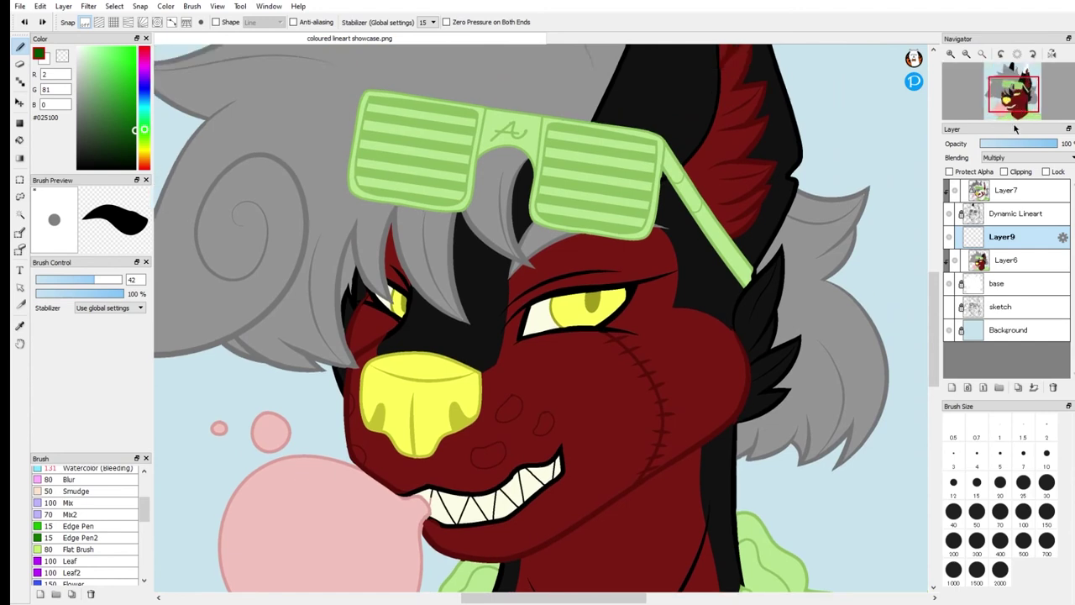
left_click(1004, 172)
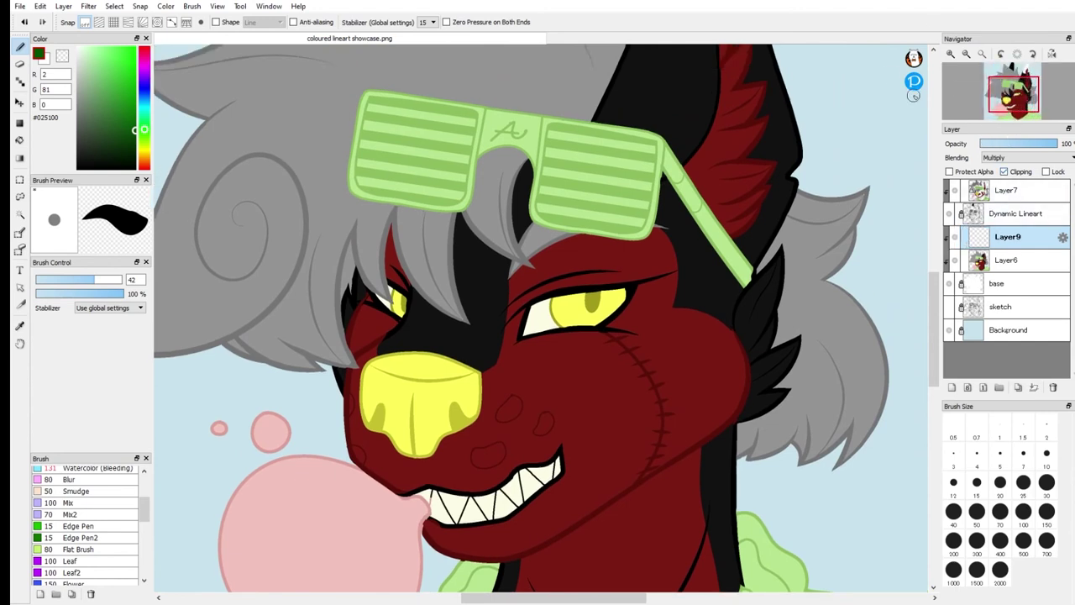
- Sample the red fur colour from the cheek and darken it to #6A1710
left_click_drag(1013, 105, 1018, 110)
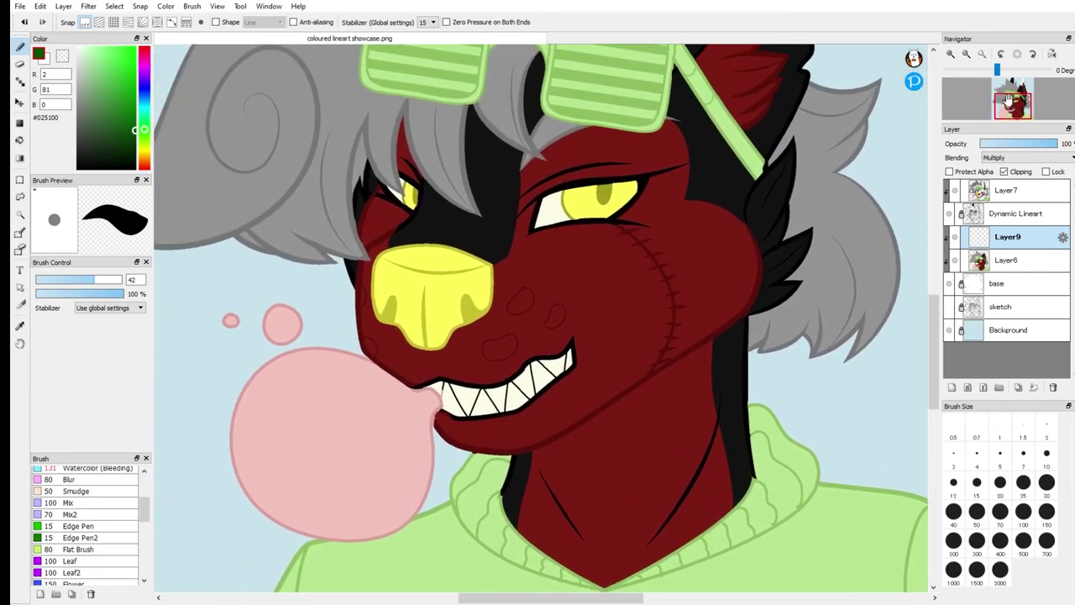
left_click(952, 55)
left_click(951, 55)
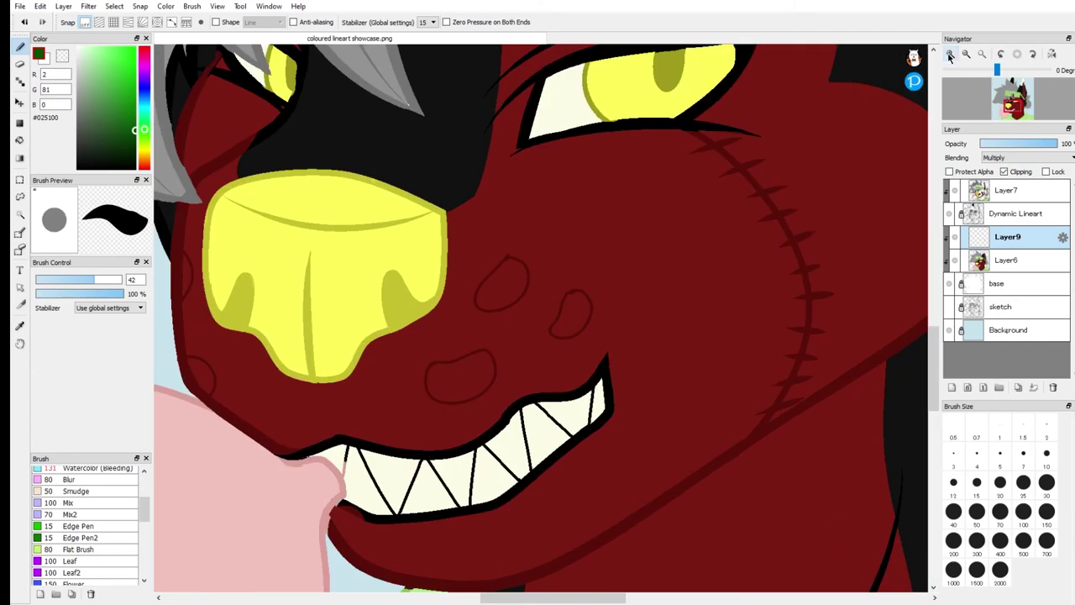
left_click(950, 54)
left_click_drag(1009, 107, 1004, 94)
left_click(964, 53)
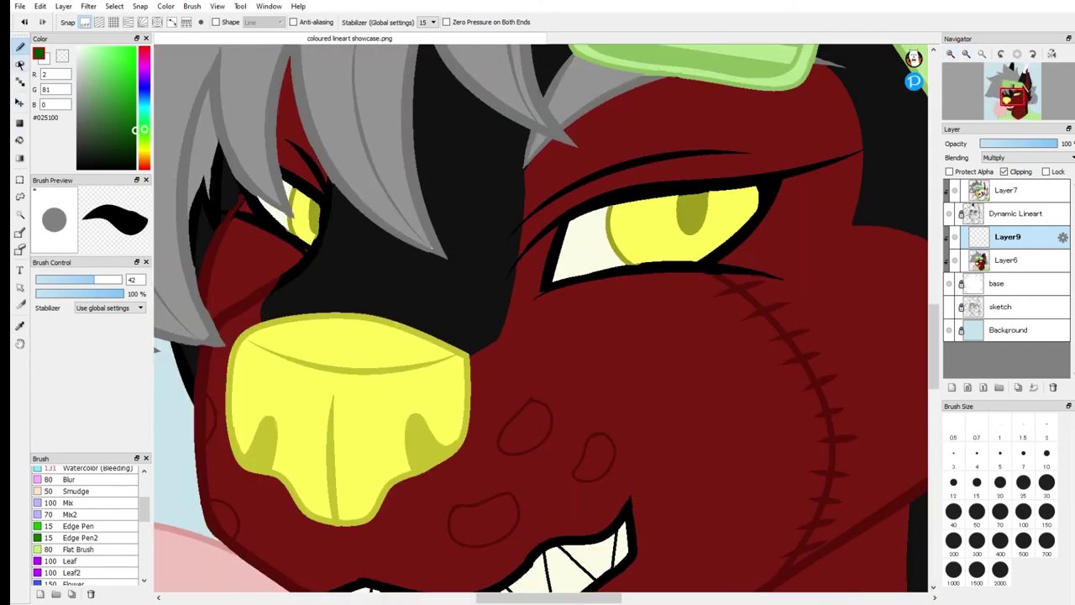
left_click(20, 325)
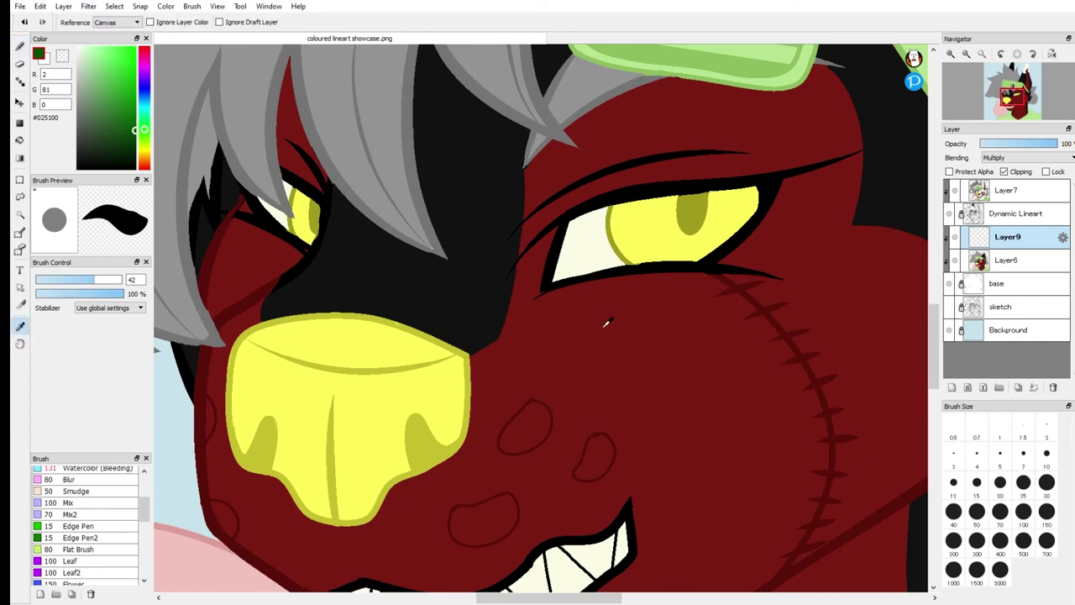
left_click(613, 321)
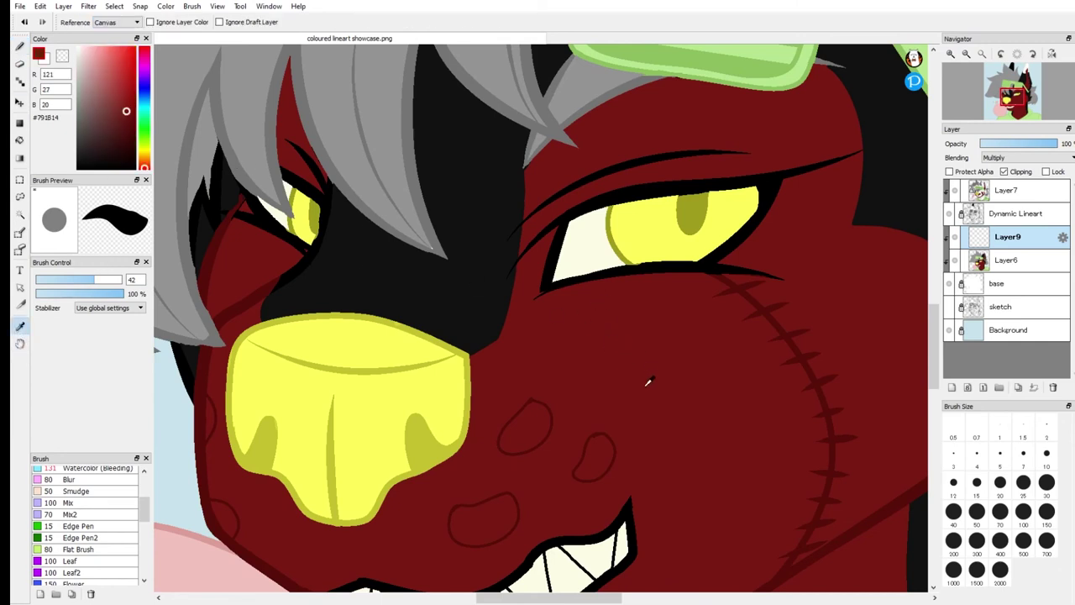
left_click_drag(128, 125, 127, 117)
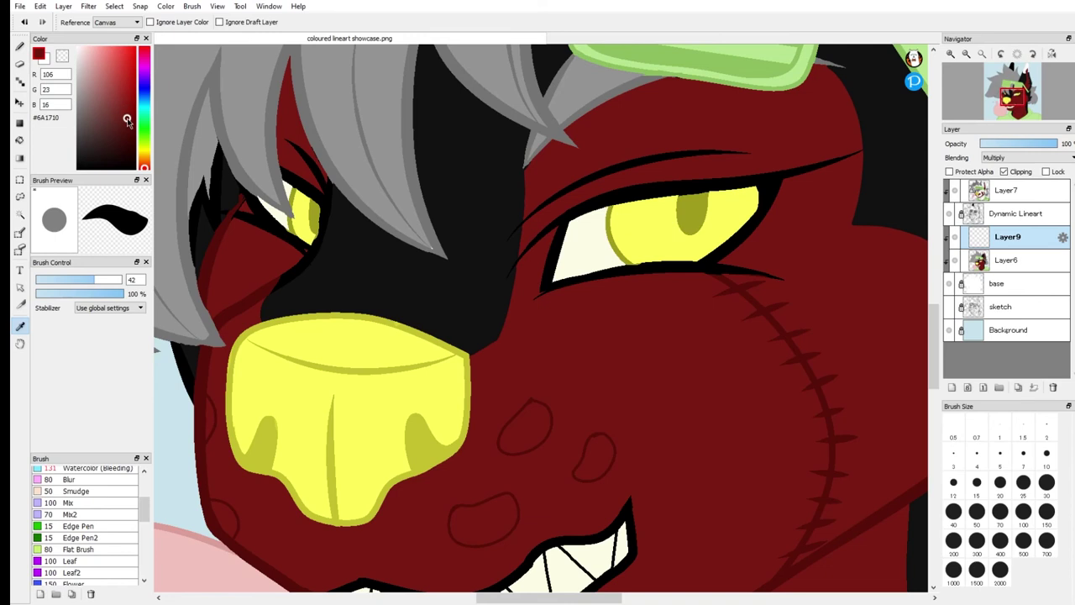
- Switch Layer9 to Normal blending, then outline a shadow around the near eye's brow with the pen and fill it with #6A1710
left_click(20, 46)
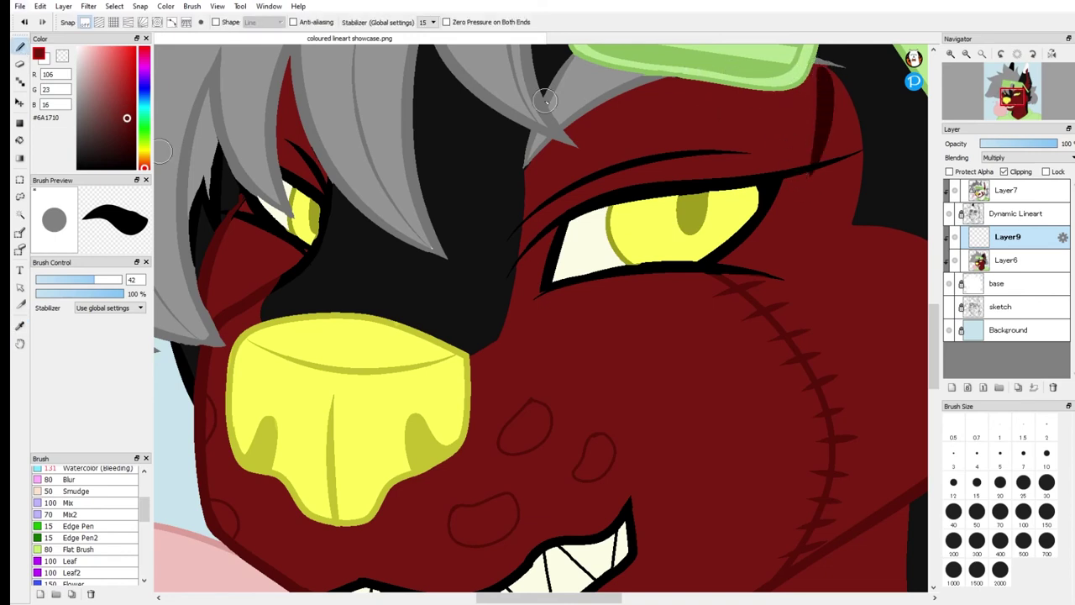
scroll(993, 157, "up", 2)
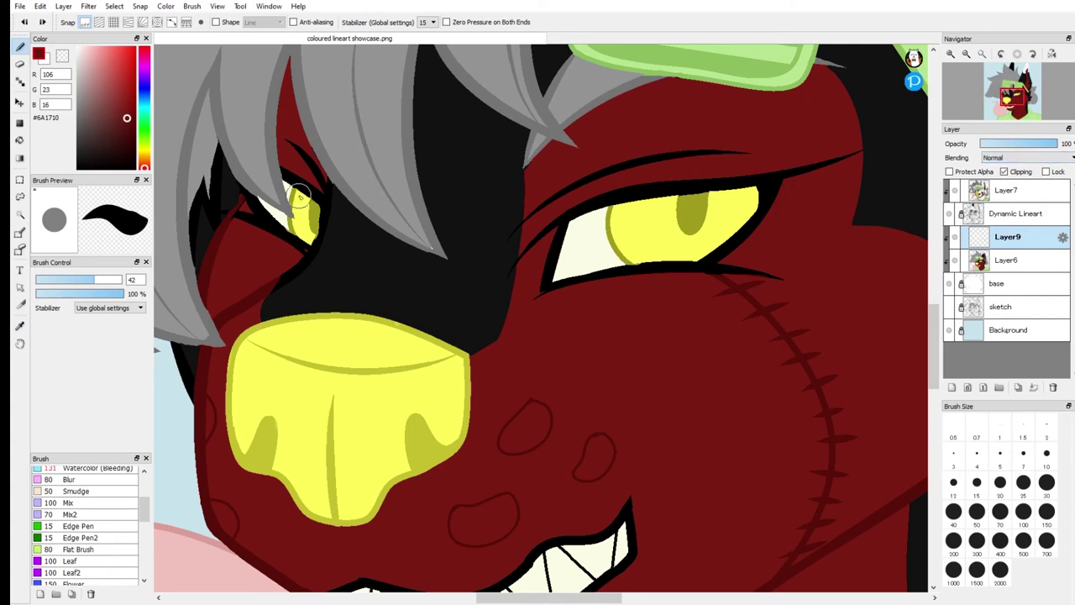
left_click_drag(529, 171, 535, 252)
mouse_move(771, 99)
left_mouse_down()
mouse_move(787, 193)
mouse_move(727, 257)
mouse_move(783, 110)
mouse_move(759, 86)
left_mouse_up()
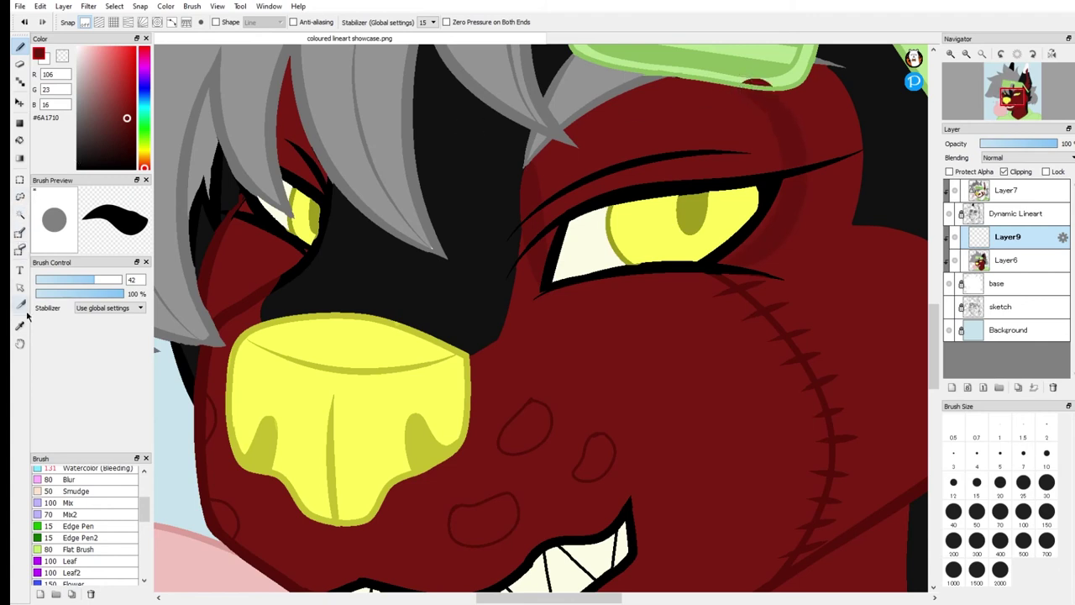
left_click(20, 141)
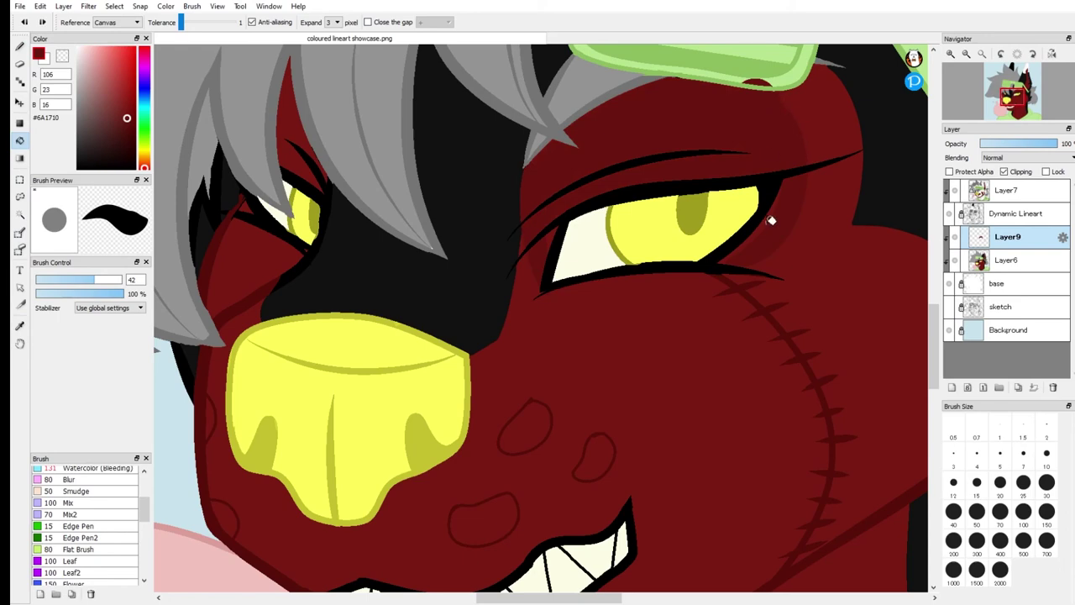
- Erase the brow shadow that spills onto the lower rim of the green glasses
left_click(967, 54)
left_click(952, 54)
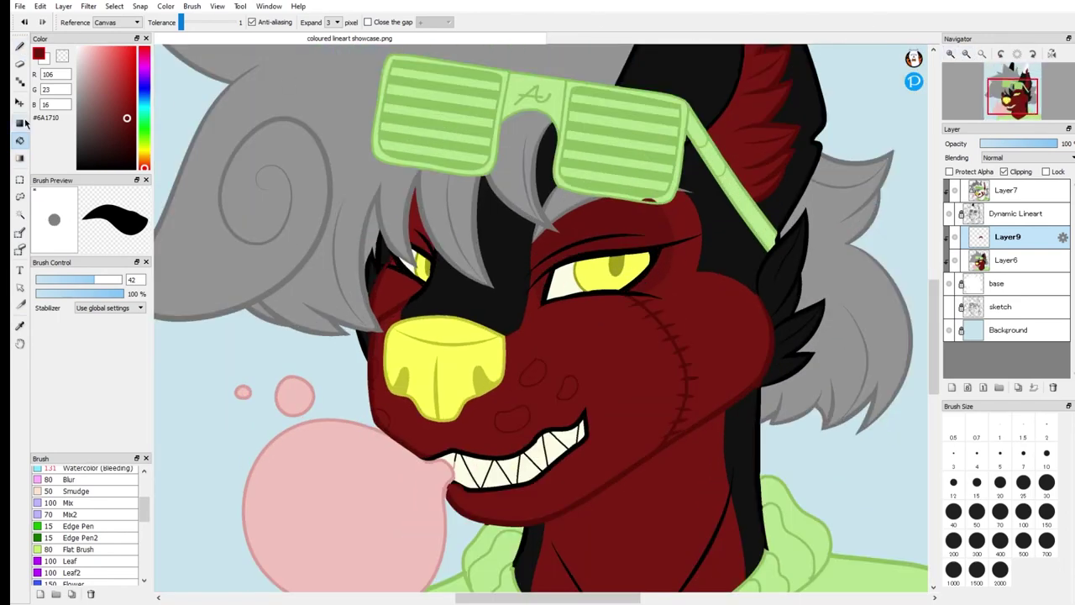
left_click(19, 64)
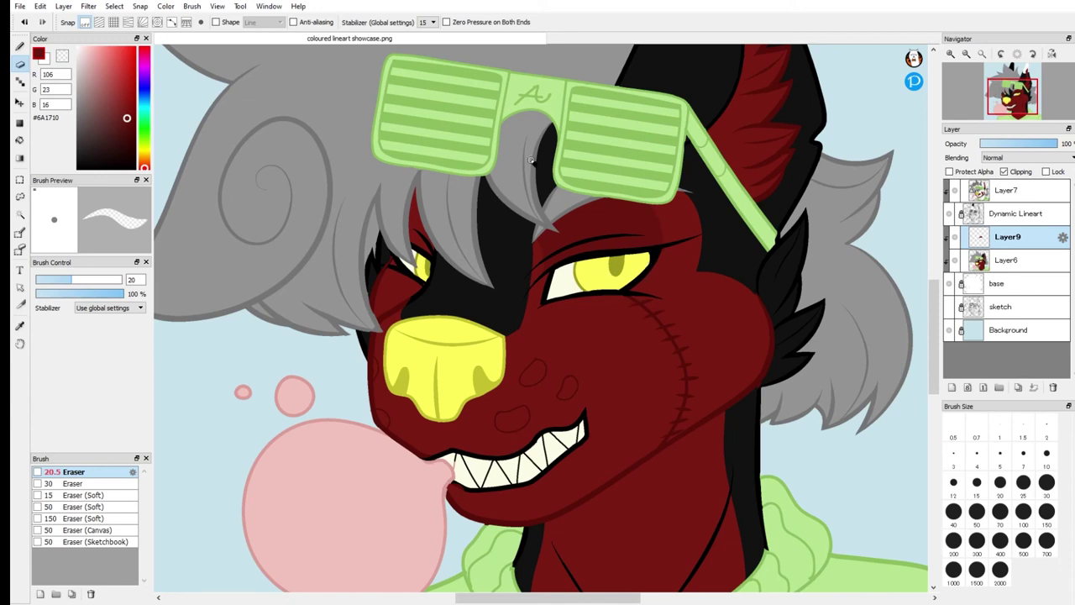
- Add a new clipped layer directly above Layer6, beneath the brow shadow layer
left_click_drag(1014, 103, 1007, 98)
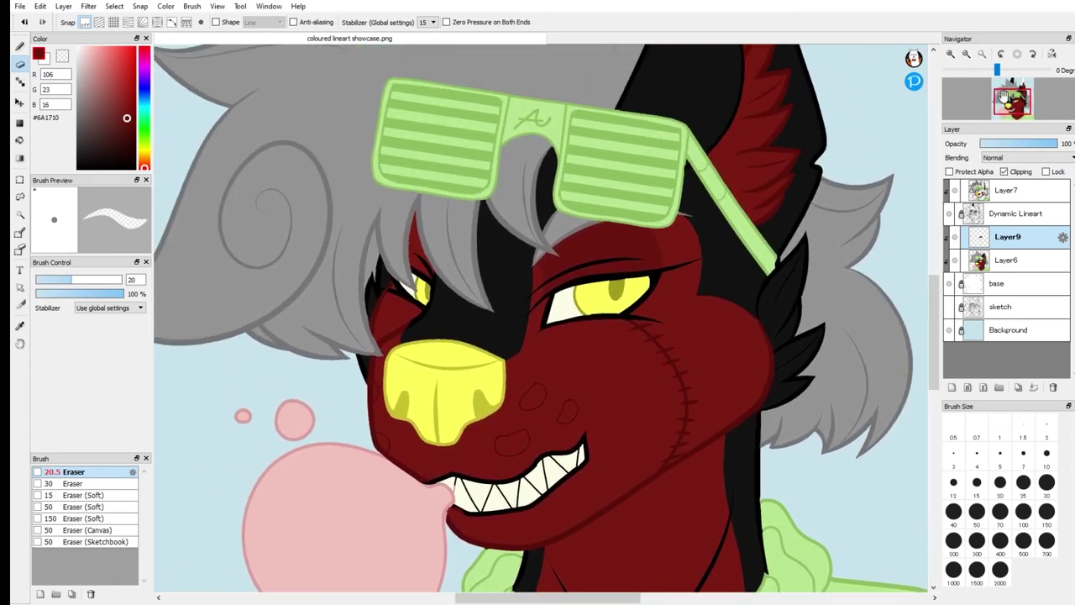
left_click(963, 52)
left_click(953, 54)
left_click(951, 54)
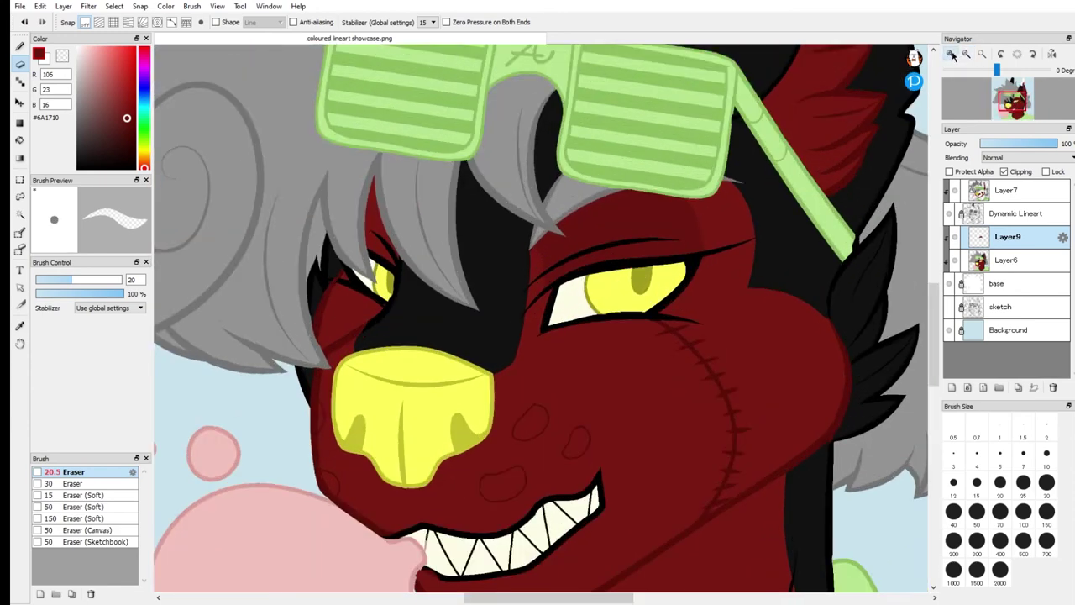
left_click(950, 54)
left_click(950, 53)
left_click_drag(1013, 100, 1018, 101)
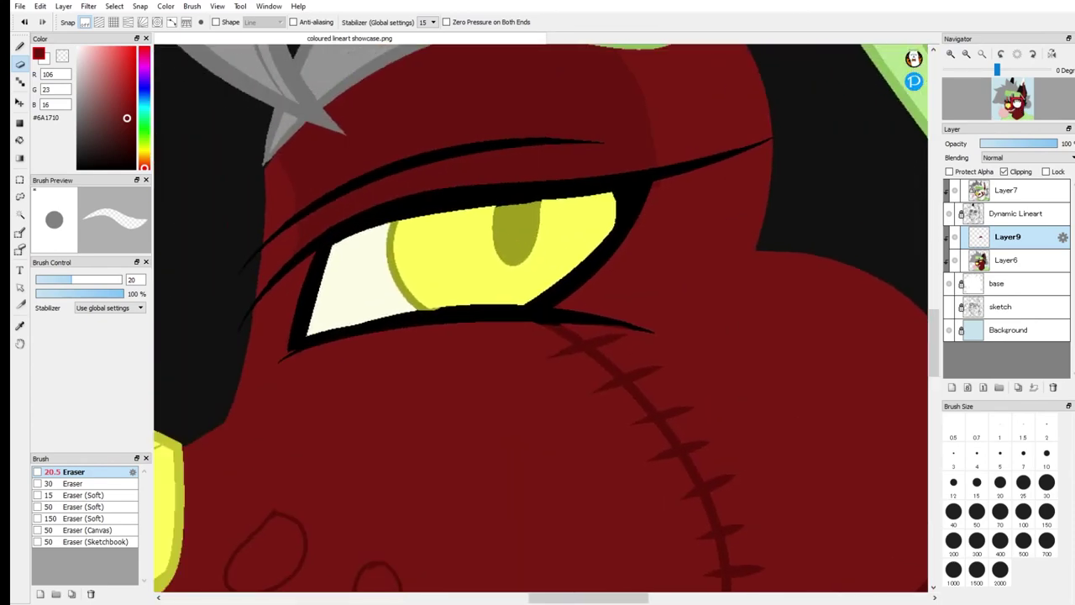
left_click(1007, 260)
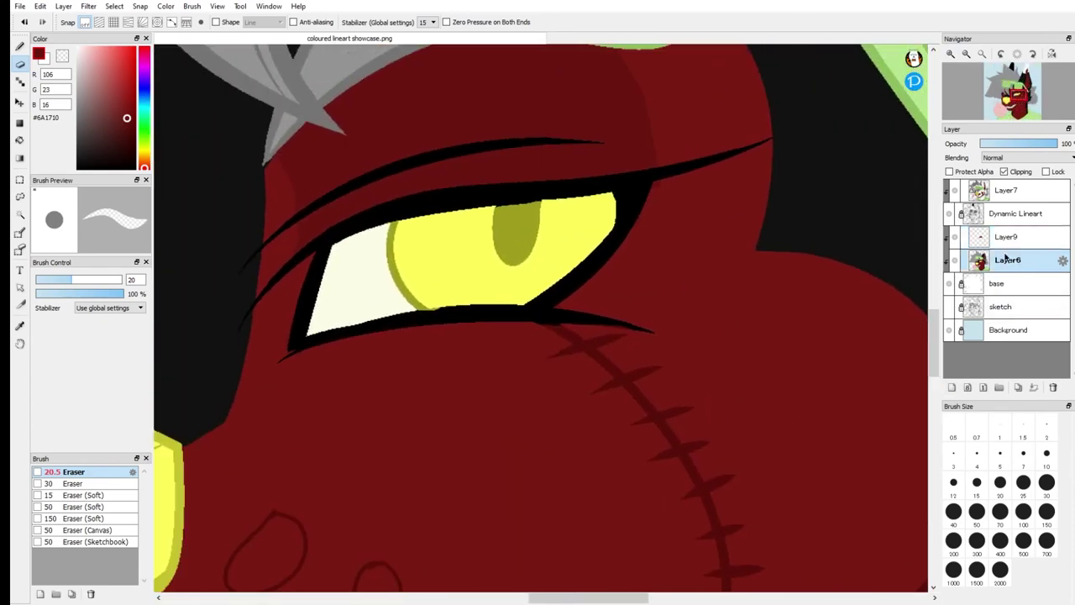
left_click(952, 388)
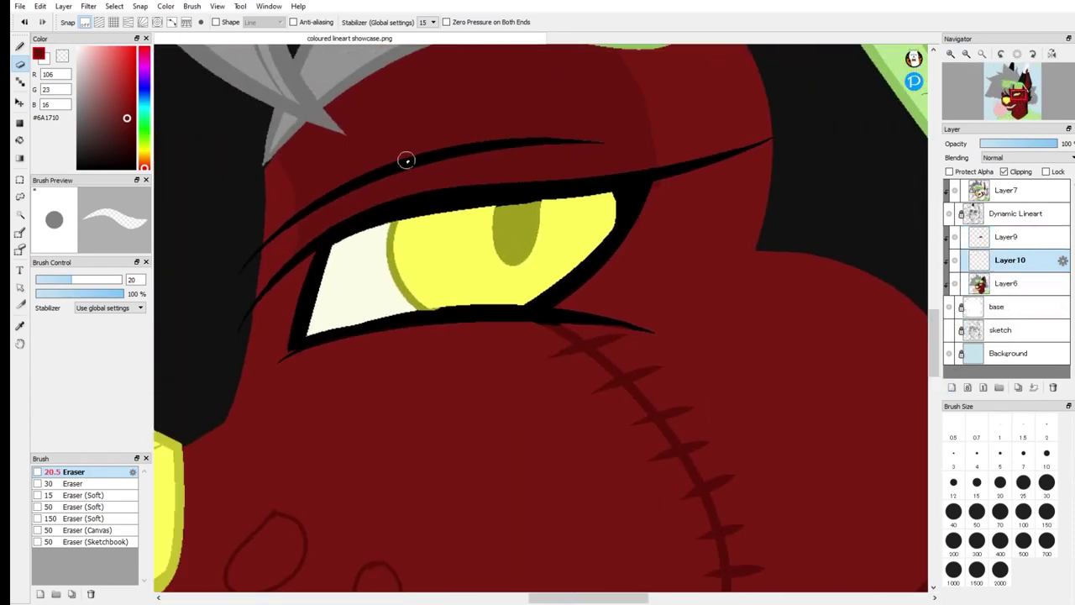
- Select the near eye's yellow iris with the Magic Wand and set the pen colour to olive #627415
left_click(148, 156)
left_click_drag(150, 156, 148, 145)
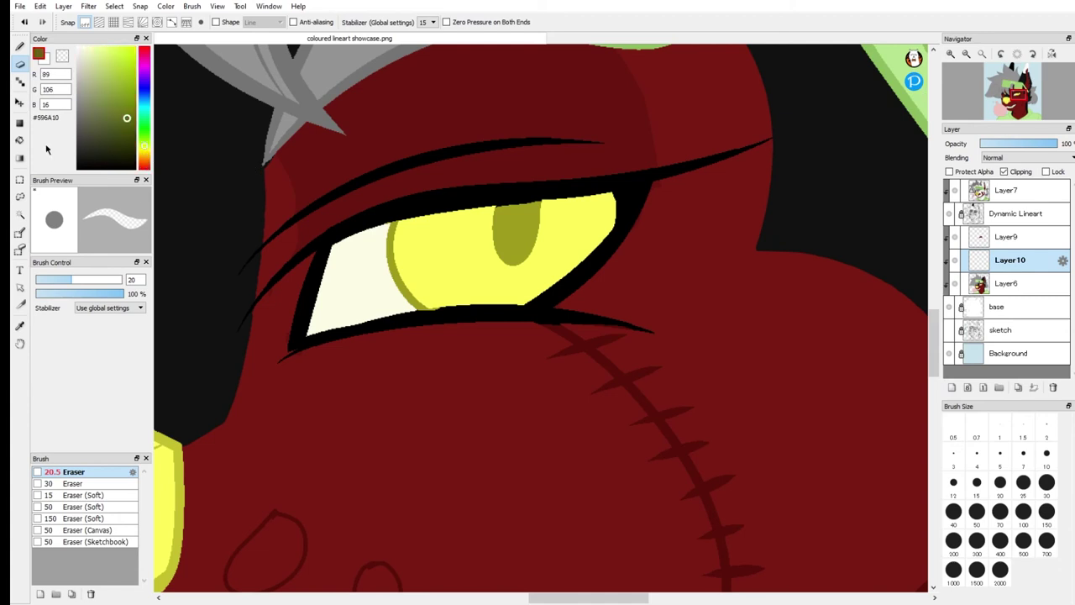
left_click(21, 216)
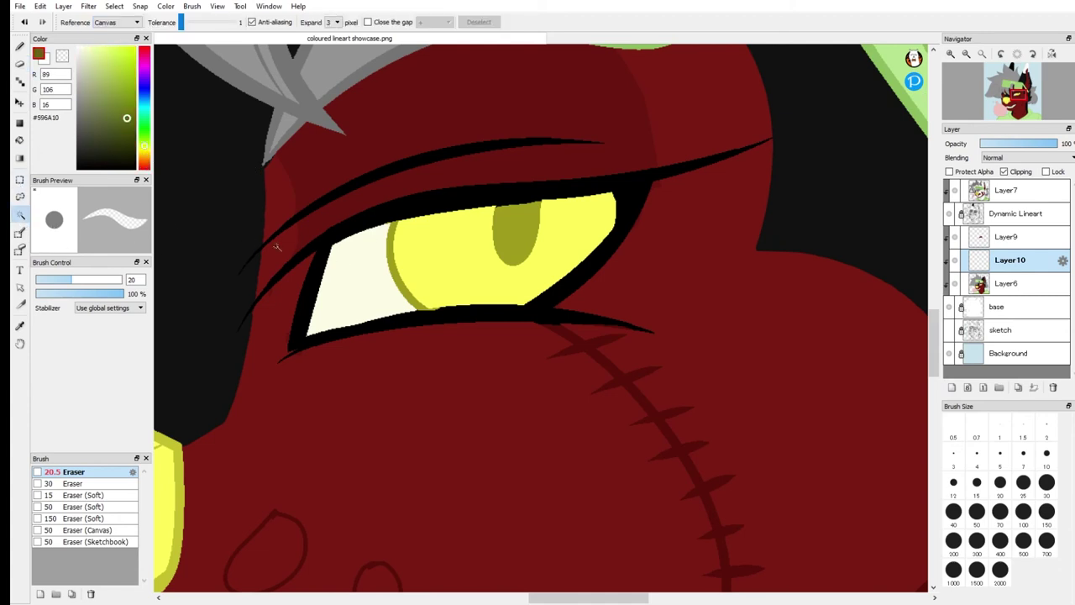
left_click(467, 248)
left_click(123, 113)
left_click(20, 46)
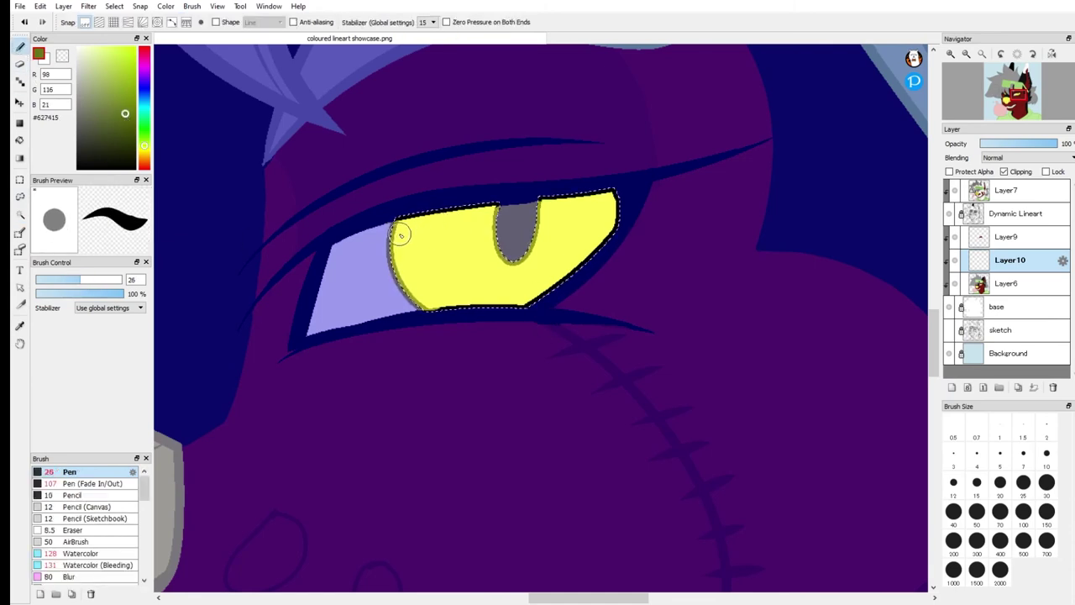
- Undo the olive stroke and paint brown #6D5113 shading along the upper part of the selected iris
key("ctrl+z")
left_click_drag(145, 152, 145, 154)
left_click_drag(130, 103, 116, 99)
left_click_drag(146, 153, 146, 156)
mouse_move(126, 96)
left_mouse_down()
mouse_move(125, 72)
mouse_move(125, 117)
left_mouse_up()
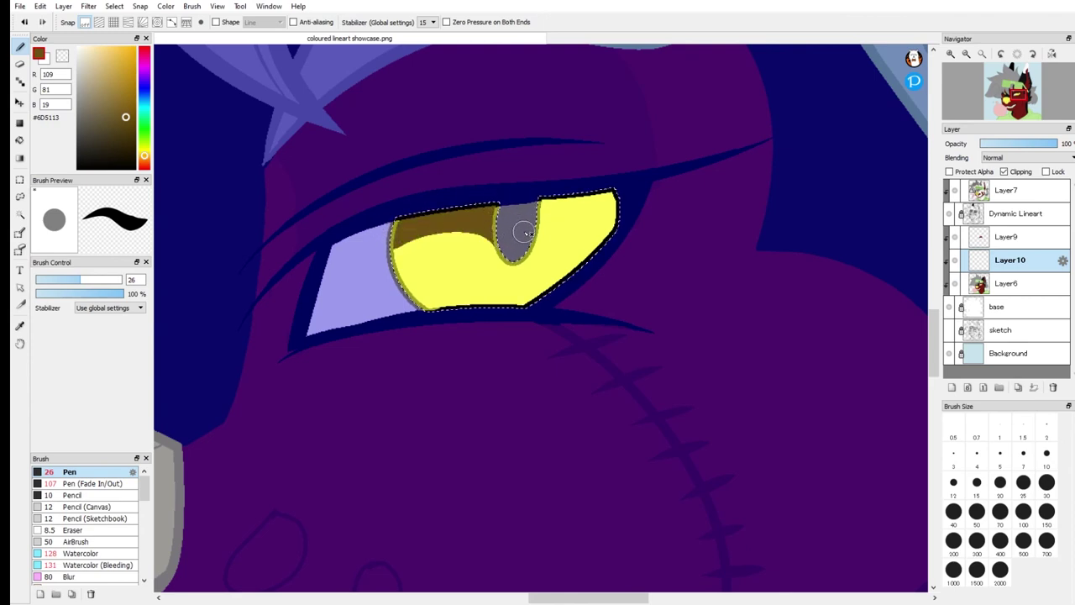
- Paint an olive #938B2E band below the iris's brown shading, followed by a lighter #A9B549 band beneath it
left_click_drag(145, 155, 145, 152)
left_click(118, 103)
left_click_drag(117, 102, 117, 98)
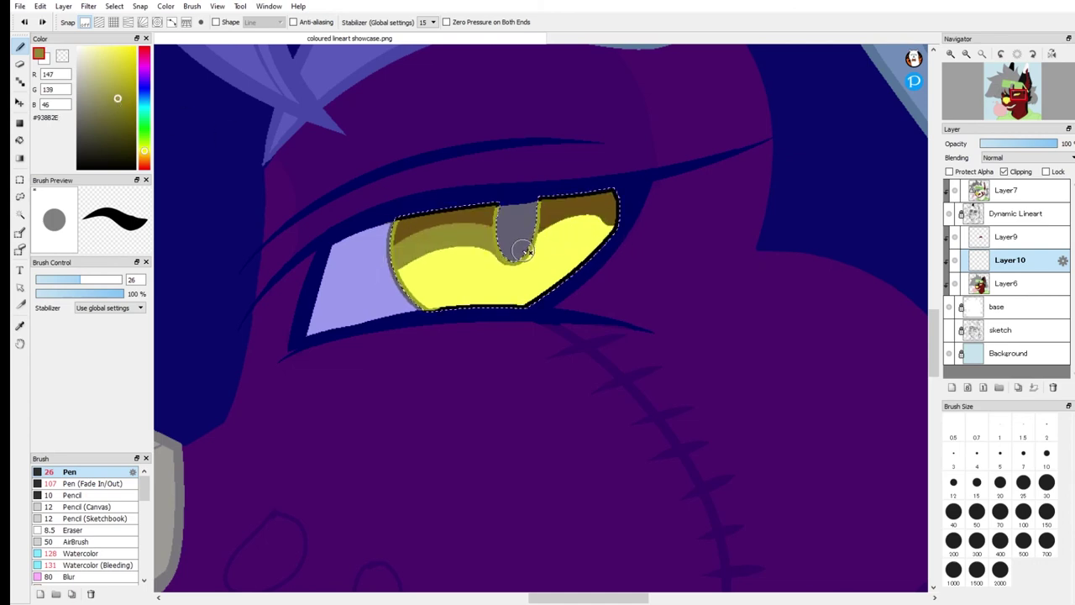
left_click(145, 152)
left_click(111, 82)
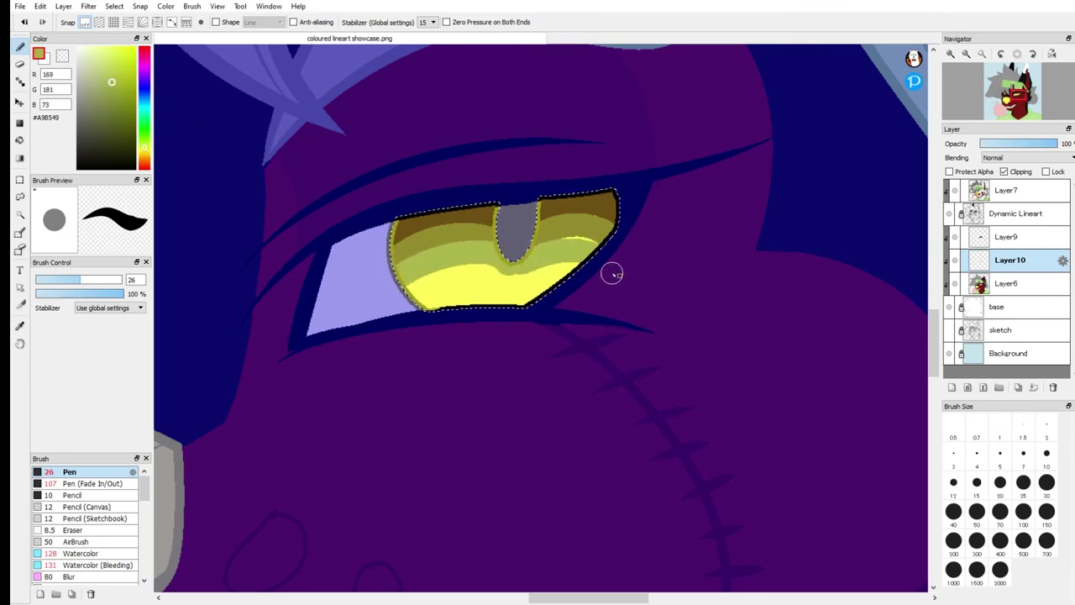
- Paint a light green #ABE062 band and a brighter #78EB72 band across the lower iris, and clear the selection
left_click(144, 140)
left_click(110, 61)
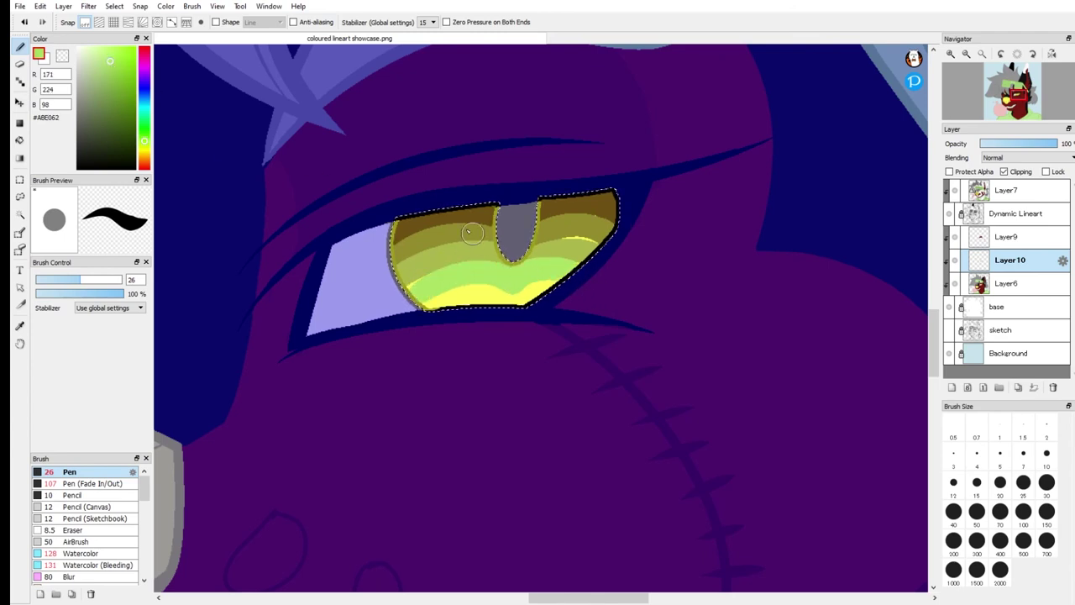
left_click(144, 130)
left_click(107, 56)
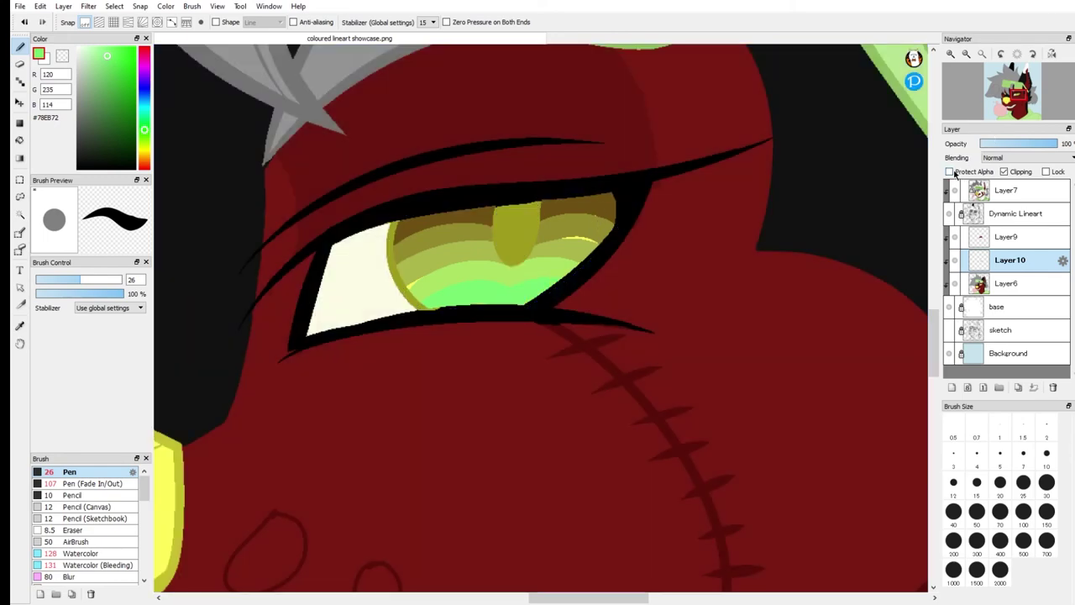
- Undo the coloured bands painted in the near eye's iris
scroll(784, 206, "down", 3)
scroll(767, 217, "down", 5)
scroll(742, 216, "up", 8)
scroll(742, 216, "down", 8)
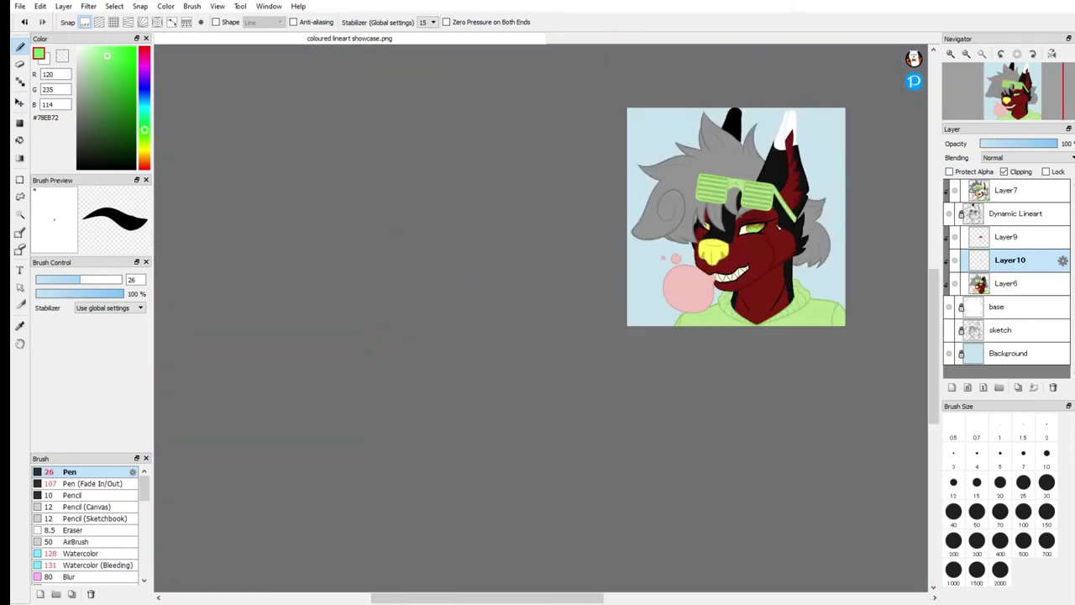
scroll(780, 228, "down", 2)
scroll(780, 229, "up", 4)
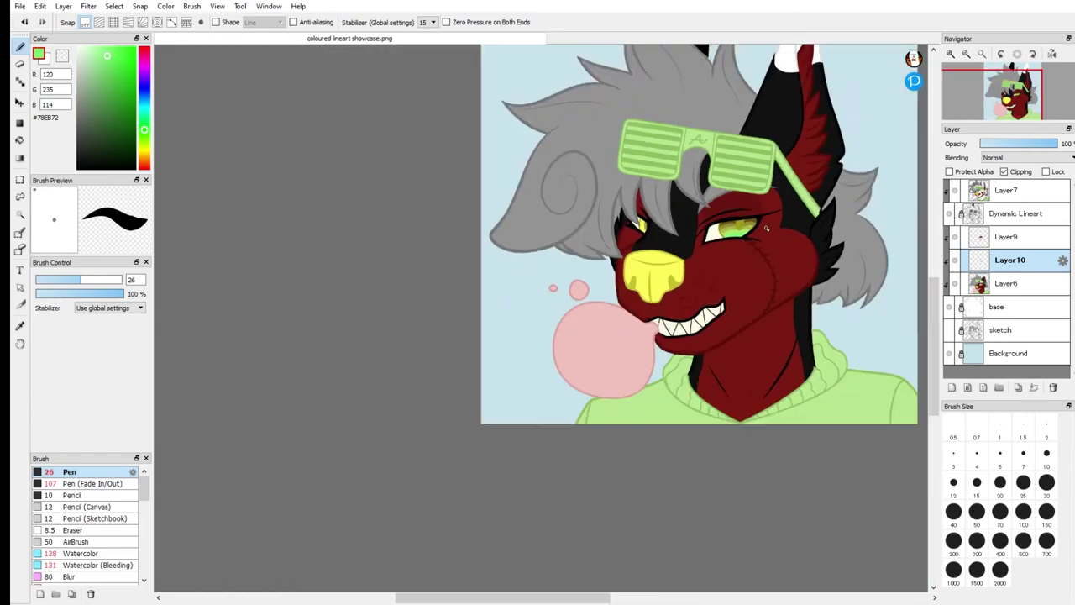
scroll(767, 228, "down", 2)
key("ctrl+z")
key("ctrl+z")
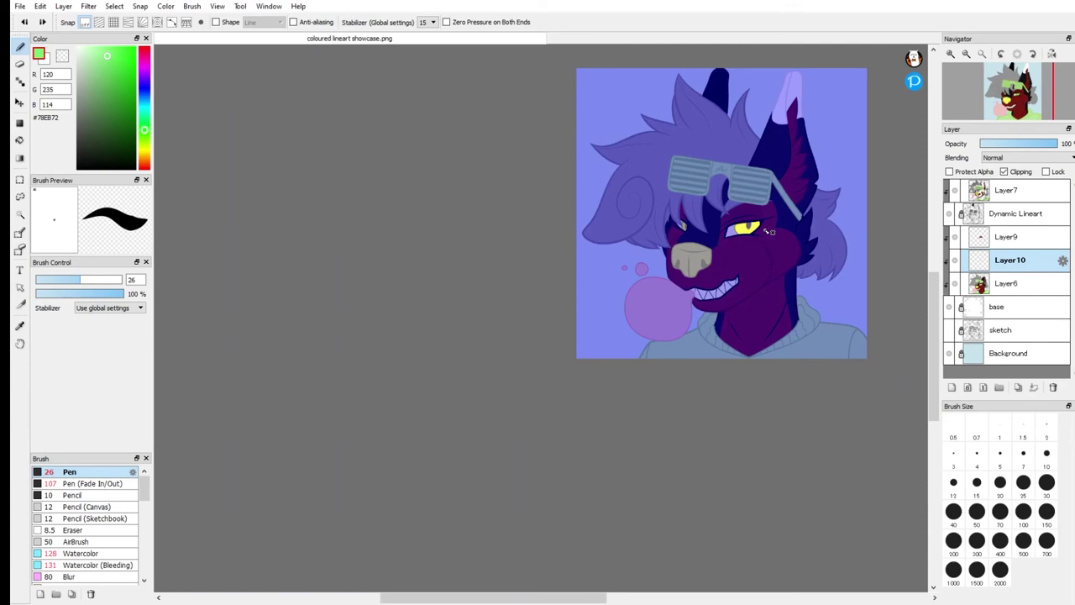
scroll(767, 240, "down", 1)
key("ctrl+z")
scroll(767, 241, "down", 1)
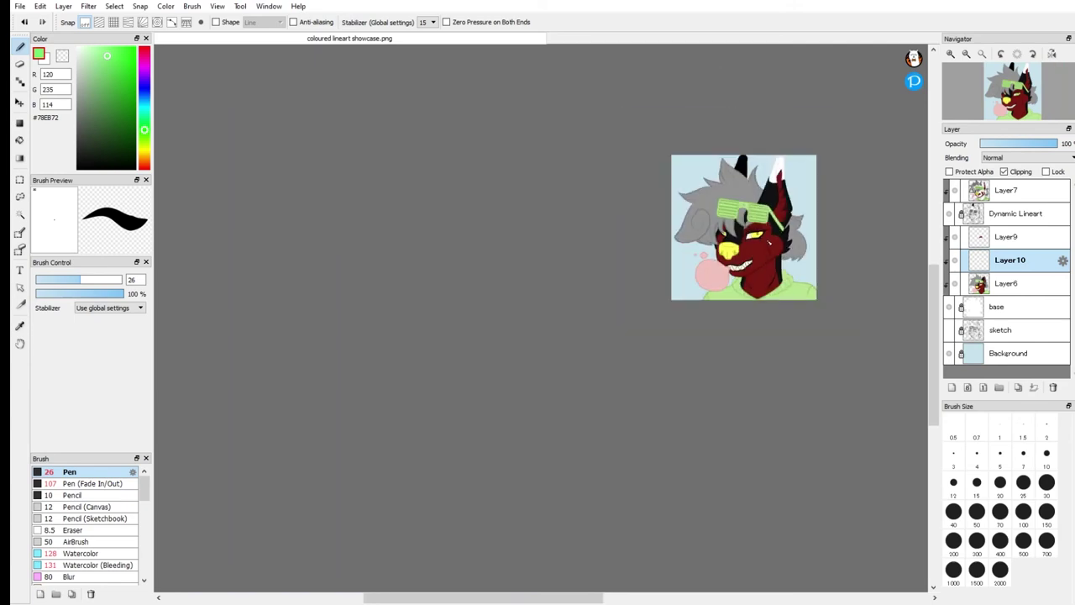
scroll(768, 241, "up", 3)
scroll(768, 241, "up", 1)
scroll(769, 239, "up", 2)
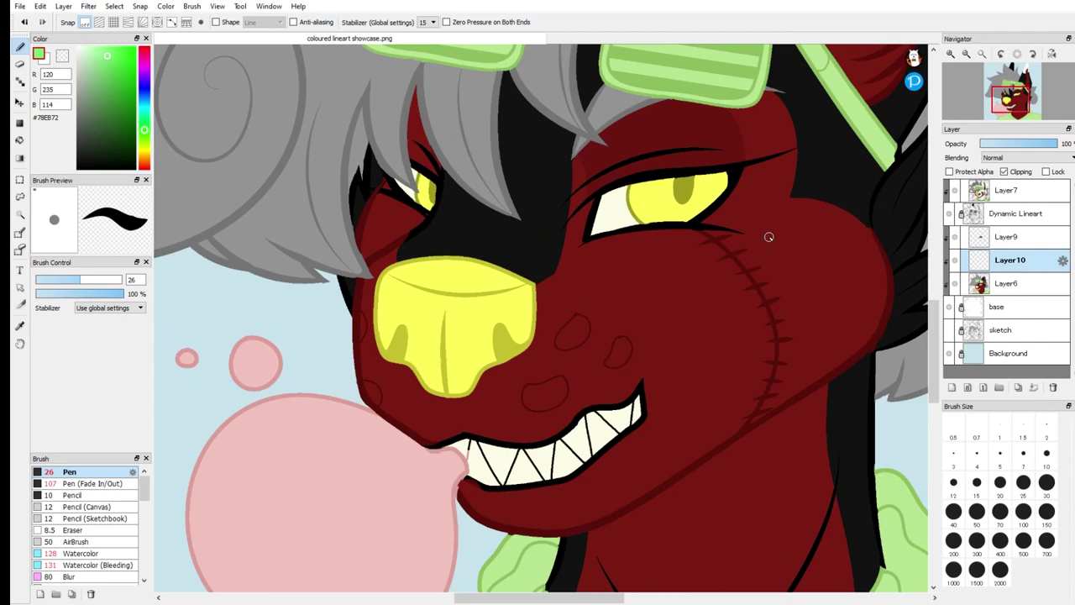
scroll(745, 216, "down", 2)
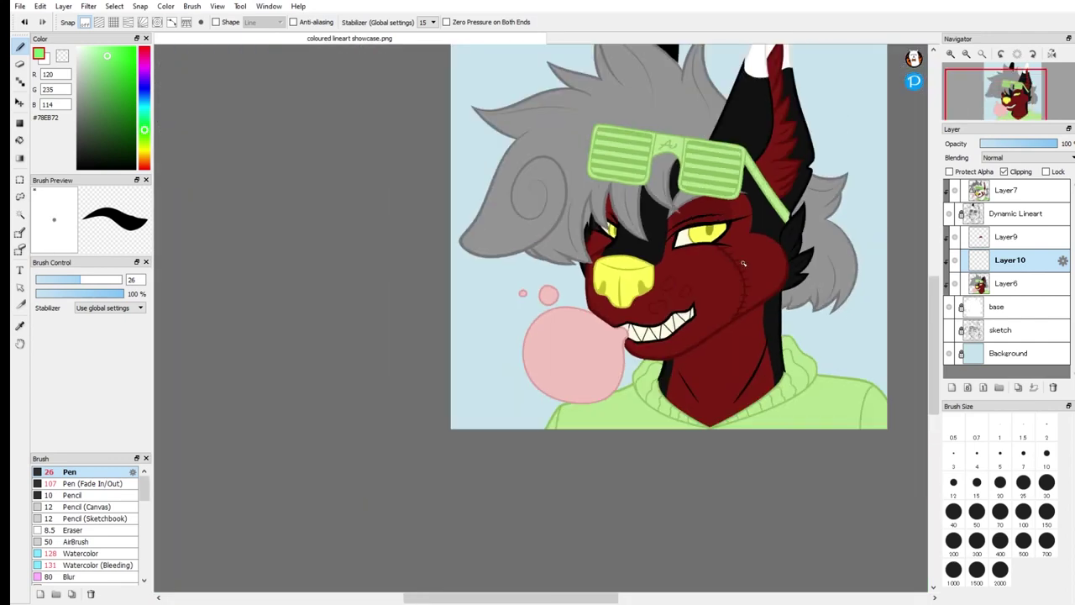
scroll(805, 257, "up", 1)
scroll(812, 256, "up", 2)
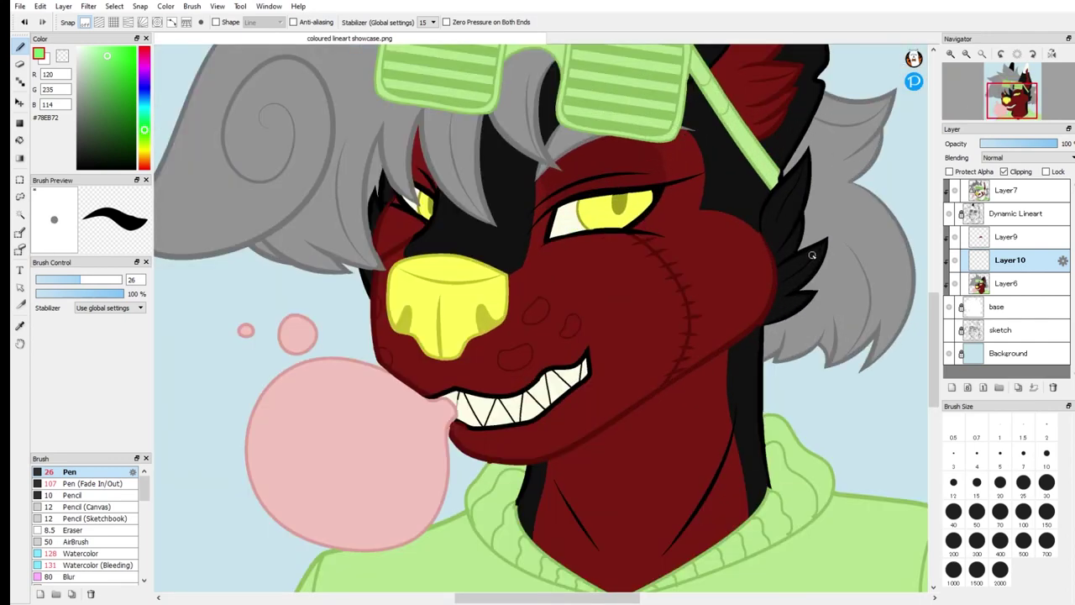
scroll(813, 256, "down", 3)
scroll(817, 222, "up", 1)
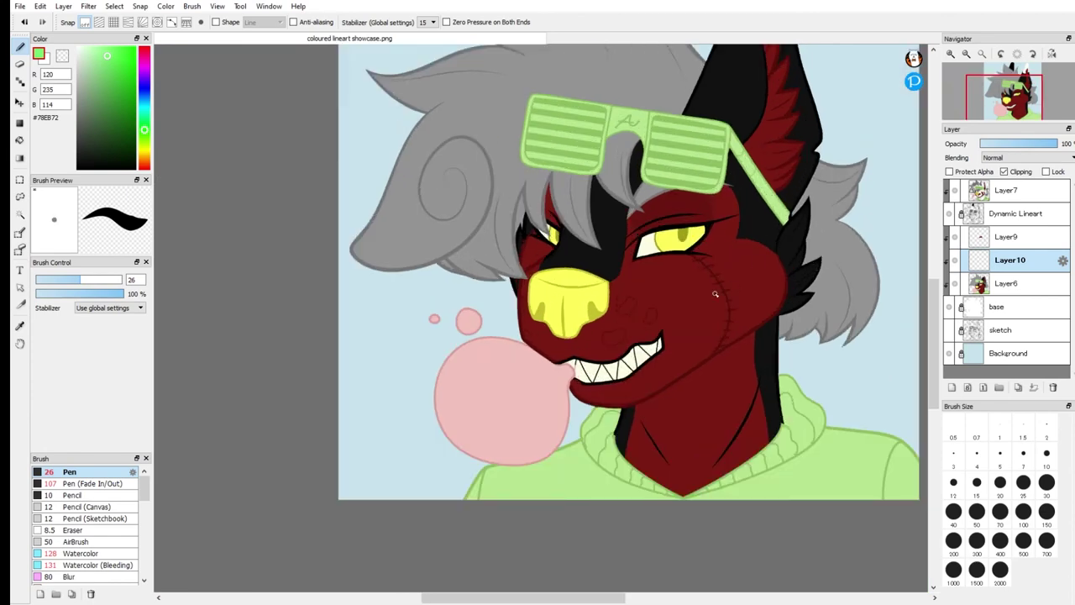
- Delete Layer9 and Layer10, and add a new empty layer between Layer6 and Dynamic Lineart
mouse_move(1011, 99)
left_click_drag(1014, 104, 1012, 104)
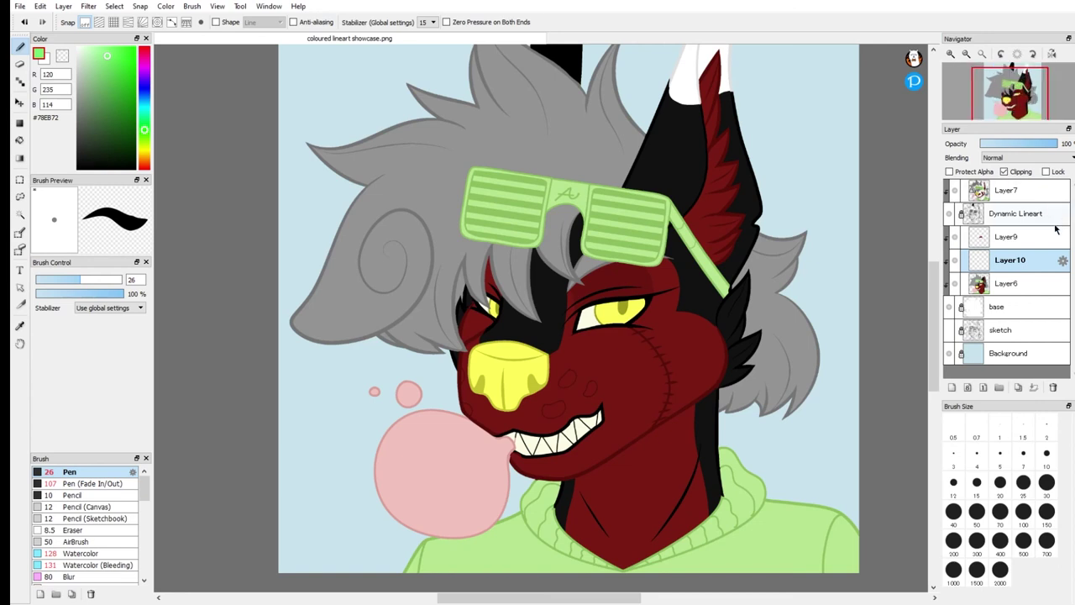
left_click(1008, 236)
left_click(1054, 387)
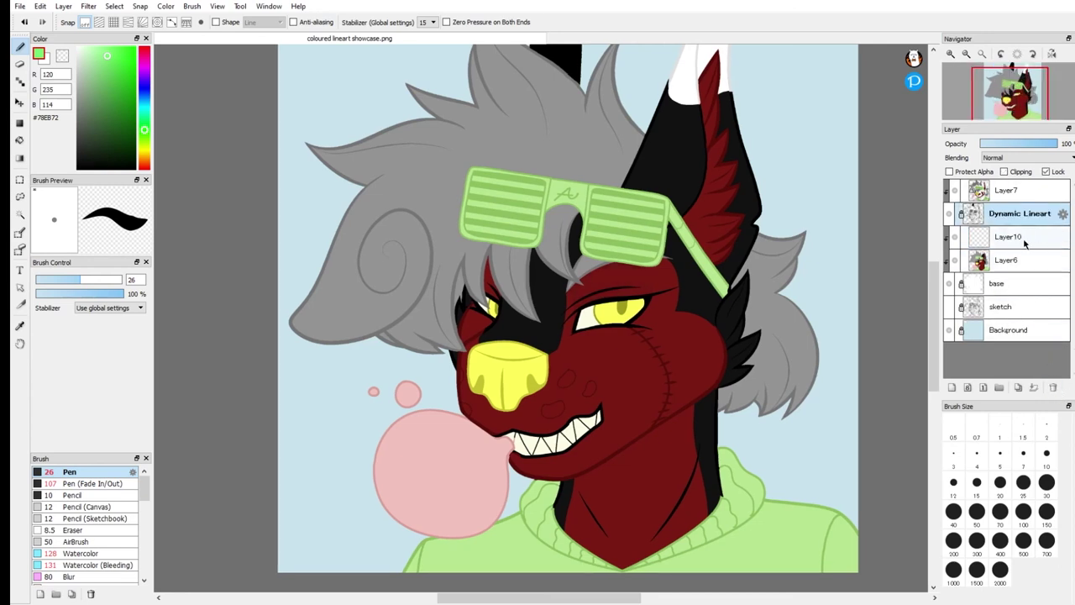
left_click(1027, 240)
left_click(1054, 388)
left_click(998, 242)
left_click(952, 386)
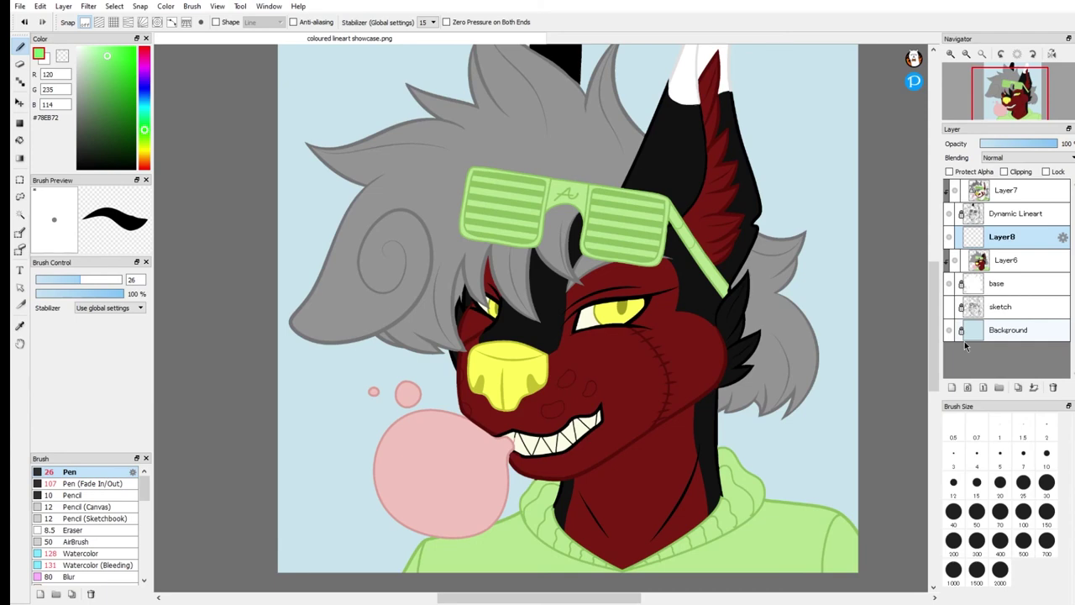
- Sample the nose's yellow, lighten it to #FEFCB4, and dot highlights on the top of the nose and in the near eye
scroll(694, 284, "down", 1)
scroll(689, 392, "up", 2)
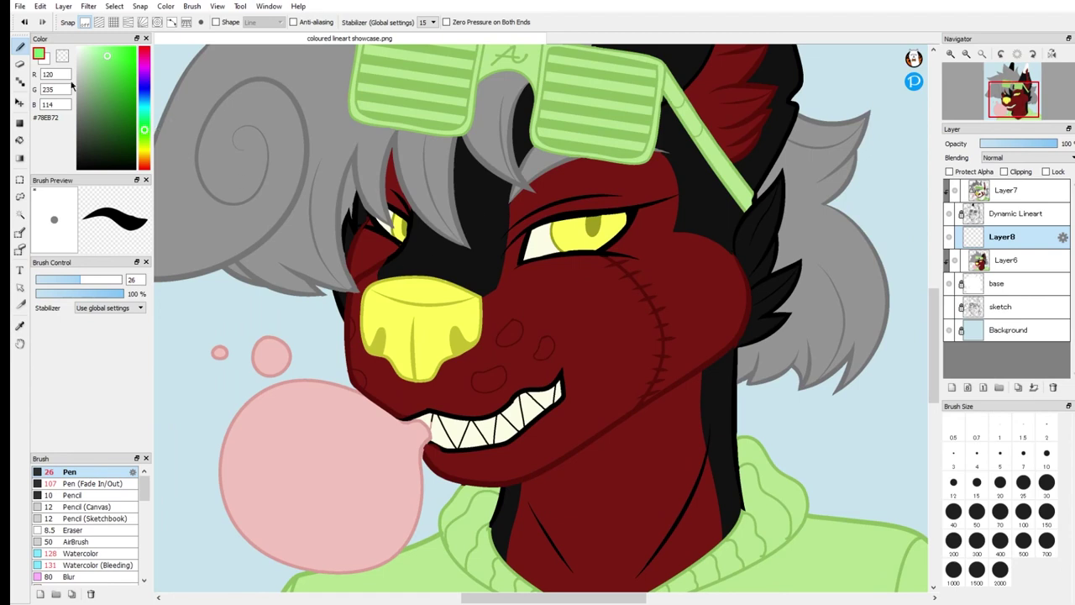
left_click(21, 325)
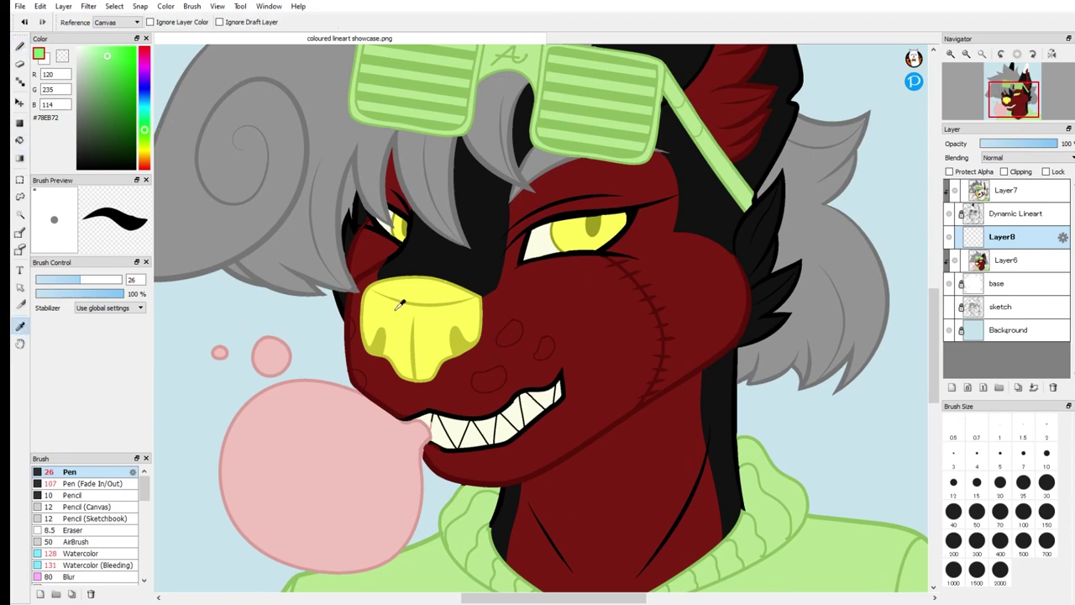
left_click(417, 287)
left_click_drag(109, 53, 94, 48)
left_click(21, 47)
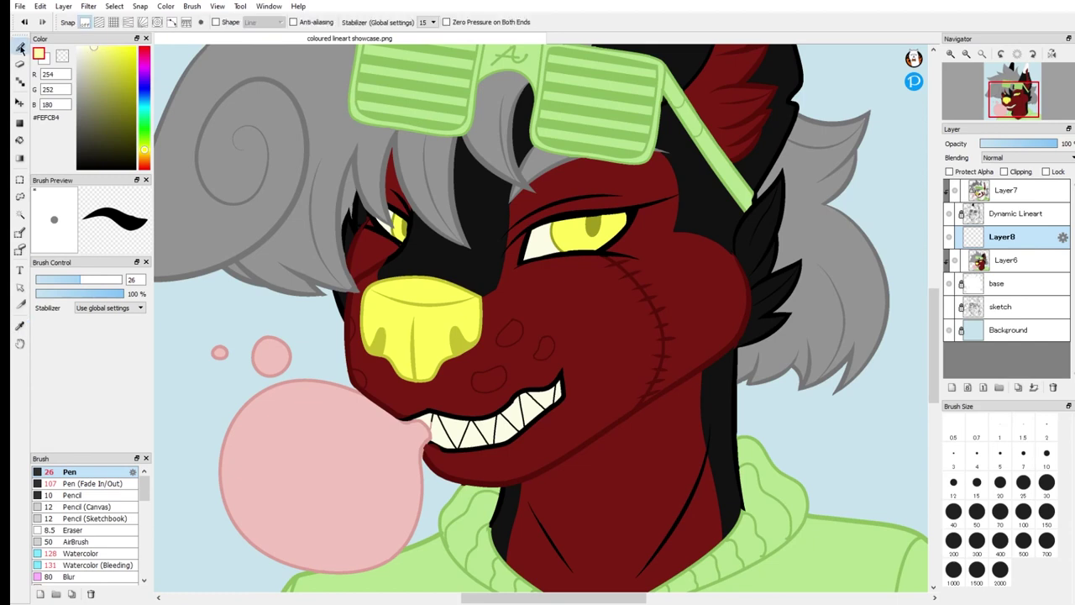
left_click(403, 289)
left_click(409, 290)
left_click(425, 292)
- Sample the sweater's green, lighten it to #E7FED2, and dot highlights on the shoulder beside the pink bubble
left_click(20, 326)
left_click(440, 561)
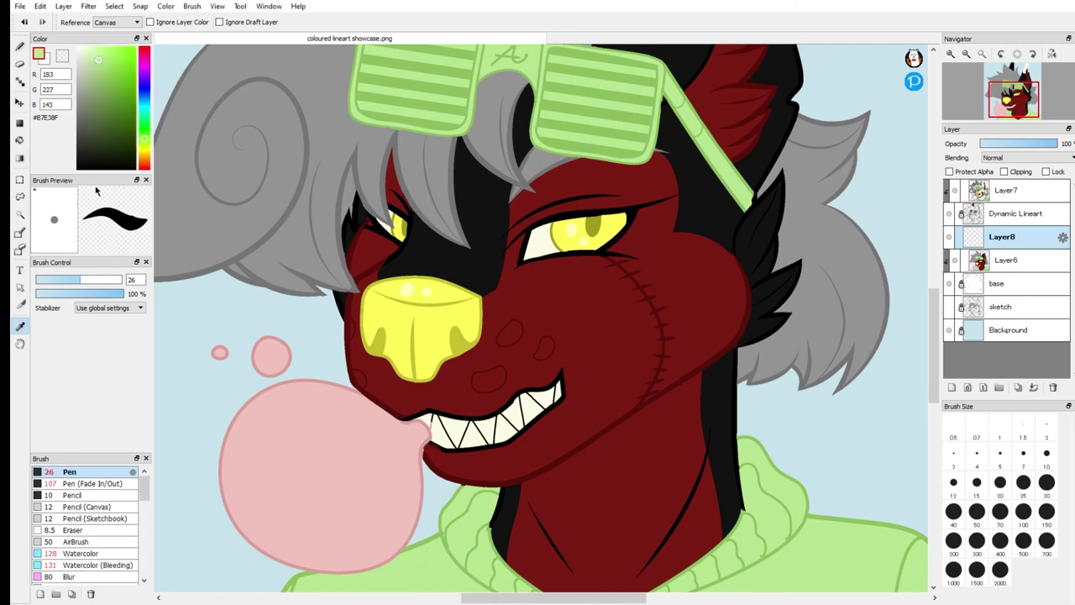
left_click(88, 48)
left_click(20, 46)
left_click_drag(1014, 99, 1018, 108)
left_click(360, 419)
left_click(337, 426)
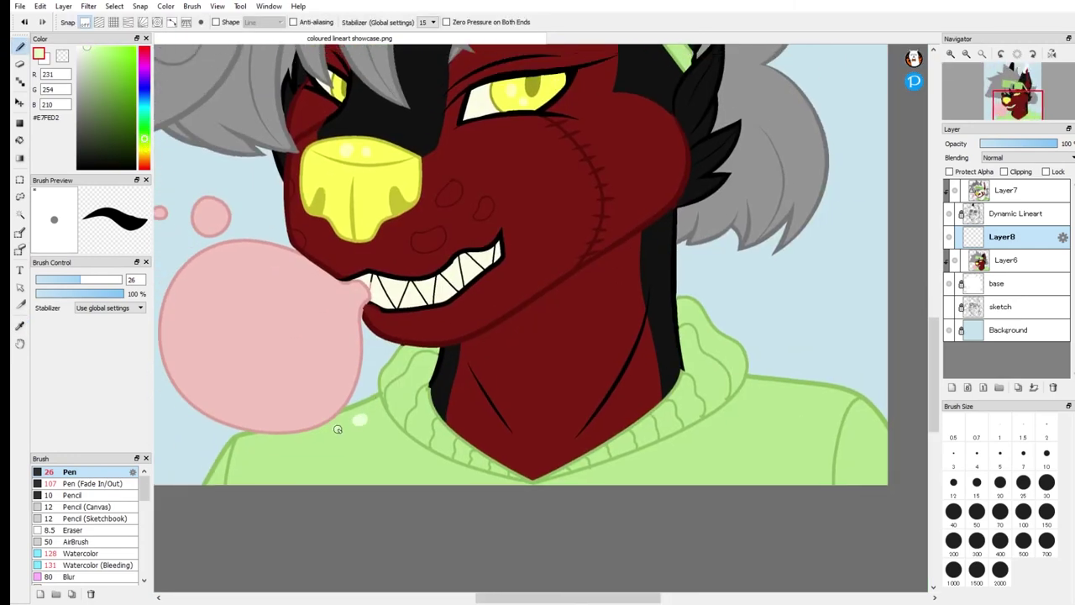
- Try dots on the sweater's plain shoulder, away from the pink bubble, replacing the light dots with two in darker green #8FB76A
left_click(764, 392)
left_click(789, 393)
key("ctrl+z")
key("ctrl+z")
left_click(109, 83)
left_click(101, 81)
left_click(765, 393)
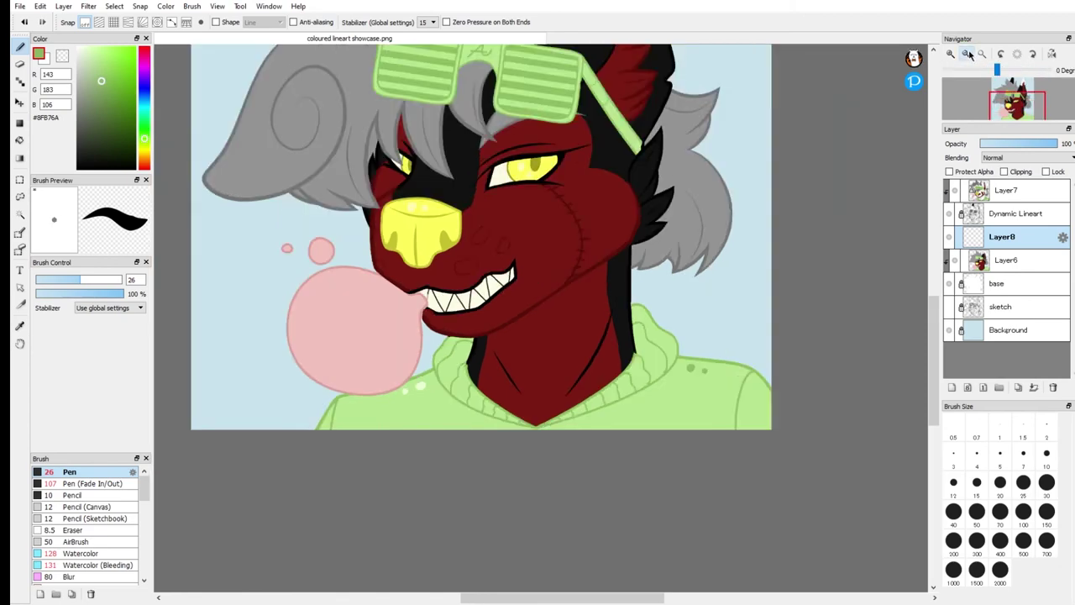
- Examine how the highlight and shadow dots read on the whole character at small and enlarged view sizes
left_click(966, 53)
left_click(966, 53)
left_click(966, 53)
left_click(967, 53)
left_click(966, 53)
left_click(966, 53)
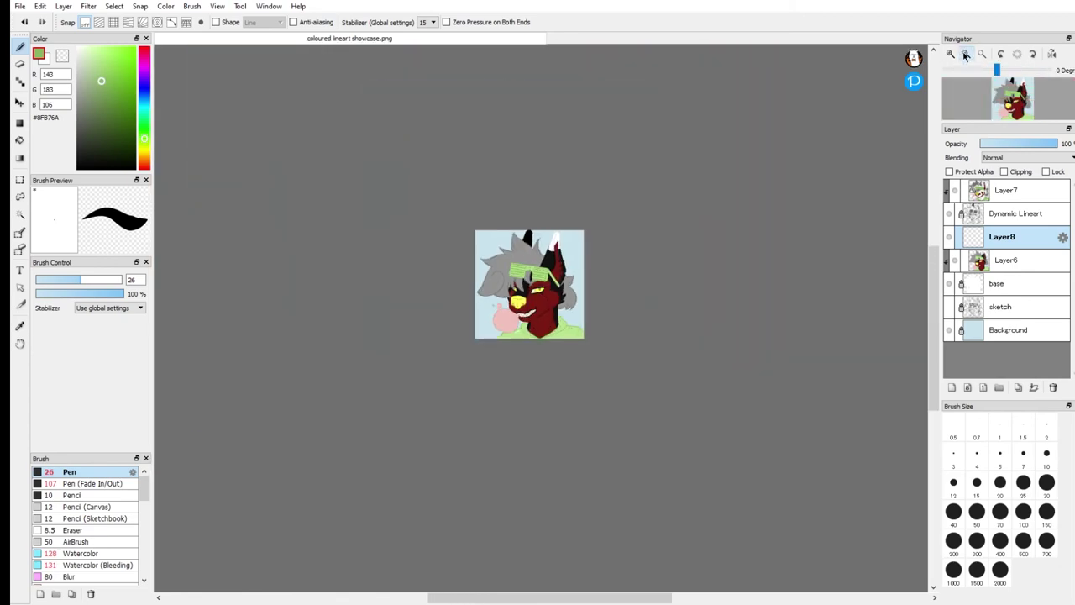
left_click(950, 53)
left_click(950, 52)
left_click(950, 53)
left_click(950, 53)
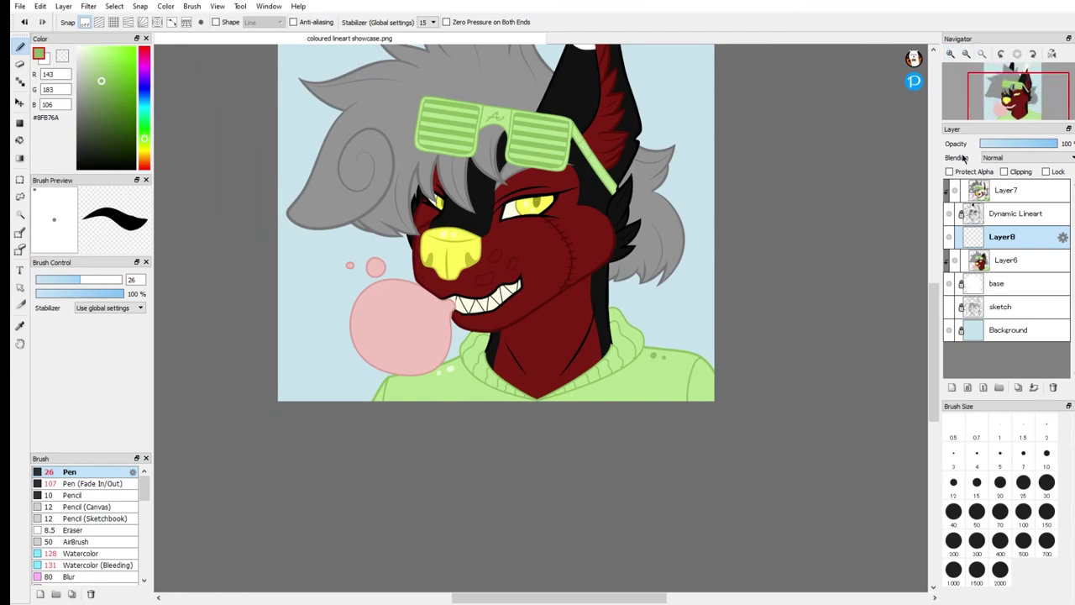
- Undo the highlight and shadow dots on the nose, the near eye and both sweater shoulders
left_click_drag(993, 92, 985, 85)
key("ctrl+z")
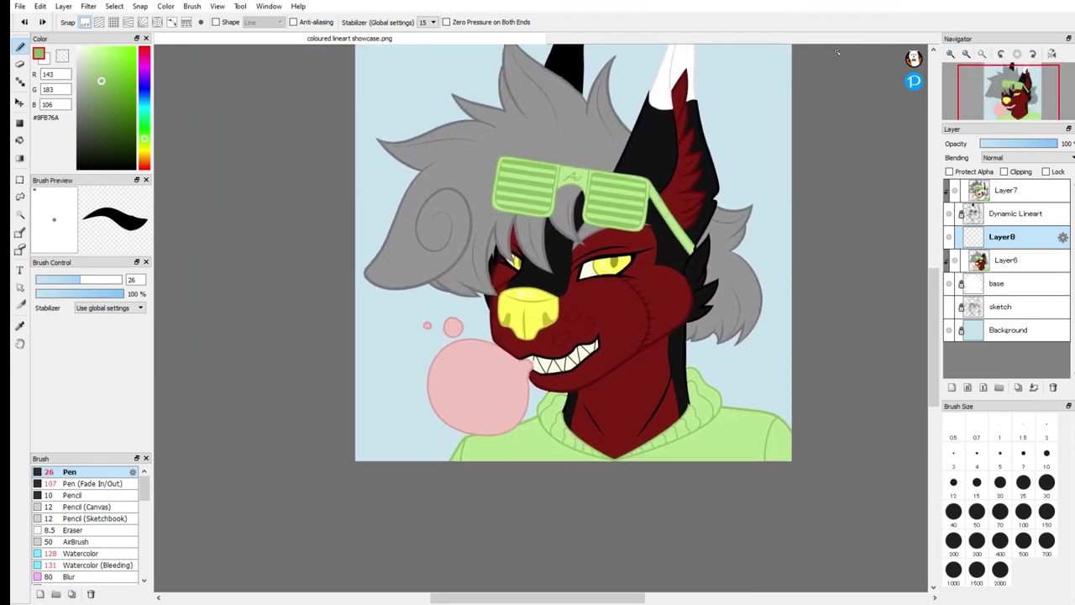
scroll(662, 307, "down", 1)
scroll(615, 300, "up", 1)
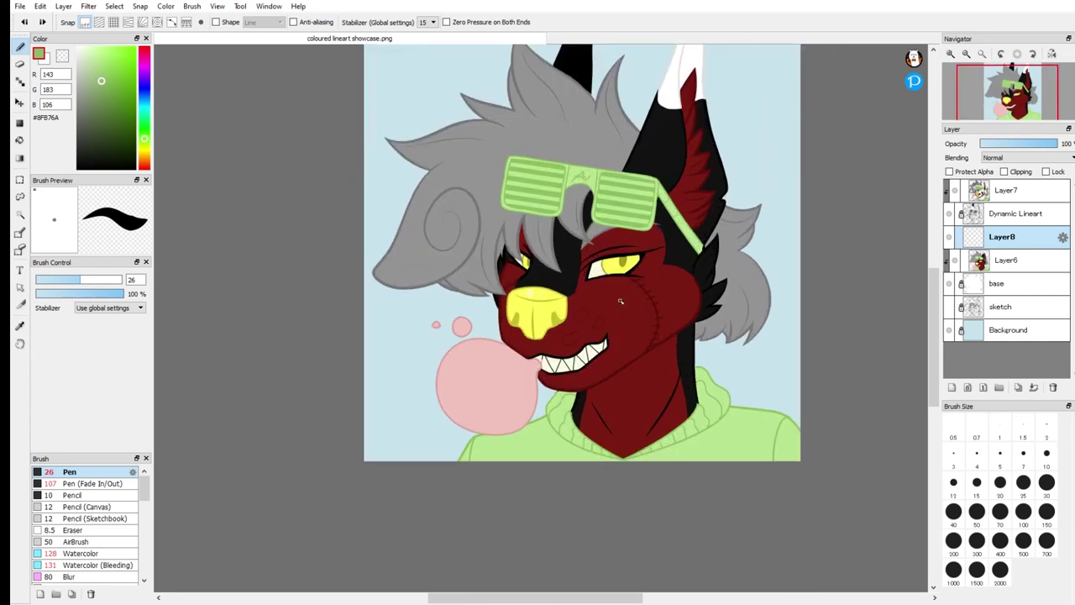
scroll(626, 301, "up", 1)
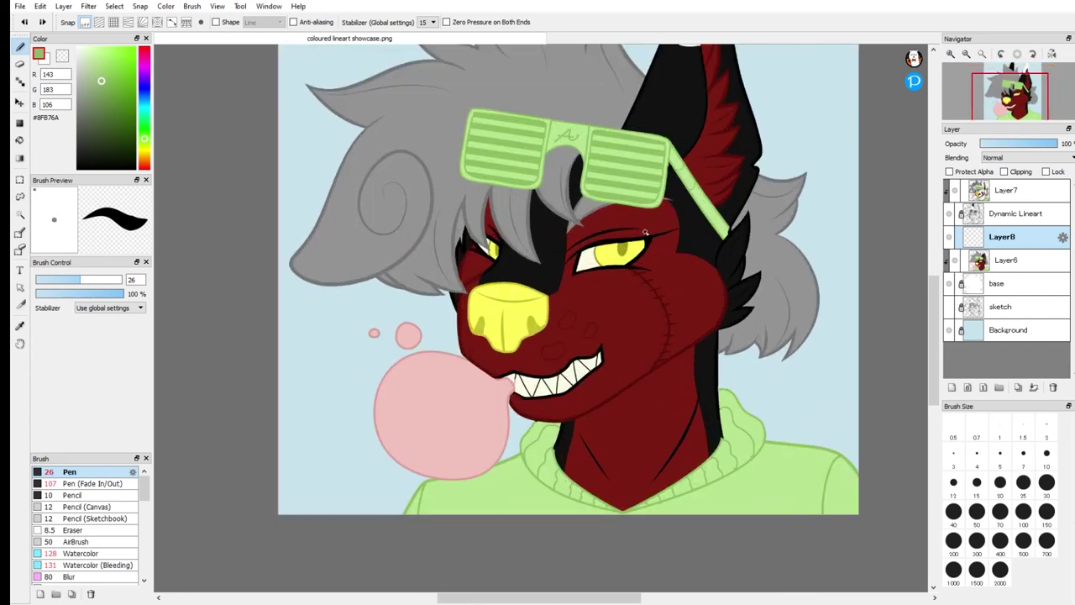
mouse_move(991, 112)
left_click_drag(1008, 101, 1015, 99)
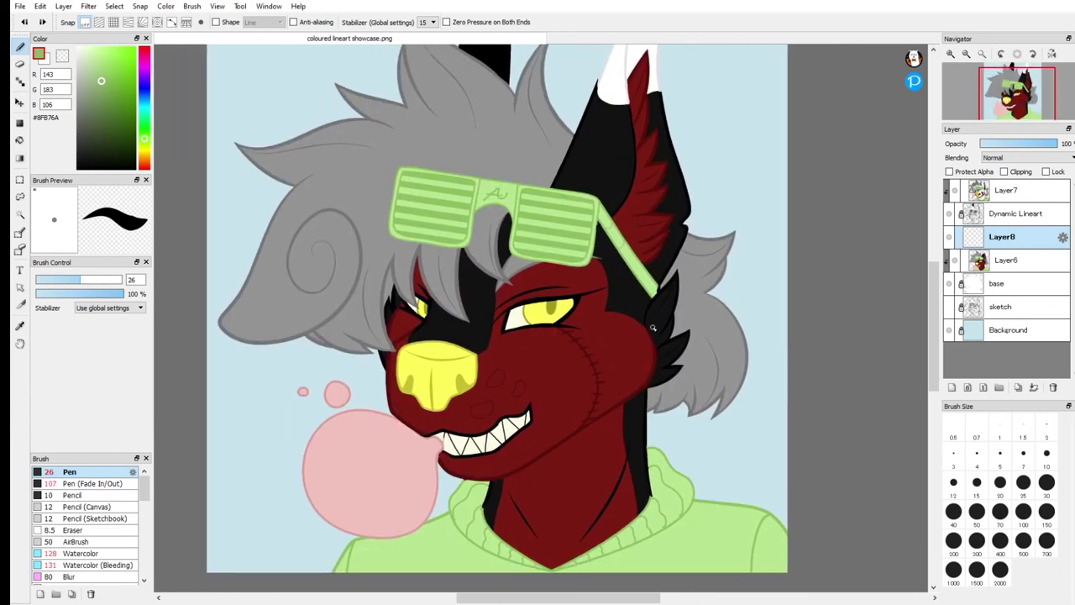